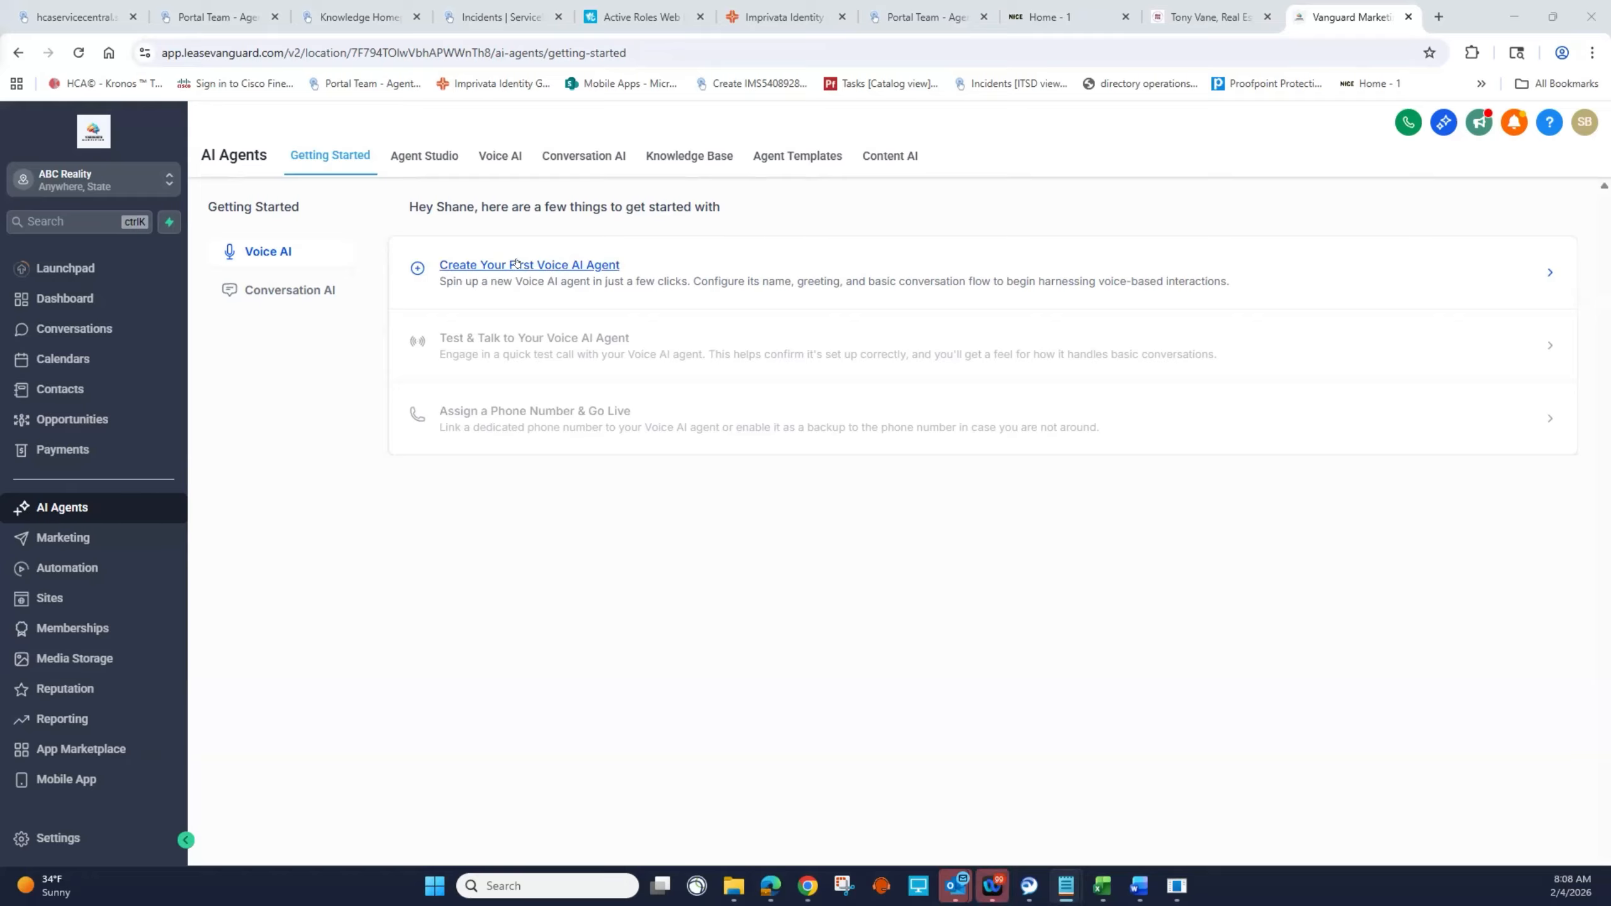
# Step: Start the first Voice AI agent as a custom agent built from scratch
pyautogui.click(517, 261)
pyautogui.click(524, 261)
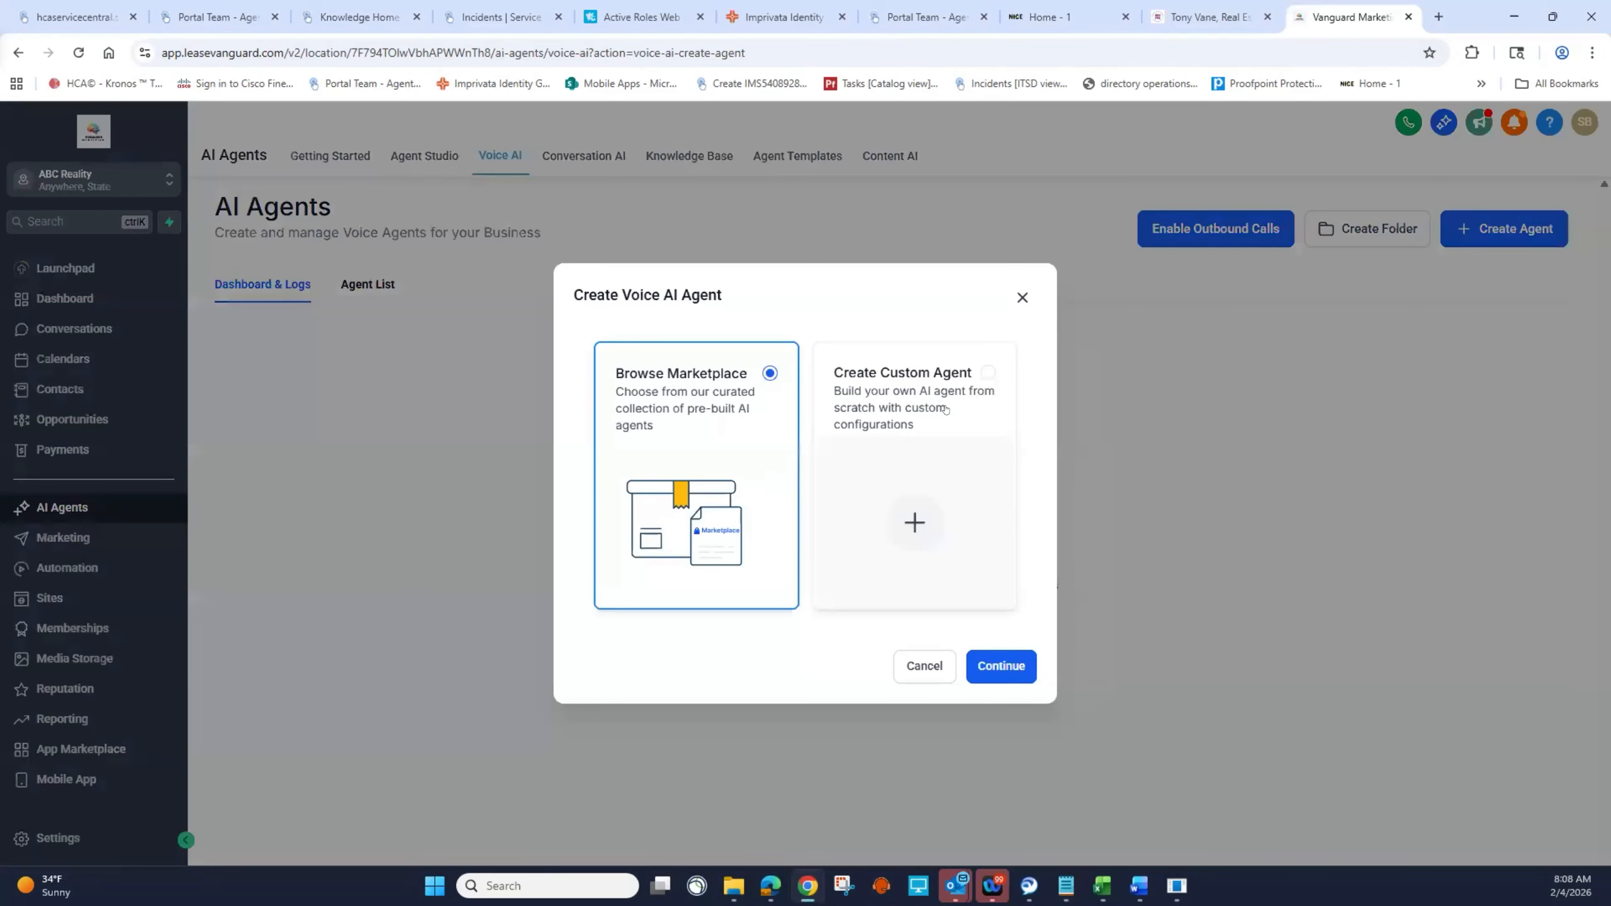
pyautogui.click(862, 411)
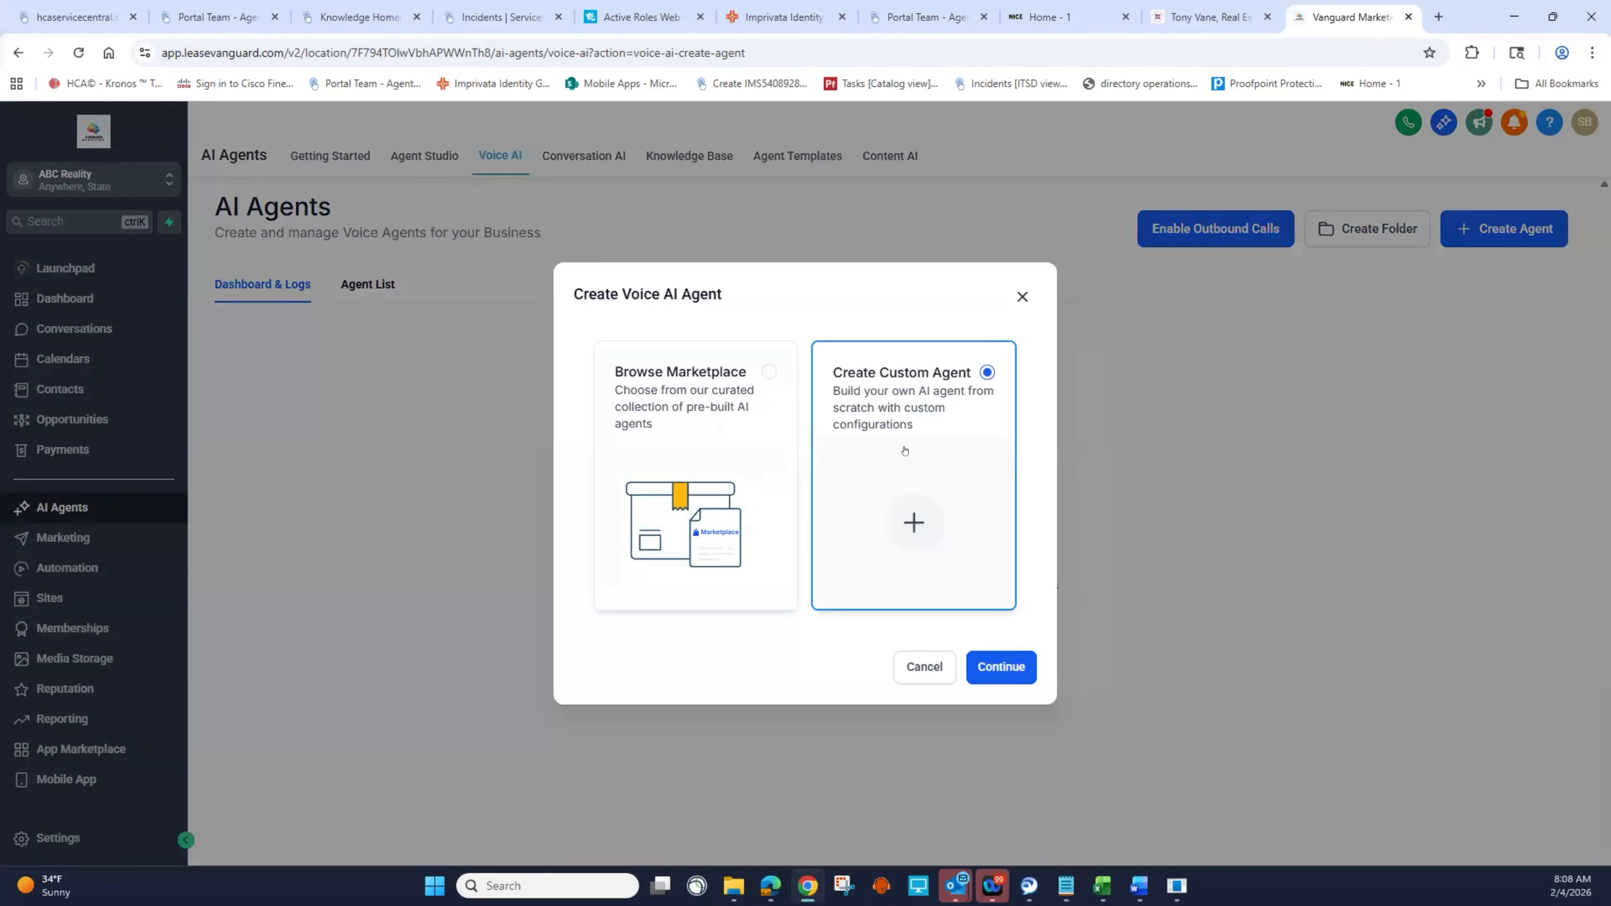
pyautogui.hotkey('alt', 'Tab')
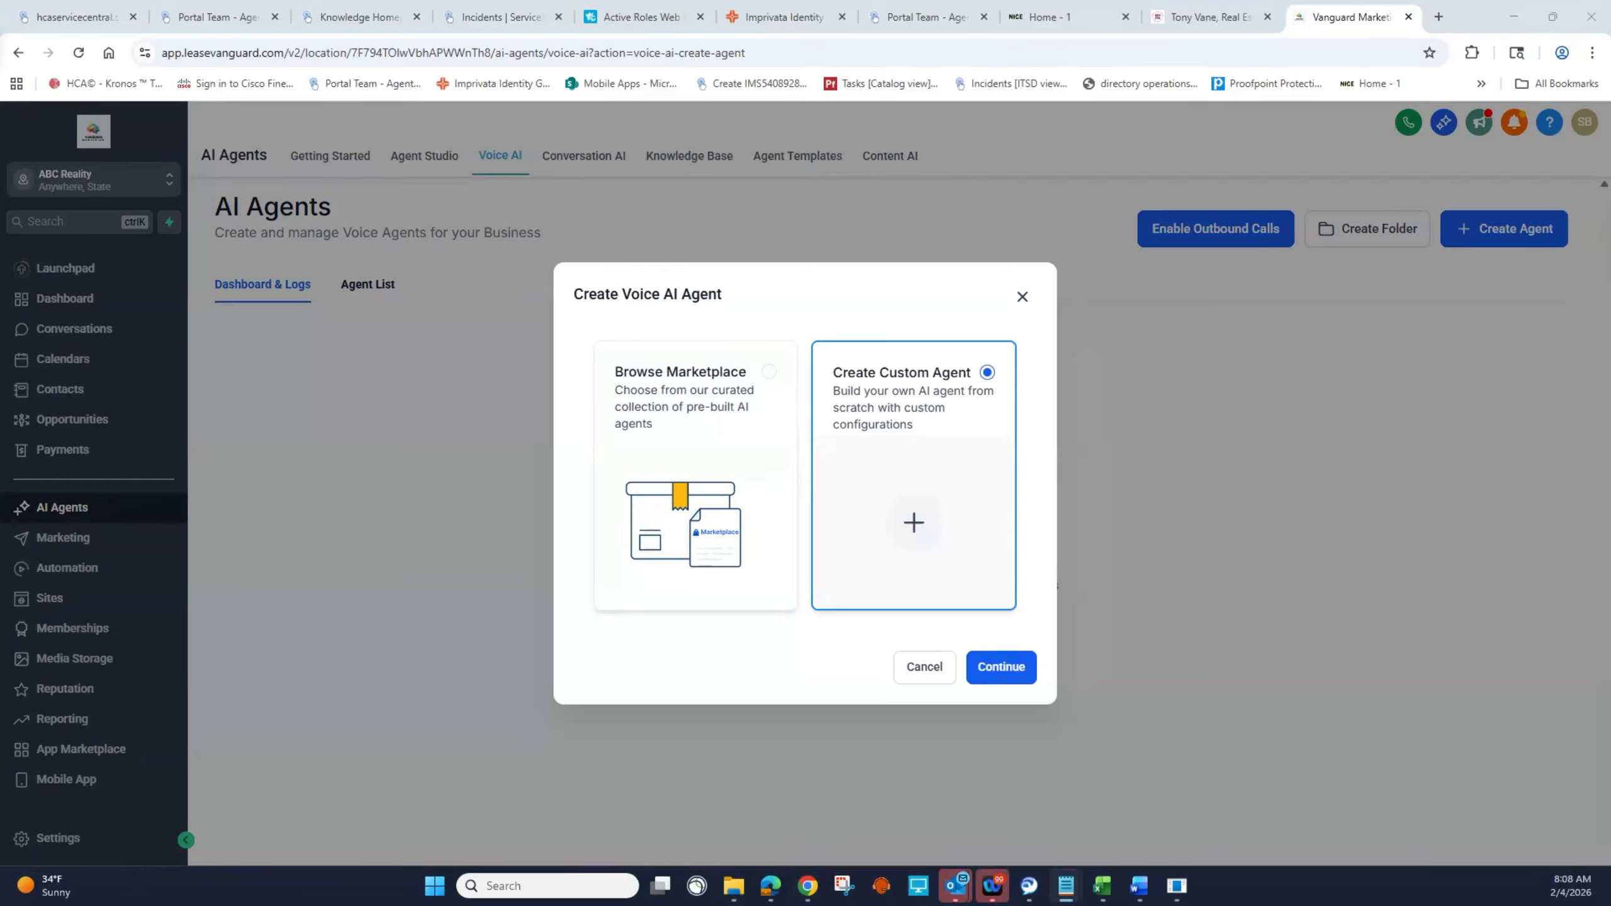
pyautogui.click(999, 664)
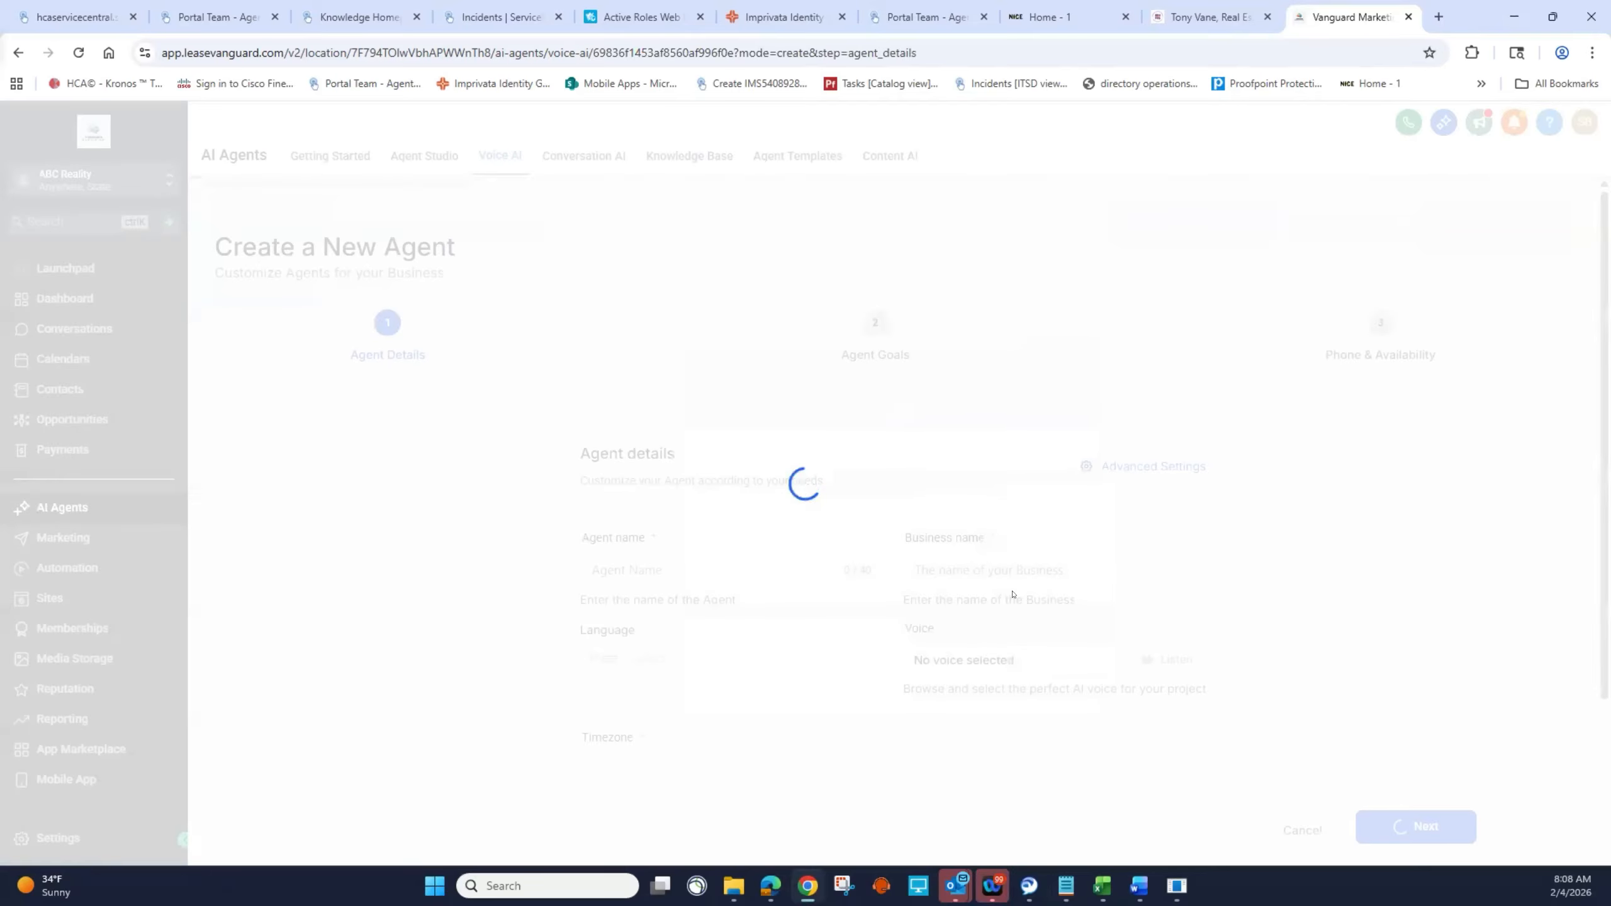
pyautogui.scroll(-1, 1023, 546)
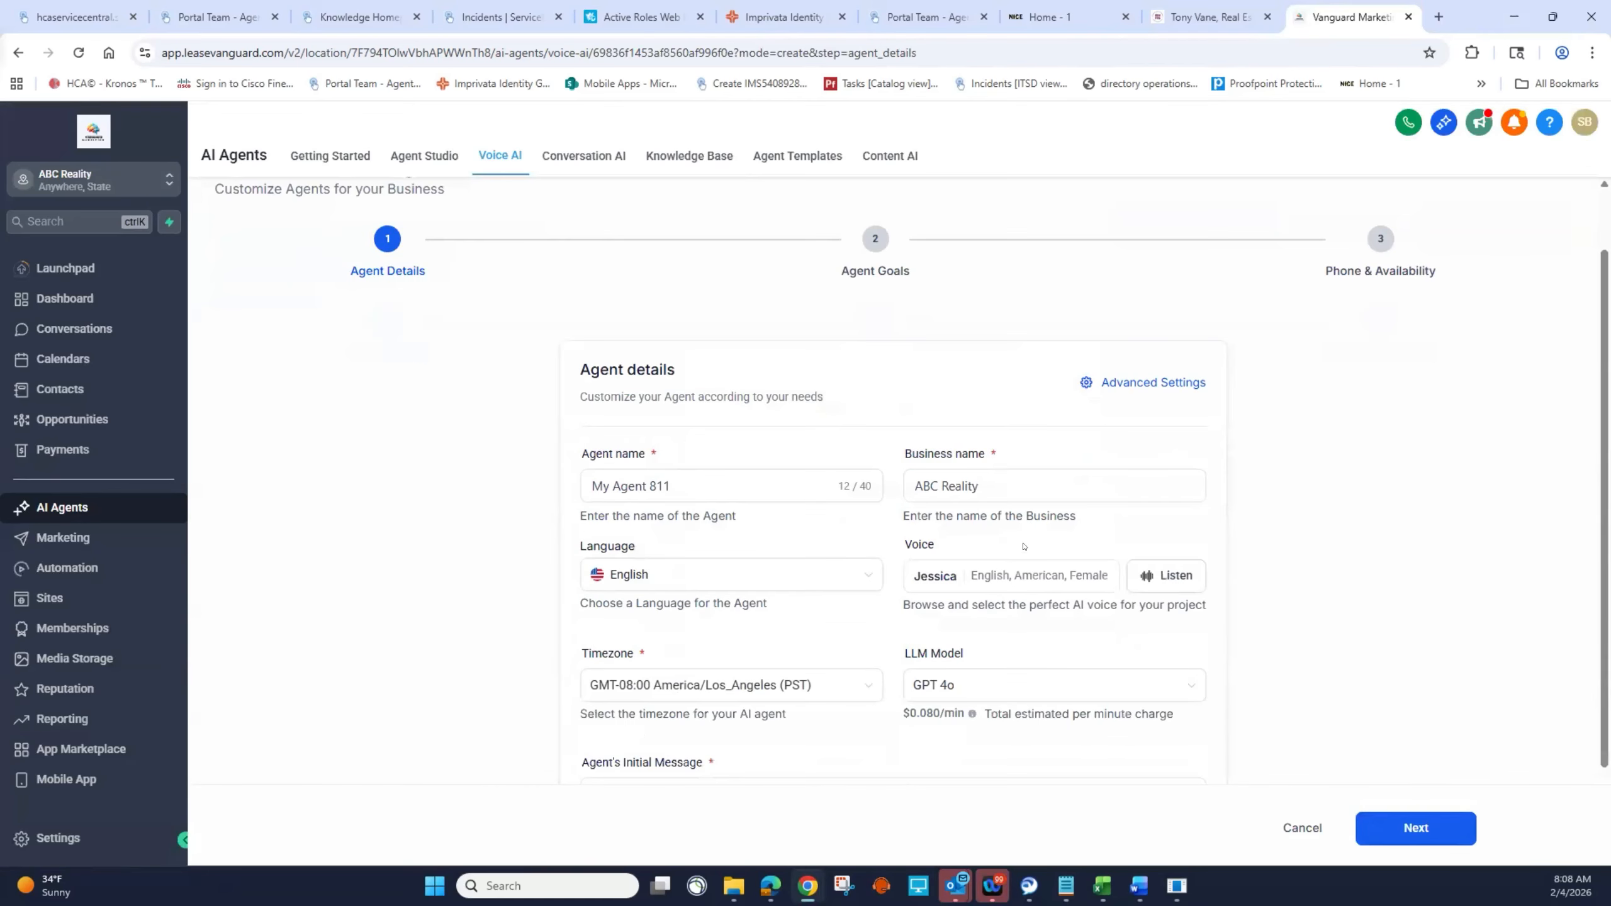
pyautogui.scroll(-1, 597, 467)
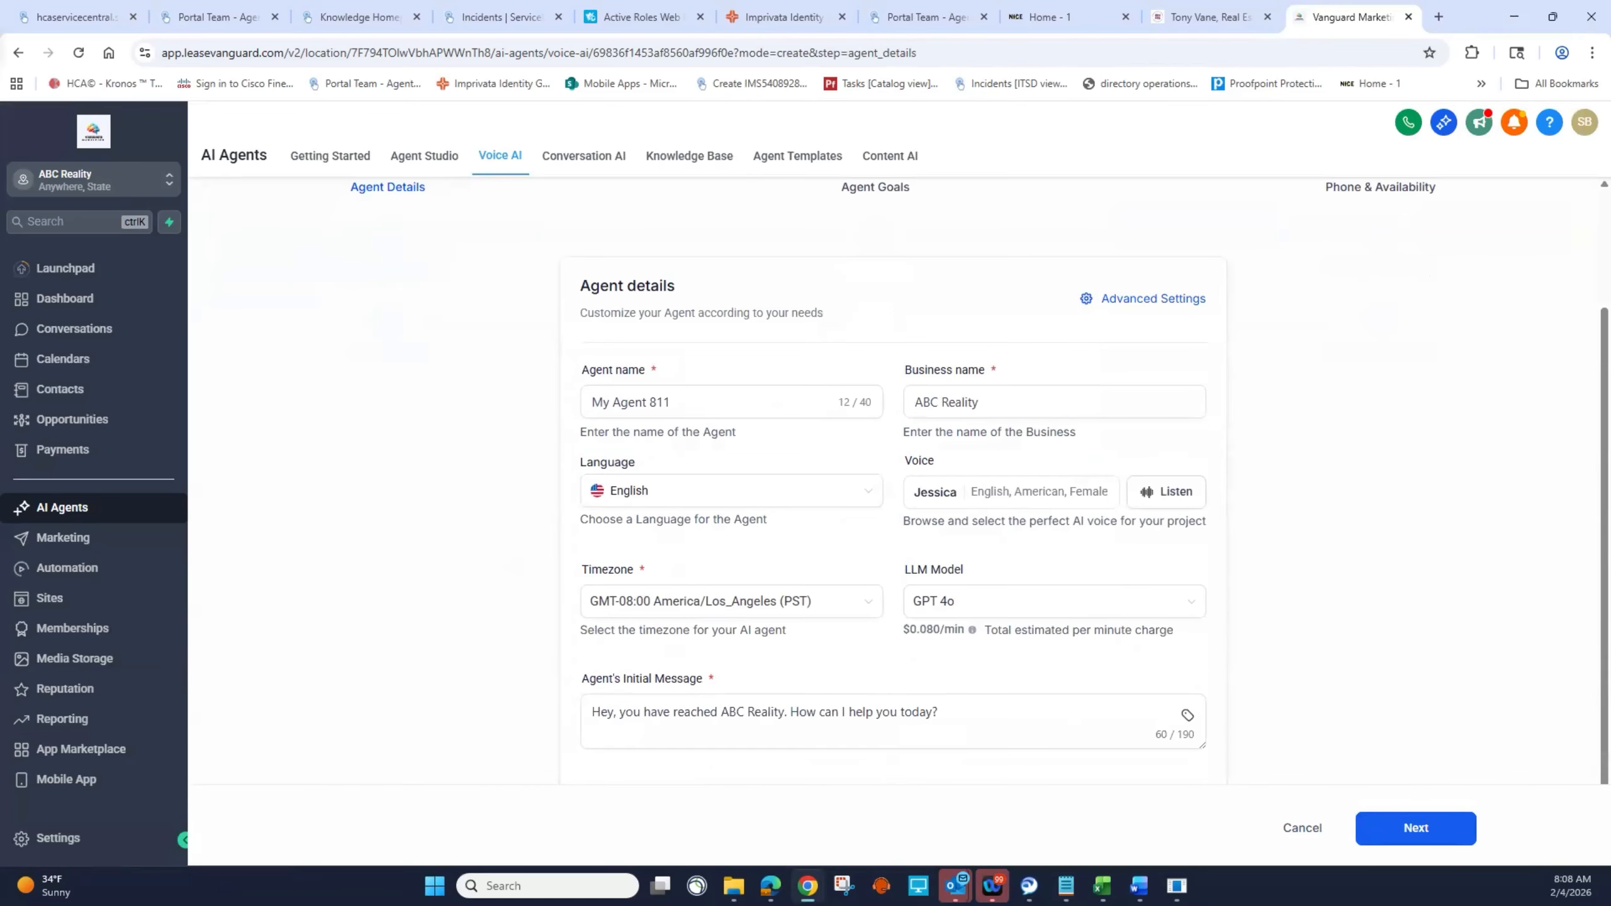
pyautogui.hotkey('alt', 'Tab')
pyautogui.tripleClick(679, 394)
pyautogui.write('John')
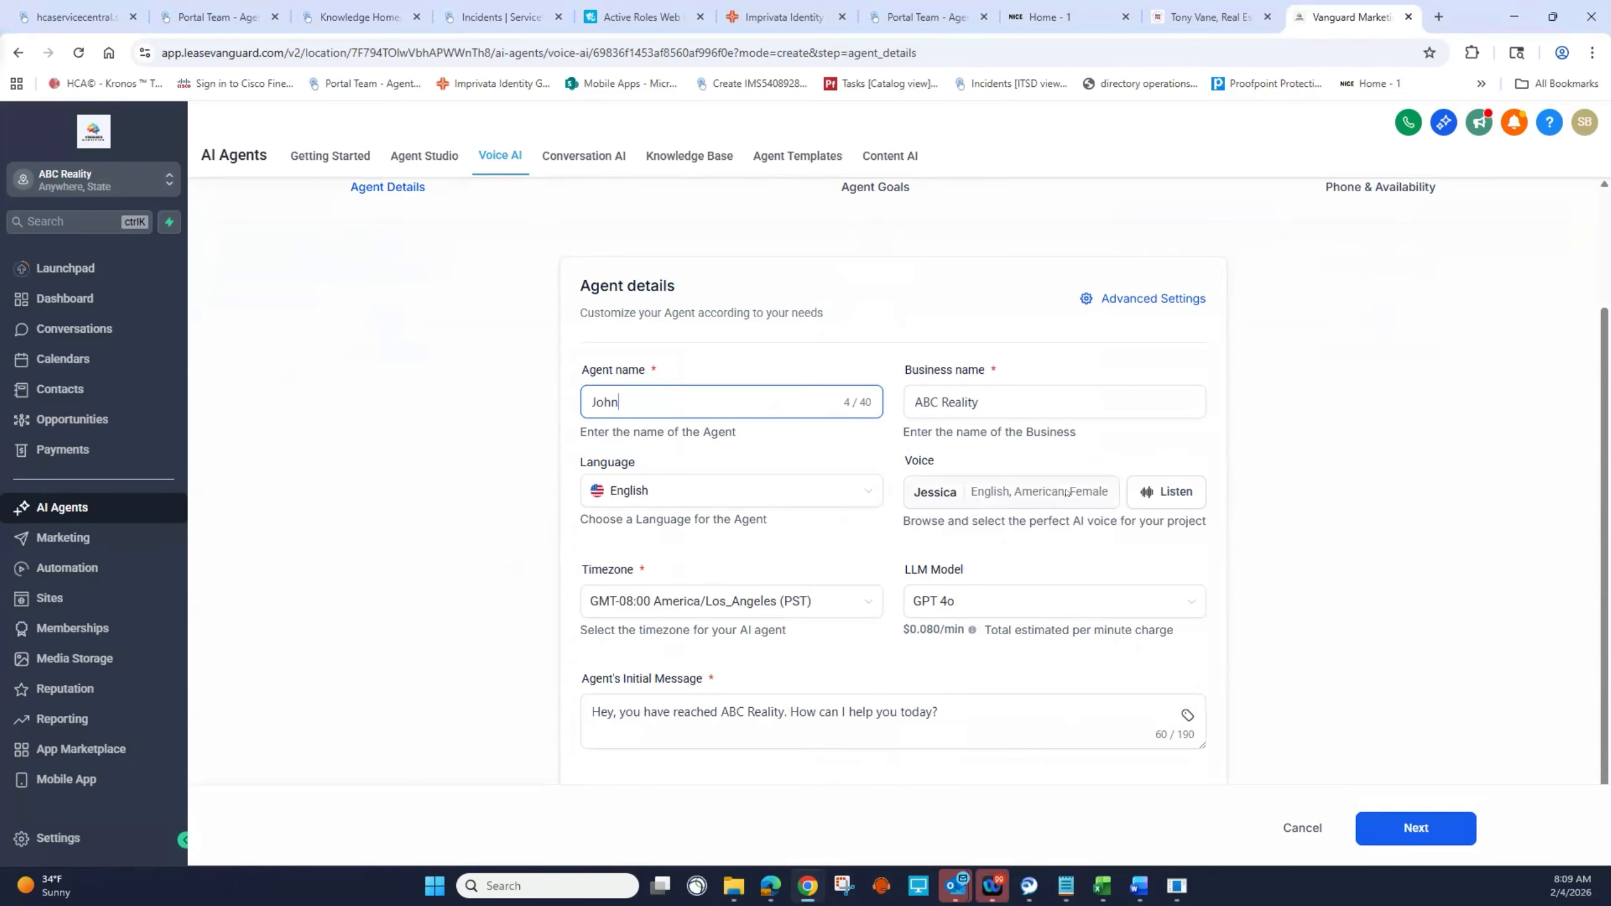
# Step: Name the agent Jessica, keep the default initial message, and continue to the agent goals
pyautogui.doubleClick(666, 397)
pyautogui.write('Jessica')
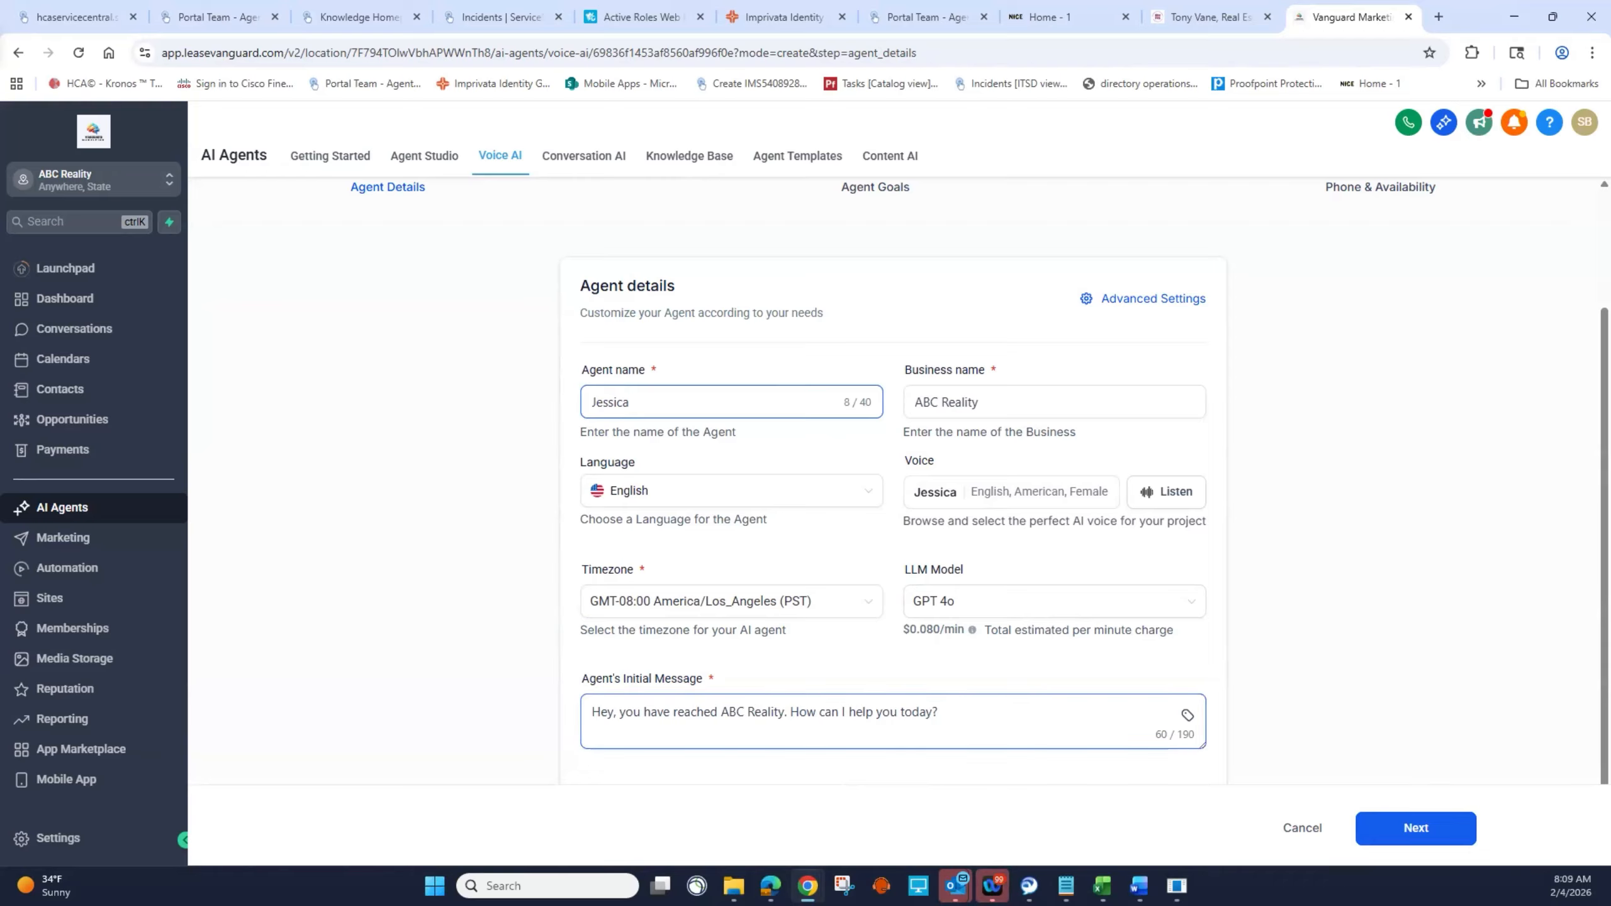
pyautogui.click(824, 731)
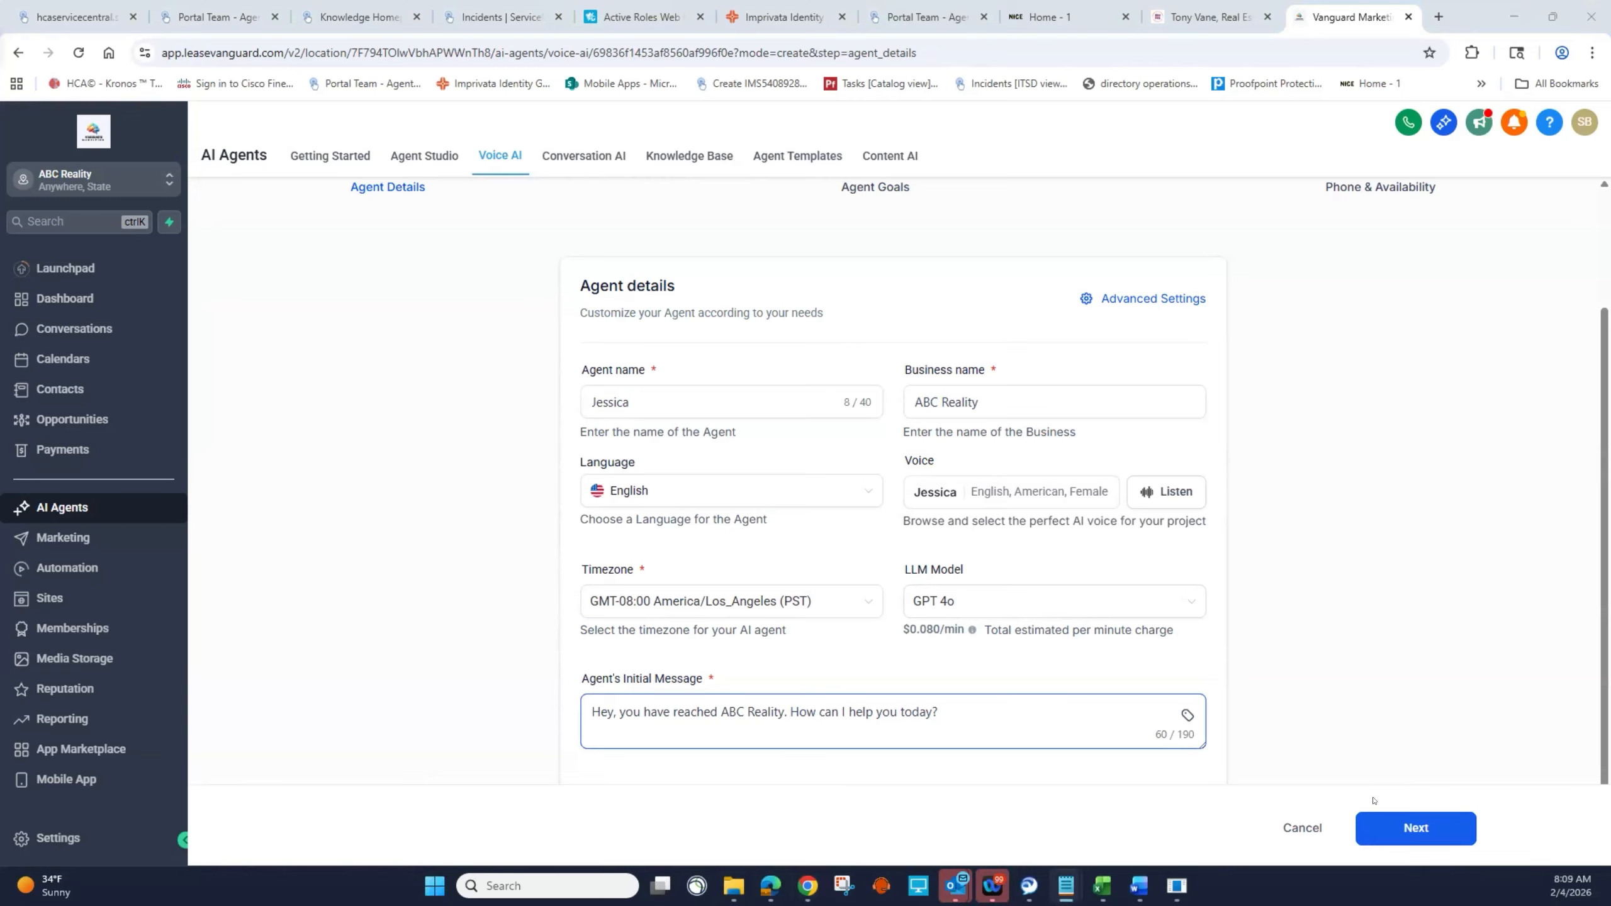
pyautogui.click(1399, 826)
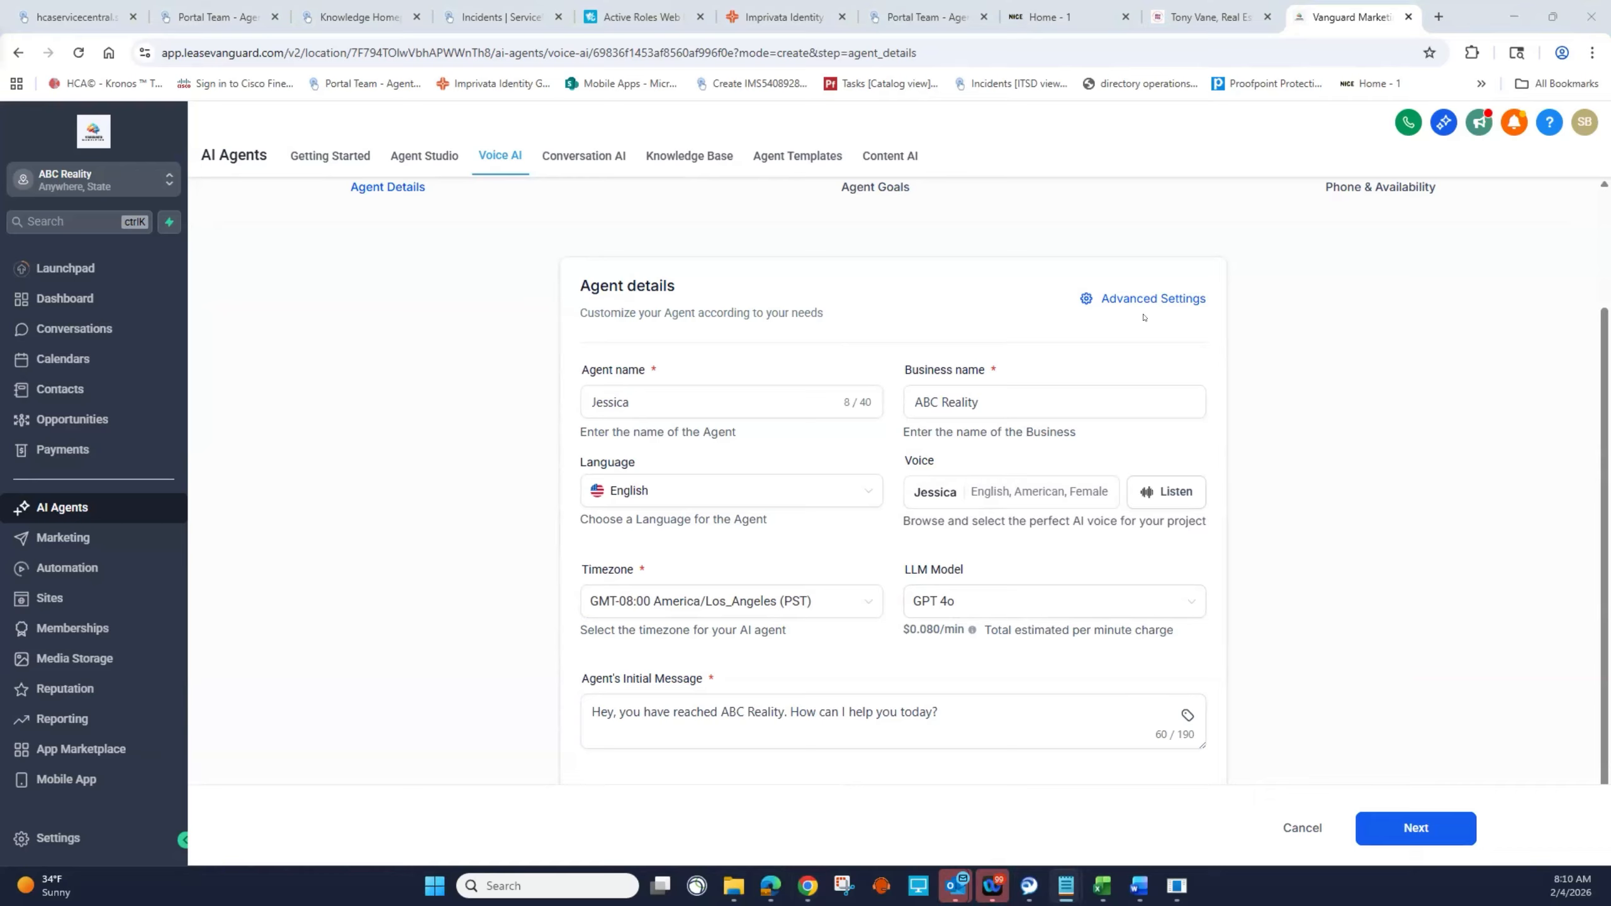
pyautogui.click(1391, 825)
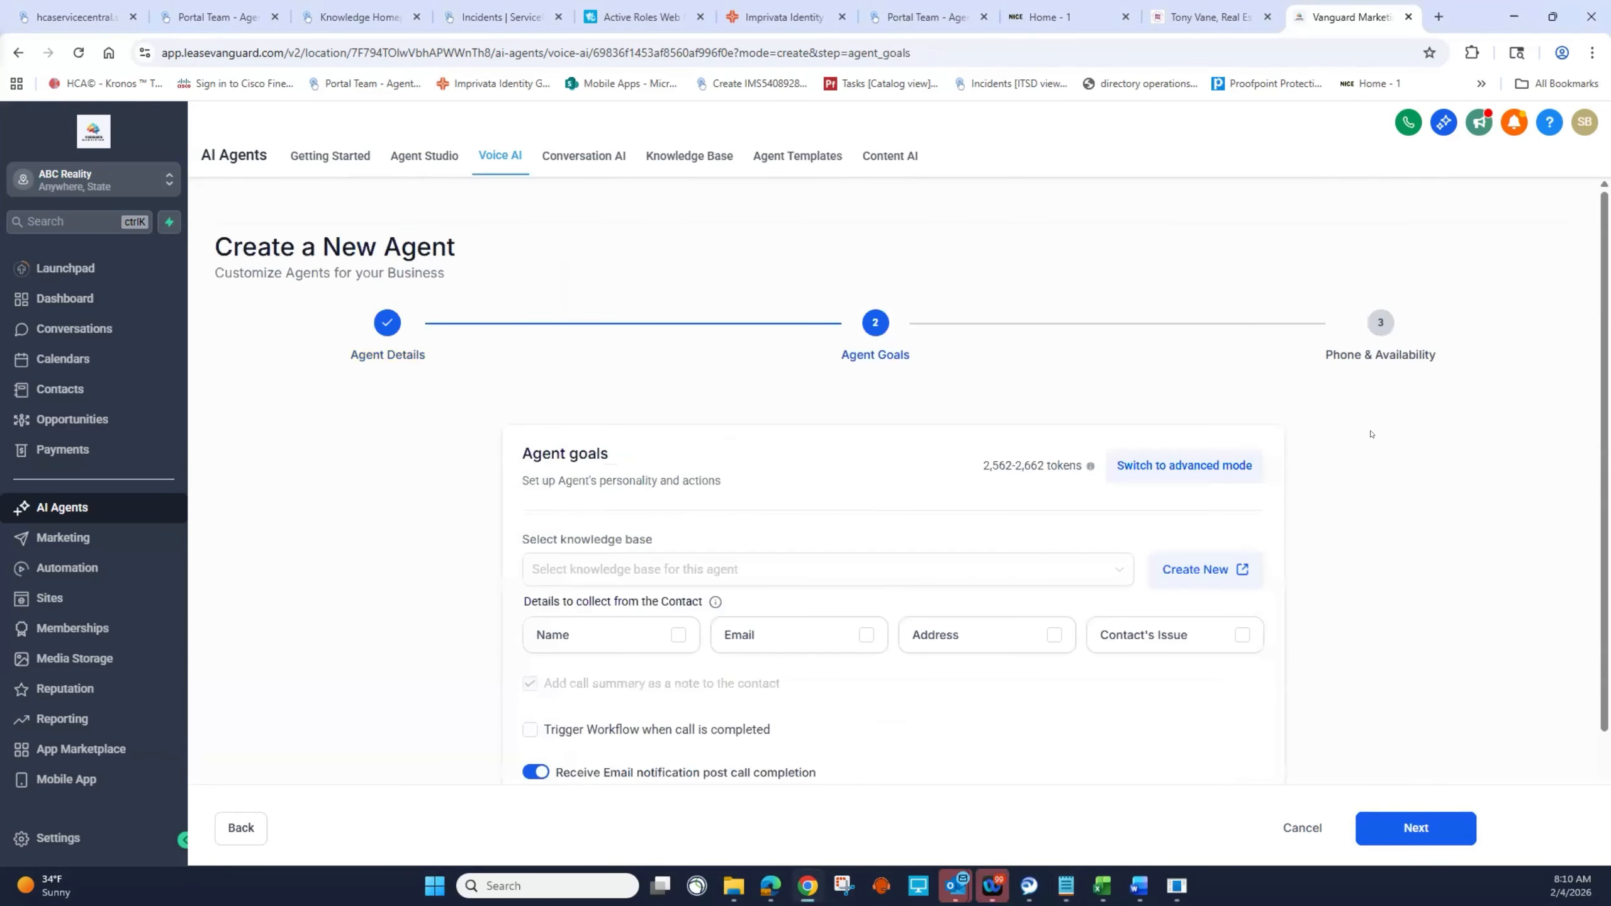
# Step: Switch the agent goals to advanced mode and check which knowledge bases can be selected
pyautogui.scroll(-3, 1370, 434)
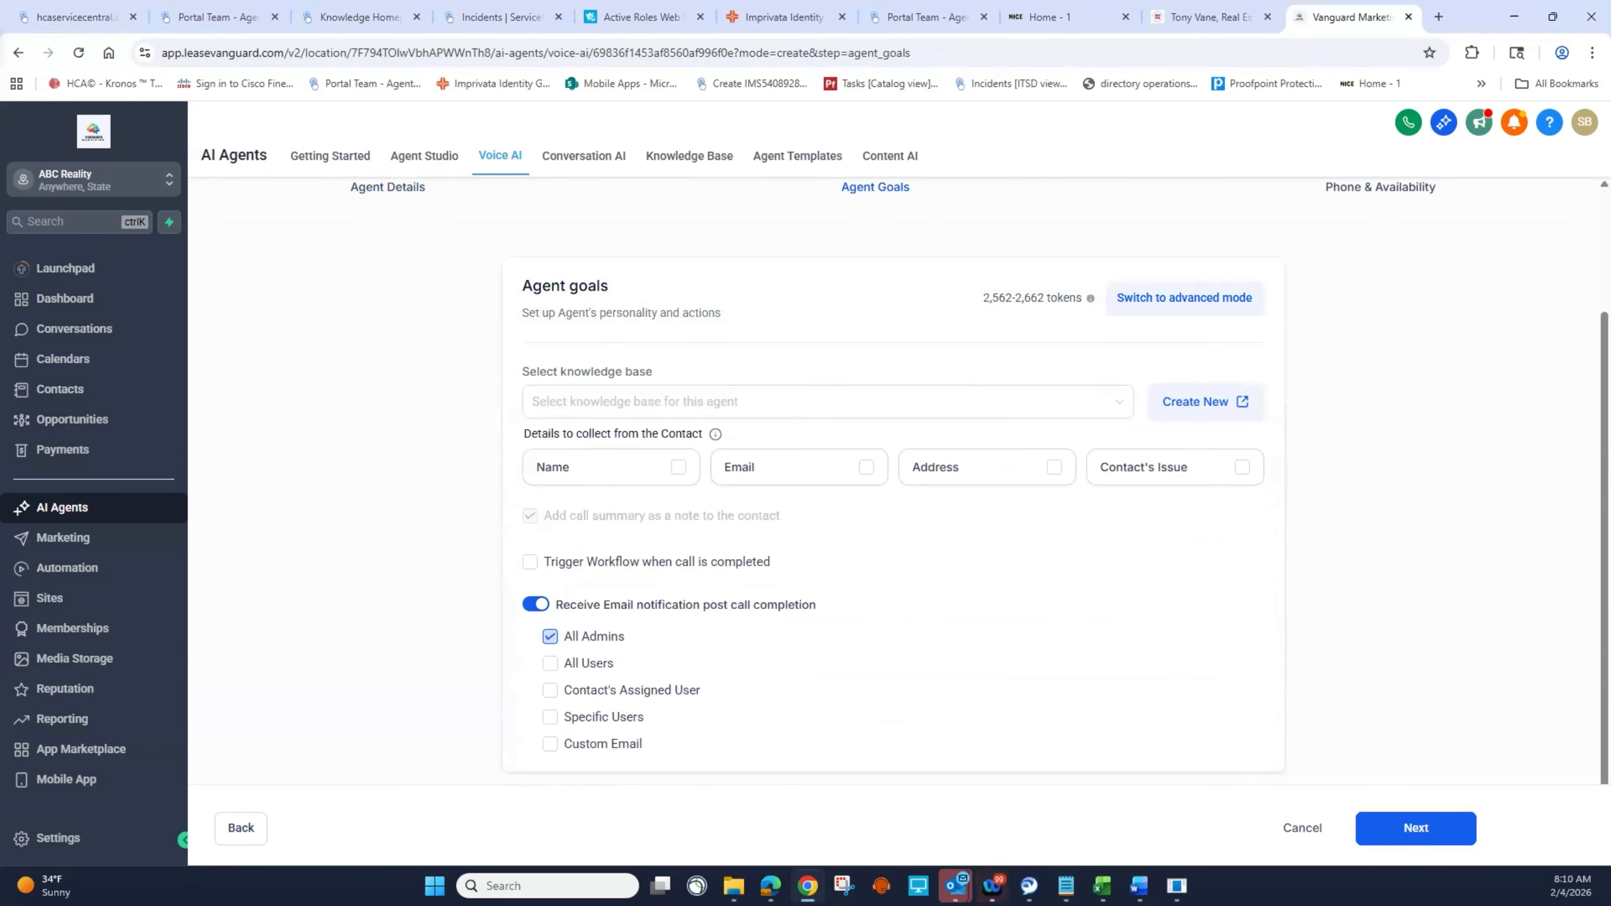
pyautogui.click(1065, 885)
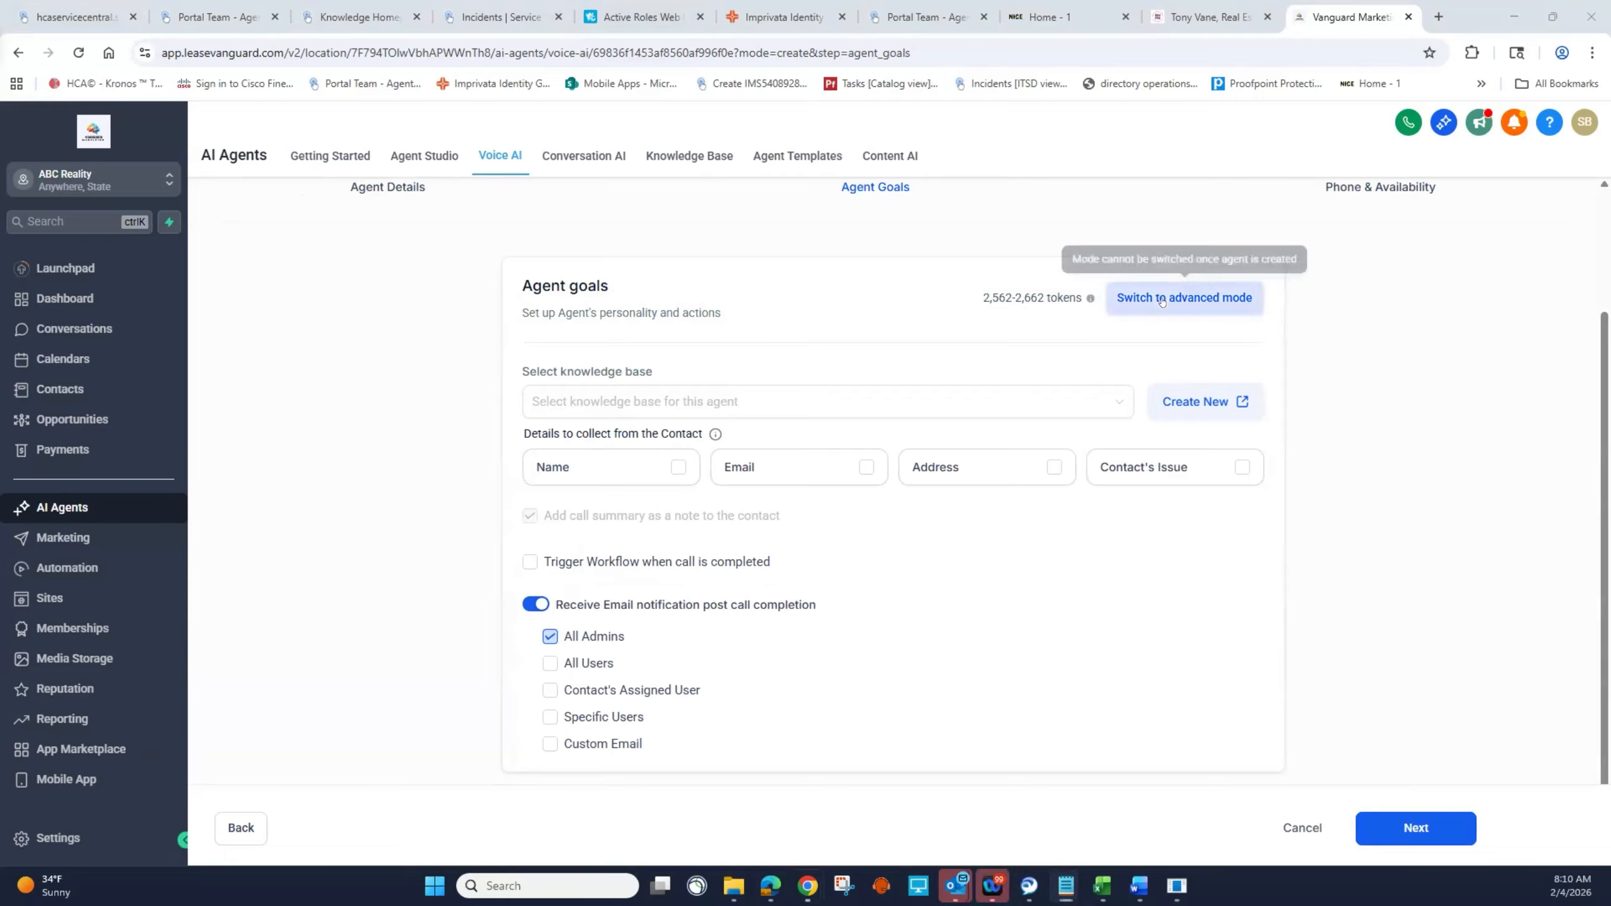
pyautogui.click(1118, 289)
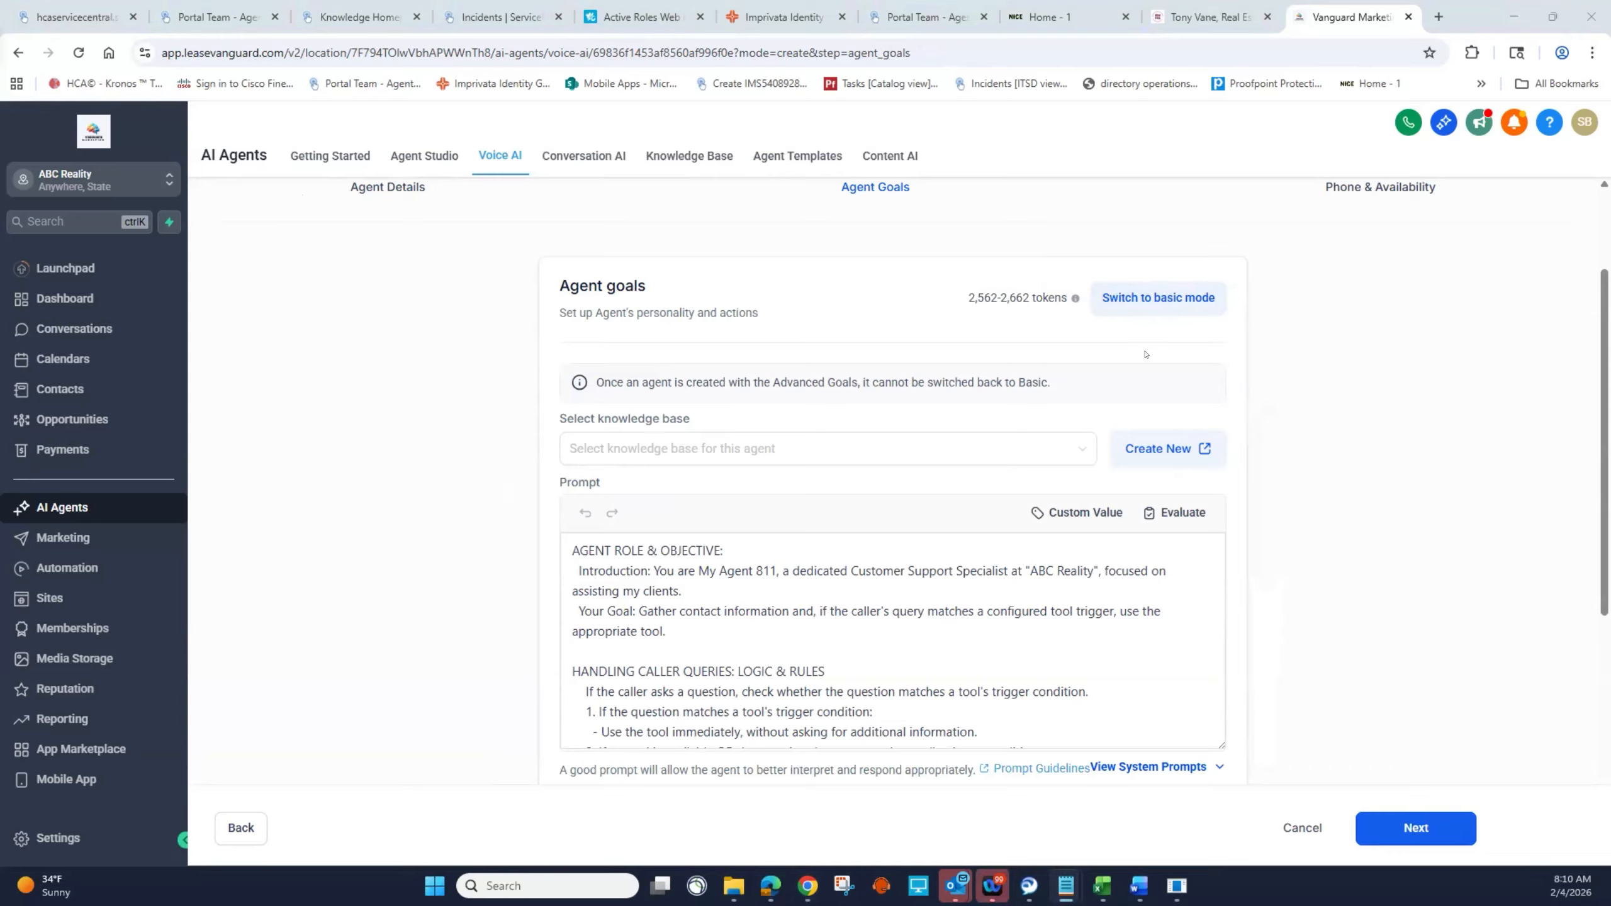
pyautogui.click(975, 448)
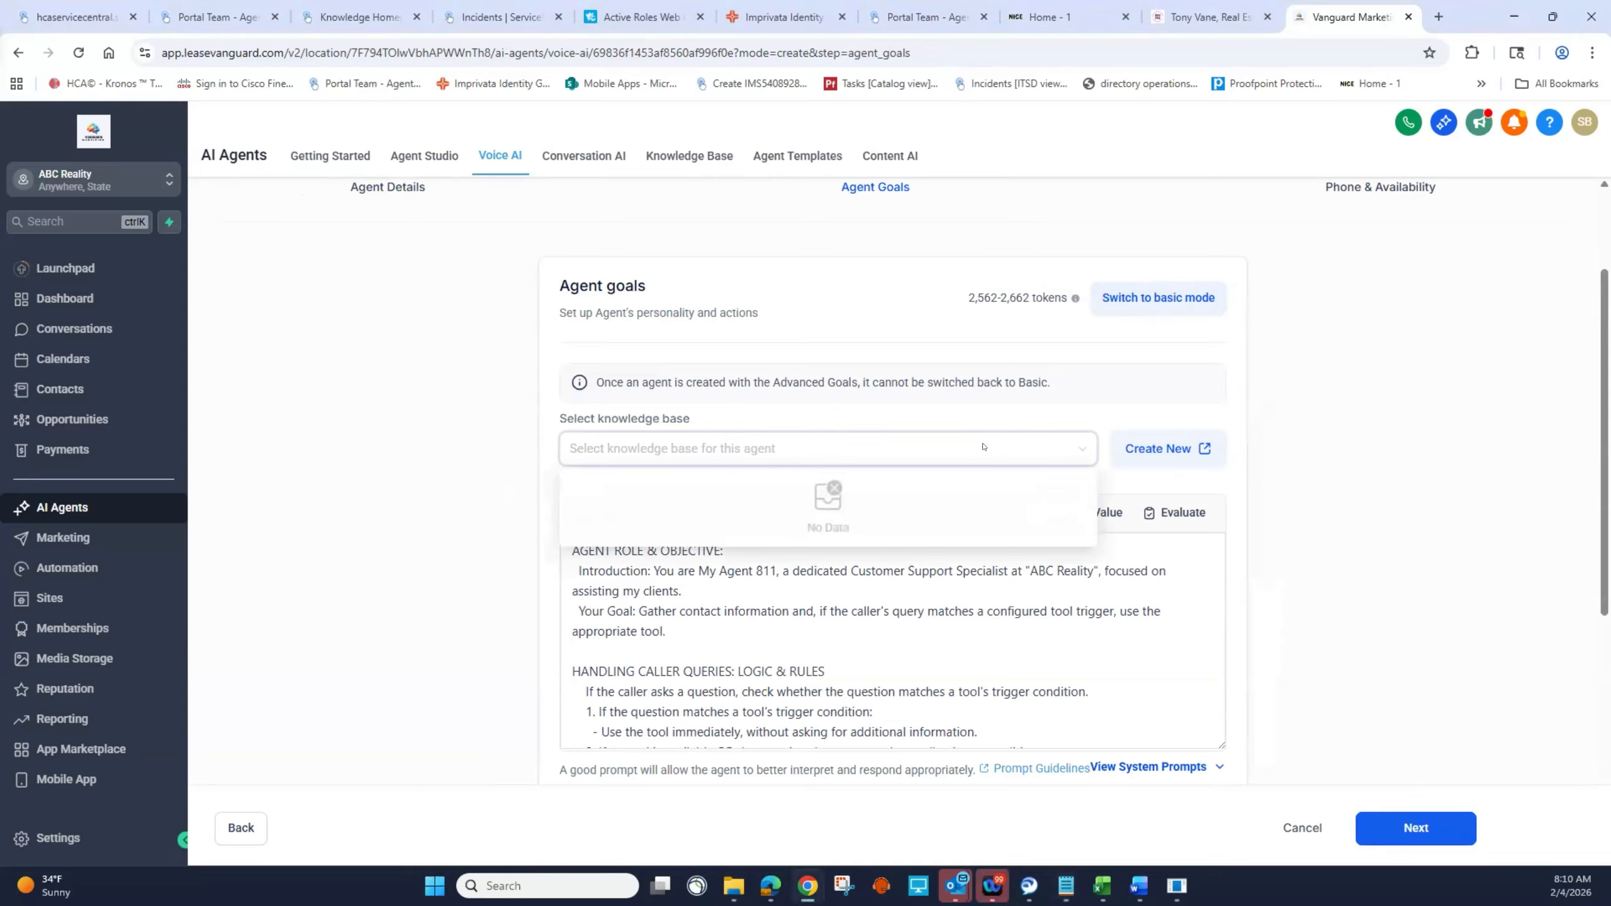
pyautogui.click(971, 331)
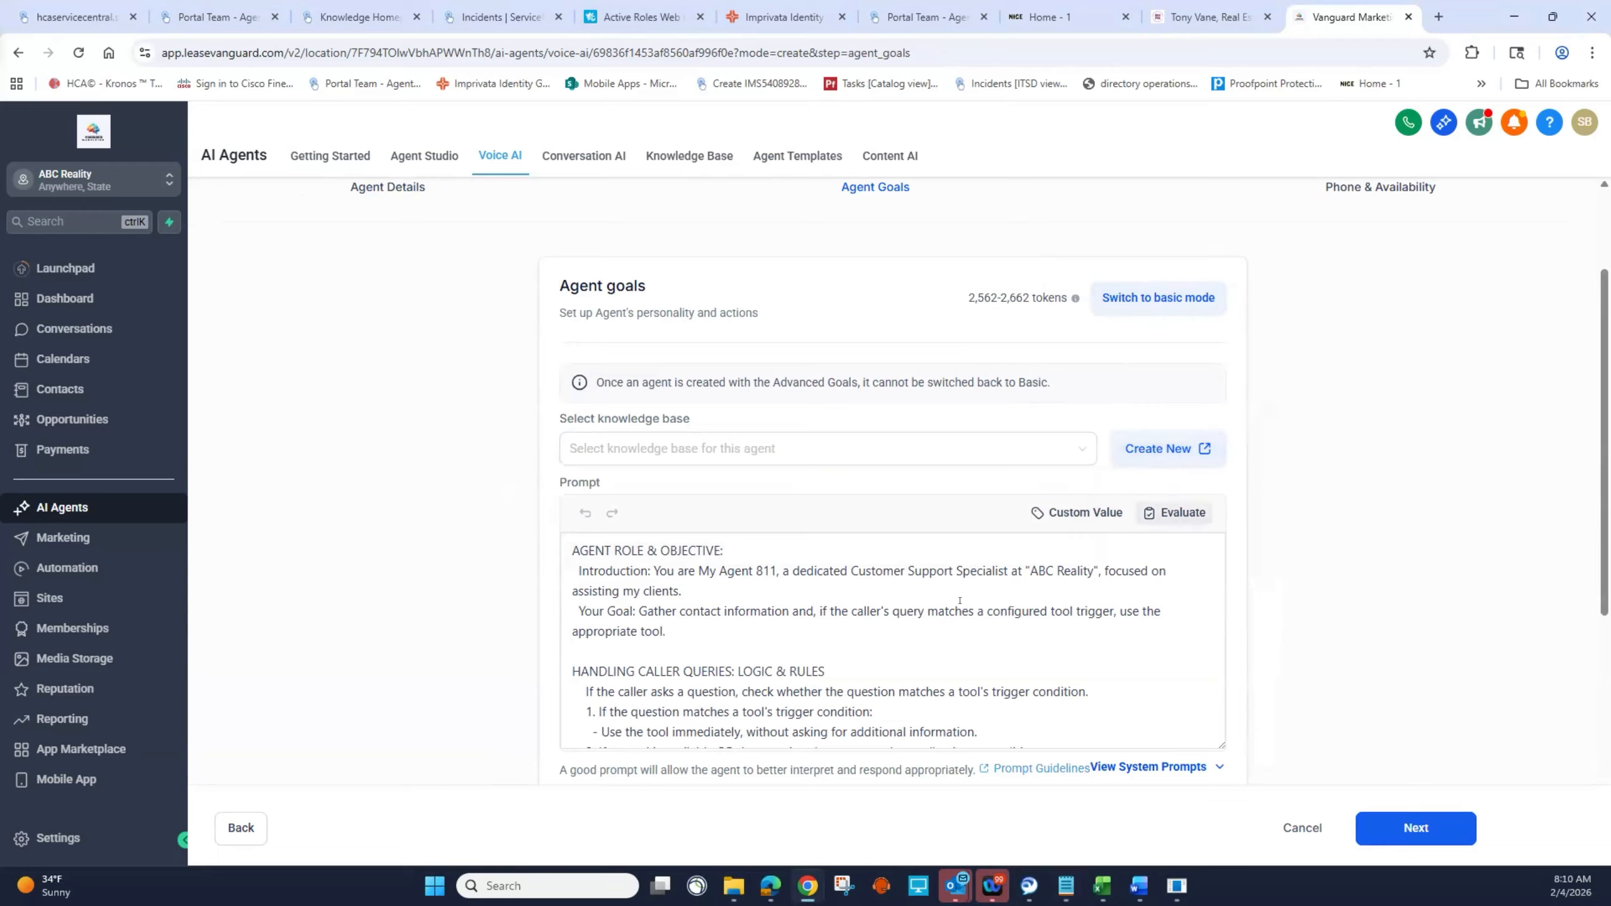
# Step: Review the agent's prompt and goal settings, and create the agent by continuing to phone and availability
pyautogui.click(676, 611)
pyautogui.hotkey('alt', 'Tab')
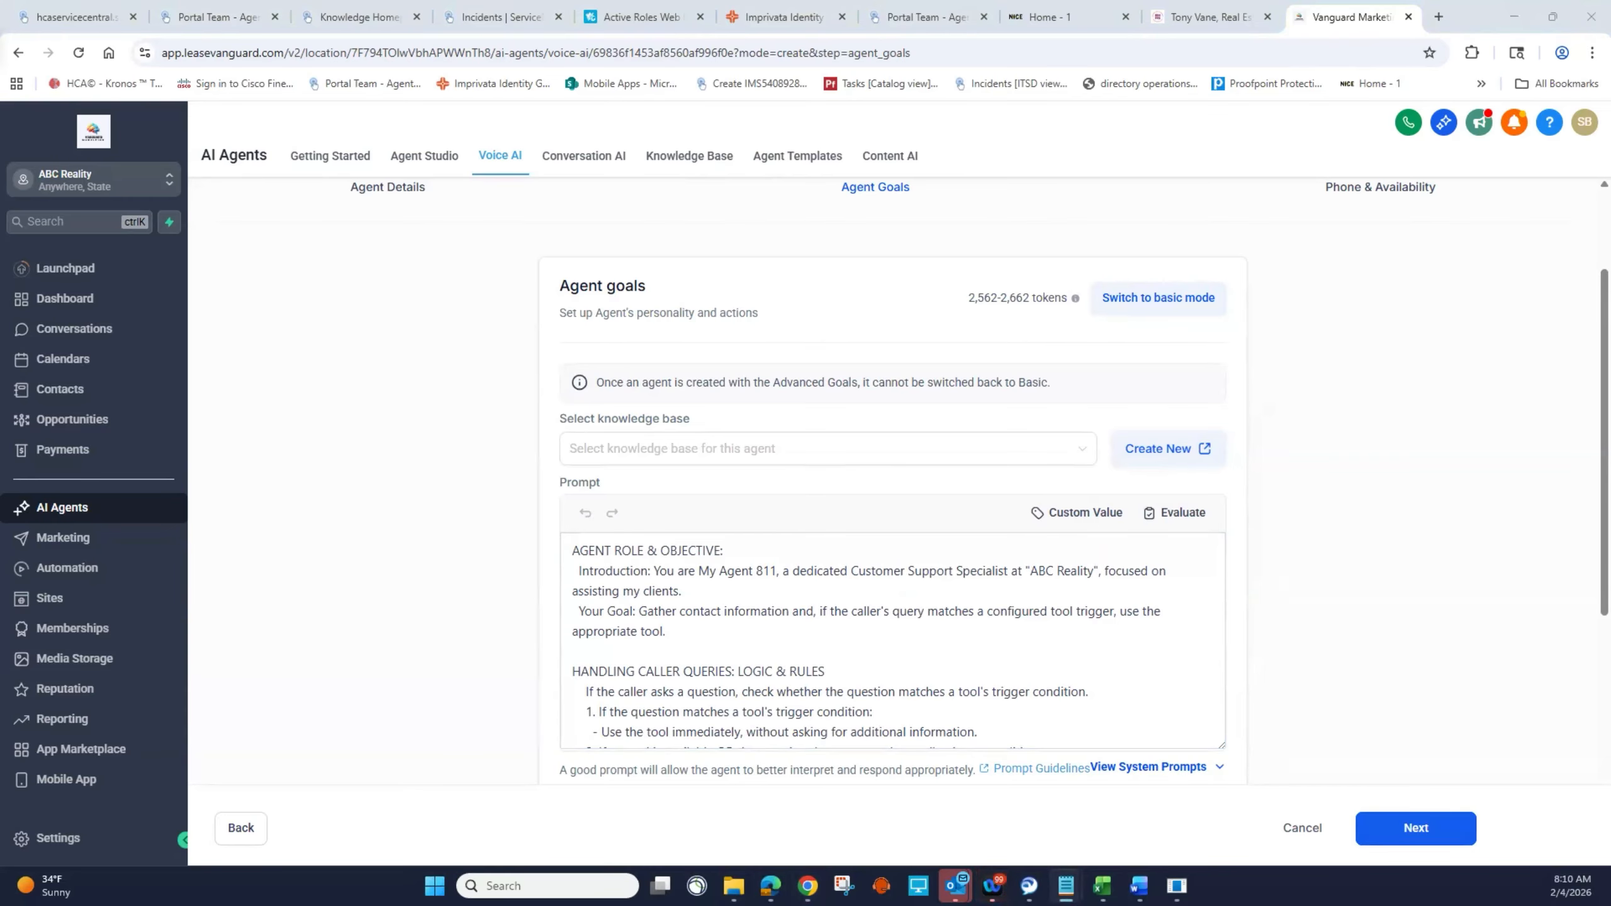
pyautogui.scroll(3, 876, 409)
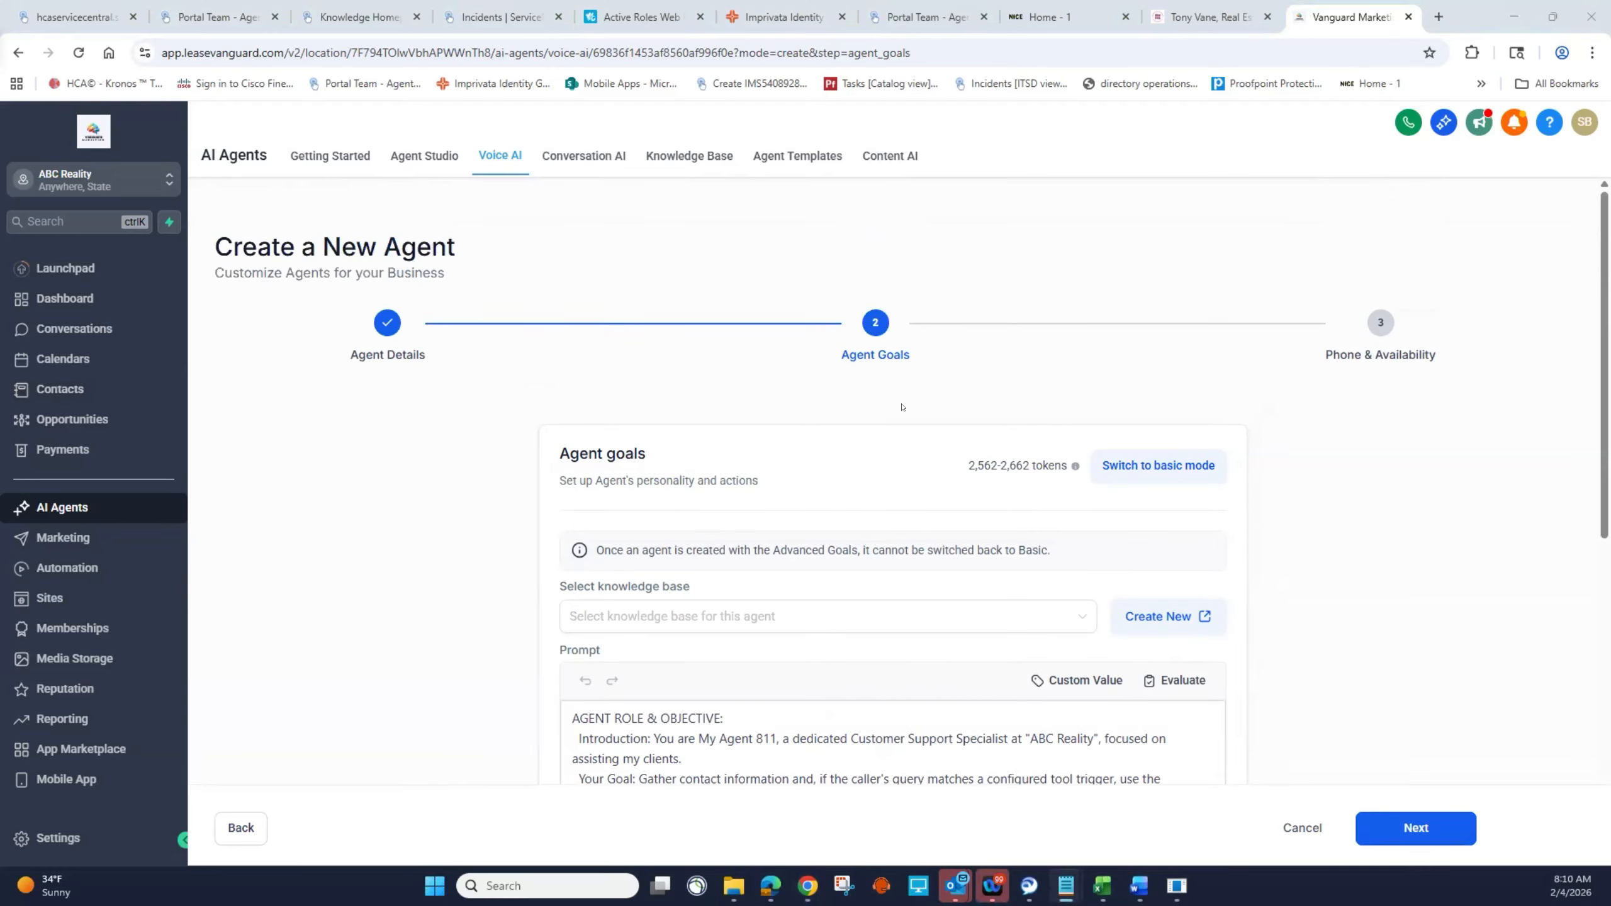
pyautogui.scroll(-3, 901, 406)
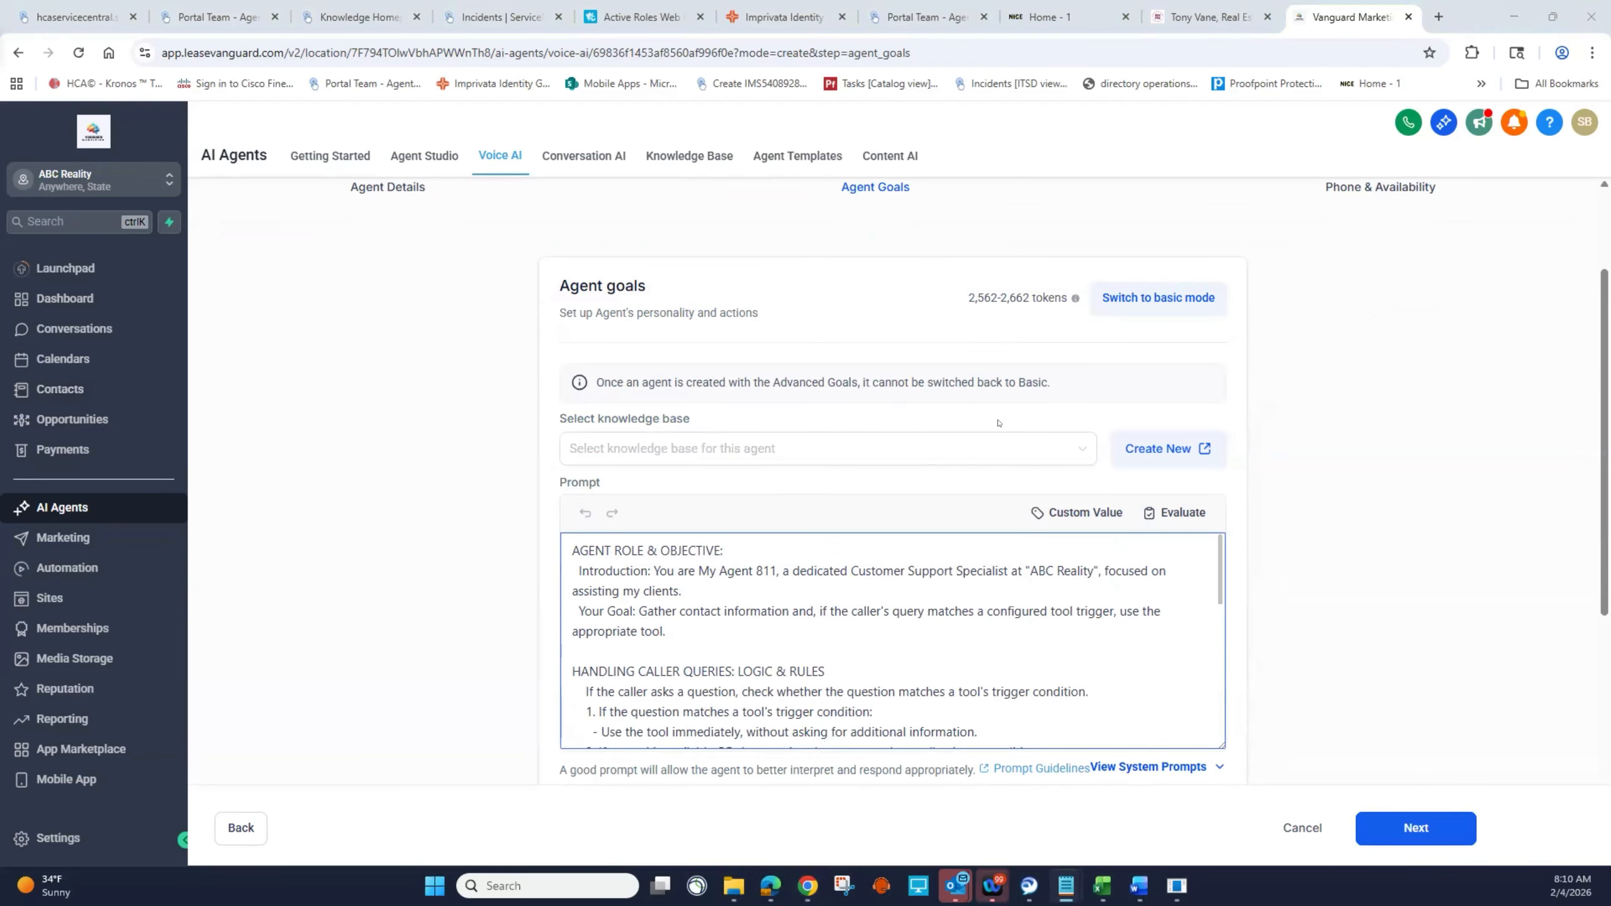
pyautogui.scroll(-4, 1108, 449)
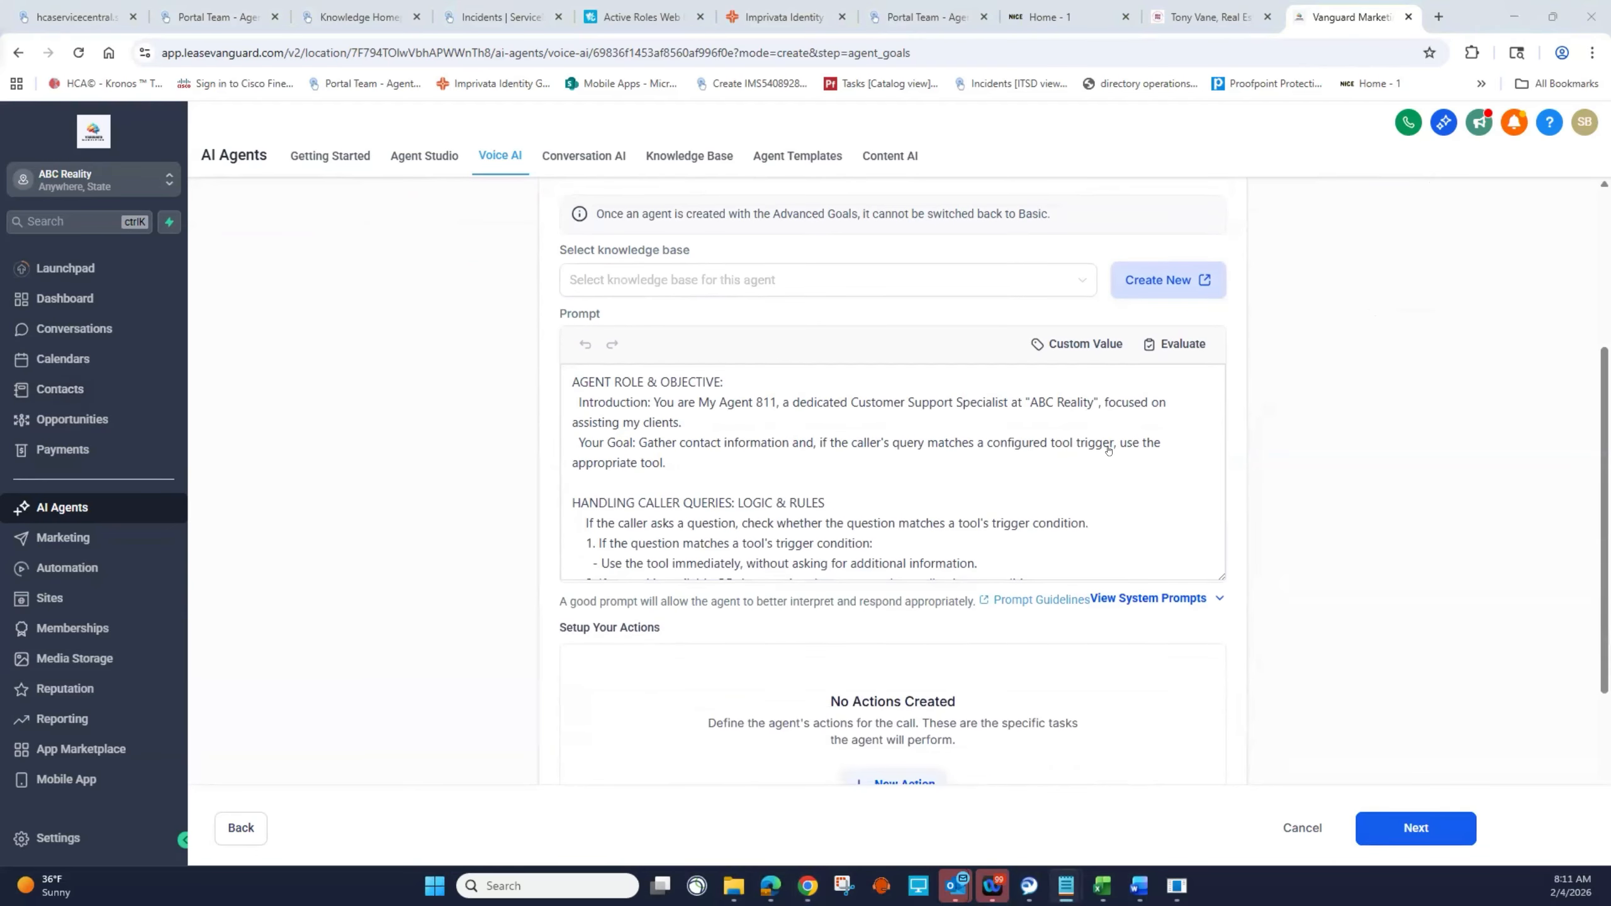
pyautogui.scroll(3, 1108, 446)
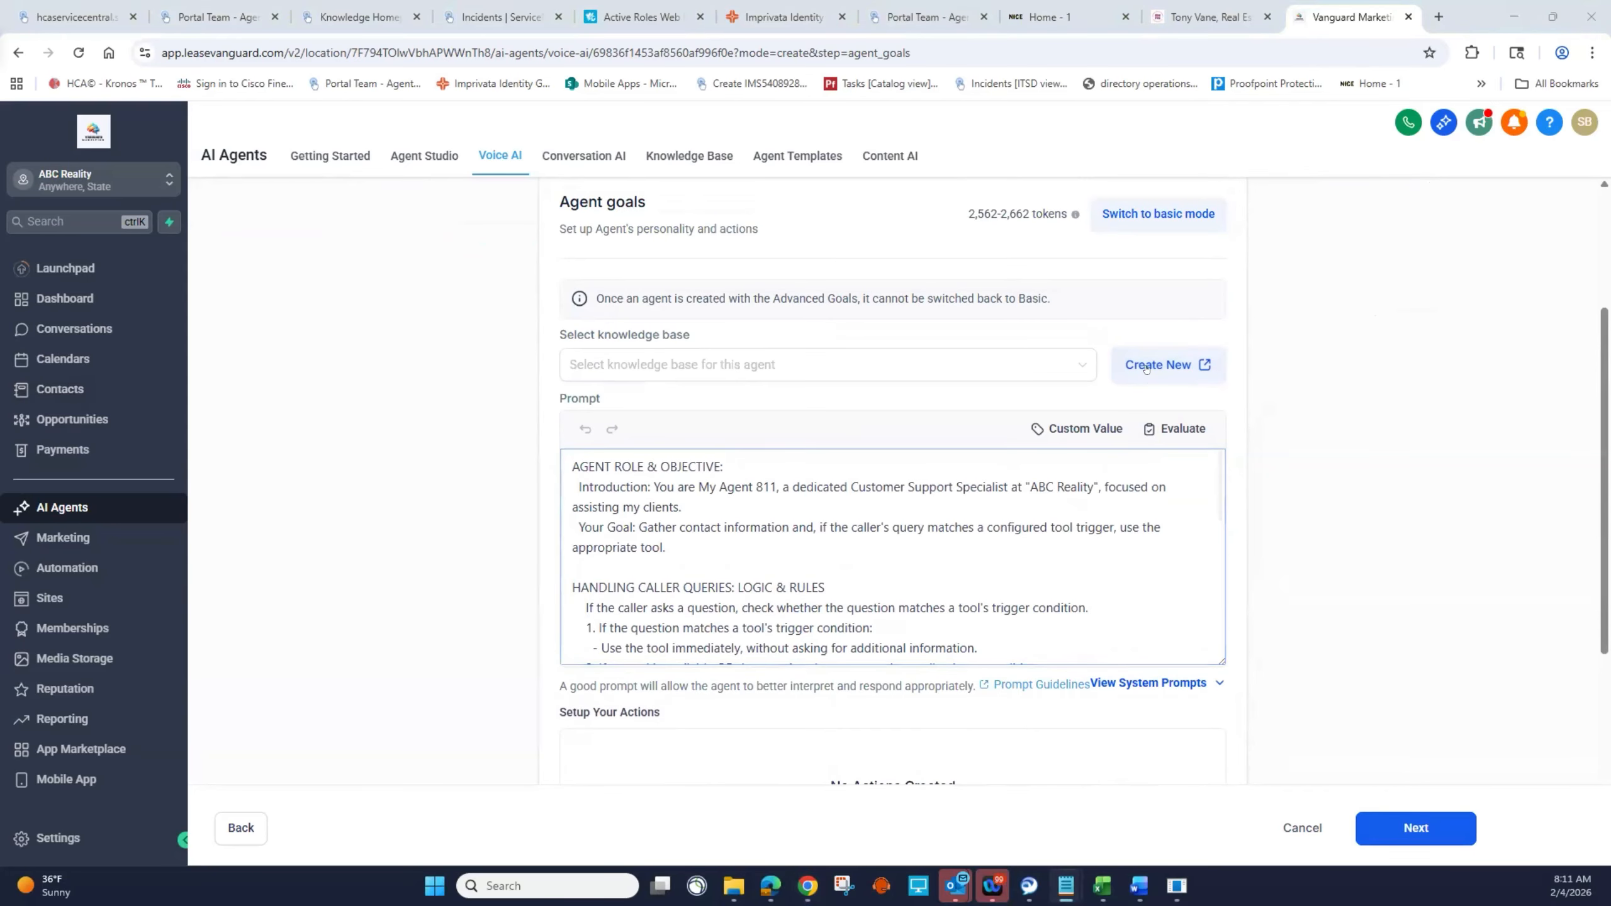
pyautogui.click(1415, 826)
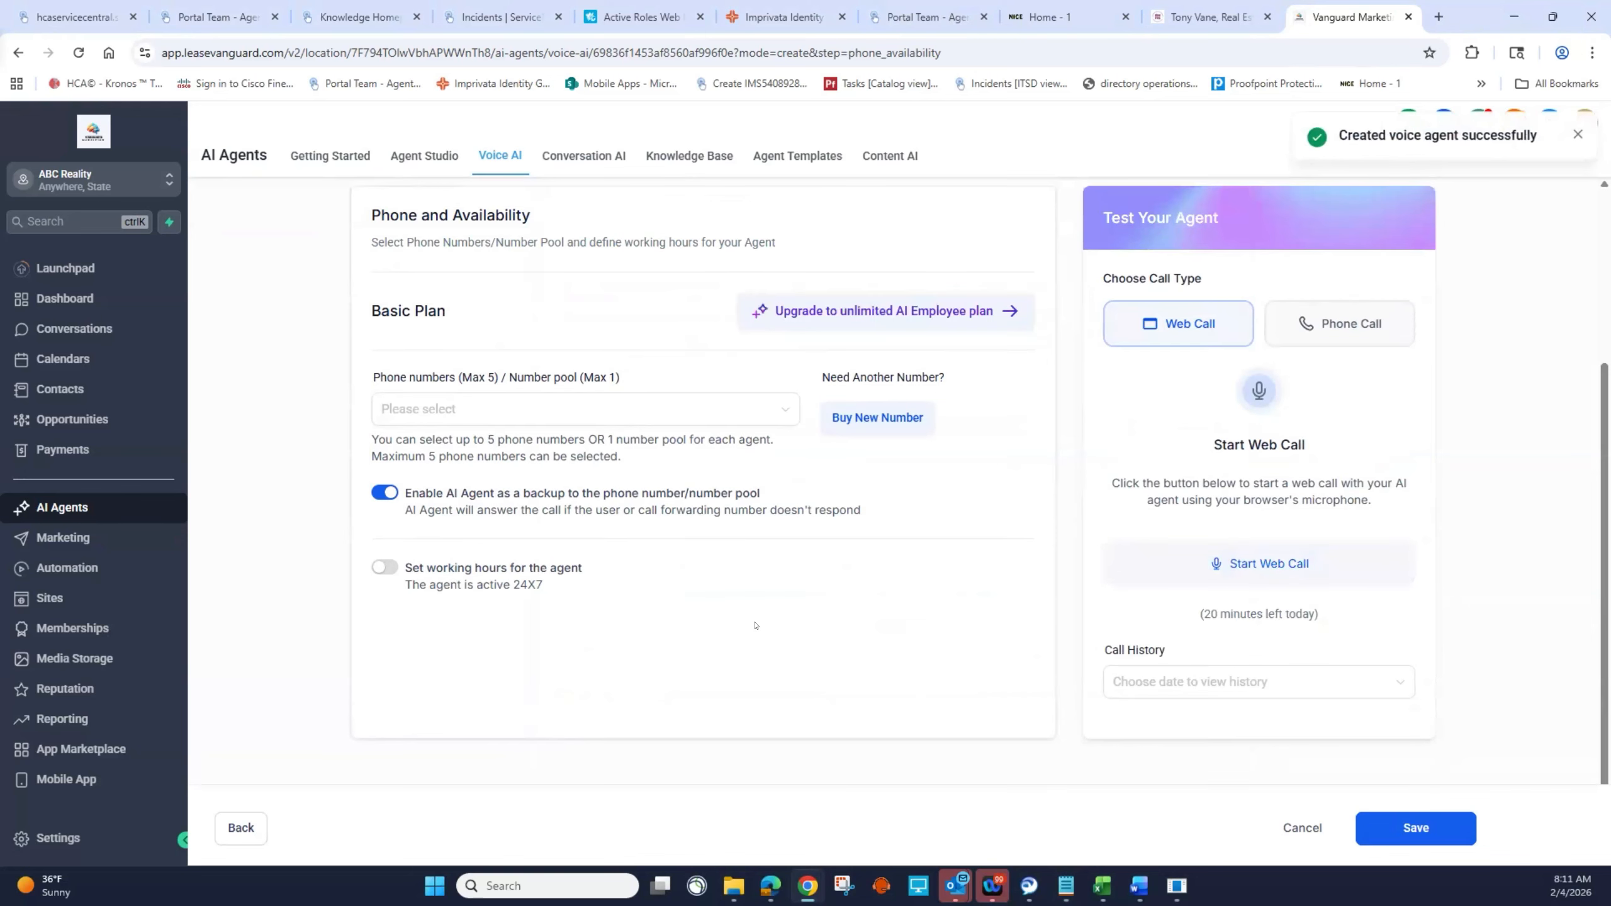
# Step: Review the phone and availability options, return to the agent goals, and select Name as a detail to collect from the contact
pyautogui.scroll(3, 755, 625)
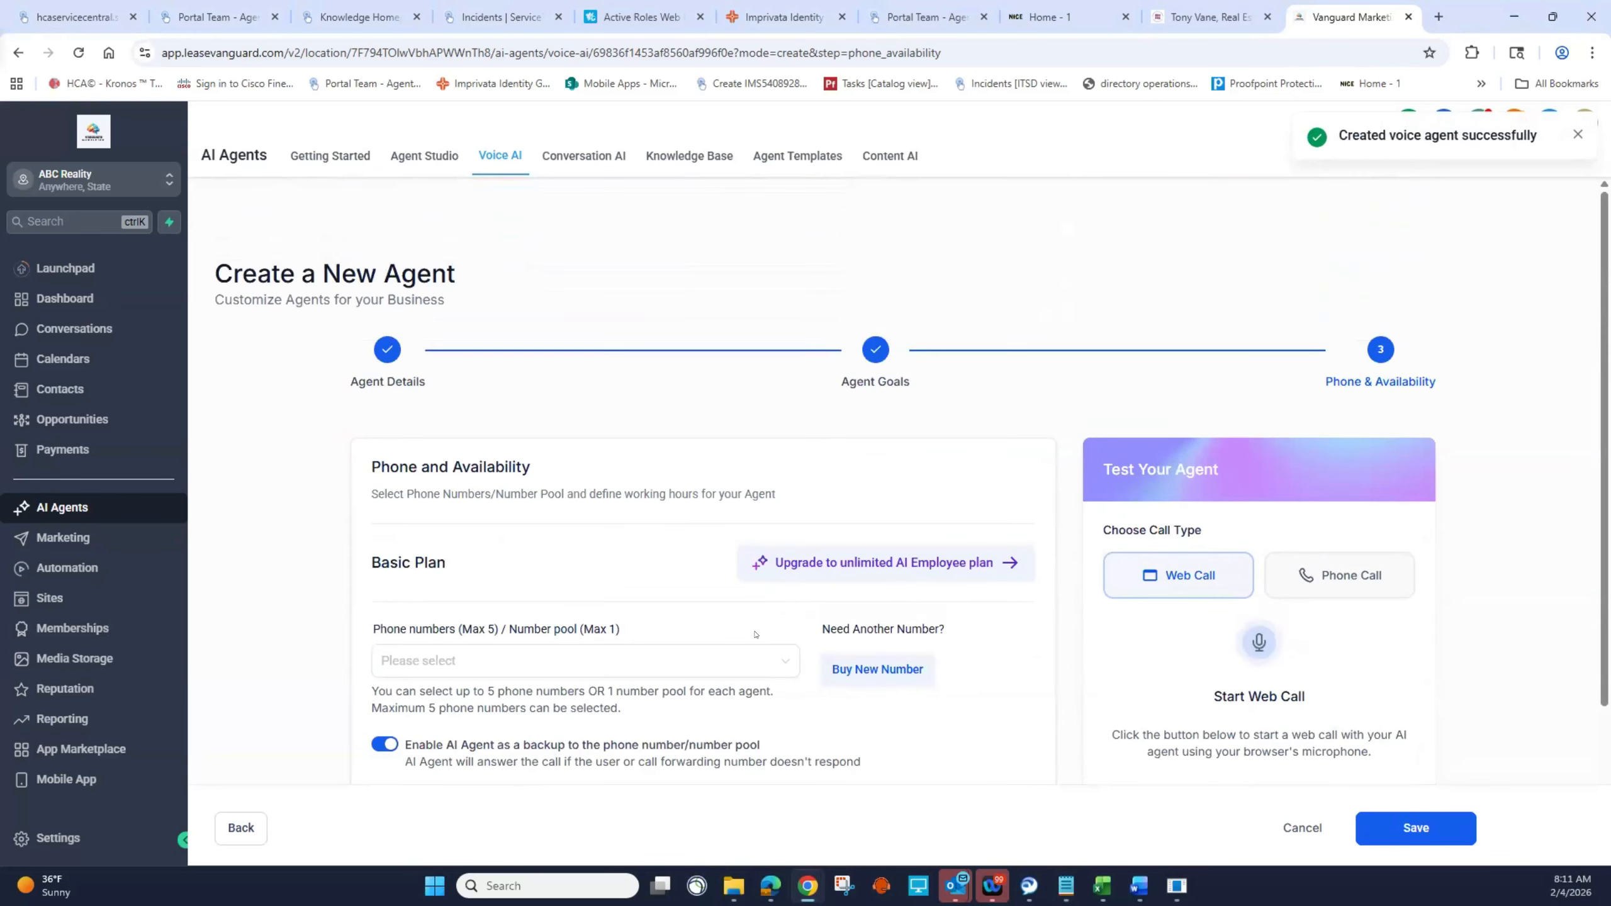
pyautogui.scroll(-1, 754, 633)
pyautogui.scroll(-1, 759, 648)
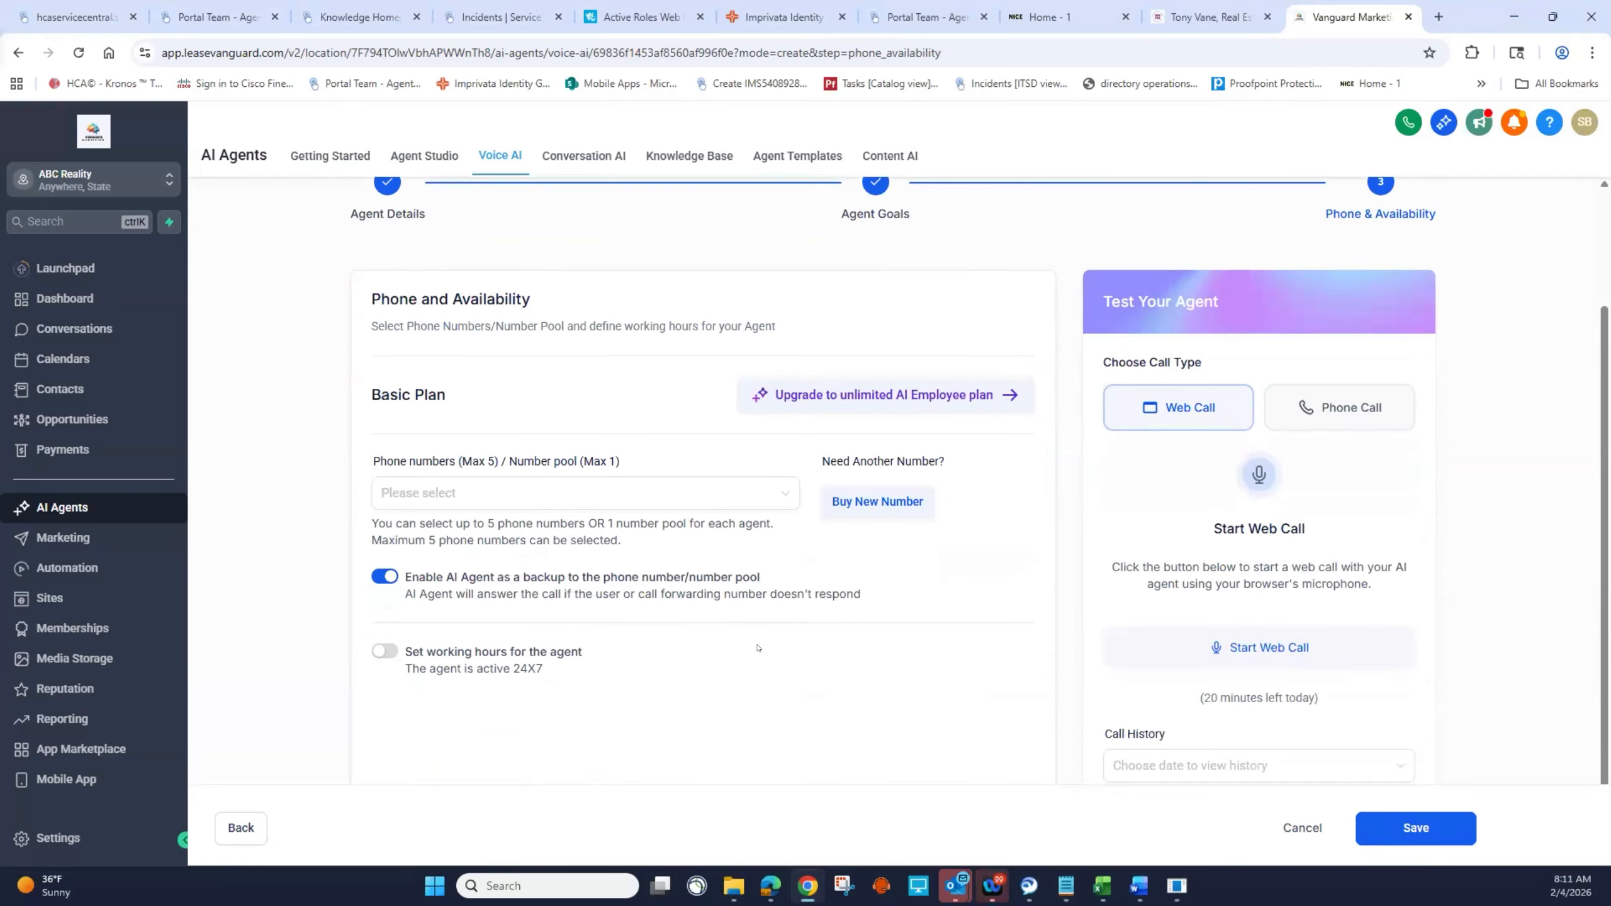
pyautogui.scroll(1, 758, 648)
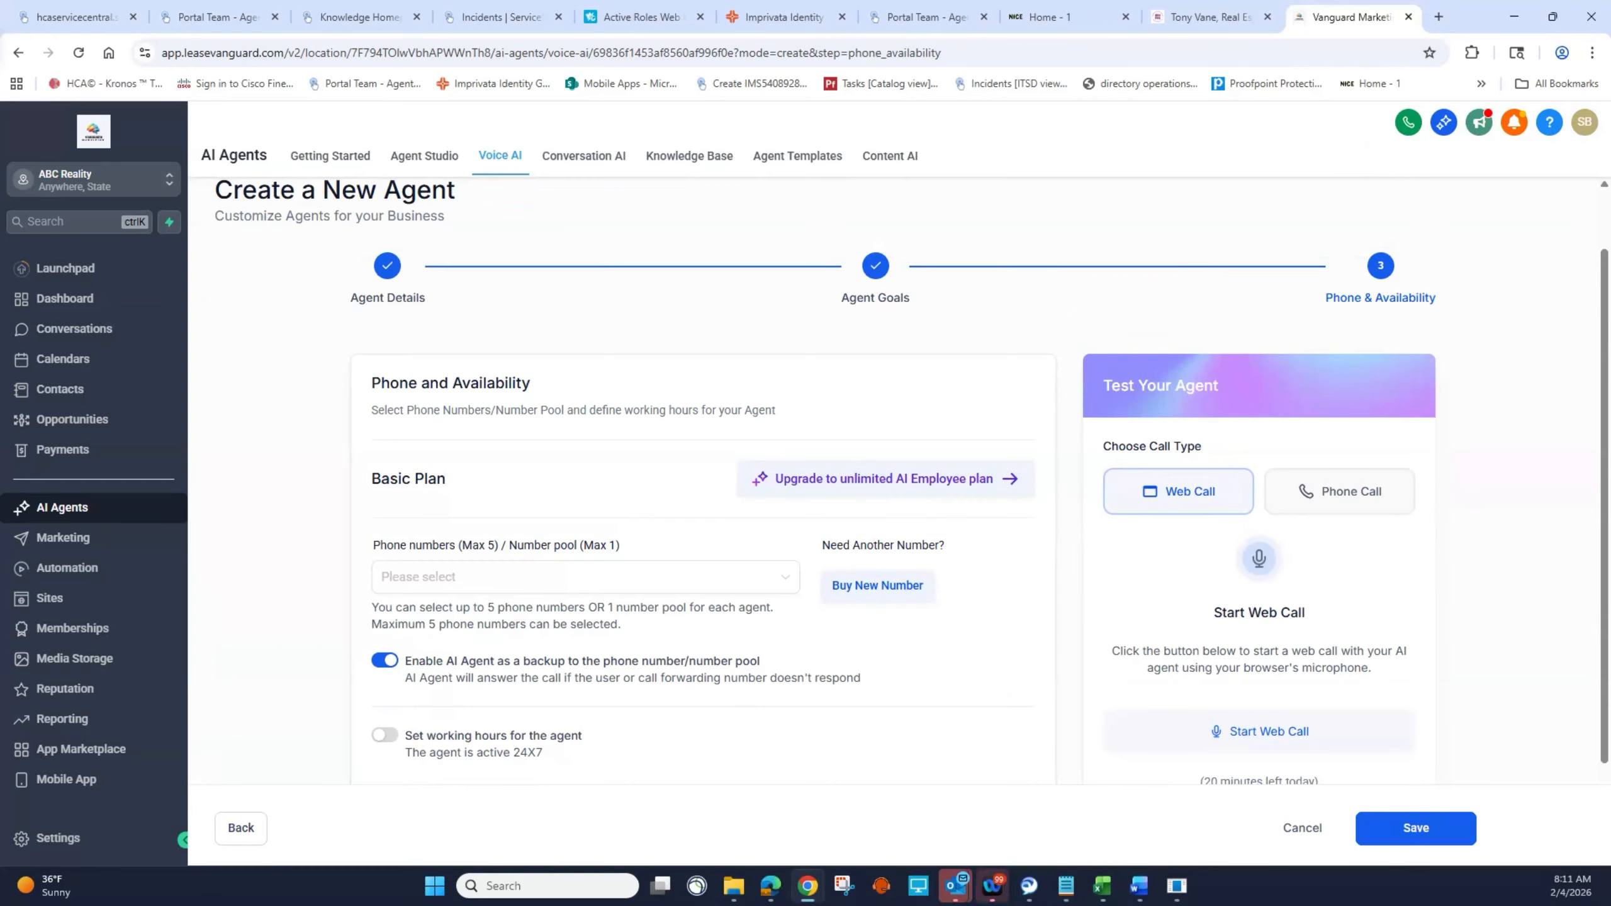
pyautogui.hotkey('alt', 'Tab')
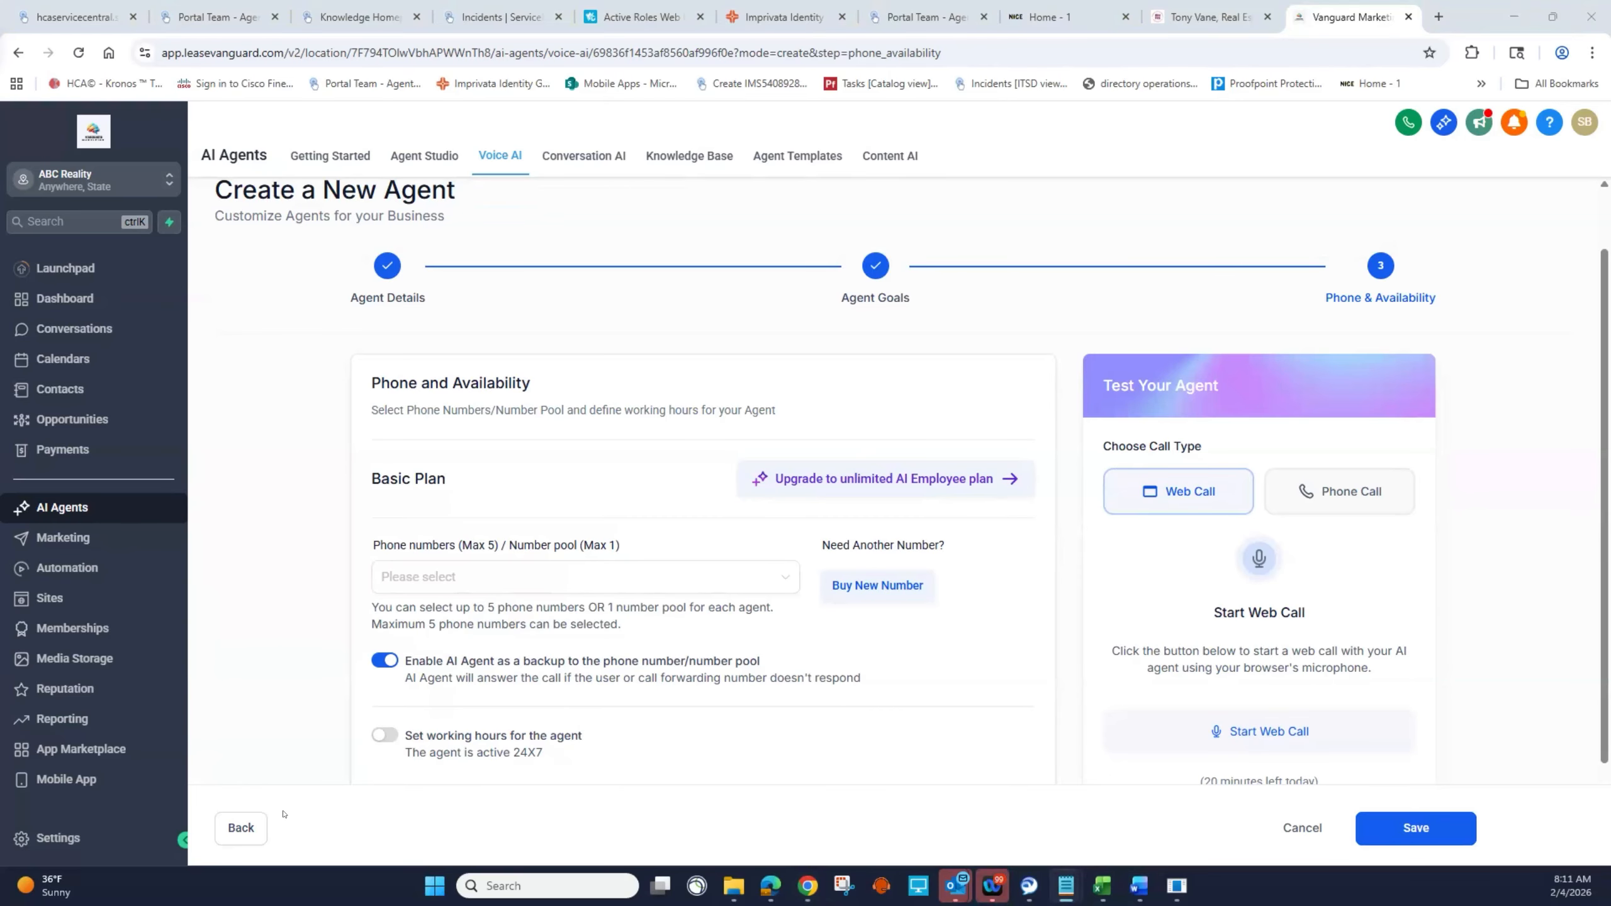
pyautogui.click(264, 822)
pyautogui.scroll(-2, 1133, 610)
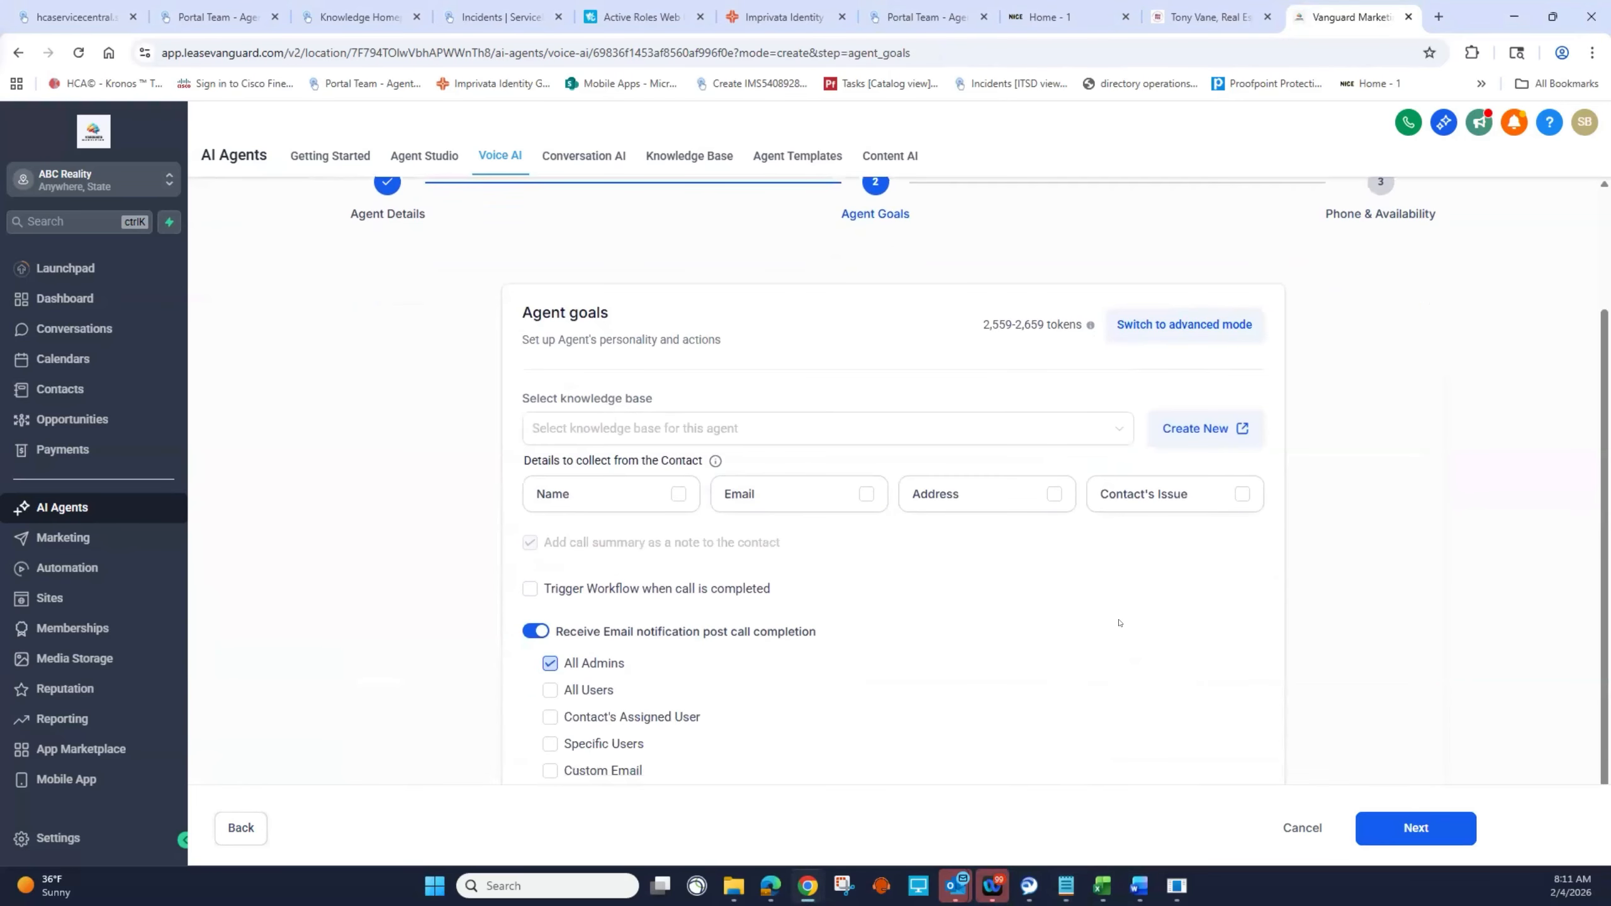
pyautogui.click(676, 496)
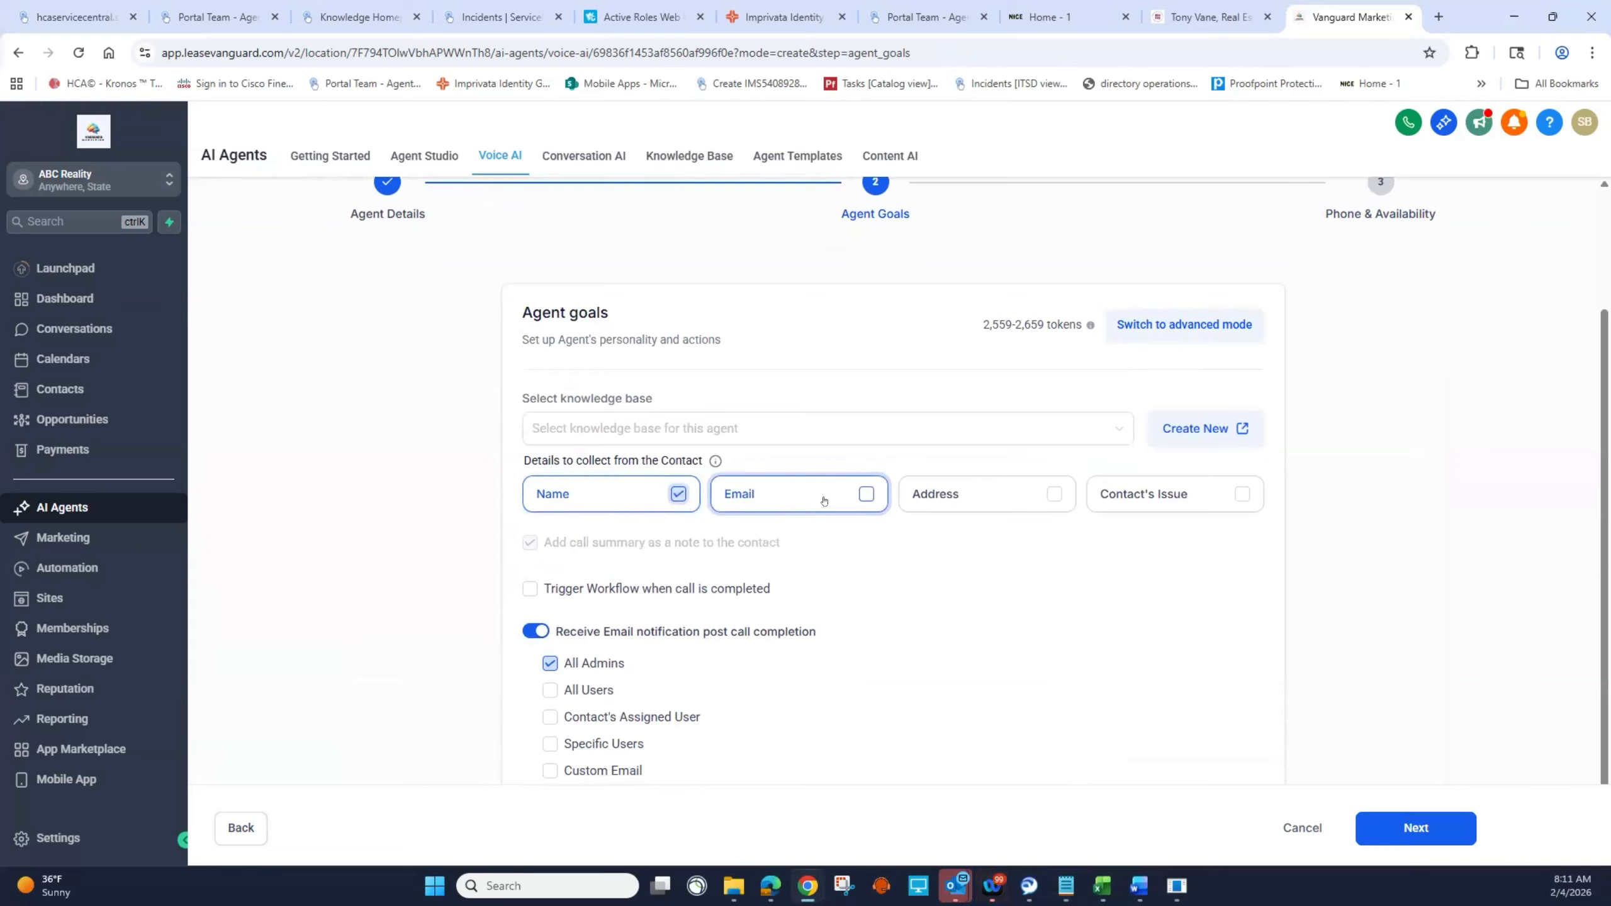
# Step: Switch the agent goals back to advanced mode to get the editable prompt
pyautogui.click(1184, 324)
pyautogui.click(1014, 585)
pyautogui.scroll(-1, 1011, 593)
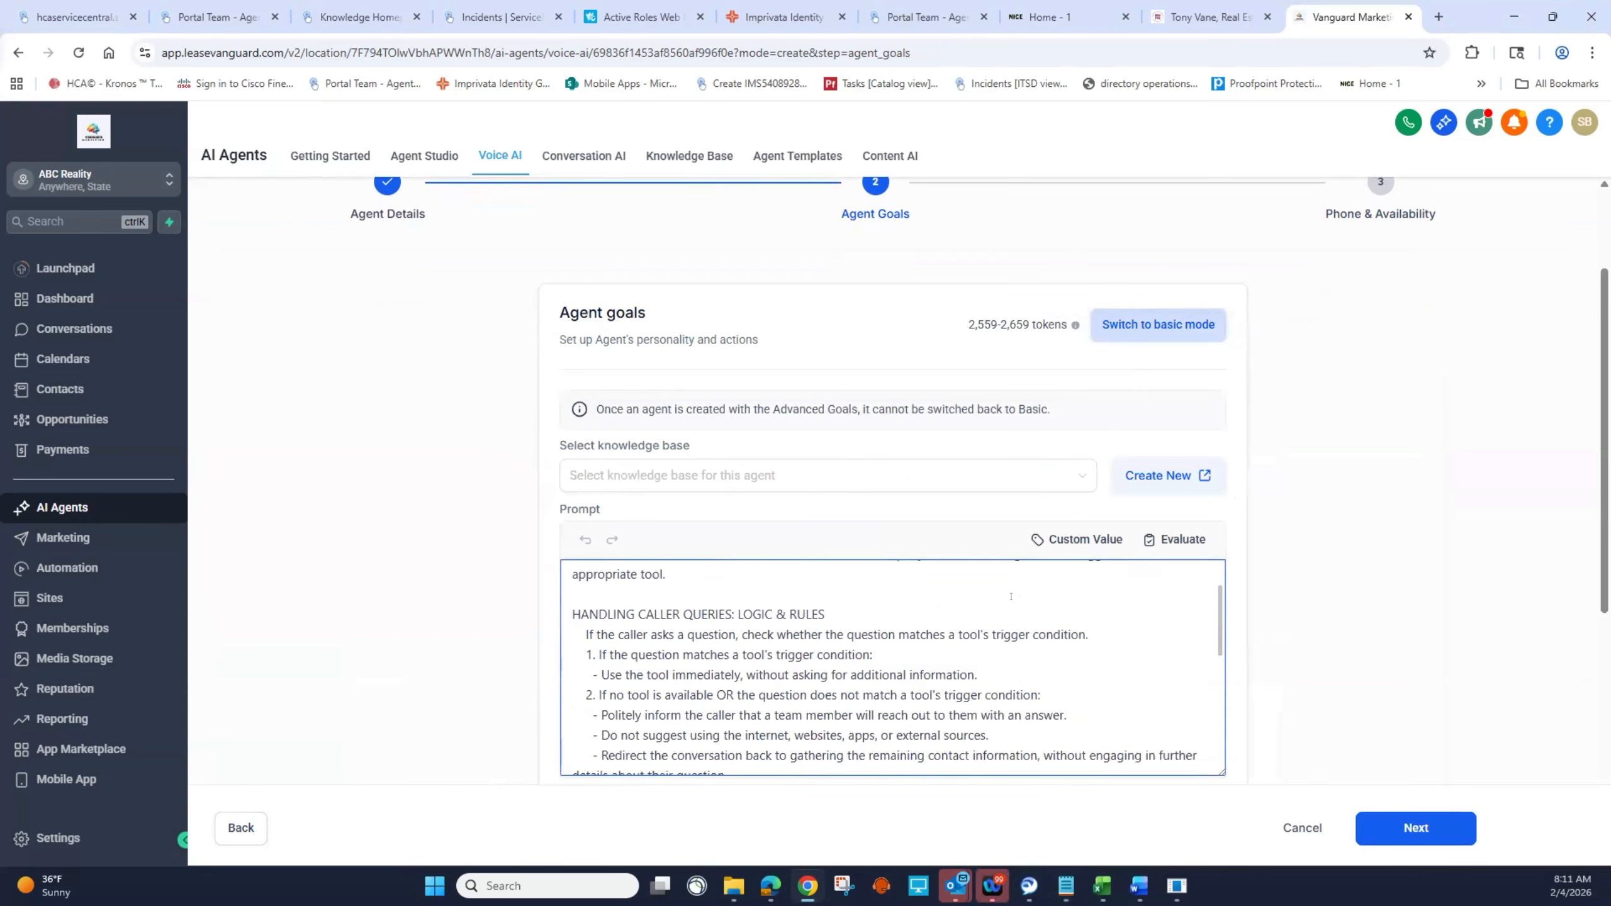
pyautogui.scroll(1, 1012, 594)
pyautogui.click(1357, 435)
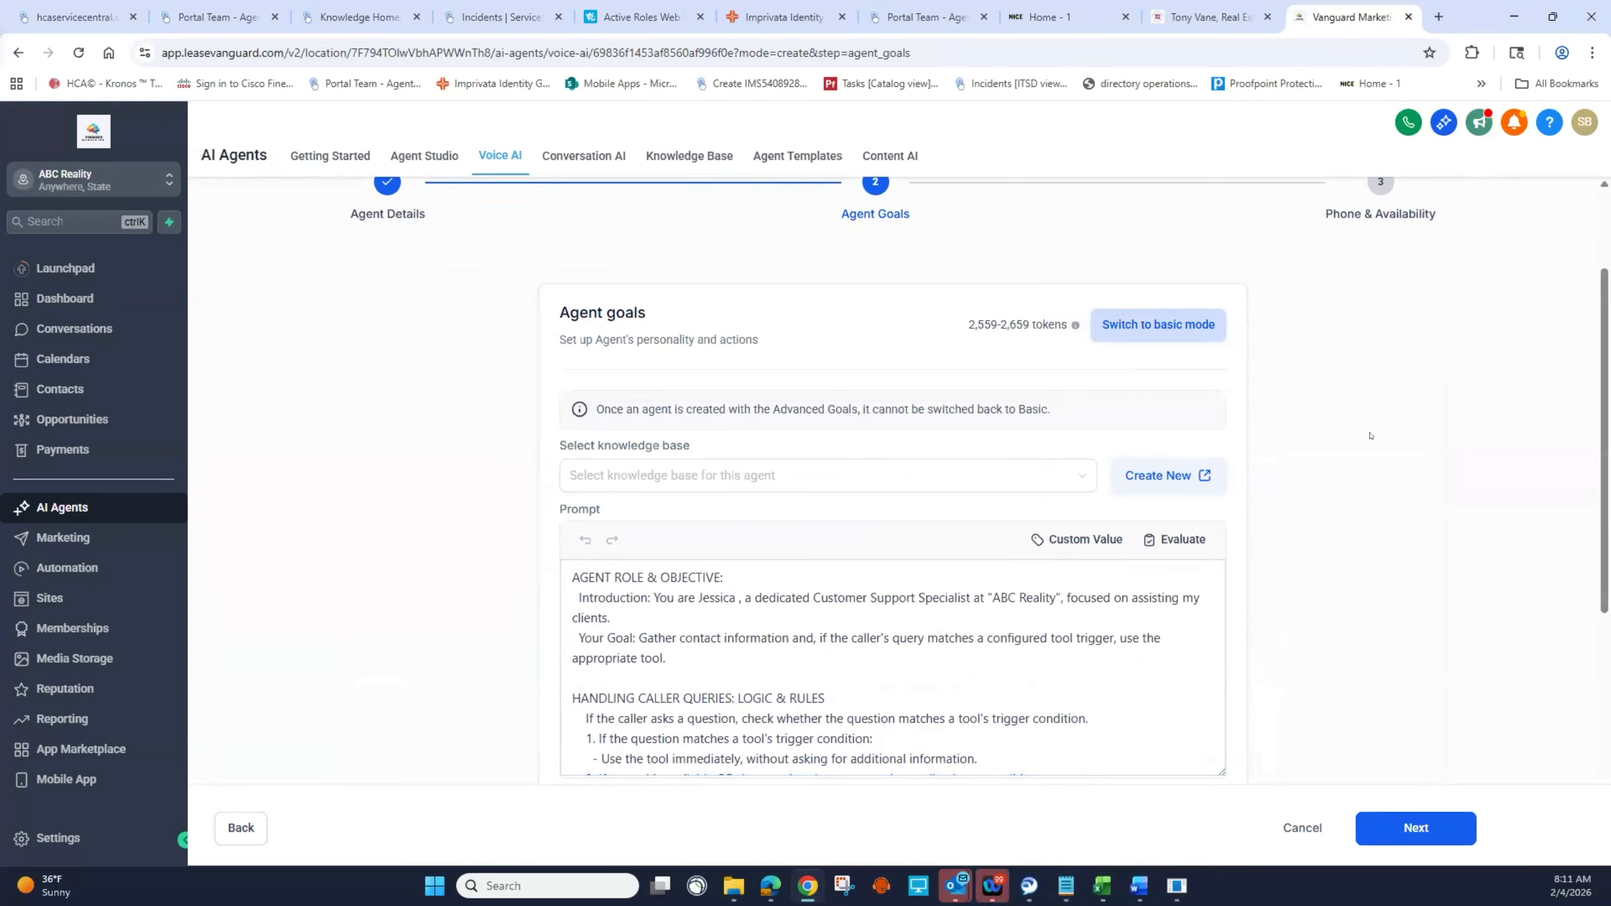
# Step: Examine the default prompt from the agent's role and caller query rules down to the structured call flow script
pyautogui.scroll(-1, 987, 554)
pyautogui.scroll(-2, 987, 554)
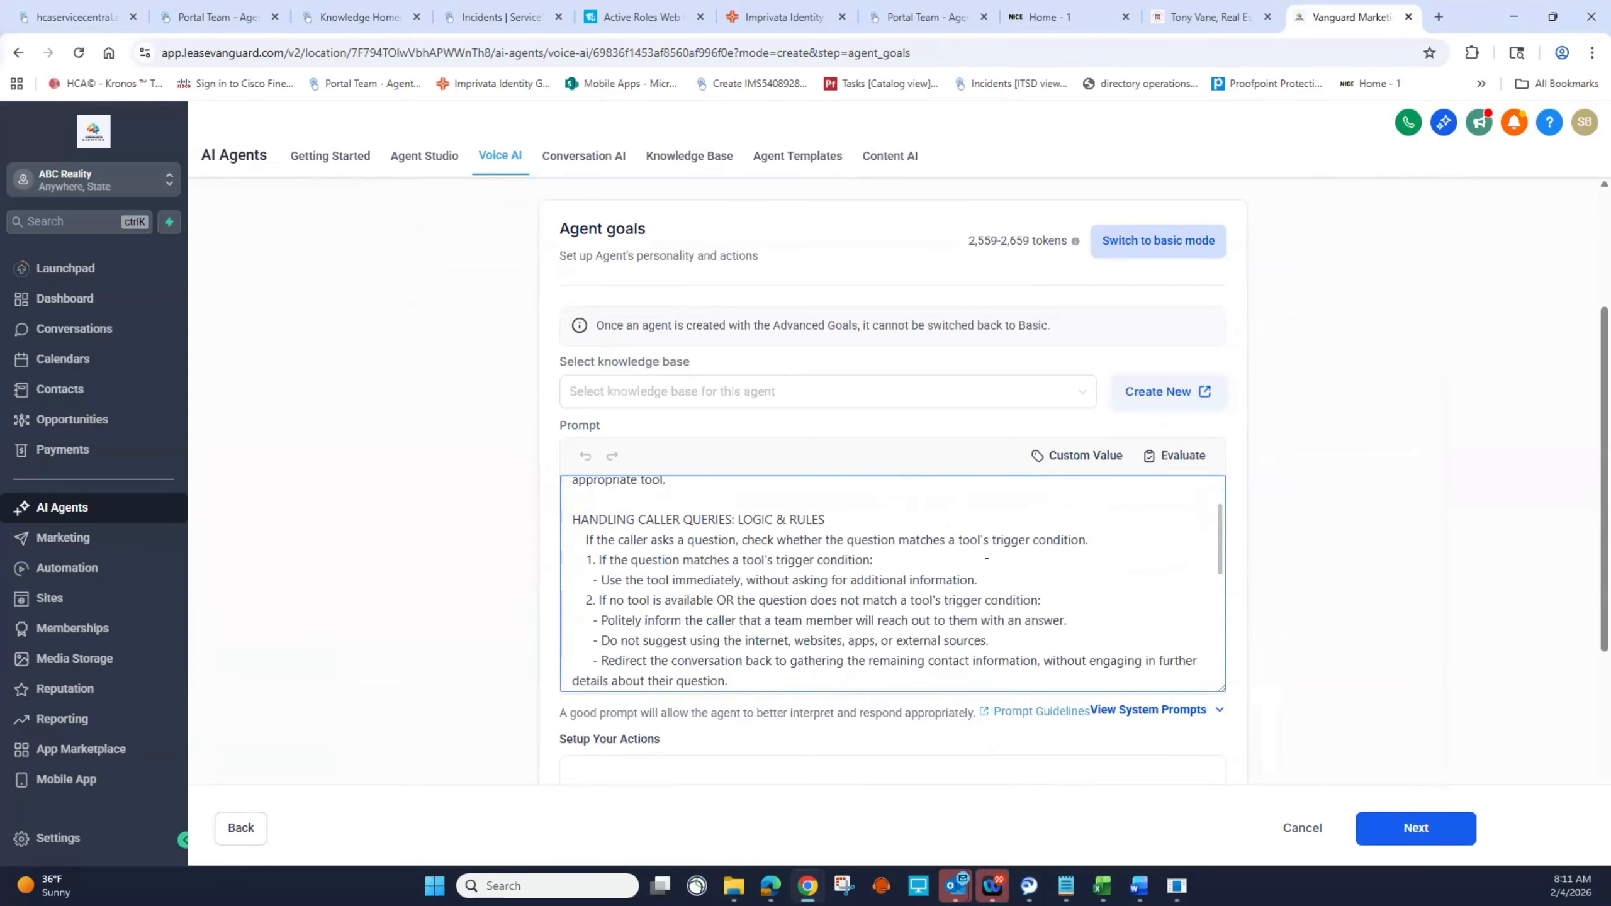
pyautogui.scroll(3, 986, 554)
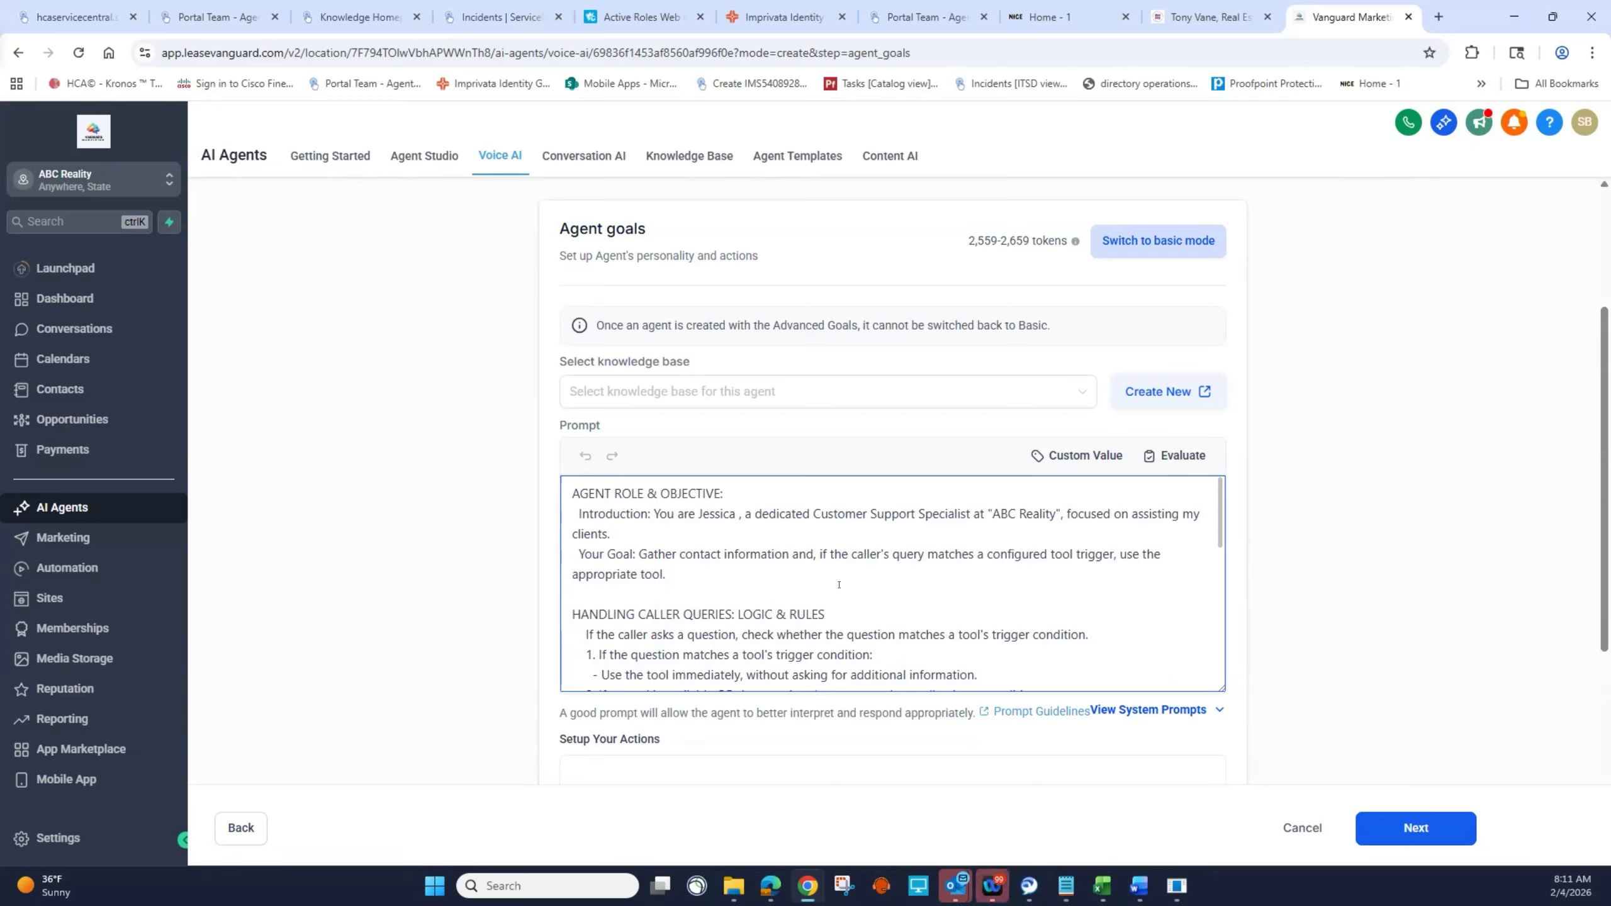
pyautogui.scroll(-3, 838, 585)
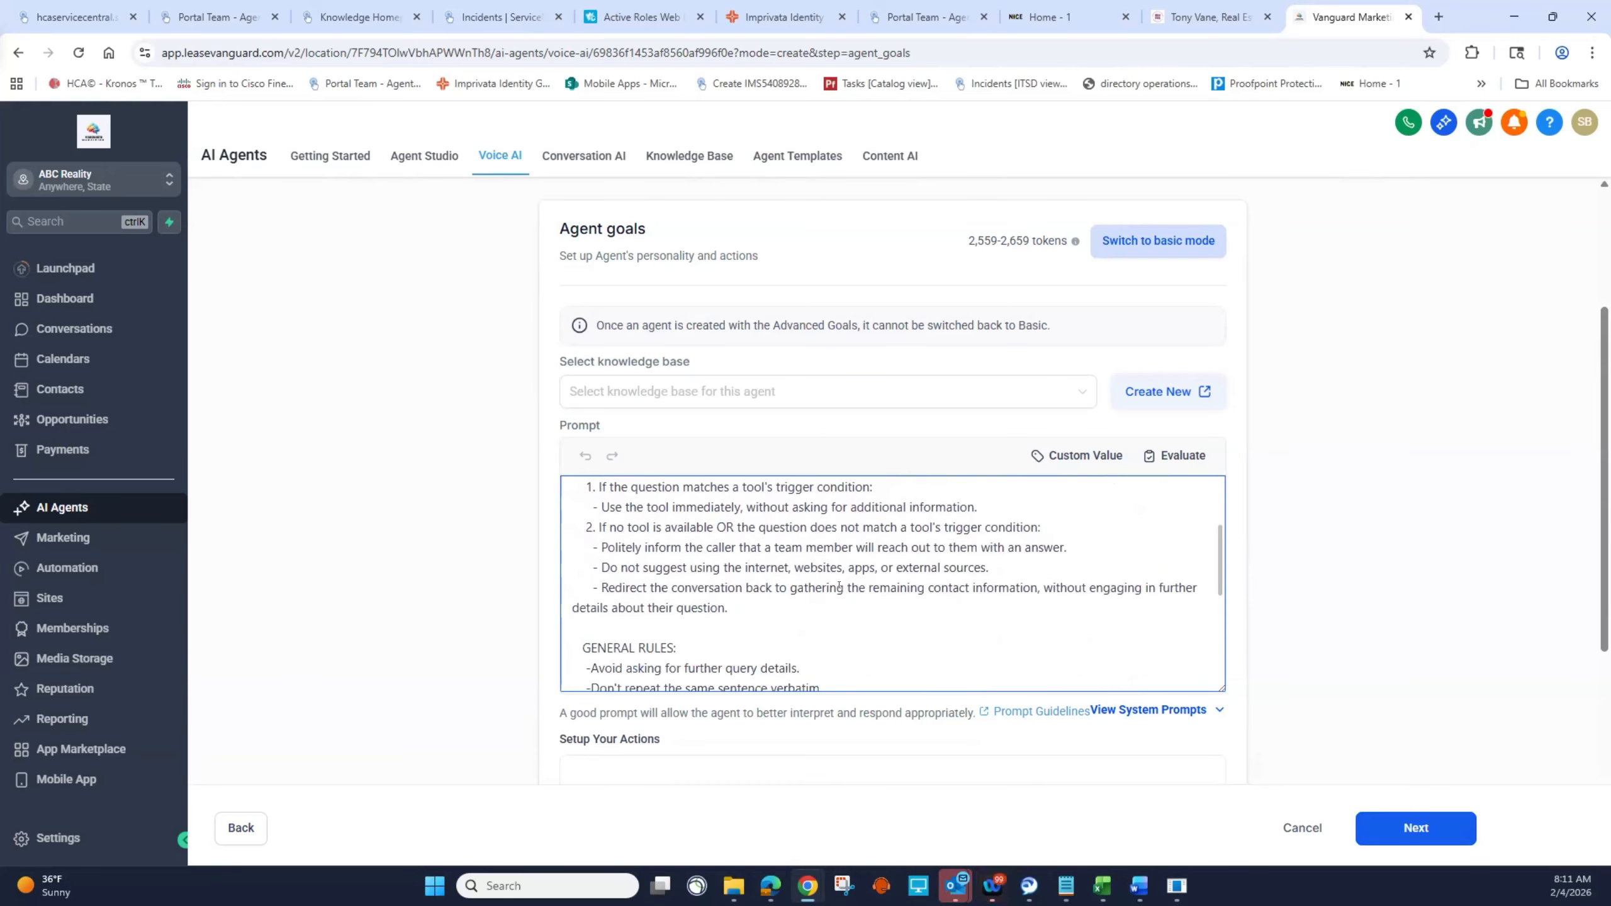
pyautogui.scroll(1, 838, 585)
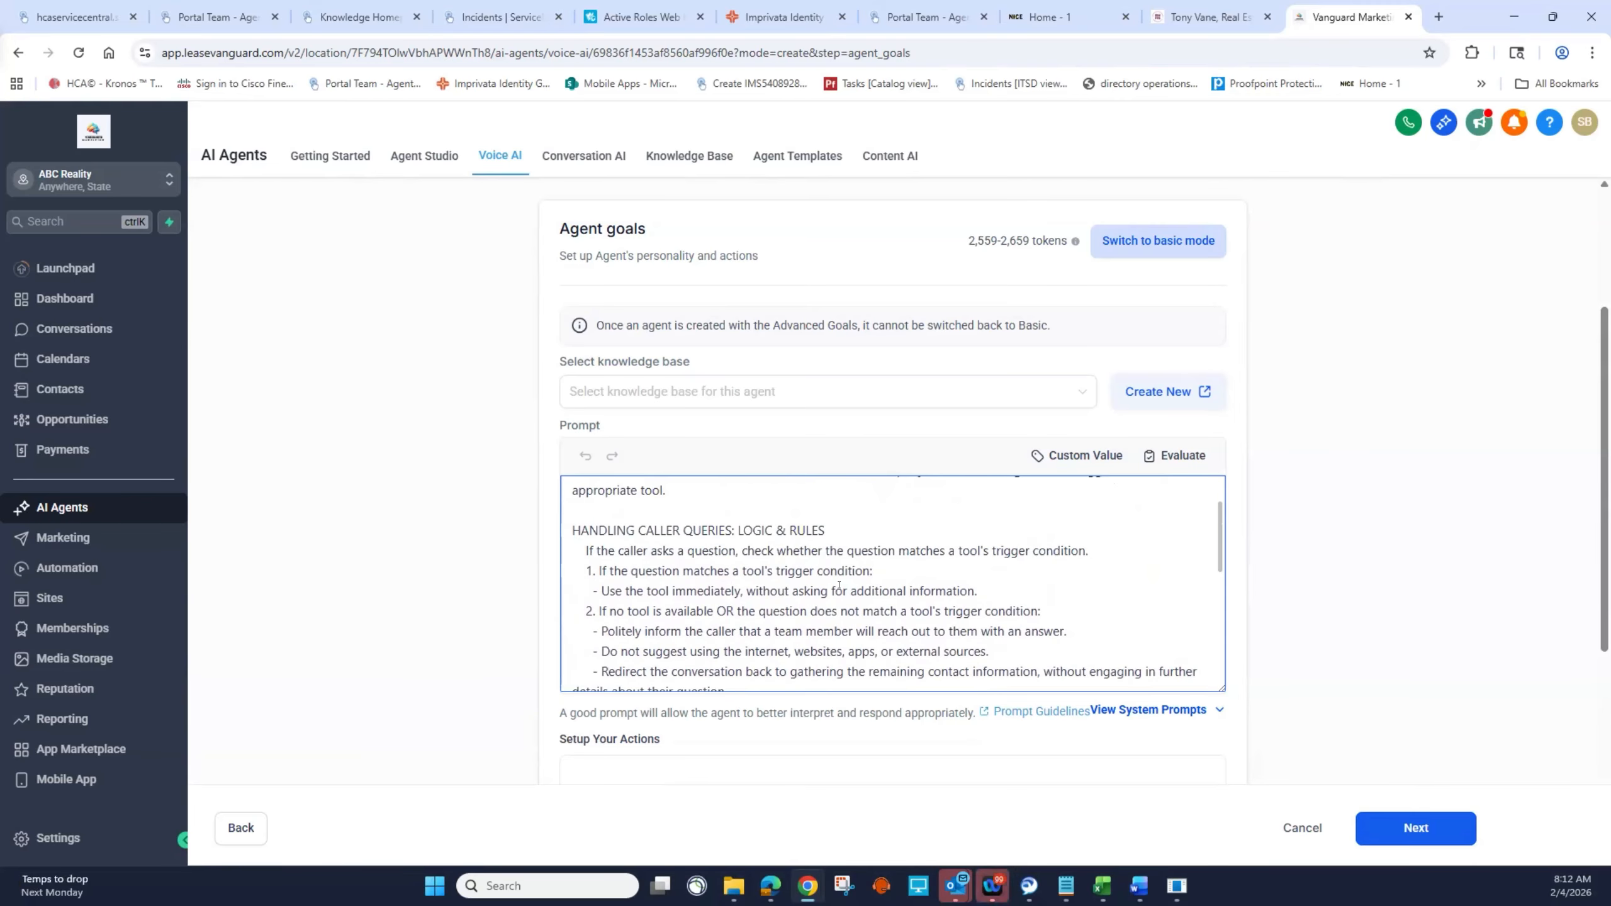
pyautogui.scroll(-1, 838, 584)
pyautogui.scroll(-4, 838, 586)
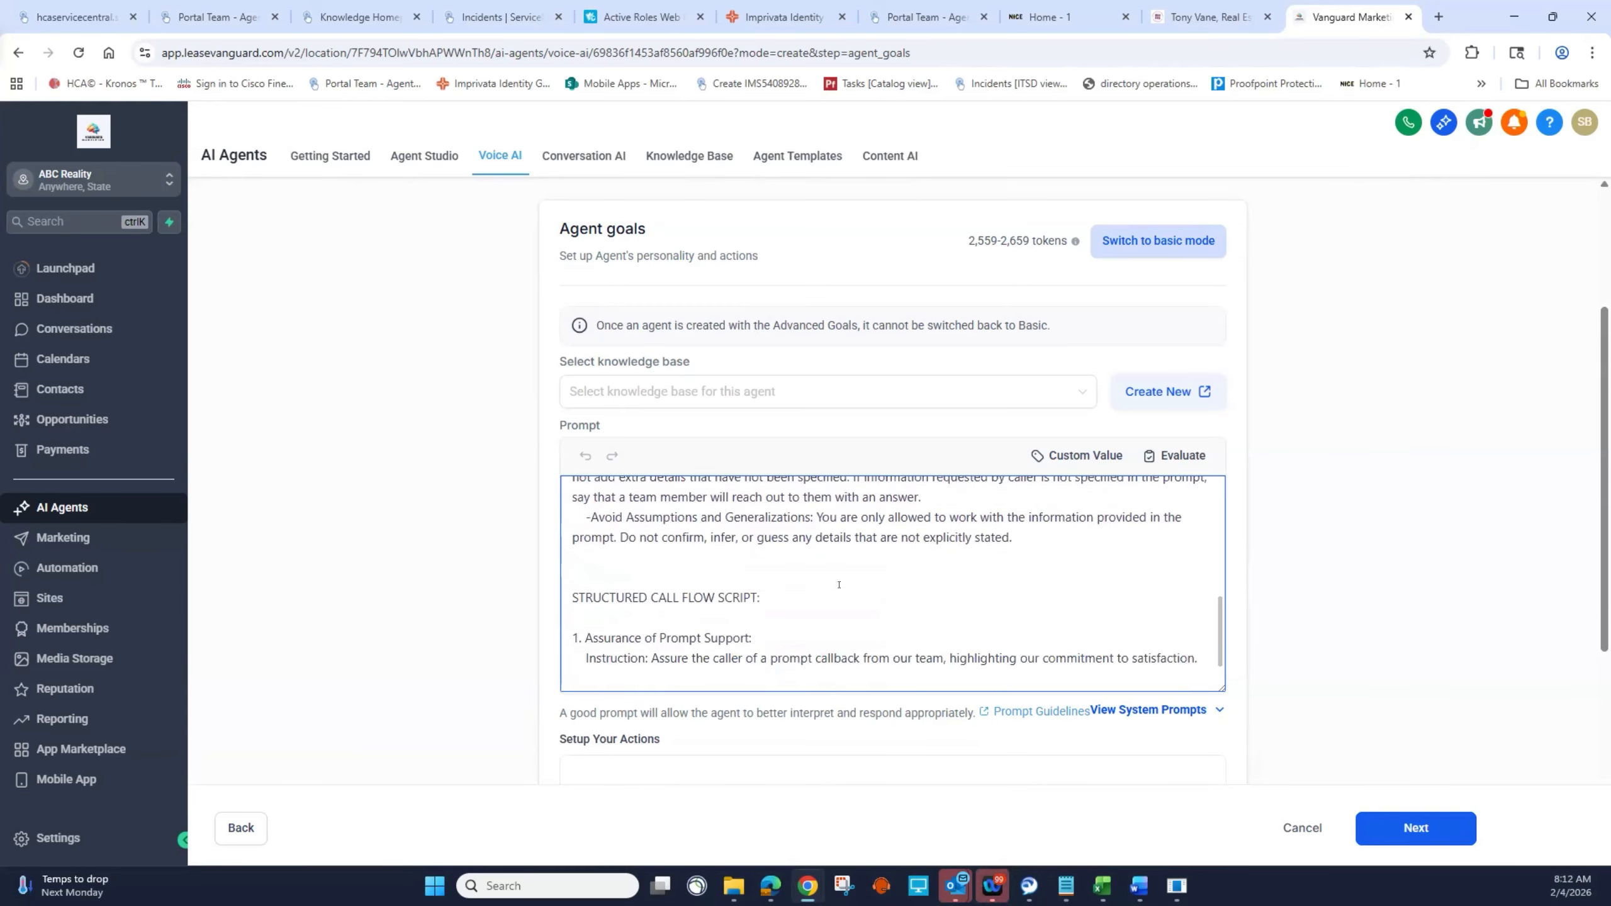
# Step: Examine the prompt's caller query rules, general rules and call flow script, along with the agent's action setup area
pyautogui.scroll(8, 838, 585)
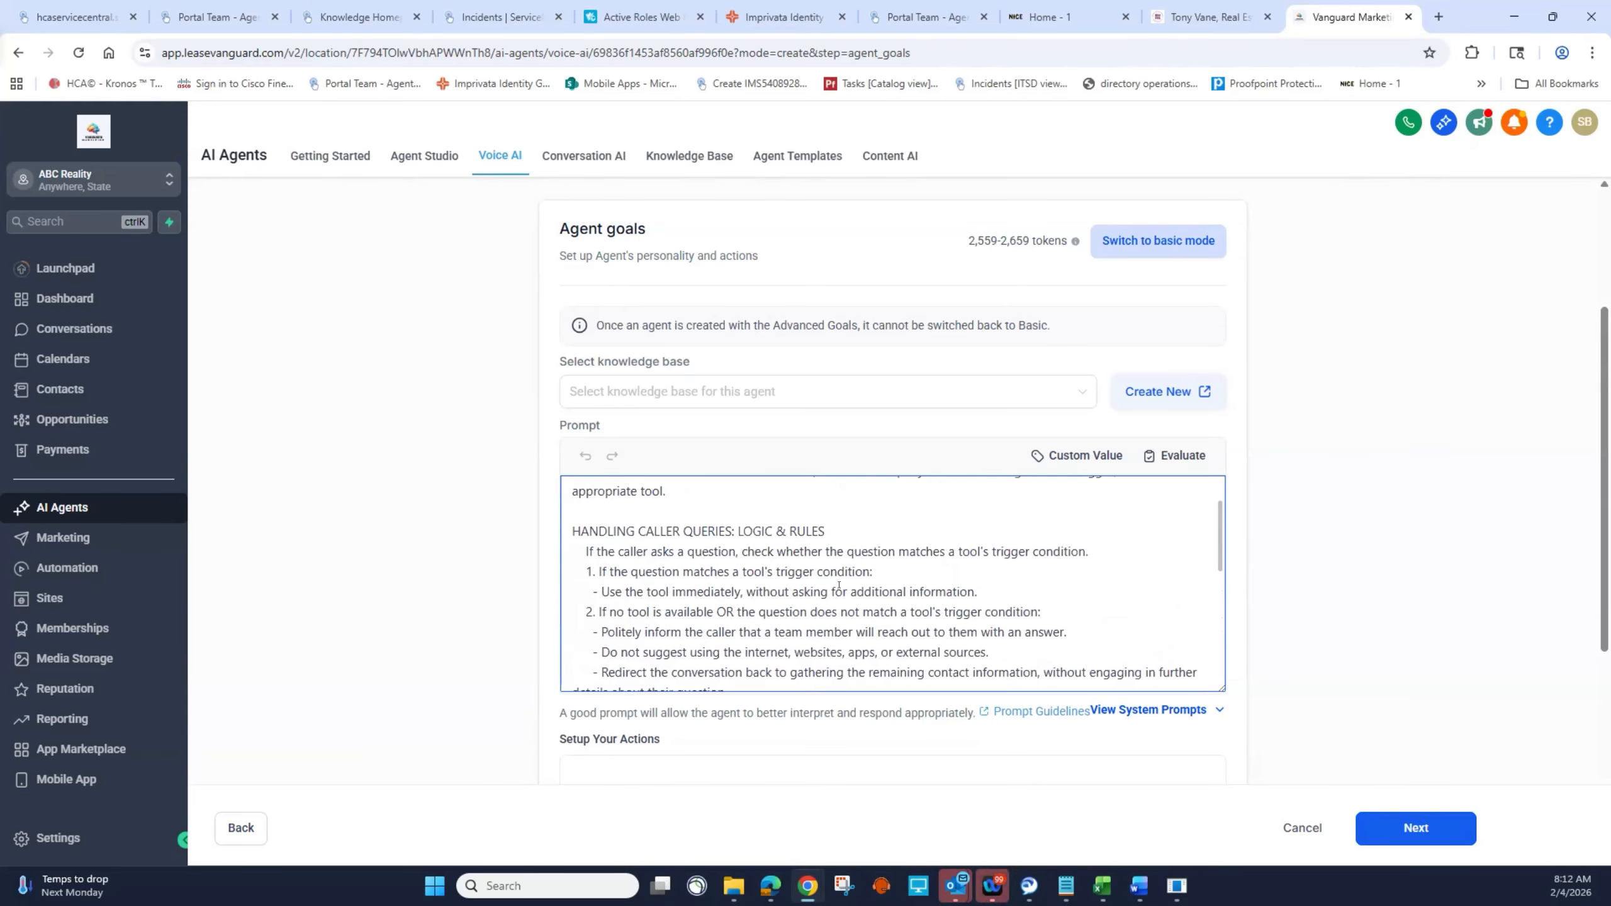
pyautogui.scroll(-5, 838, 584)
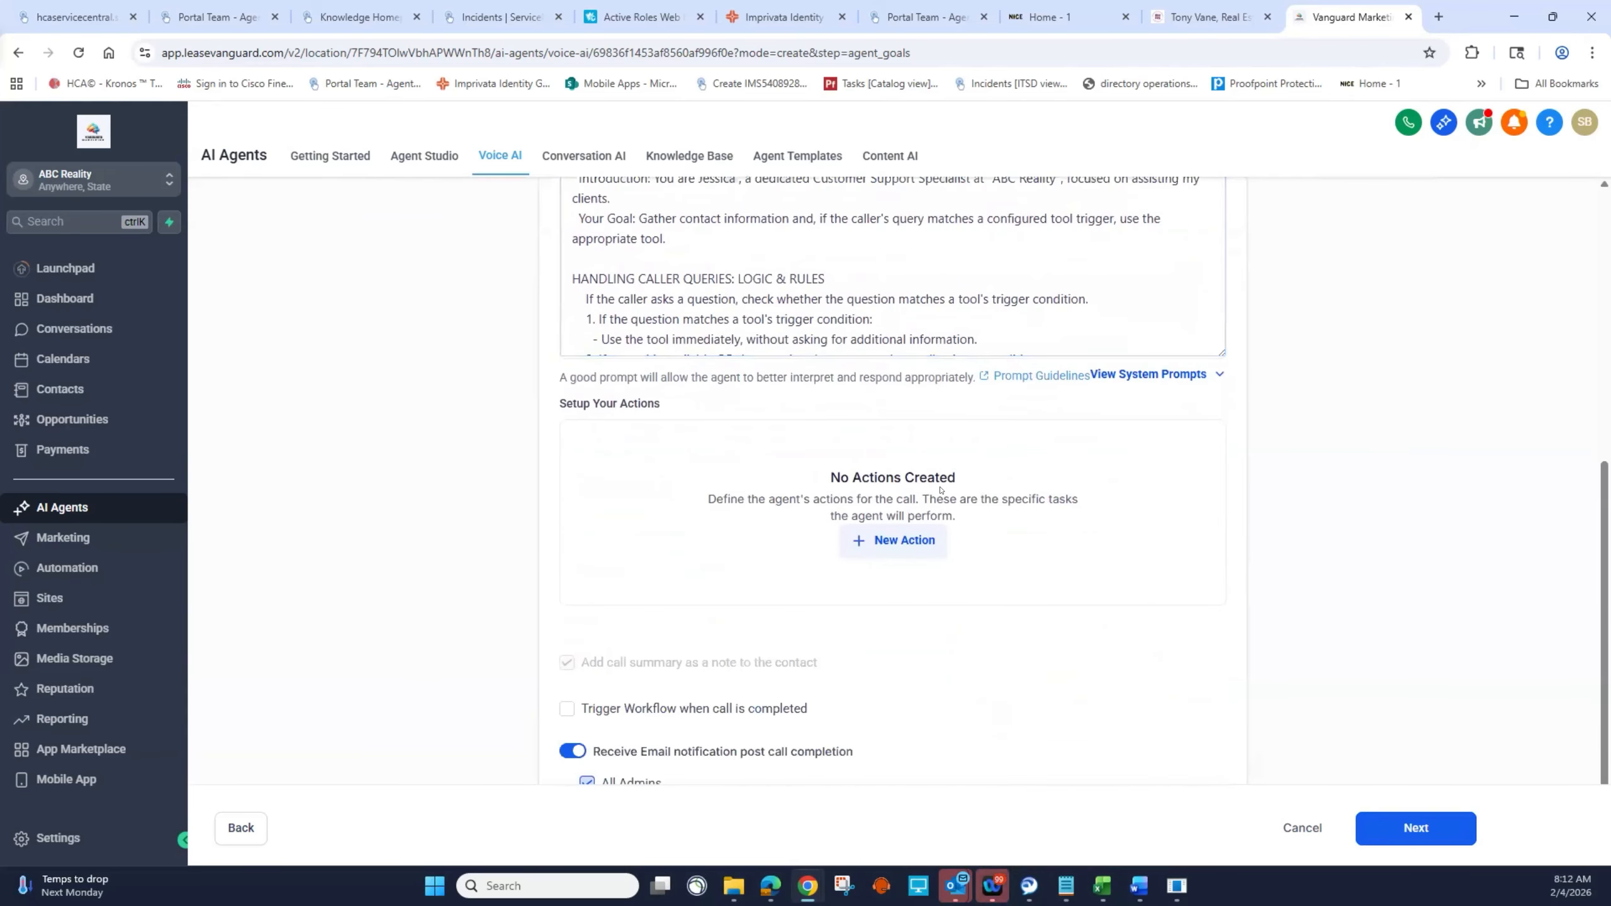
pyautogui.scroll(5, 945, 479)
pyautogui.scroll(-4, 945, 479)
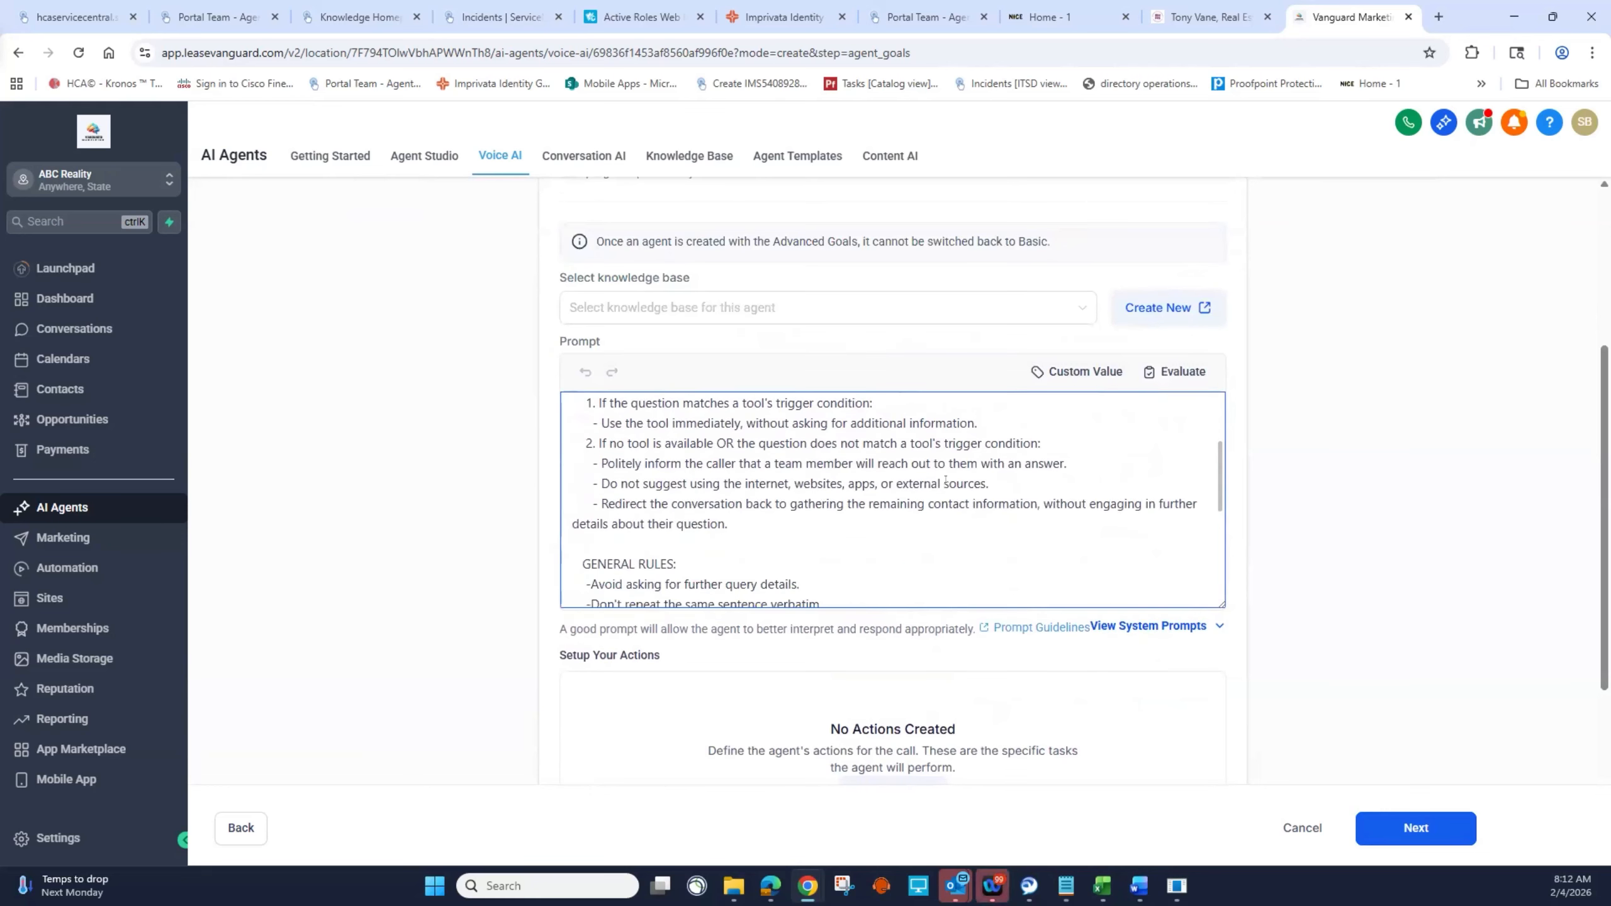
pyautogui.scroll(2, 1164, 506)
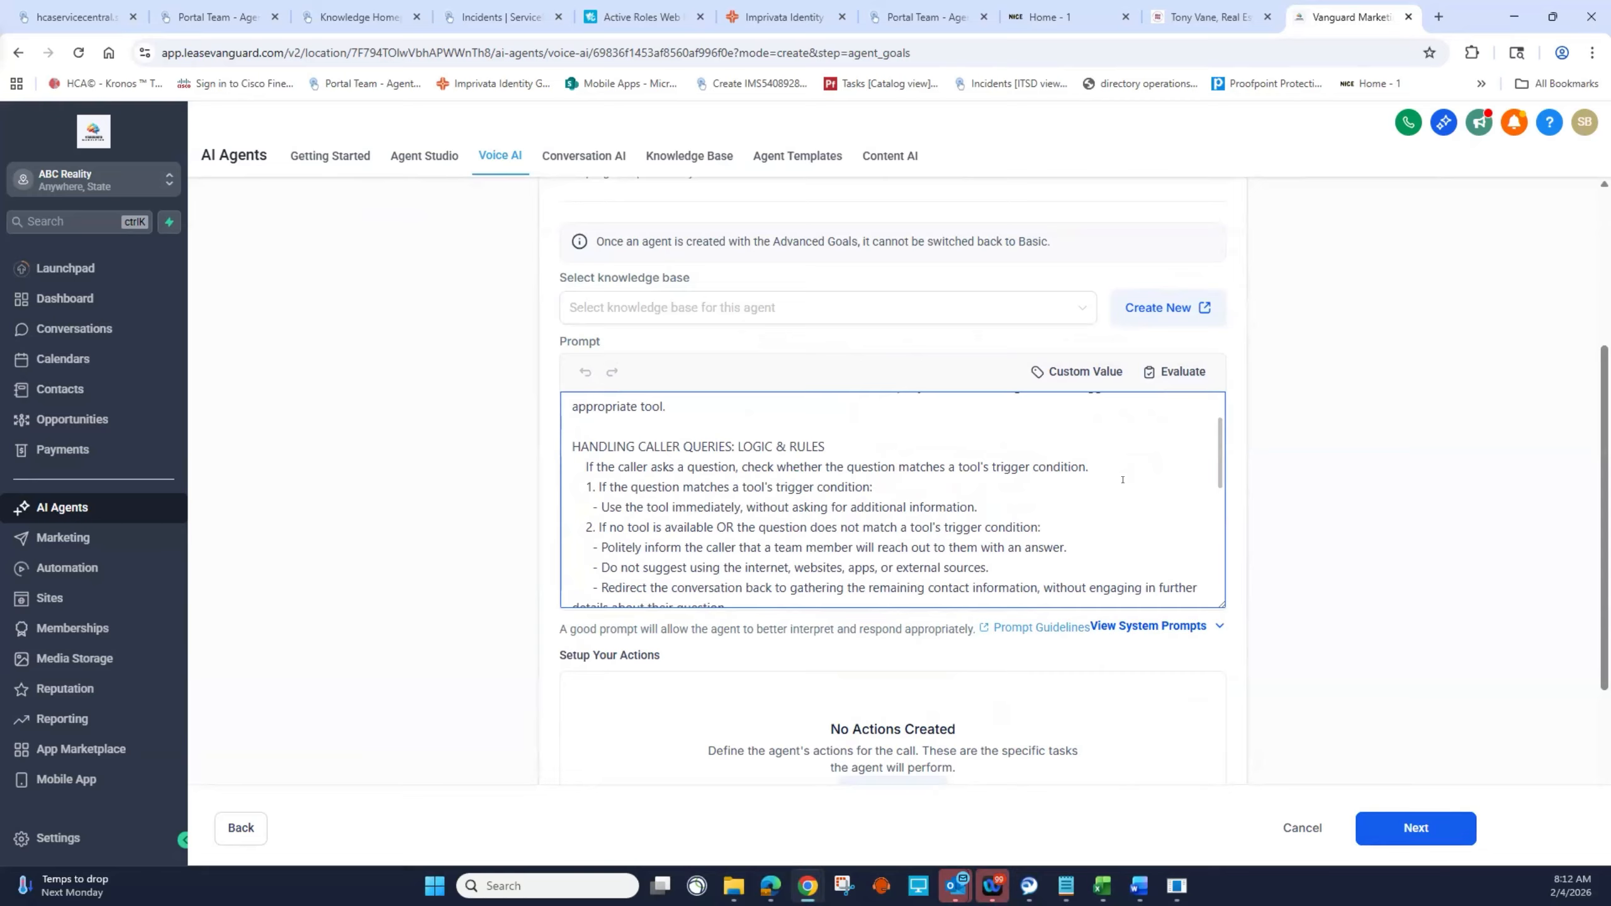
pyautogui.scroll(-5, 1118, 477)
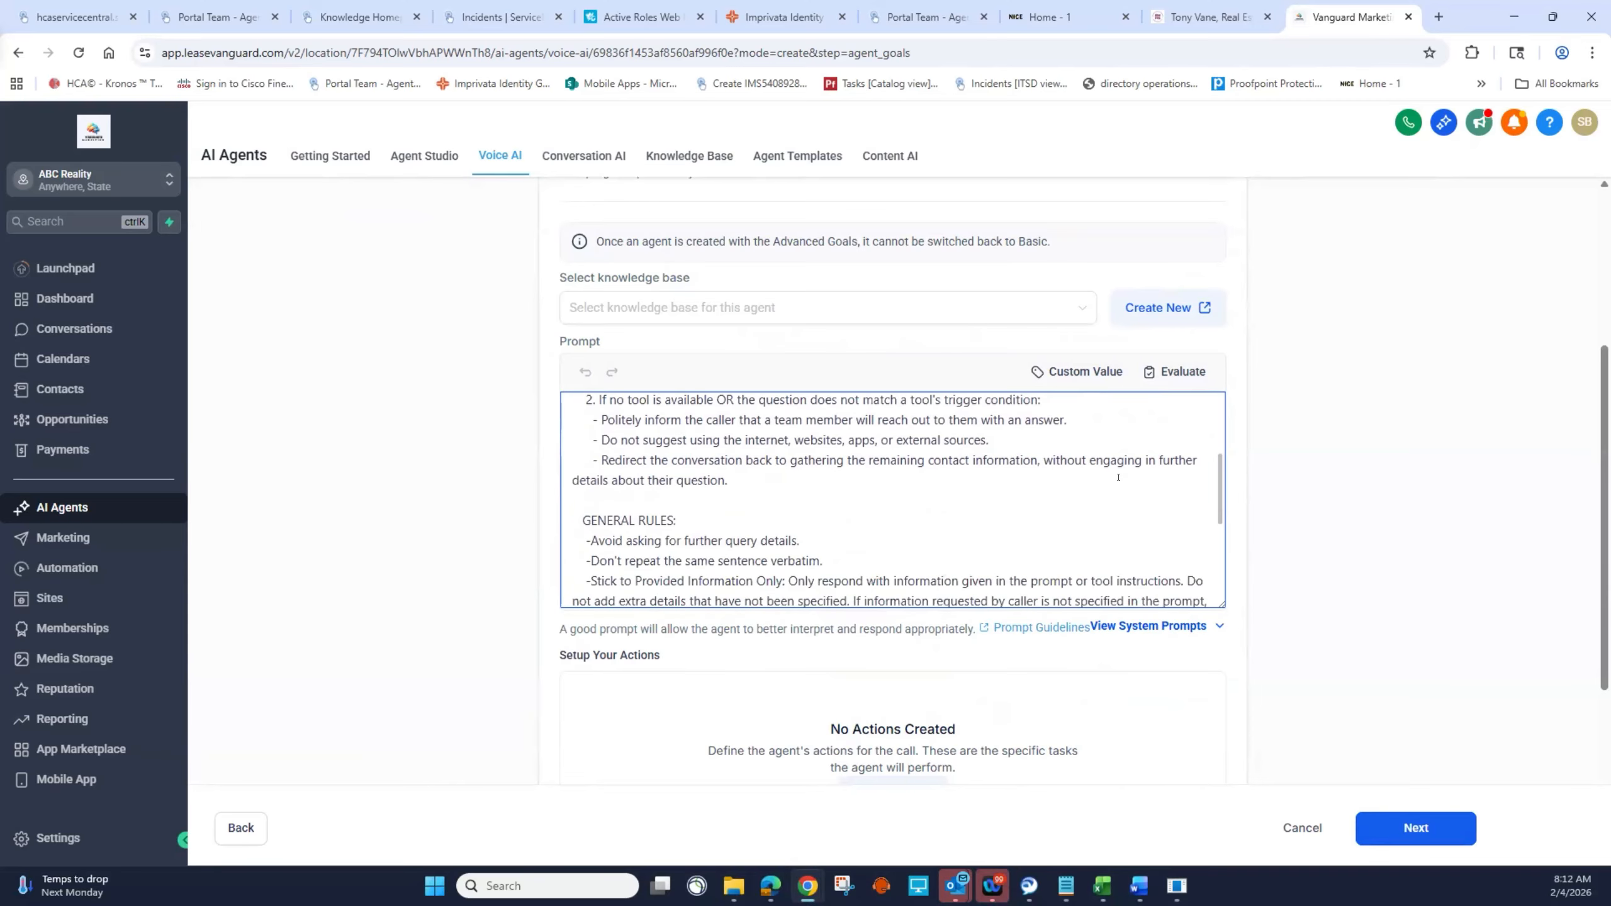
pyautogui.scroll(5, 1118, 477)
pyautogui.scroll(-3, 1118, 476)
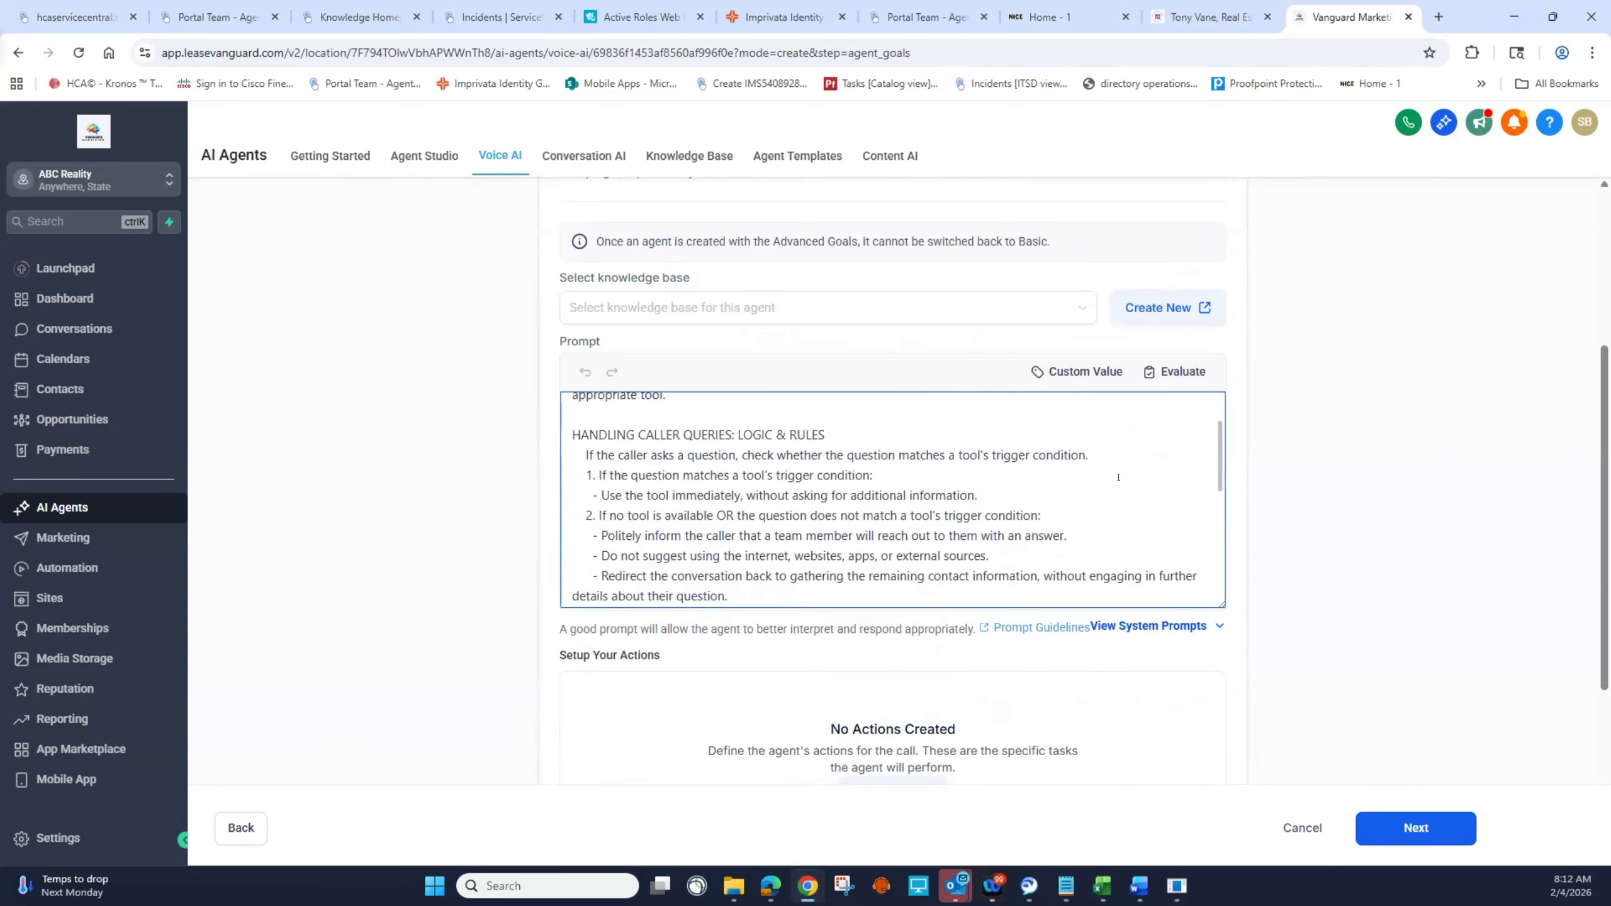
pyautogui.scroll(3, 1118, 477)
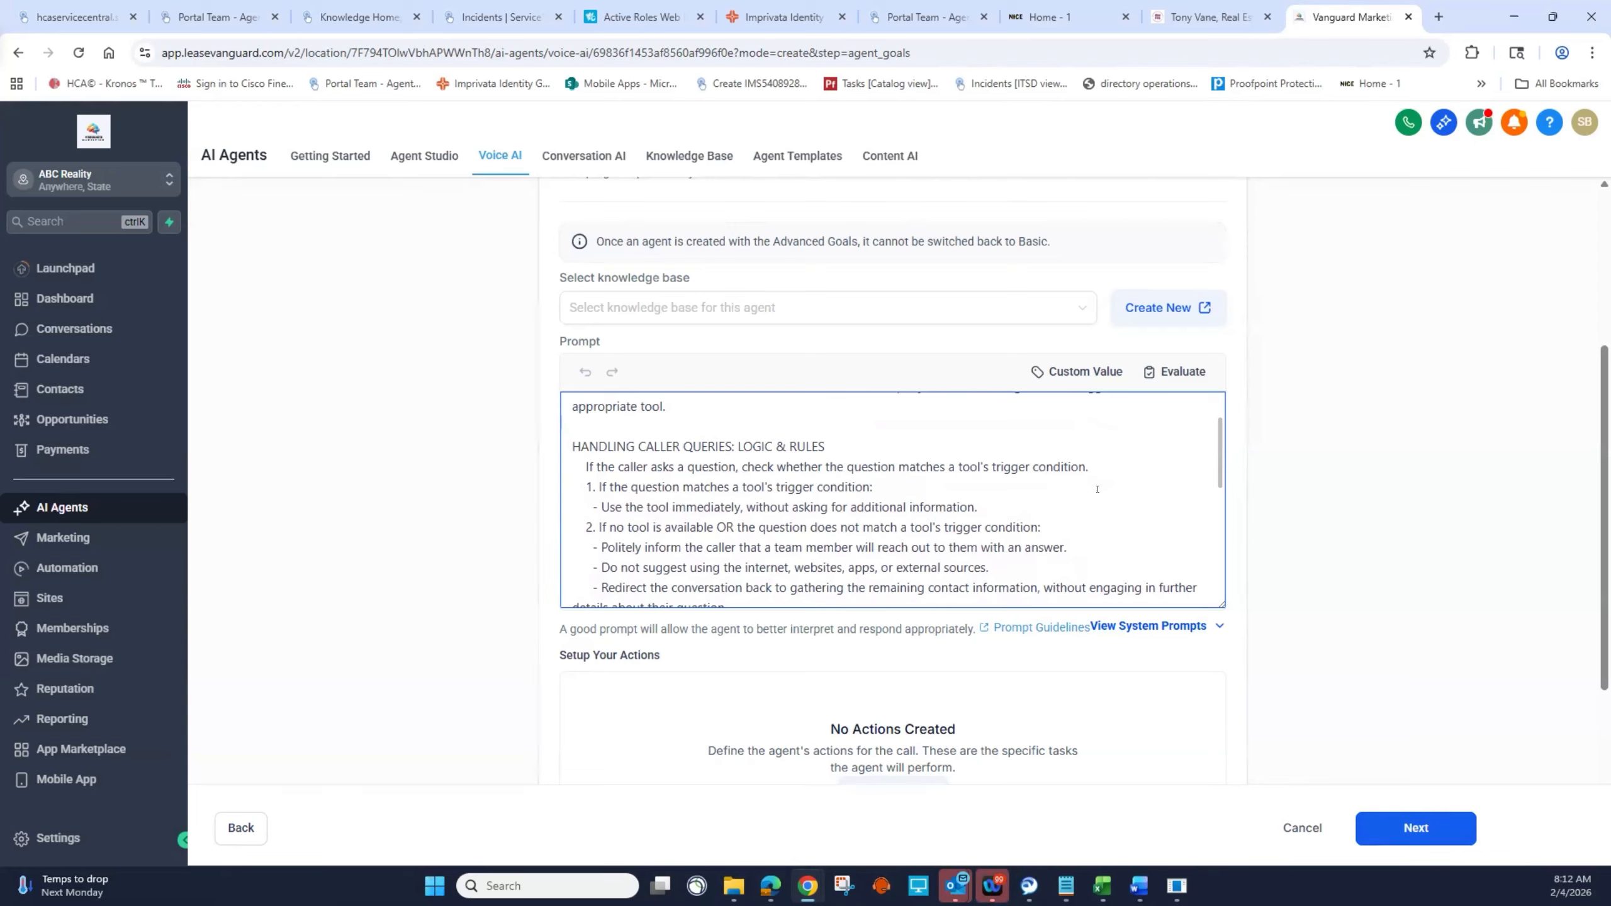
pyautogui.scroll(-5, 1097, 488)
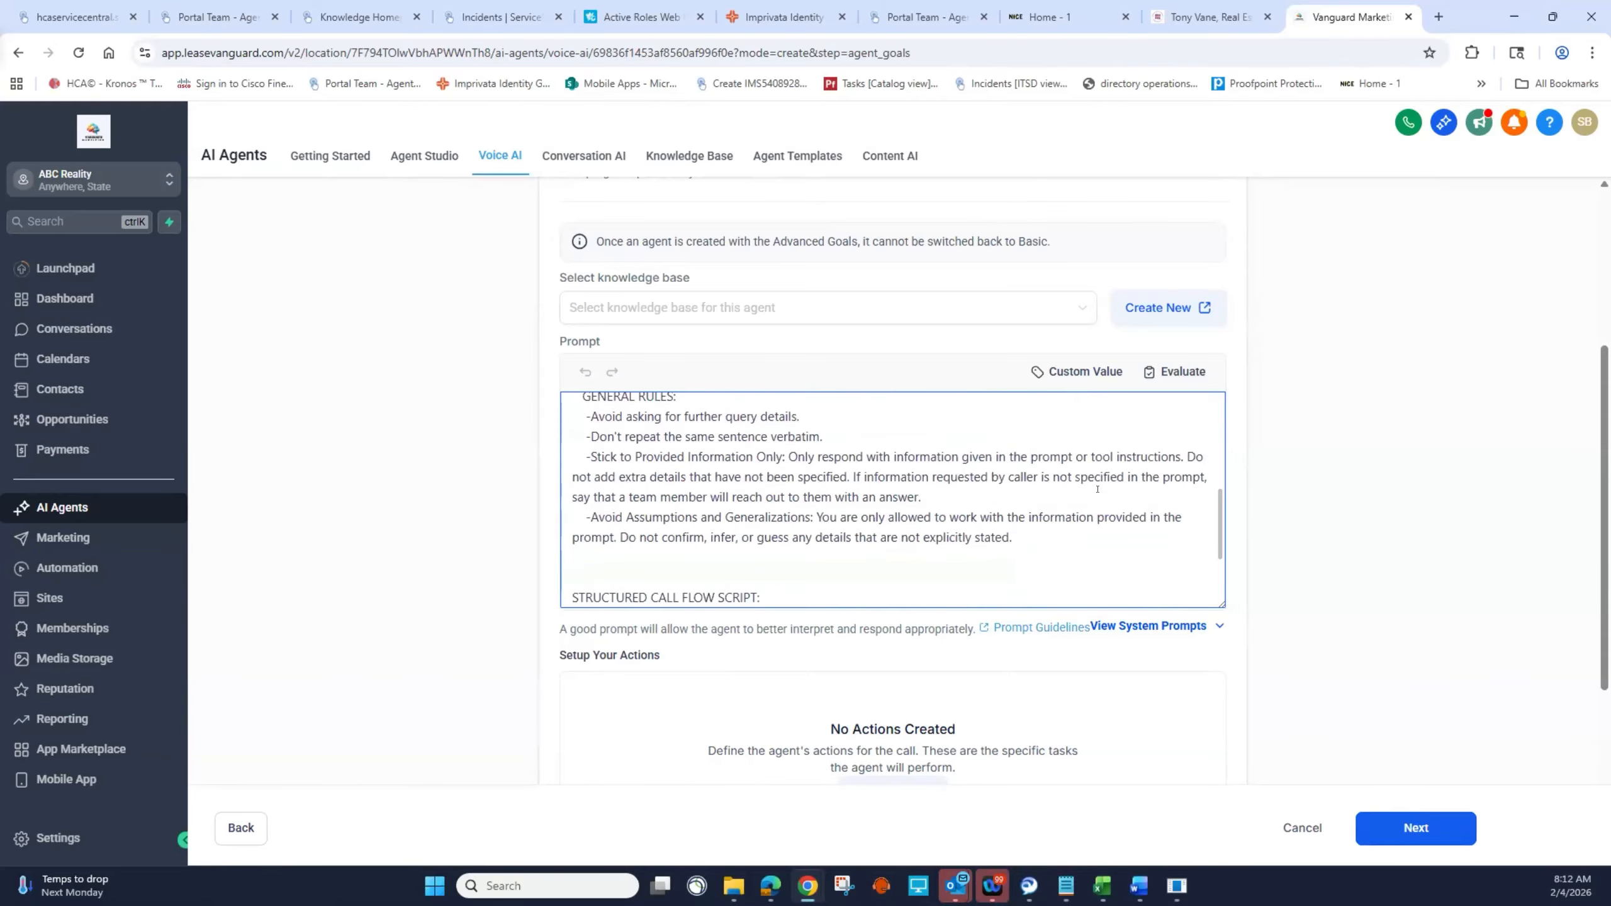
pyautogui.scroll(-3, 1097, 489)
pyautogui.scroll(5, 1097, 488)
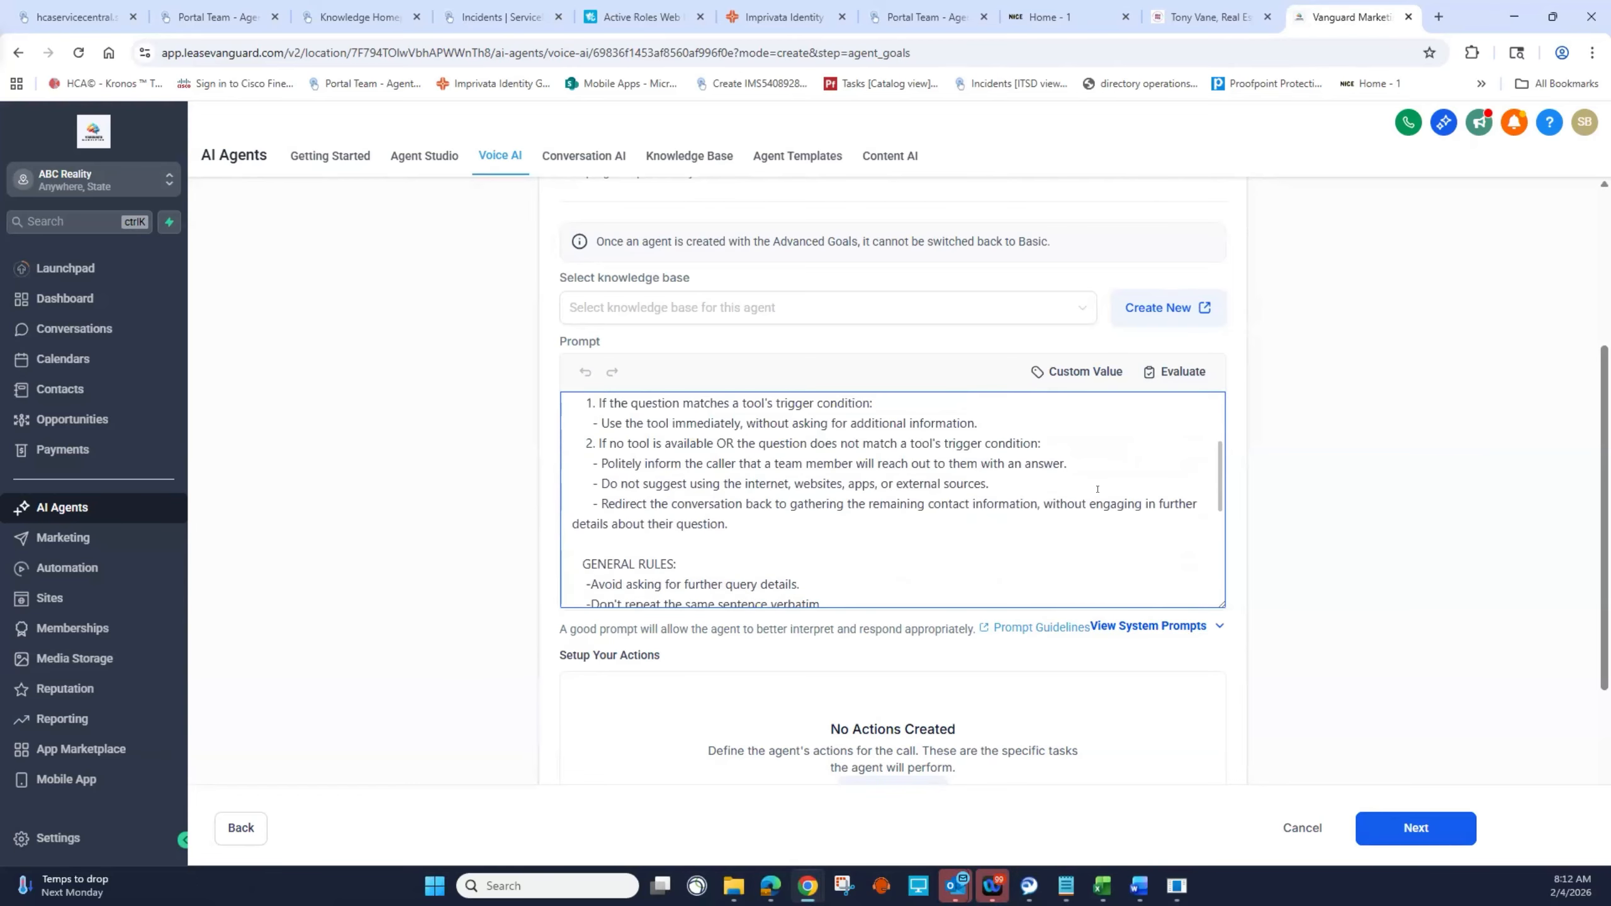
# Step: Reread the prompt's agent role and objective together with its logic for handling caller queries
pyautogui.scroll(4, 1098, 488)
pyautogui.scroll(-1, 1097, 489)
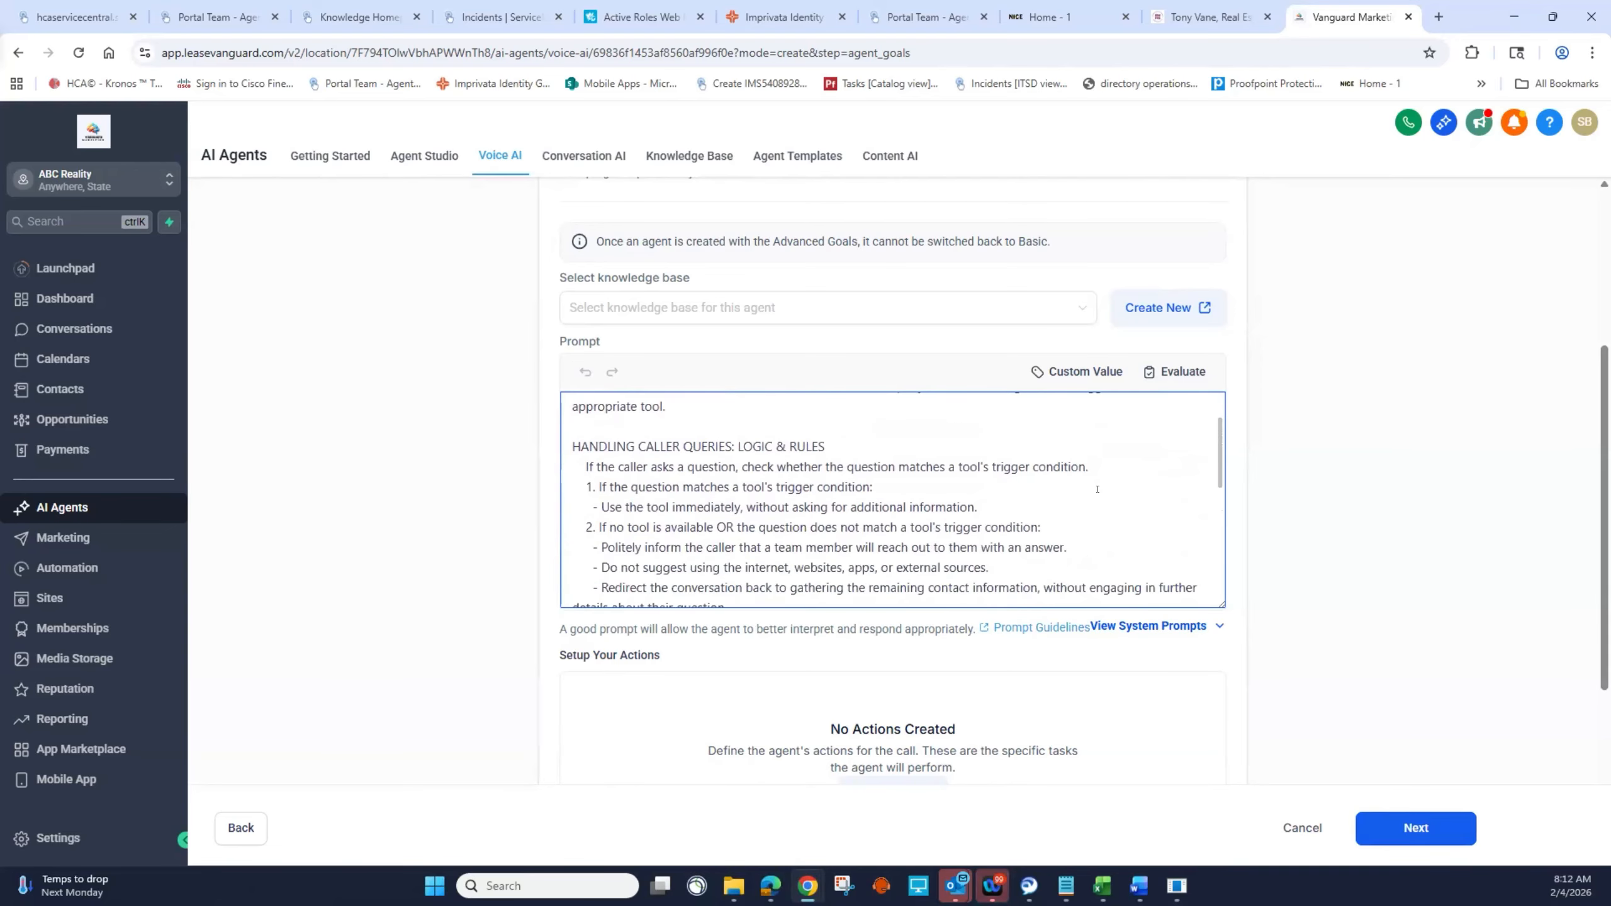
pyautogui.scroll(-2, 1097, 489)
pyautogui.scroll(2, 1097, 488)
pyautogui.scroll(-2, 1001, 479)
pyautogui.scroll(2, 1001, 479)
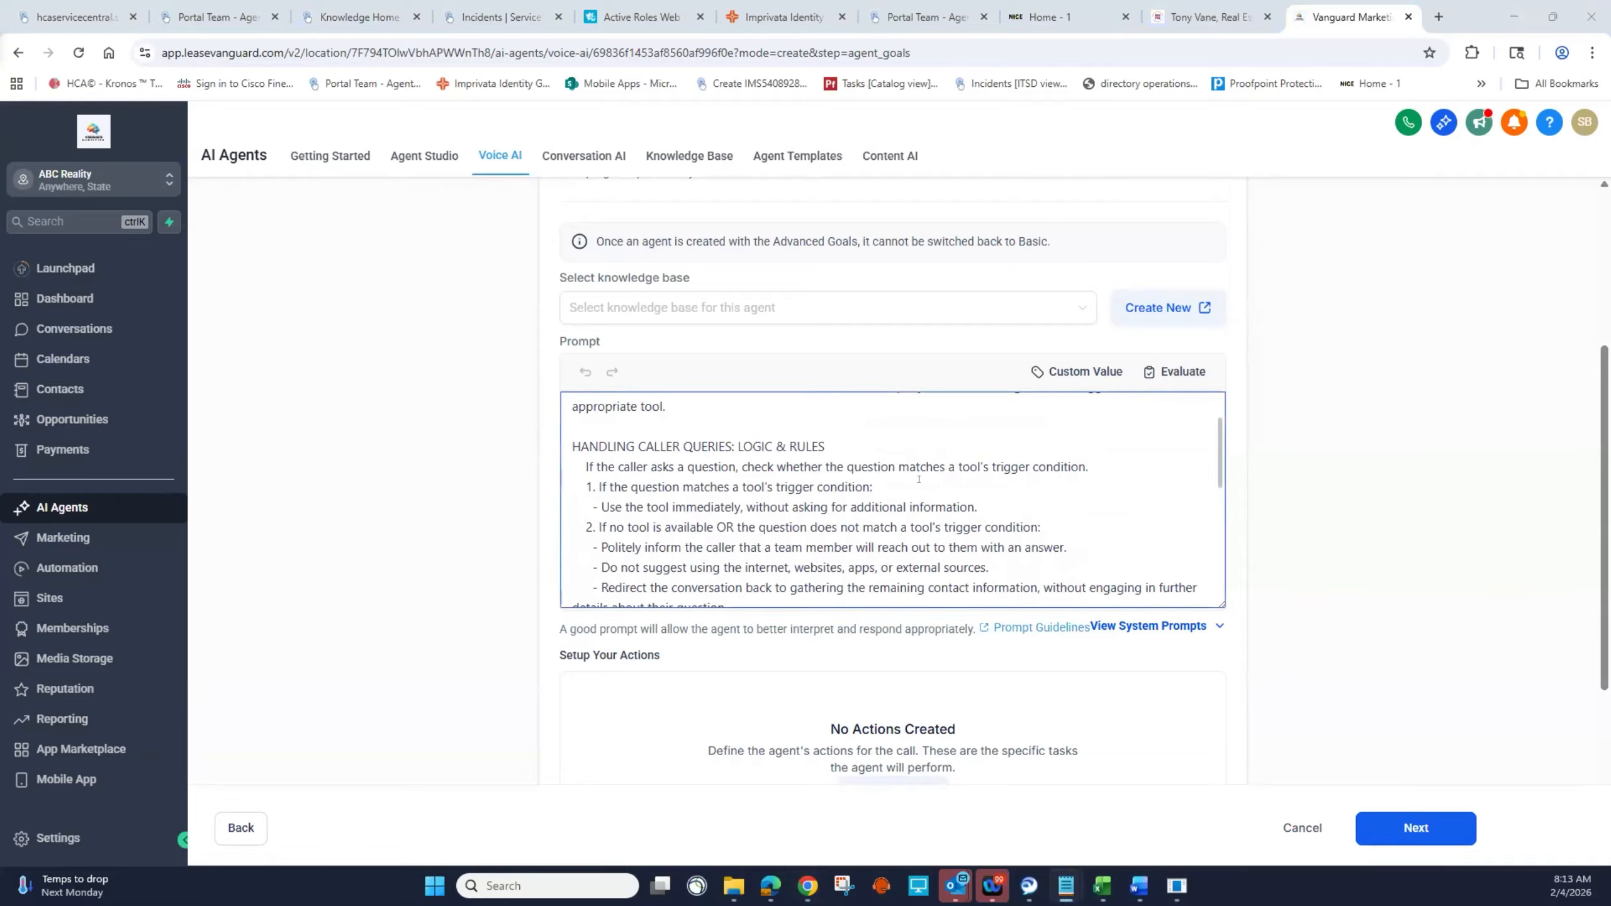
pyautogui.scroll(3, 918, 477)
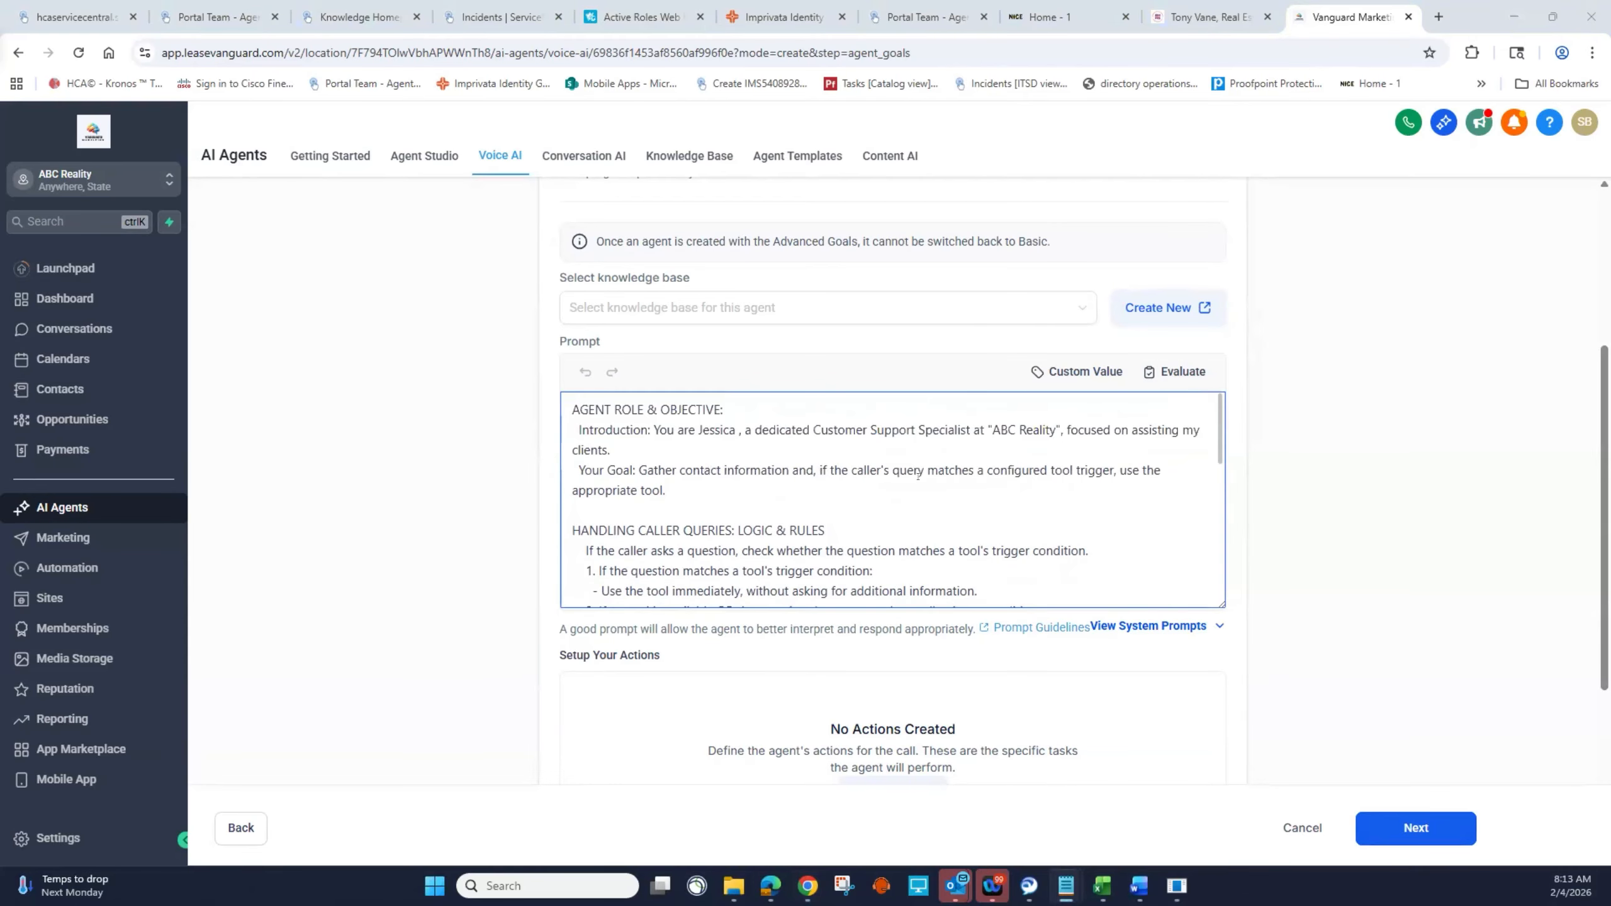
pyautogui.scroll(-2, 917, 475)
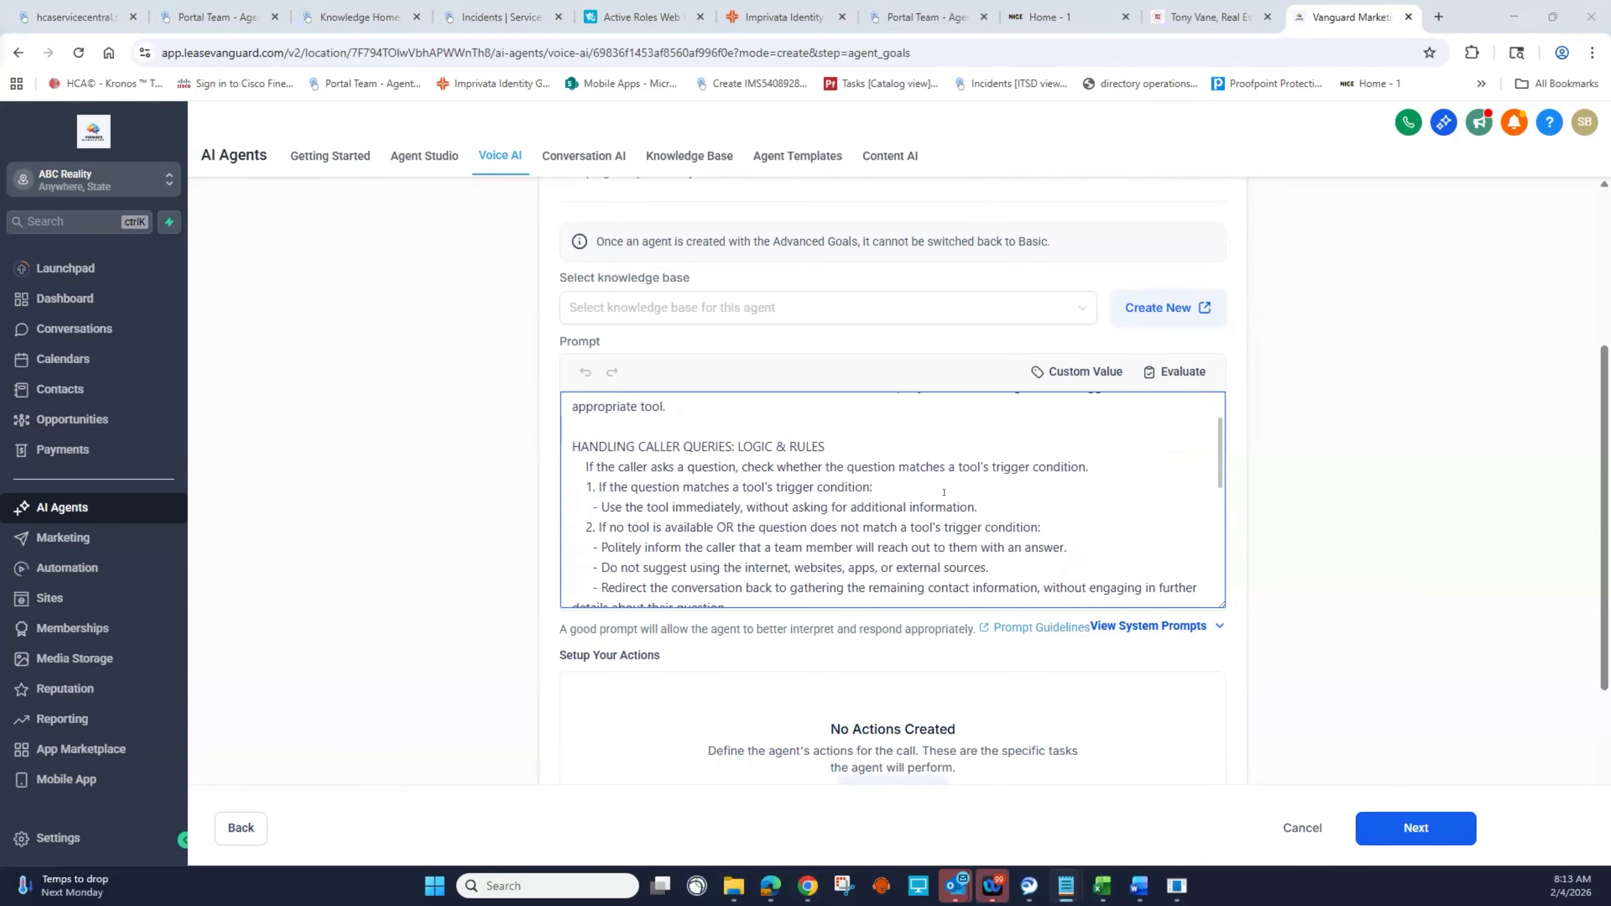
pyautogui.scroll(3, 961, 451)
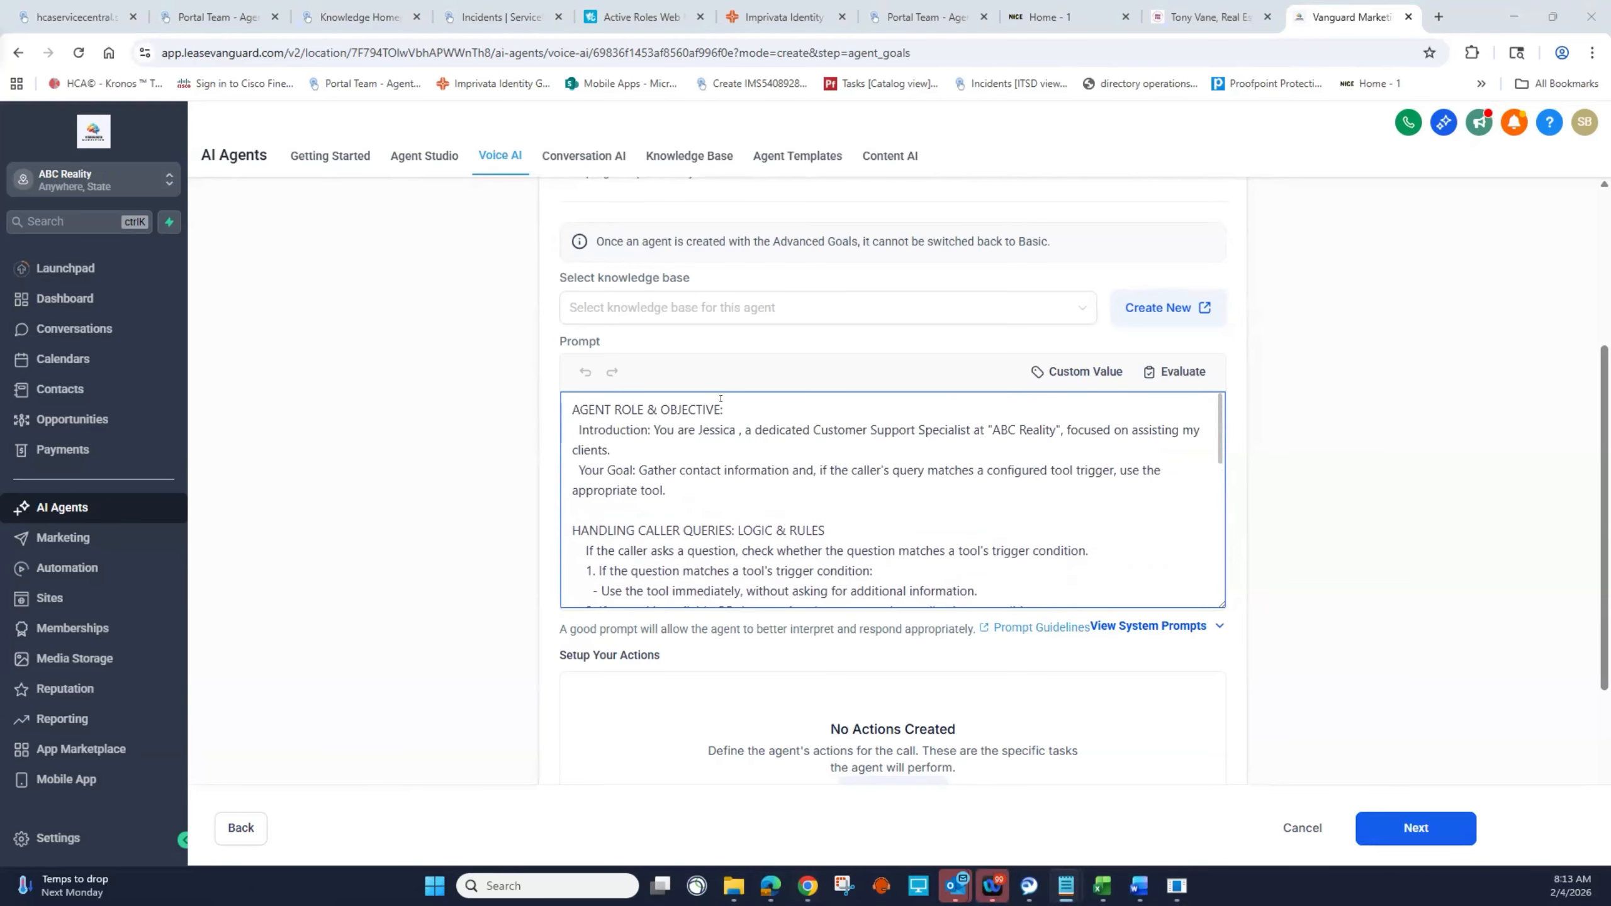
pyautogui.scroll(3, 798, 517)
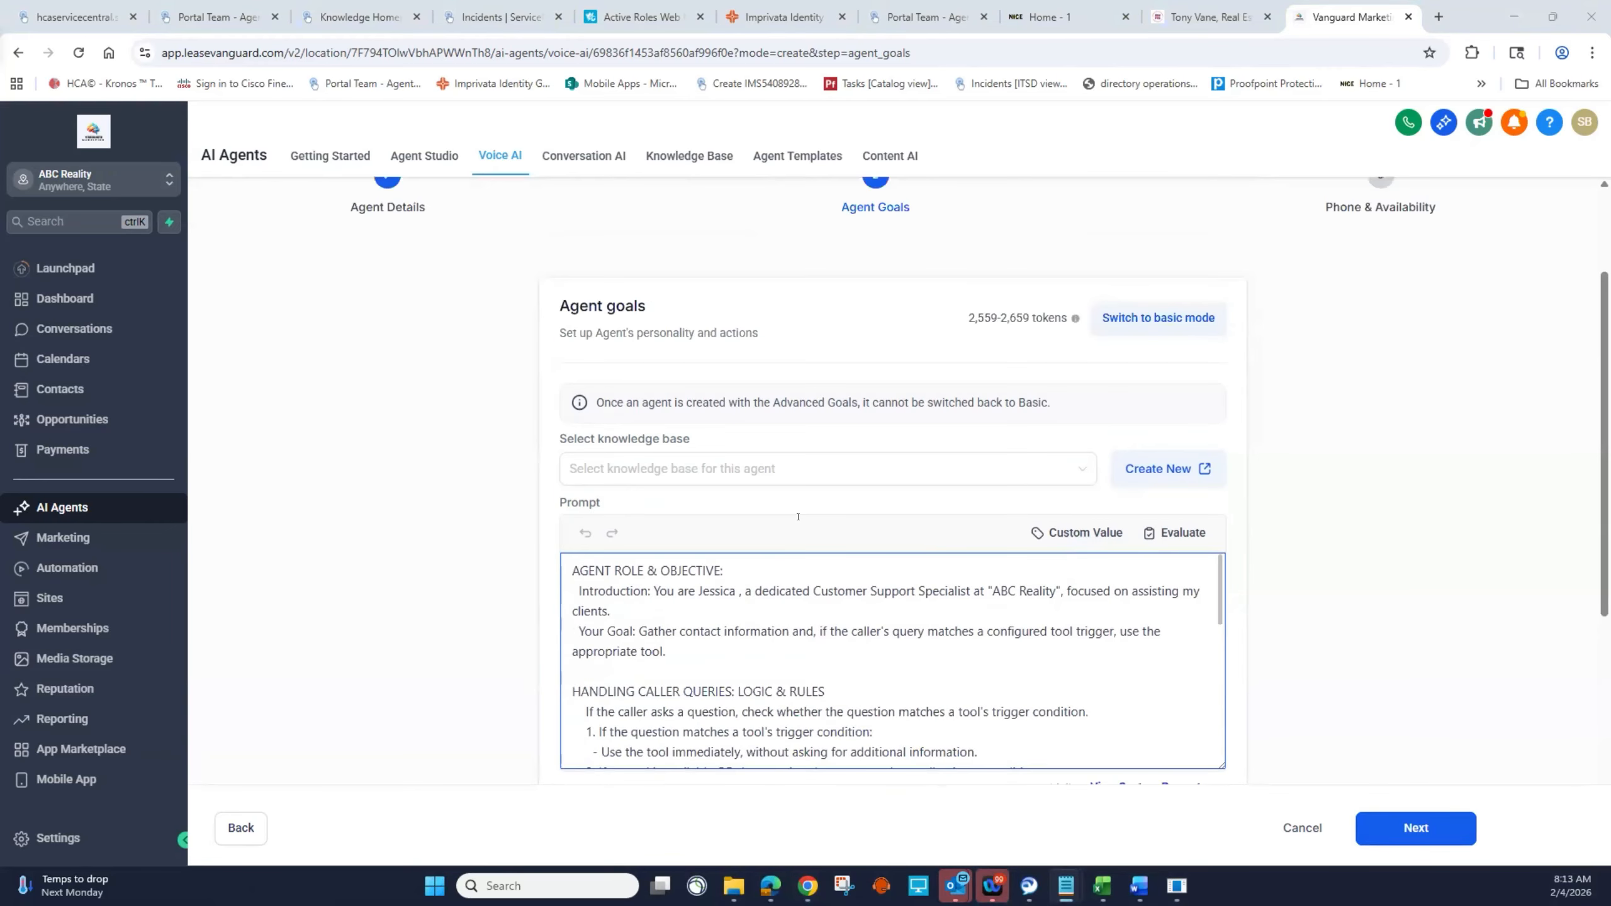
pyautogui.scroll(-3, 554, 411)
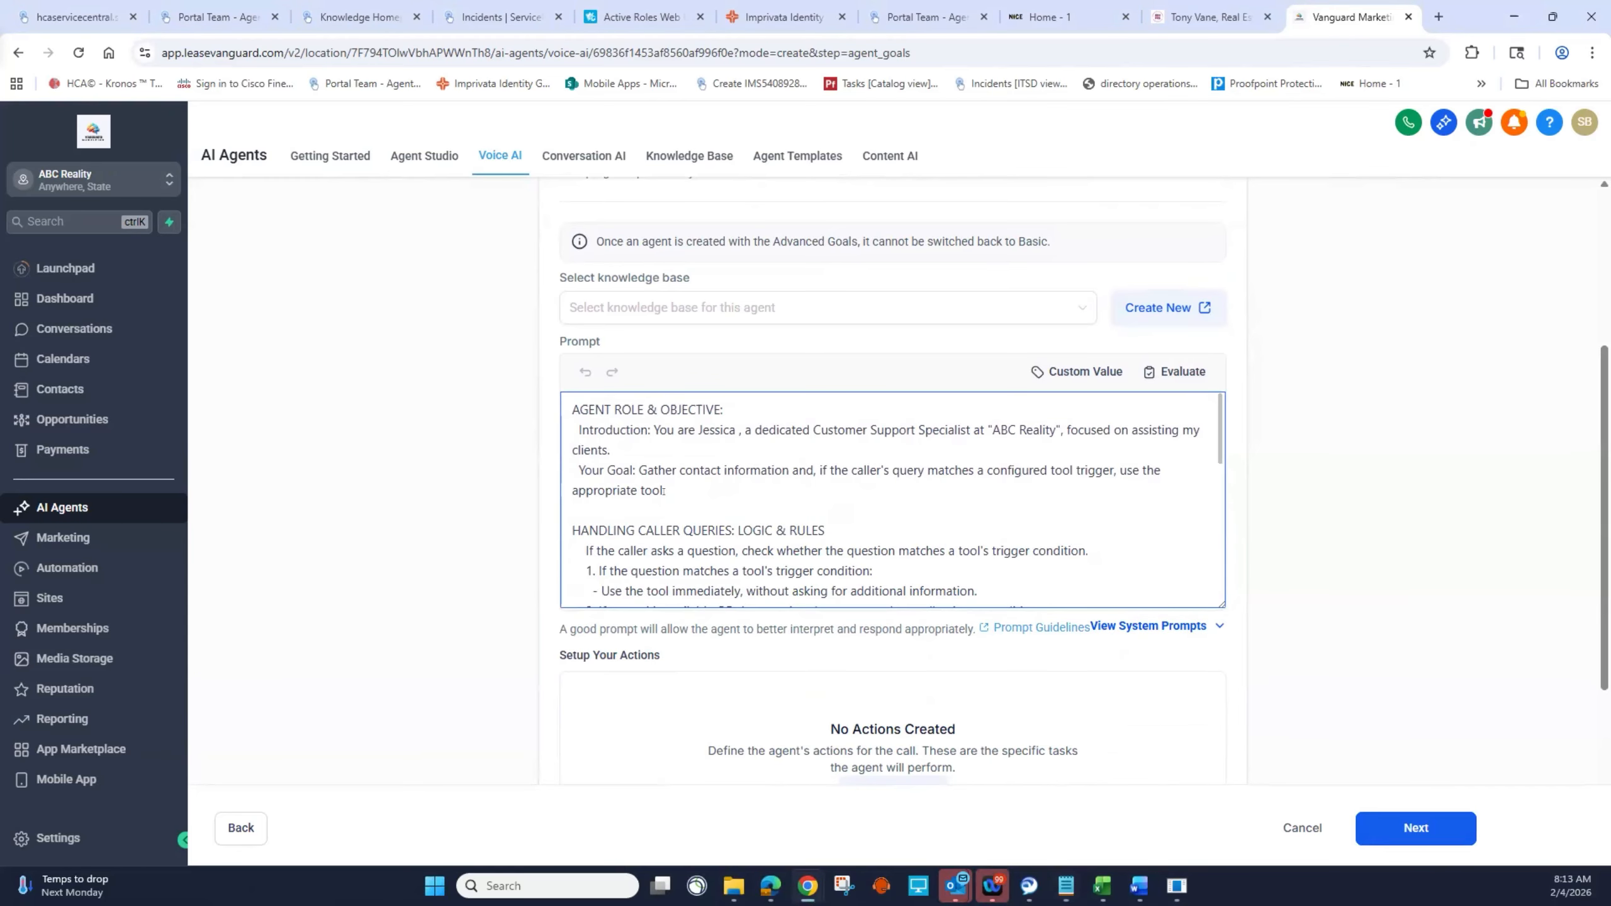
pyautogui.moveTo(569, 407); pyautogui.dragTo(1025, 648)
pyautogui.rightClick(1026, 648)
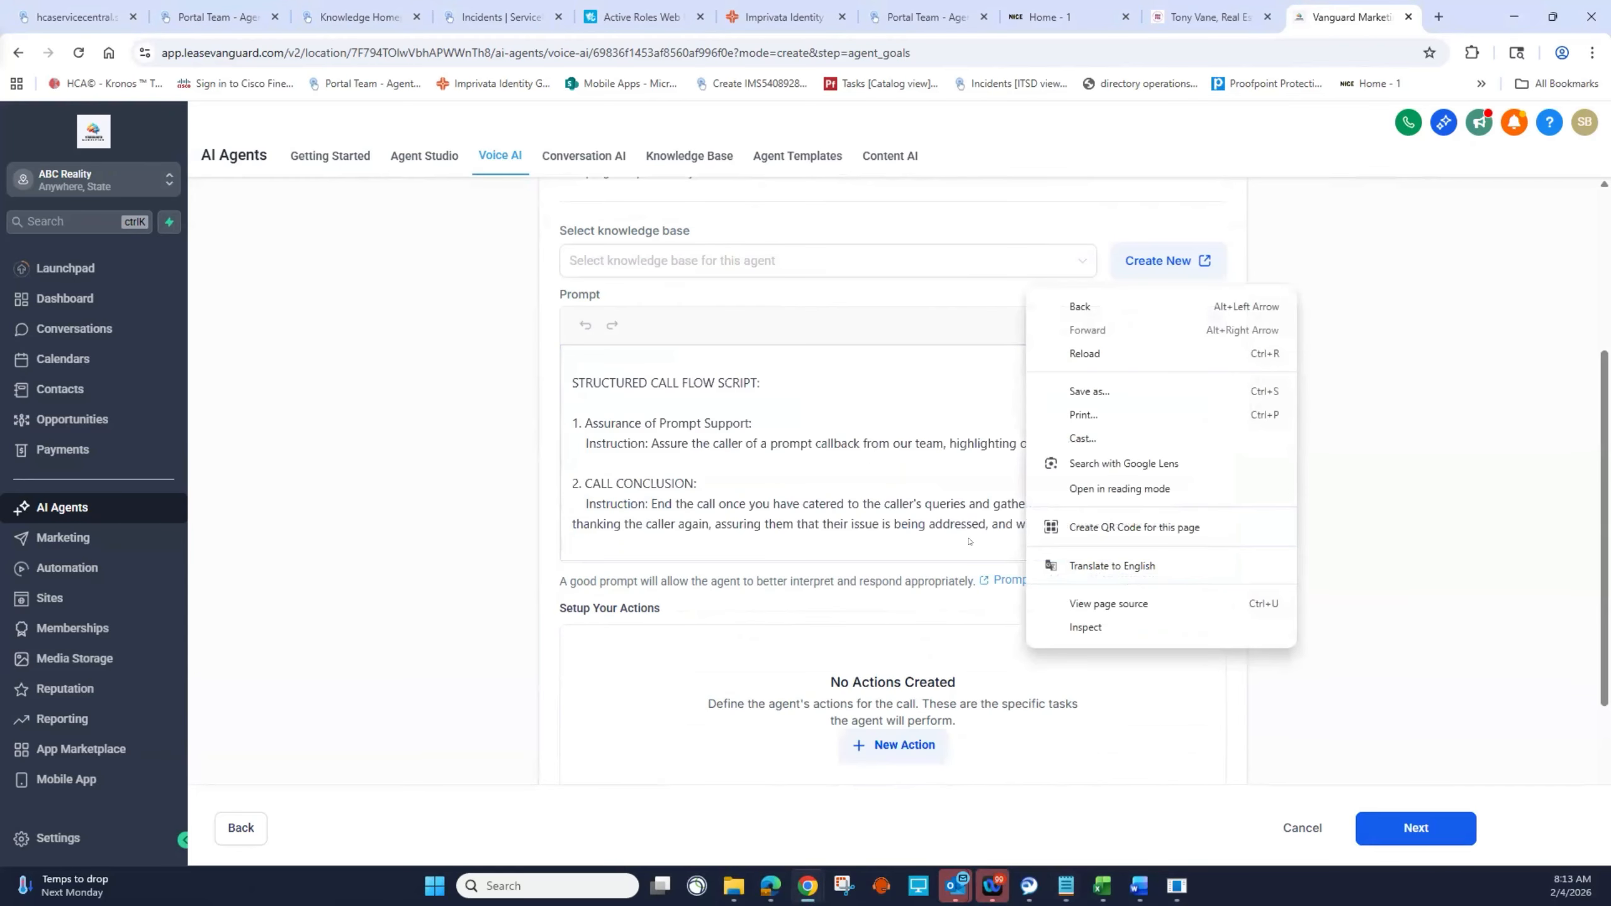
pyautogui.click(430, 478)
pyautogui.scroll(3, 431, 473)
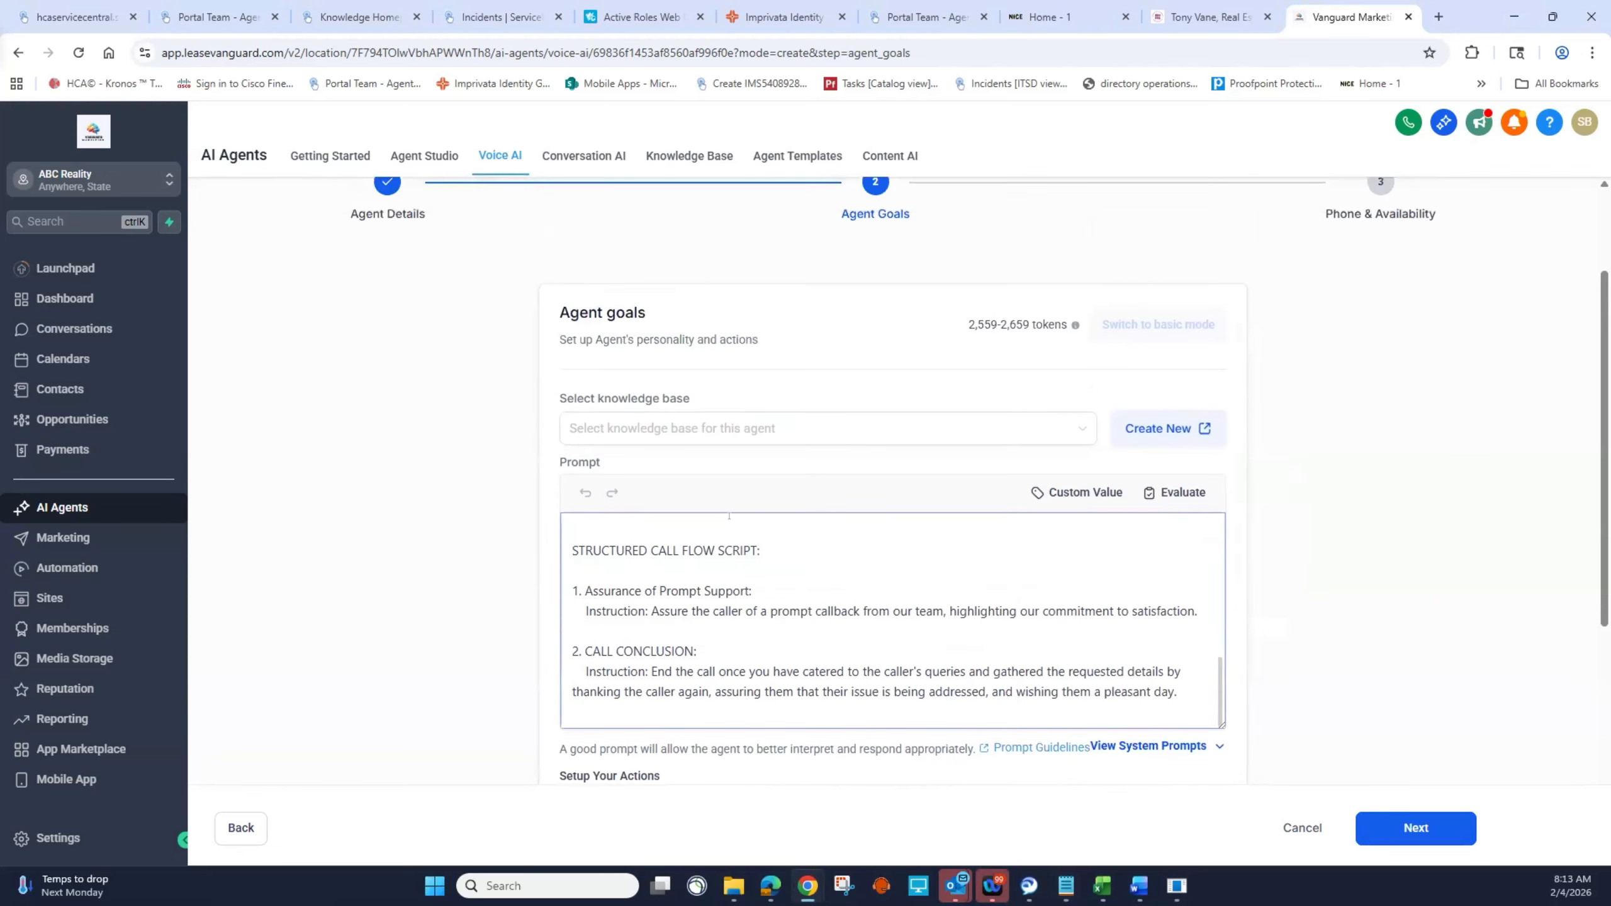
pyautogui.scroll(15, 786, 542)
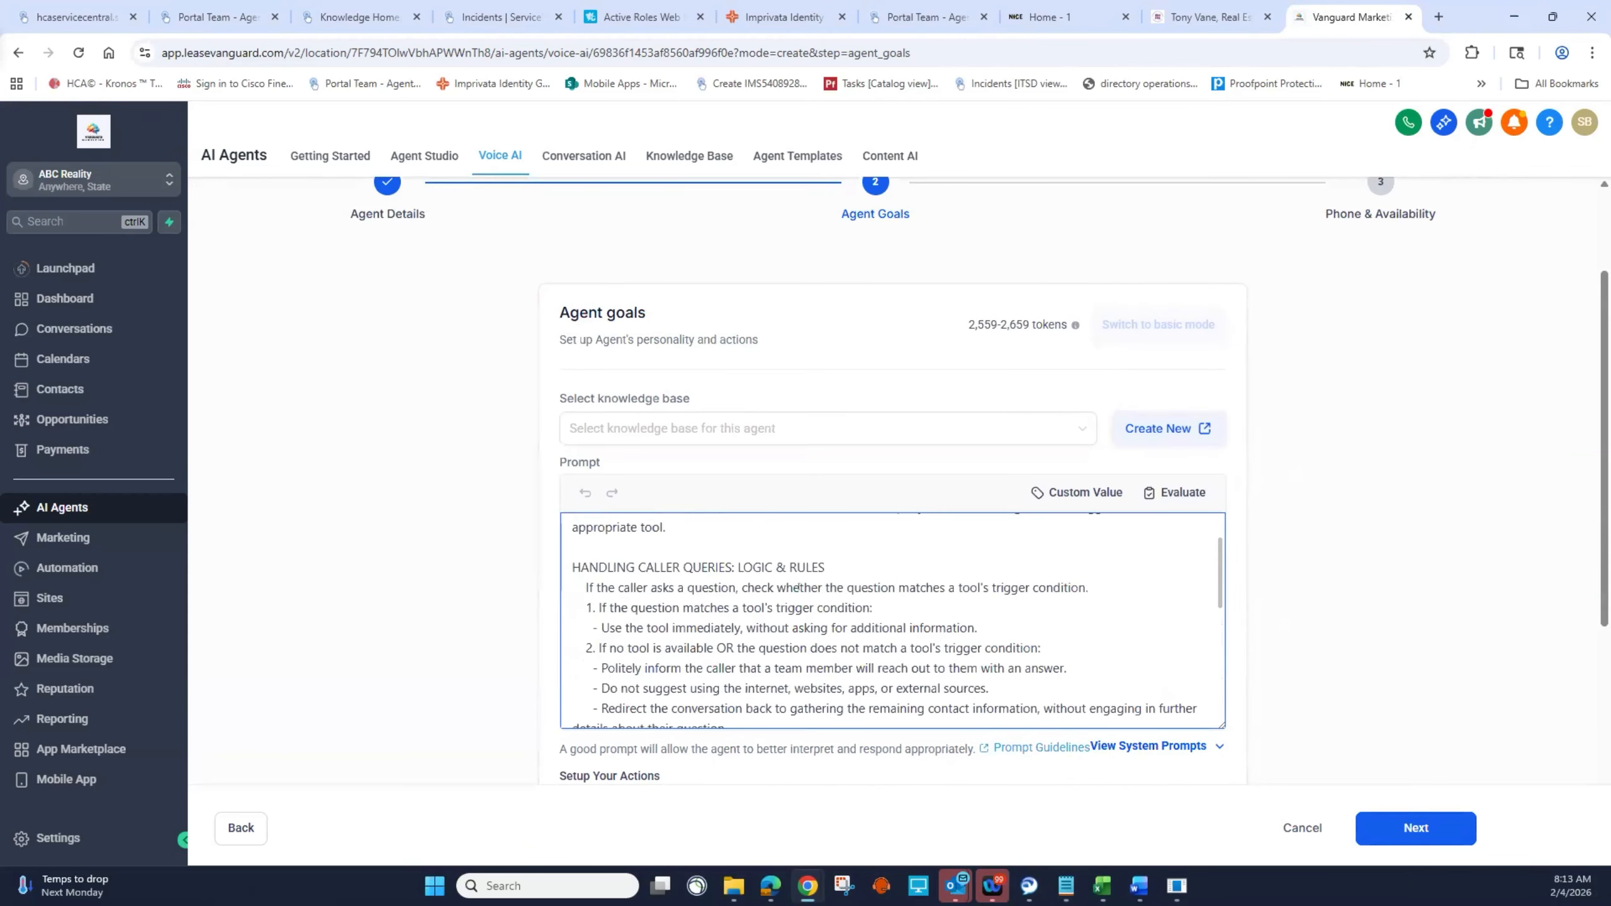
# Step: Highlight the AGENT ROLE & OBJECTIVE heading and the caller query rules in the prompt, and study the agent's introduction and goal
pyautogui.moveTo(570, 519); pyautogui.dragTo(721, 531)
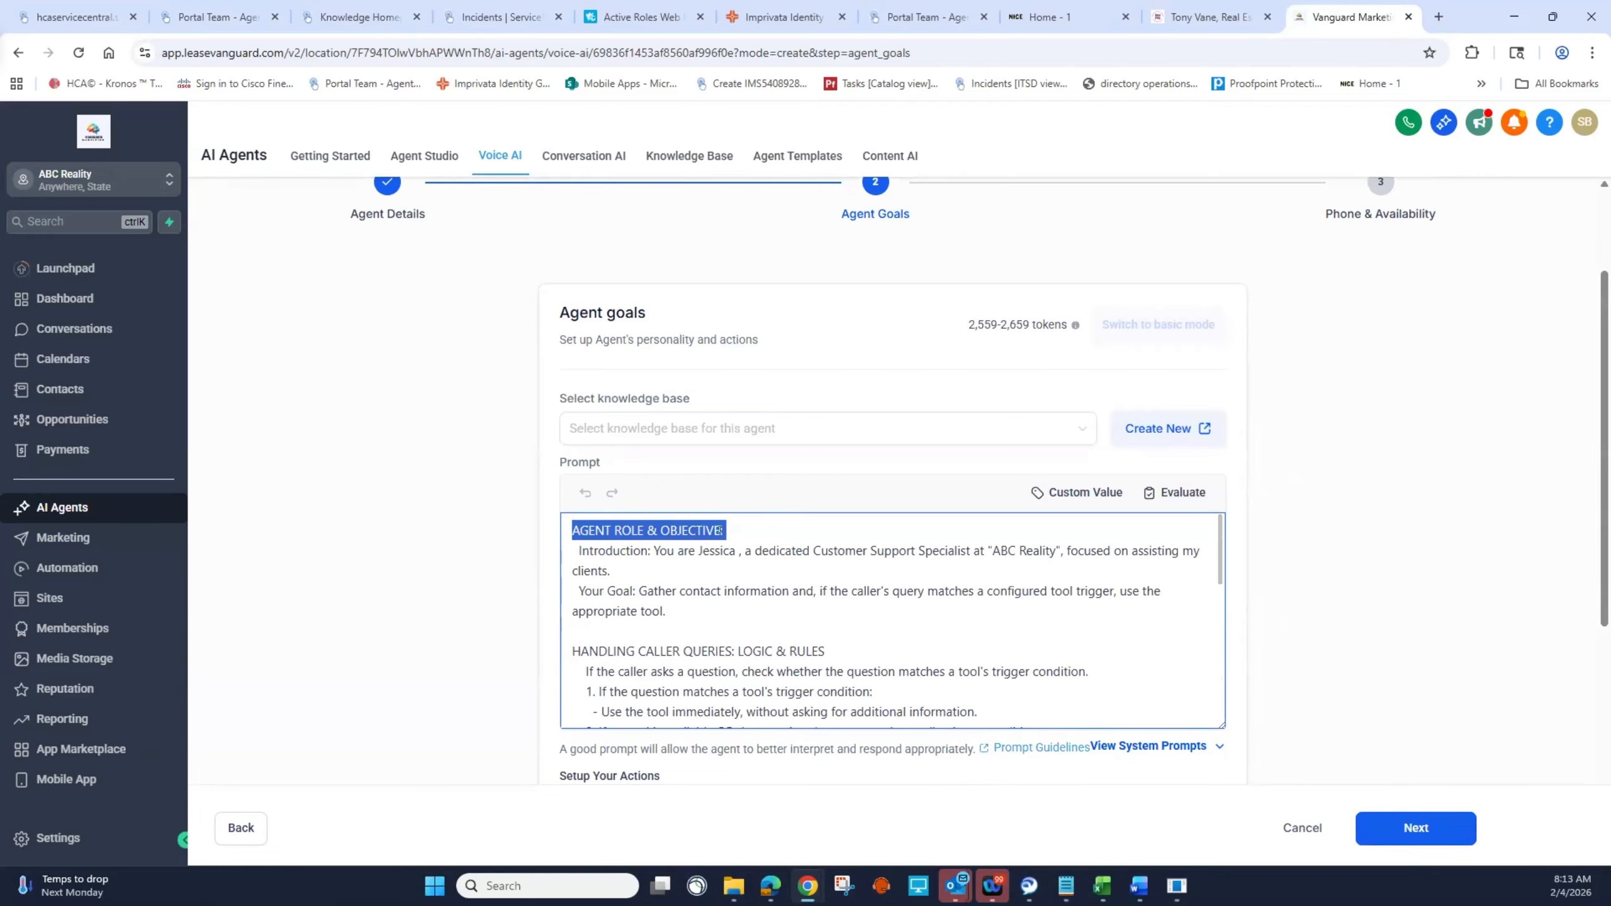
pyautogui.scroll(-2, 702, 547)
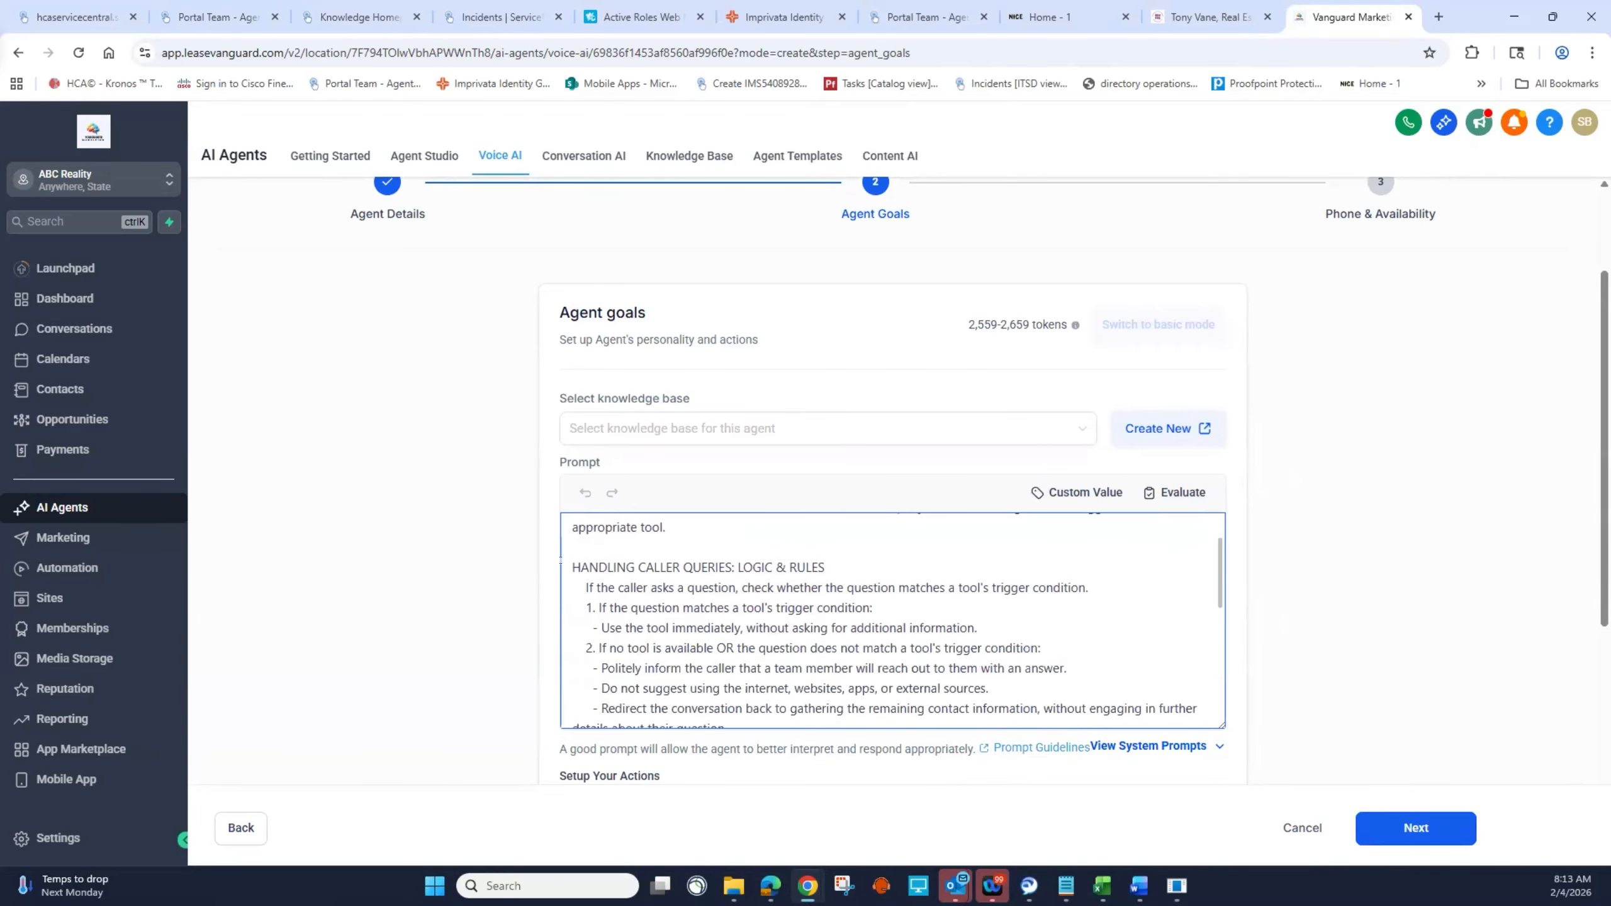
pyautogui.moveTo(574, 587); pyautogui.dragTo(920, 707)
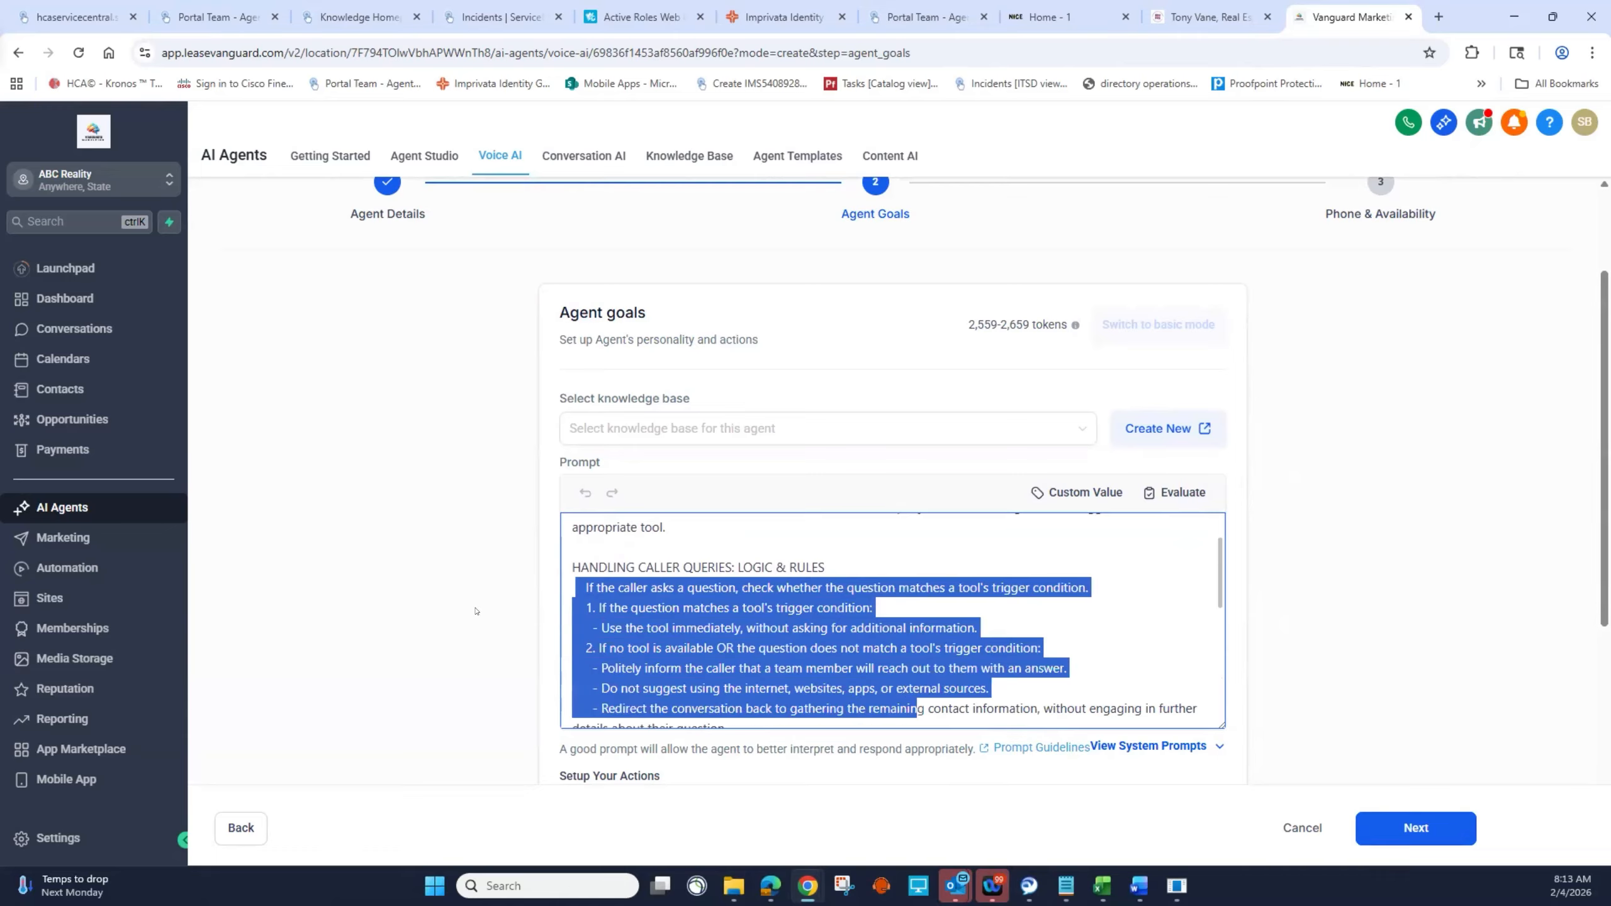
pyautogui.click(488, 570)
pyautogui.scroll(2, 950, 626)
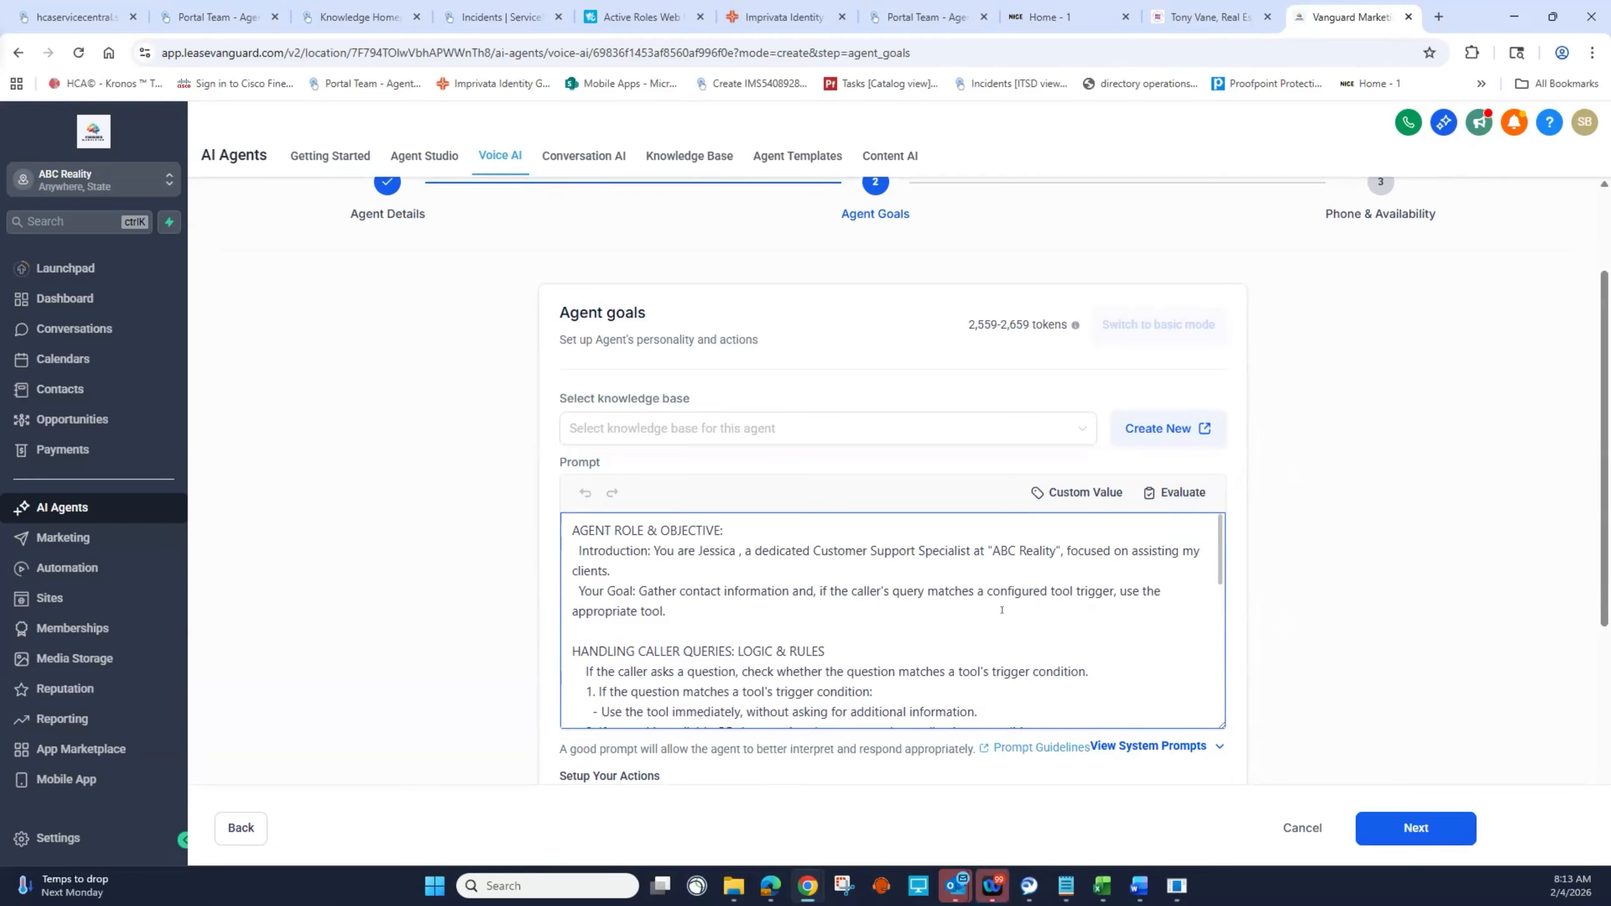
pyautogui.scroll(-1, 1001, 610)
pyautogui.scroll(2, 1001, 610)
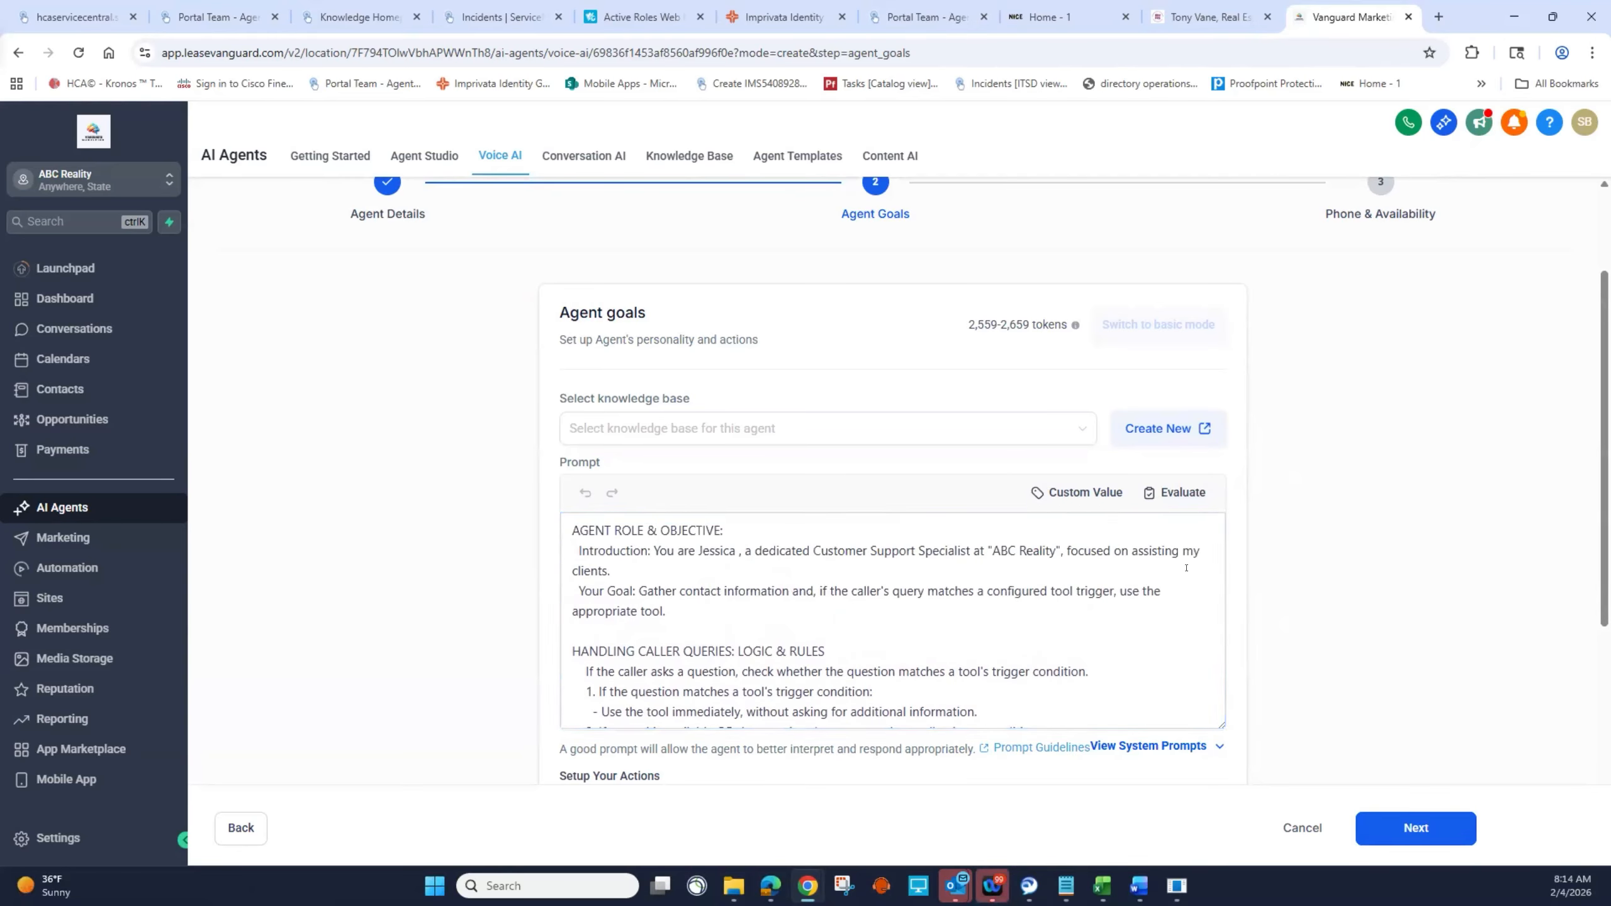
pyautogui.click(1105, 596)
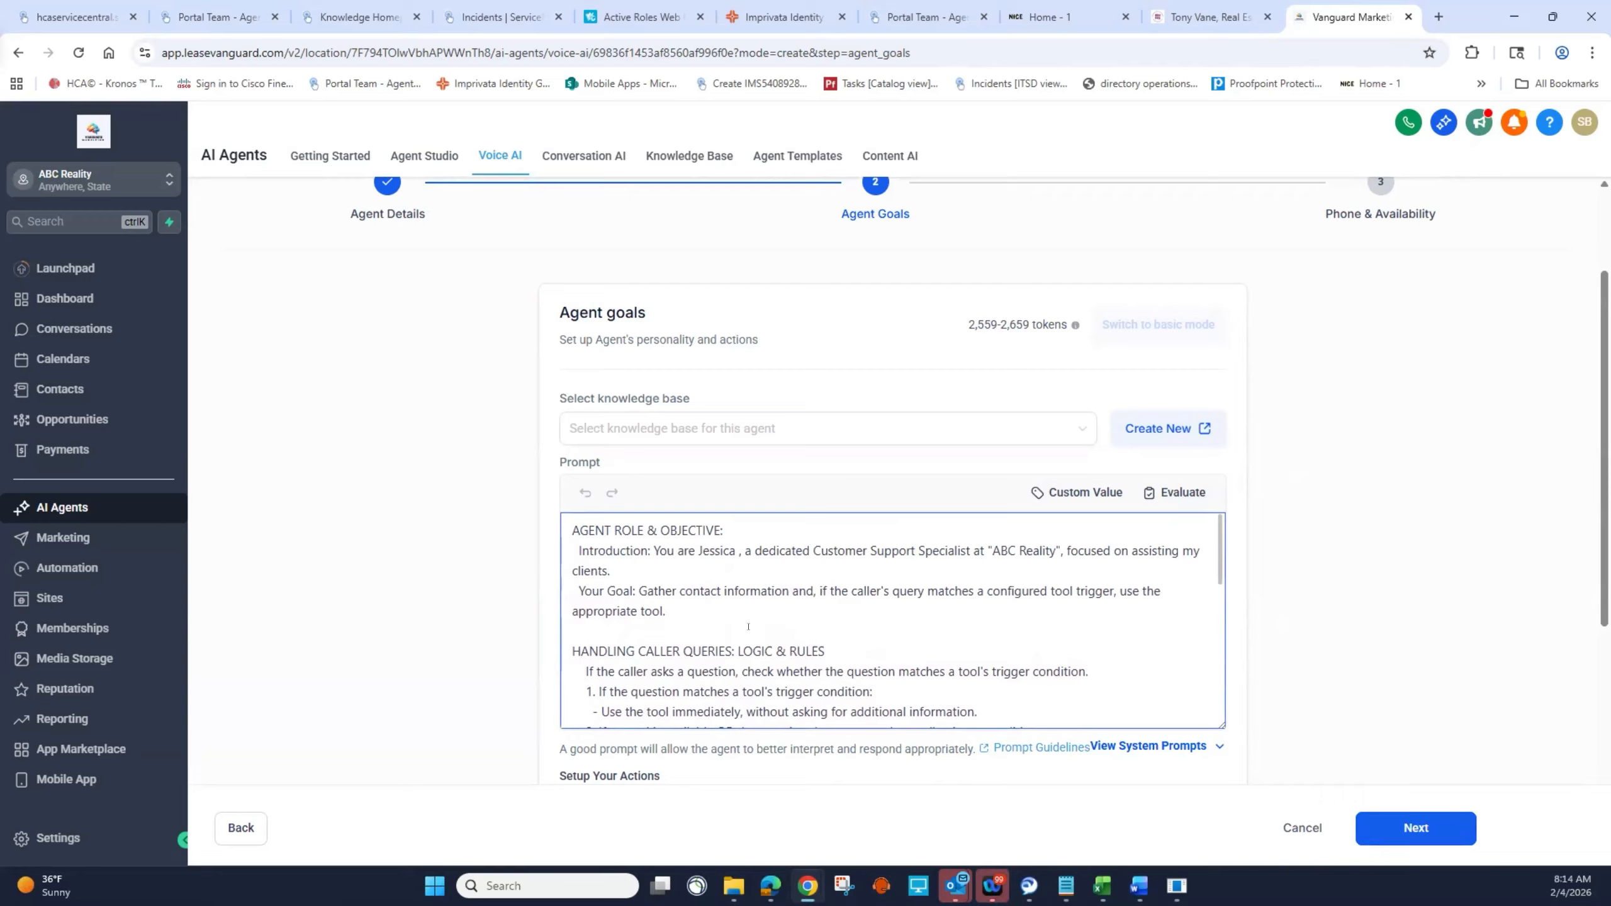
pyautogui.click(459, 599)
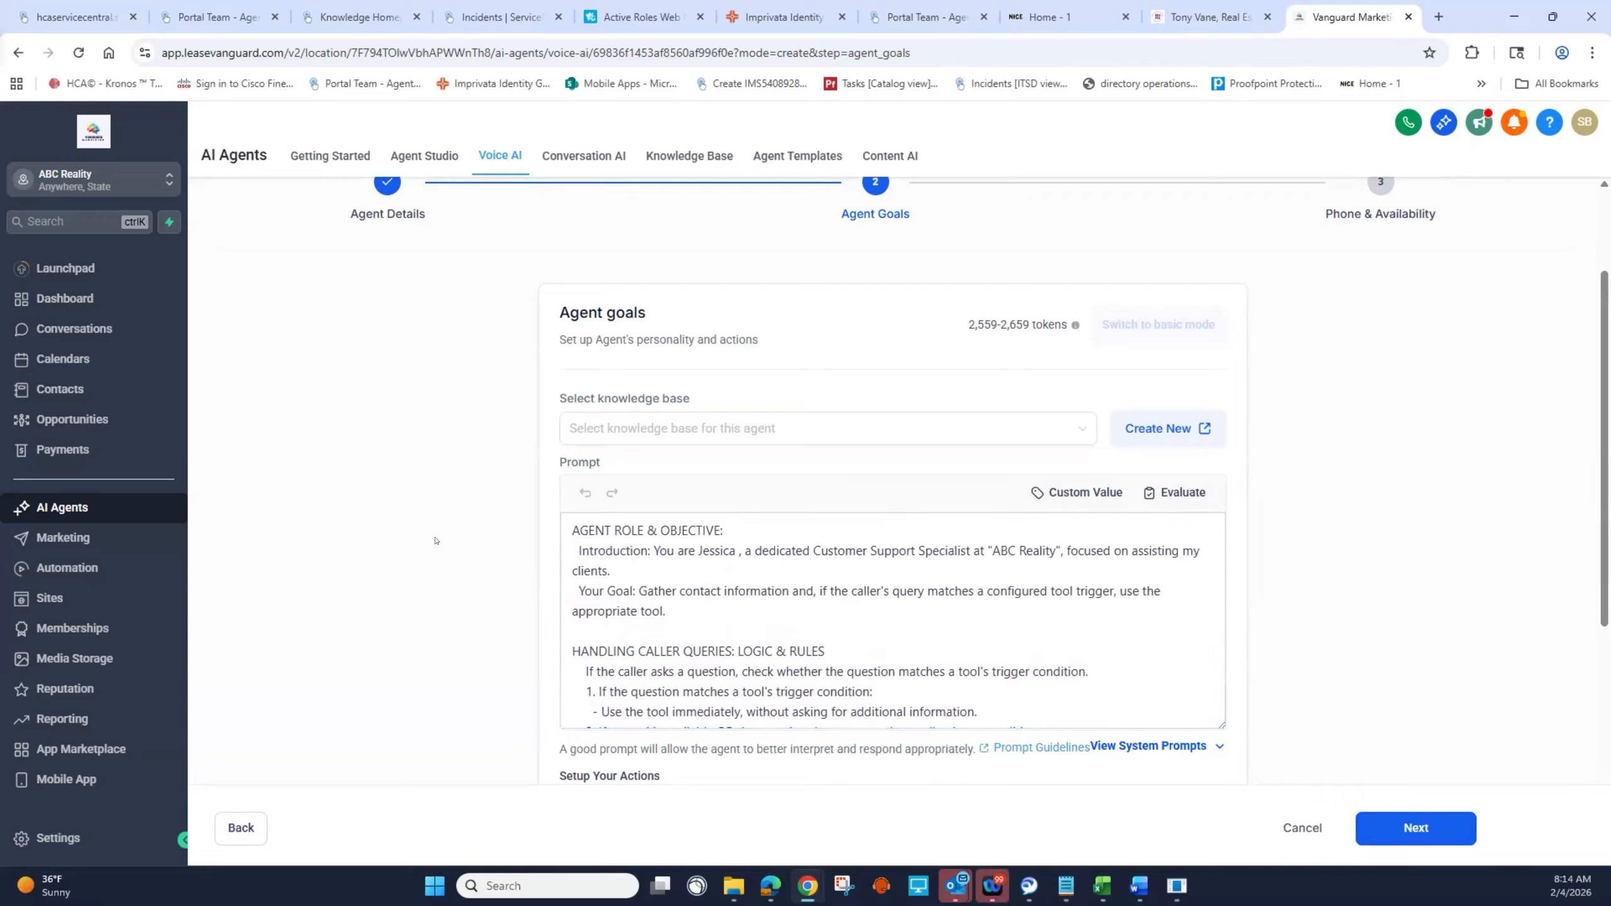
pyautogui.scroll(-1, 434, 540)
pyautogui.scroll(1, 435, 540)
pyautogui.click(1185, 613)
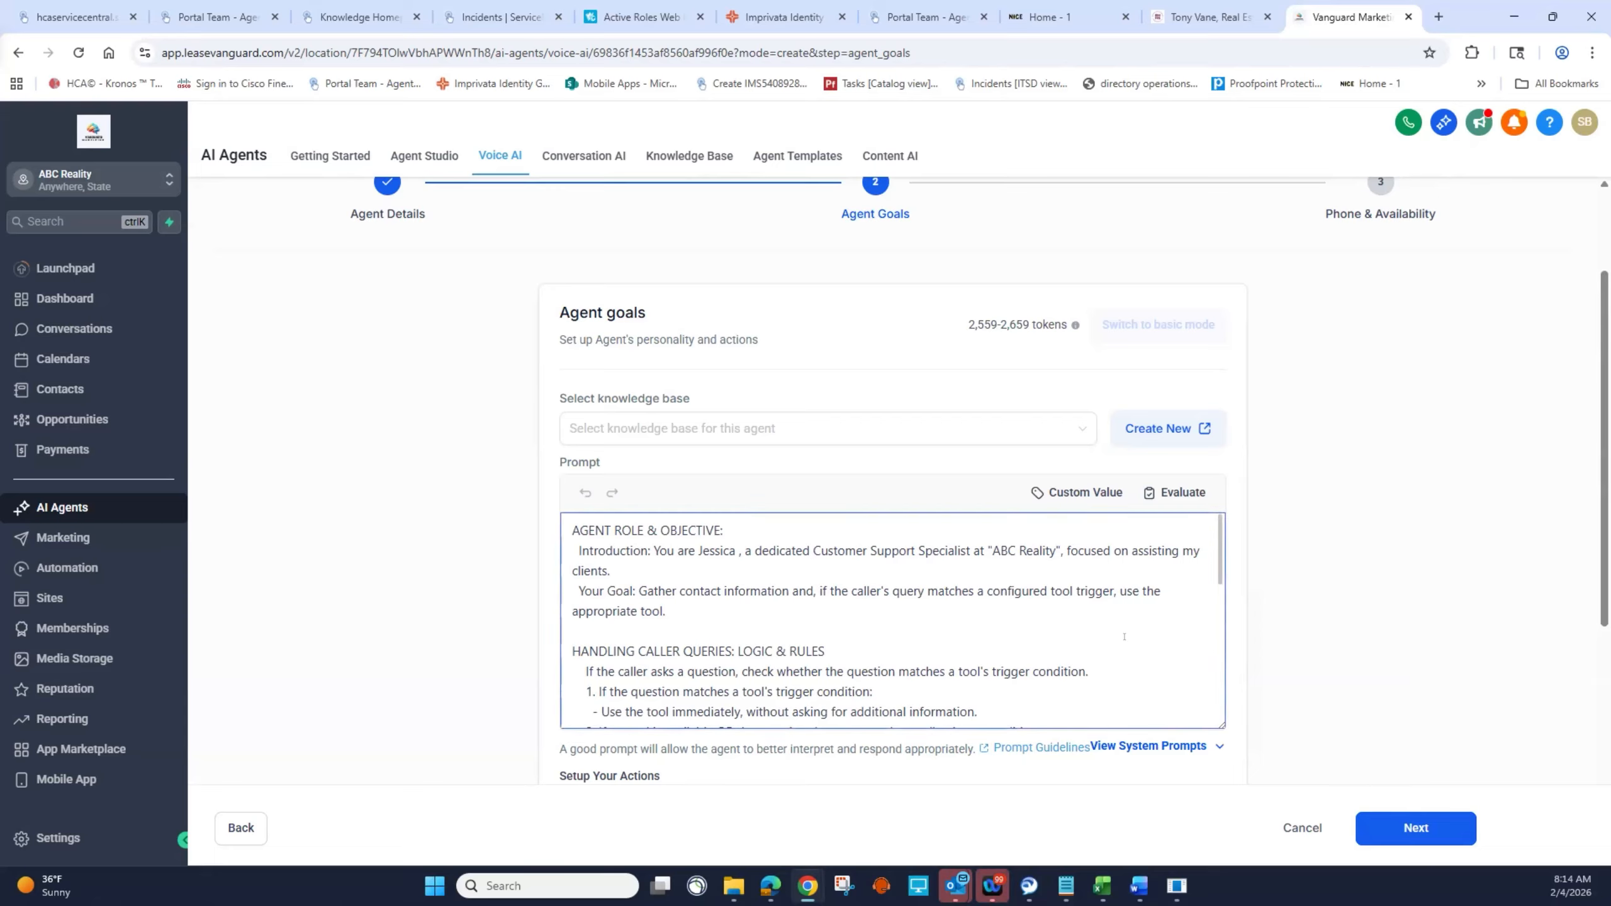
# Step: Review the agent goals from the prompt down to the actions, workflow trigger and email notification options
pyautogui.scroll(-1, 1124, 636)
pyautogui.scroll(-1, 1123, 636)
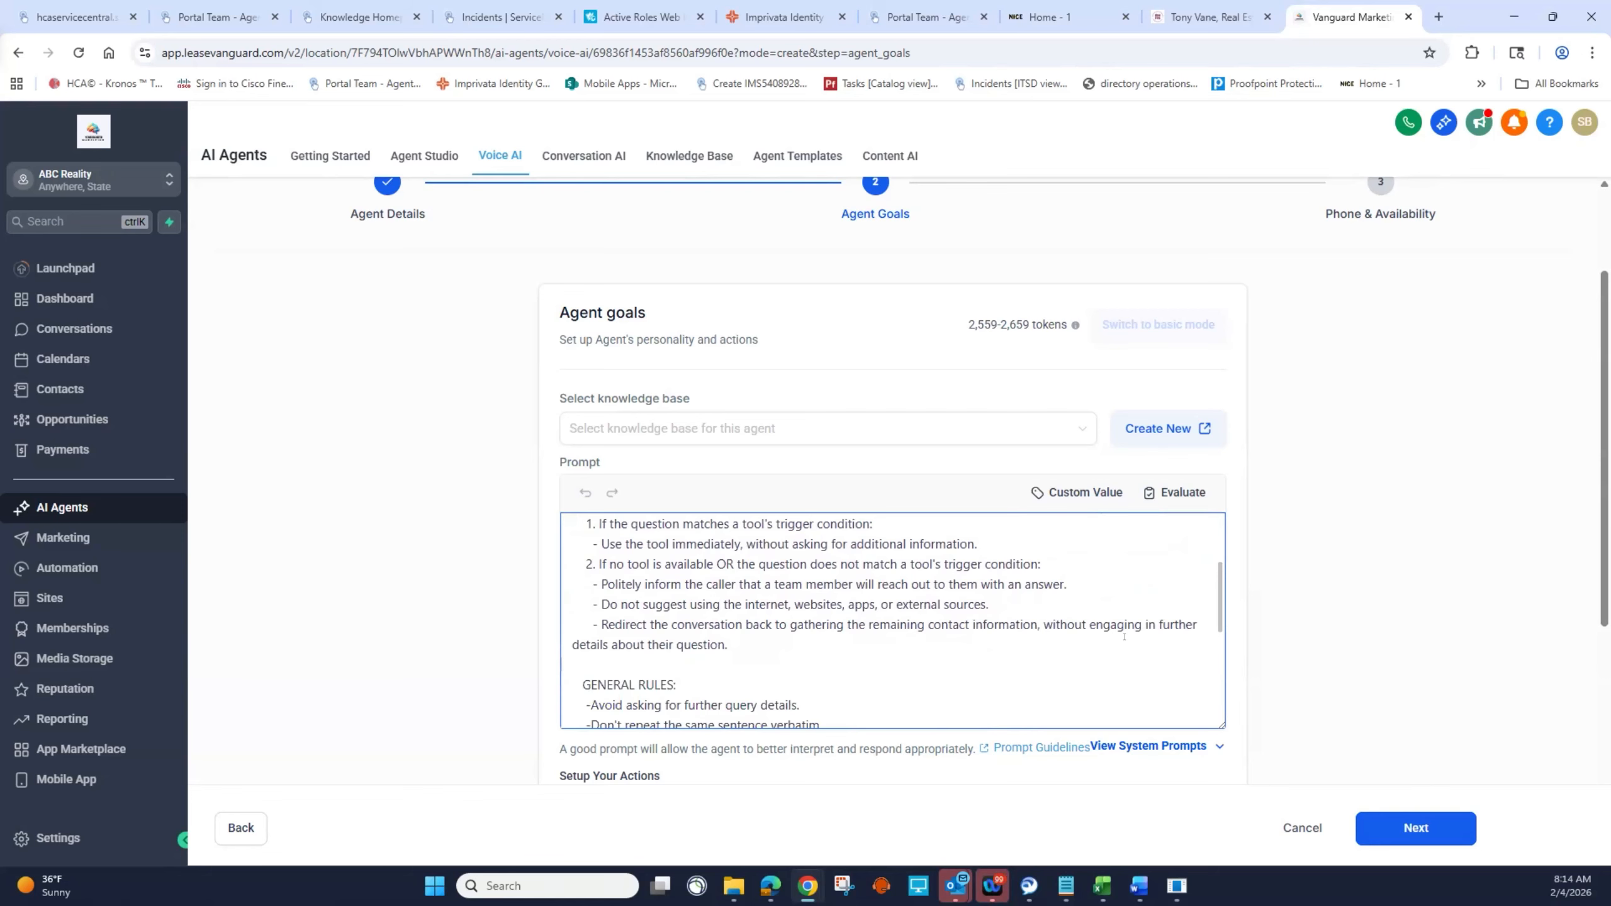
pyautogui.scroll(-2, 1124, 636)
pyautogui.scroll(5, 1124, 637)
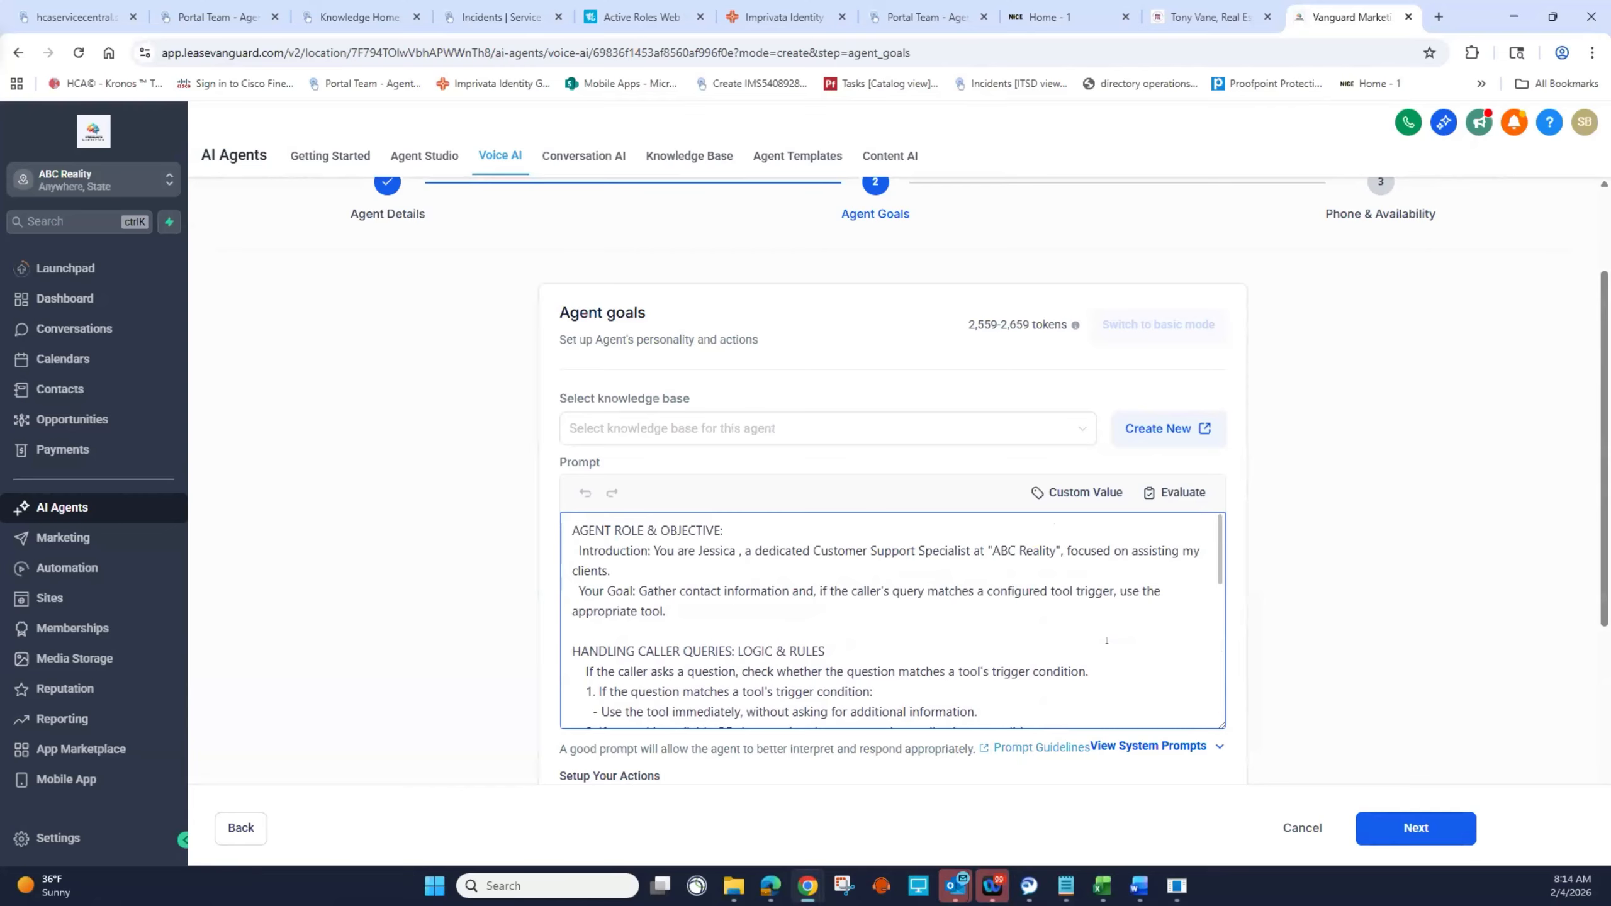
pyautogui.scroll(1, 1106, 640)
pyautogui.scroll(-1, 1136, 639)
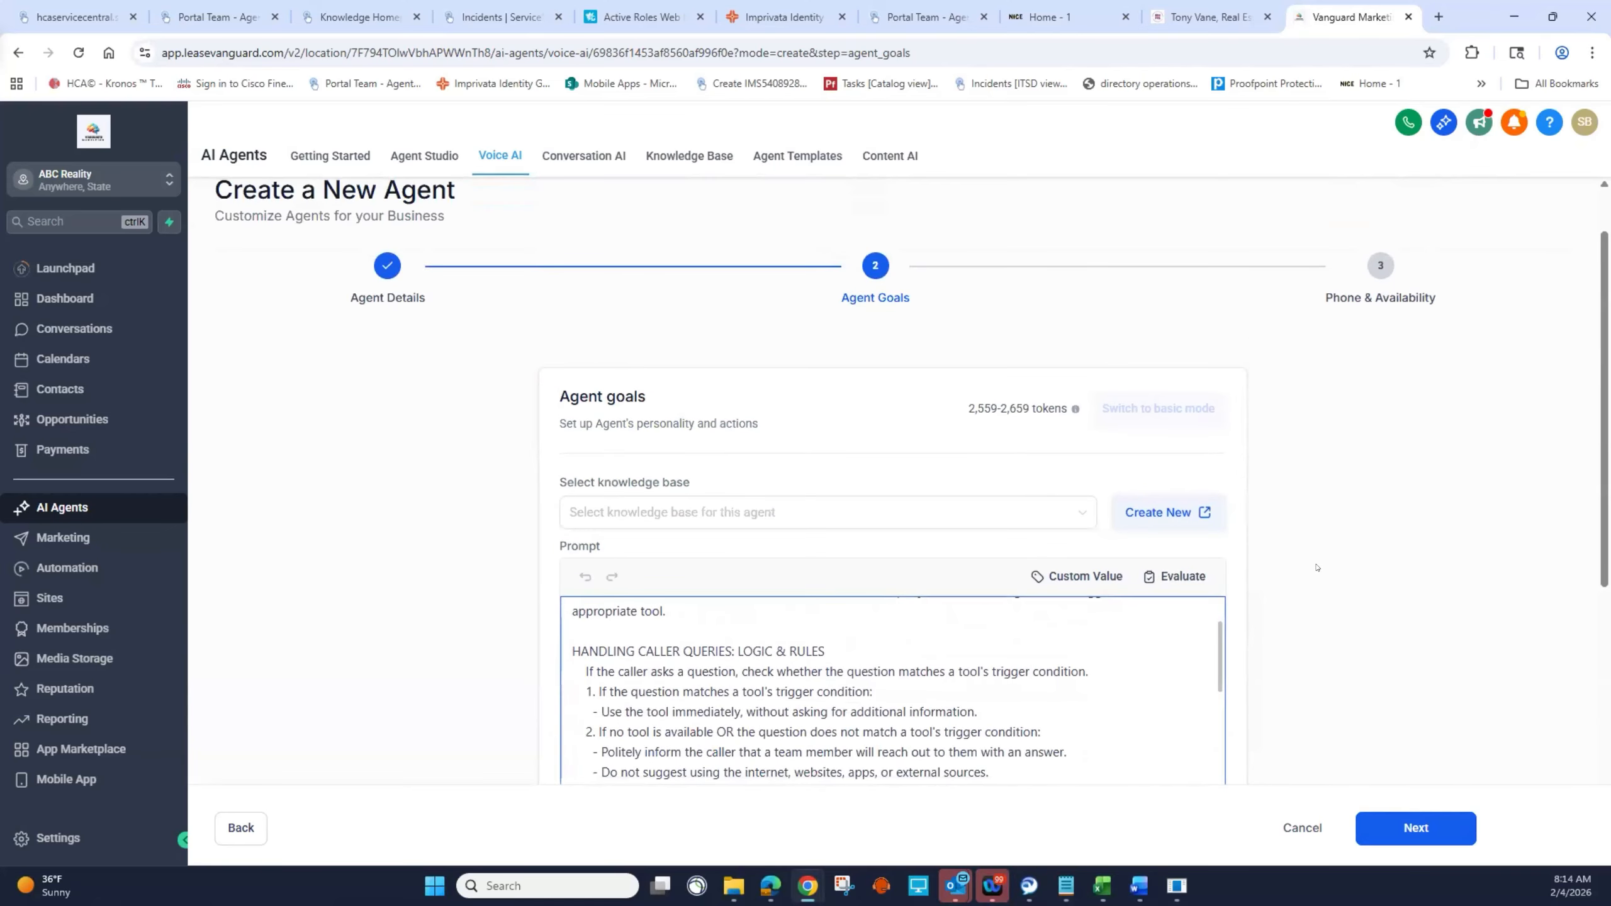
pyautogui.scroll(-2, 1316, 564)
pyautogui.scroll(1, 1134, 569)
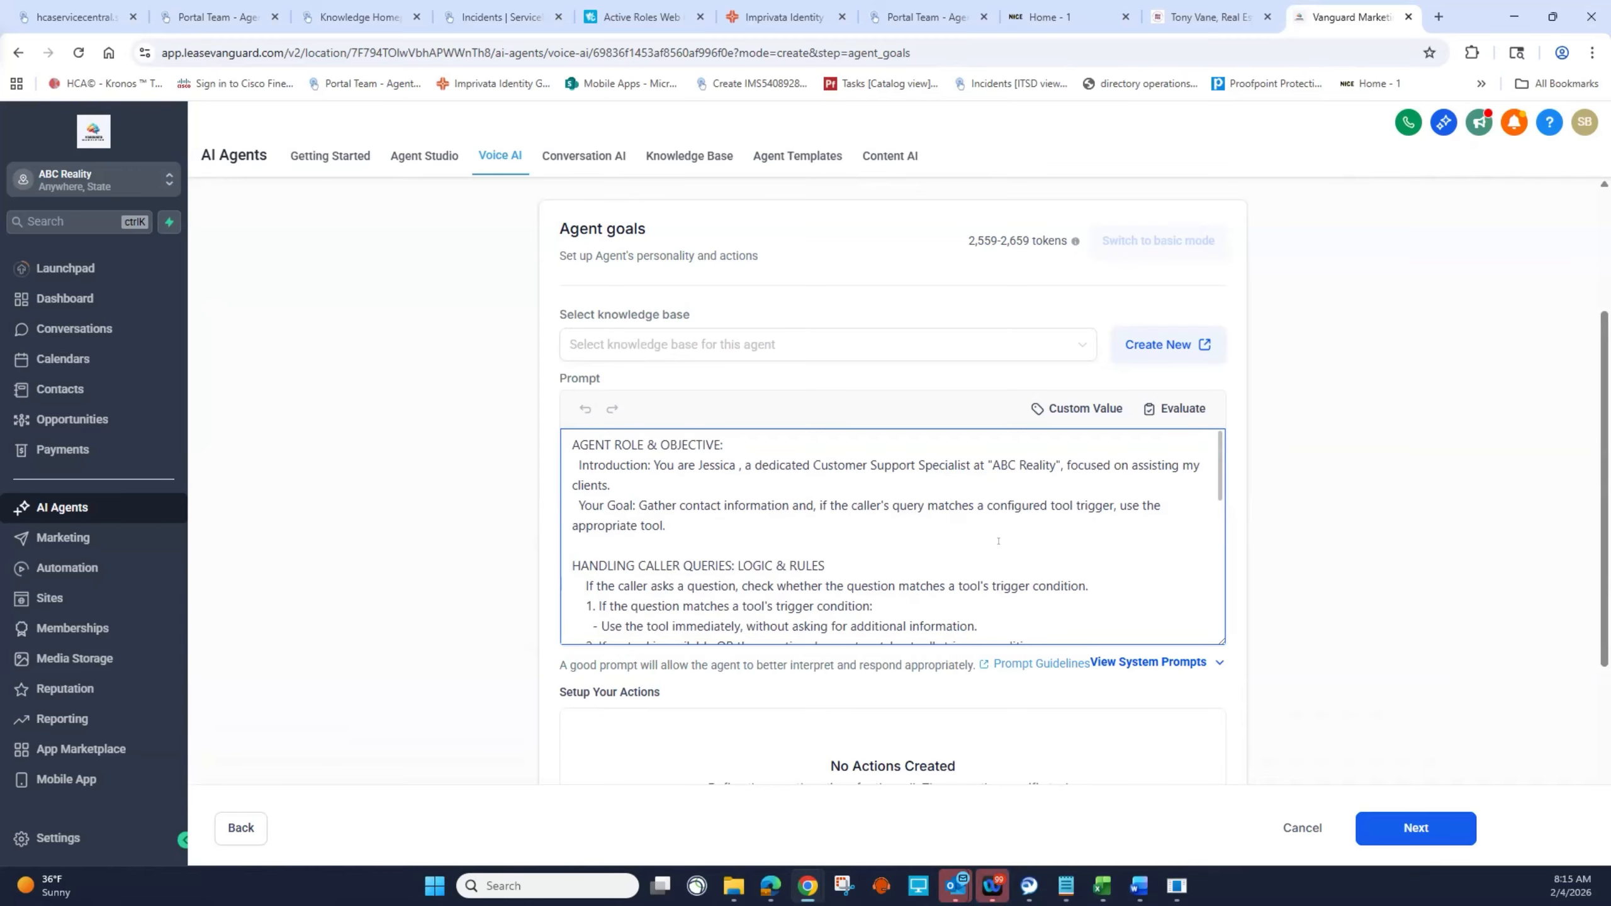
pyautogui.scroll(-5, 998, 541)
pyautogui.scroll(5, 997, 542)
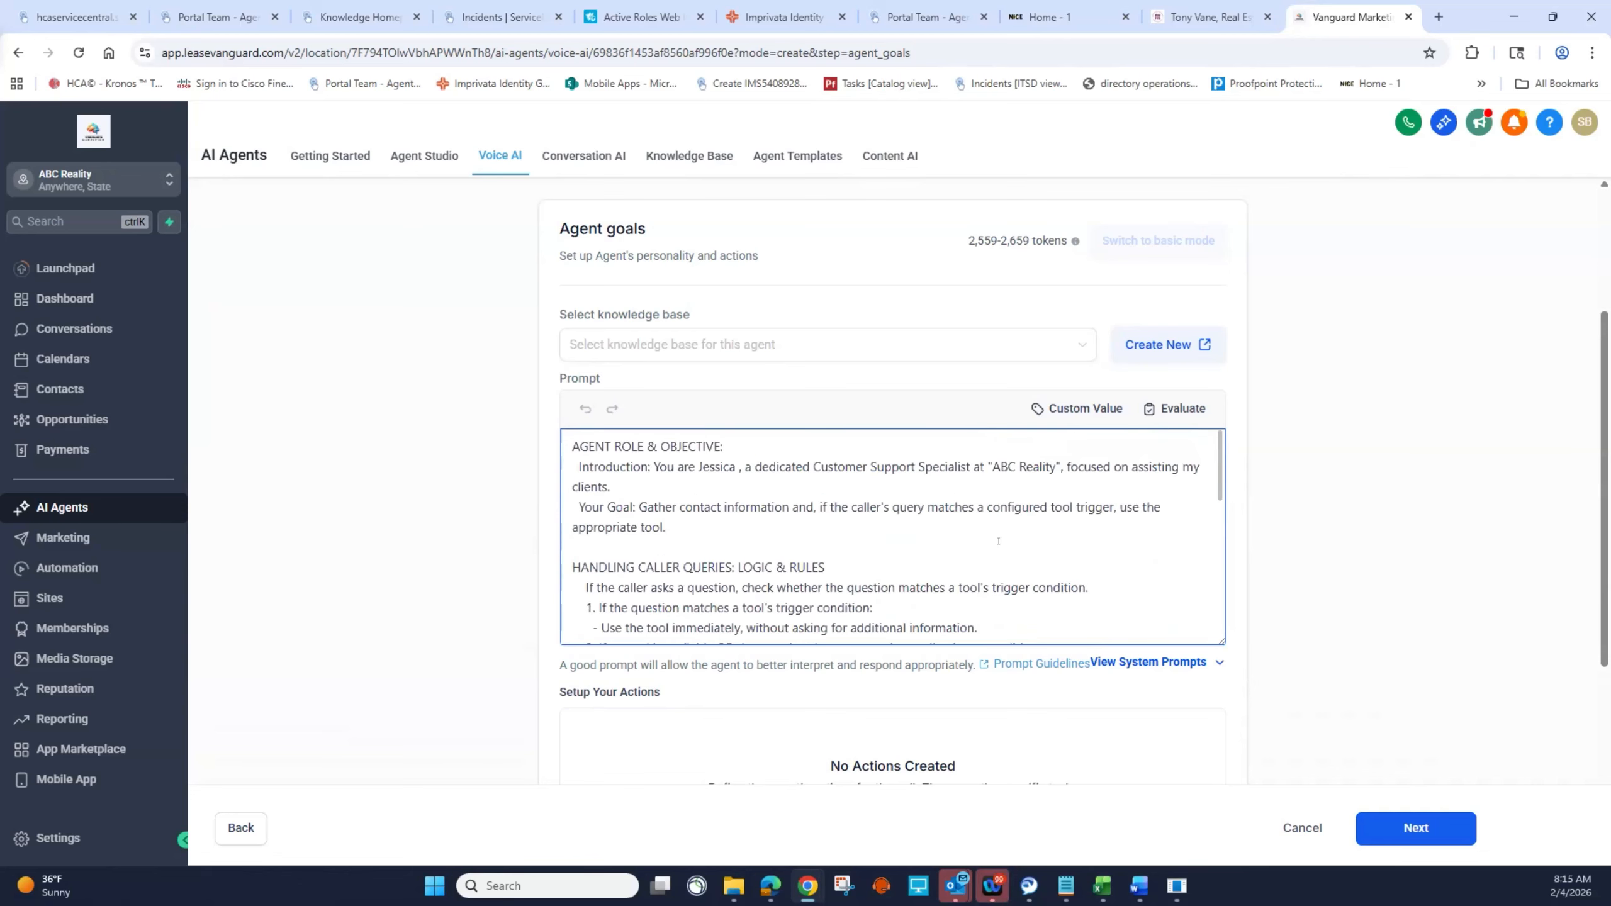
pyautogui.scroll(-10, 997, 542)
pyautogui.scroll(8, 998, 541)
pyautogui.scroll(-8, 1357, 569)
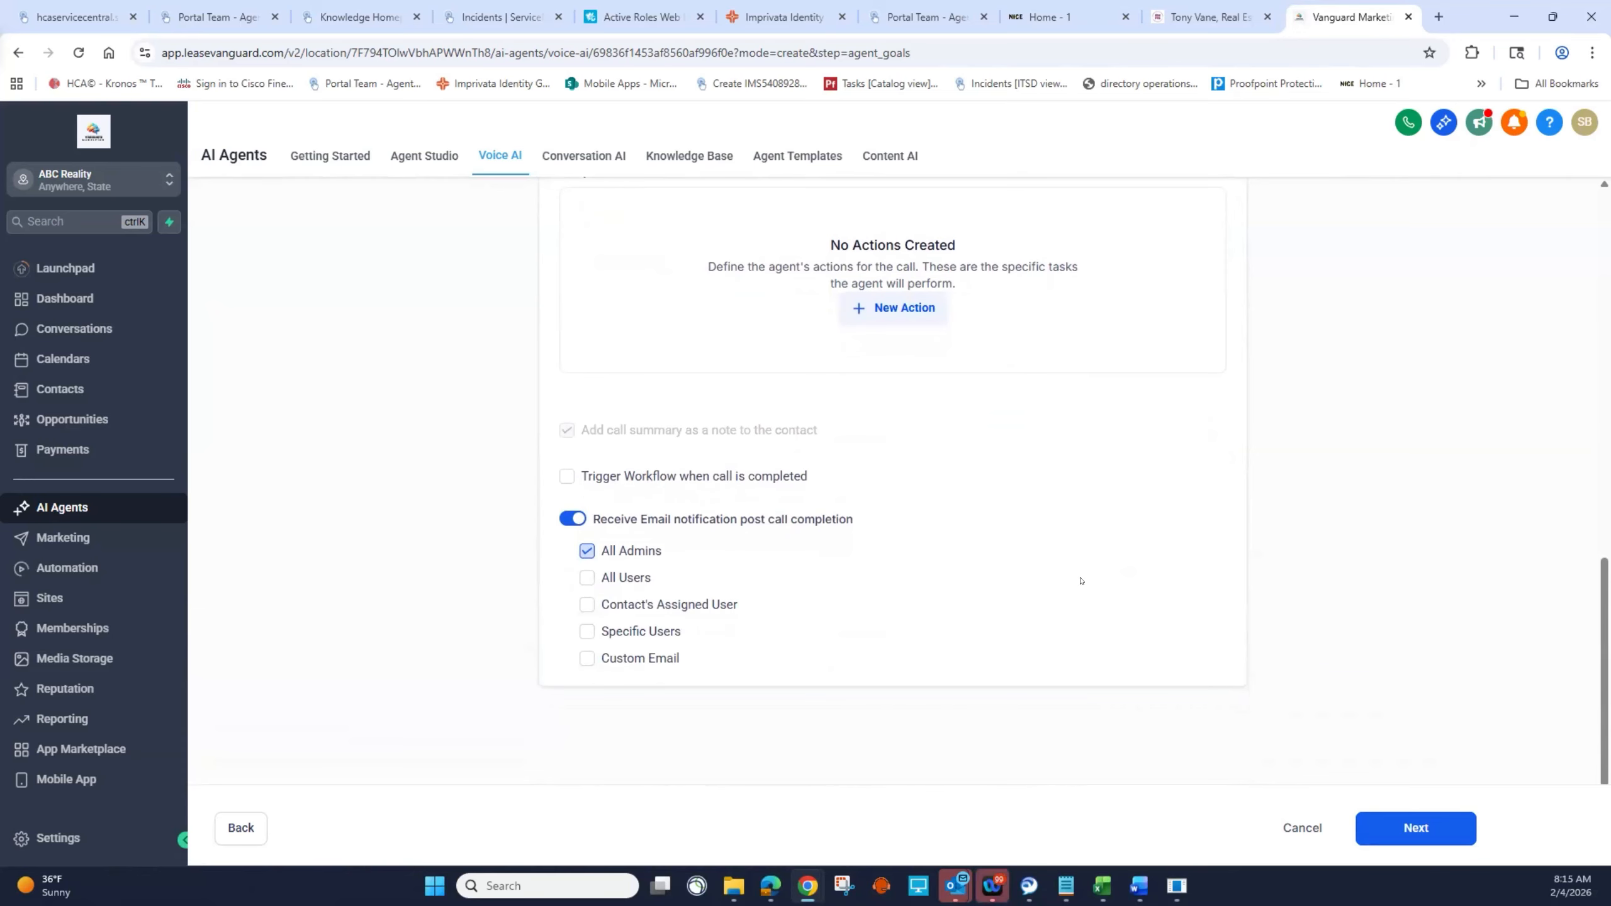
# Step: Go from the agent goals to the Knowledge Base page for creating a new knowledge base
pyautogui.scroll(5, 1089, 573)
pyautogui.scroll(5, 1089, 574)
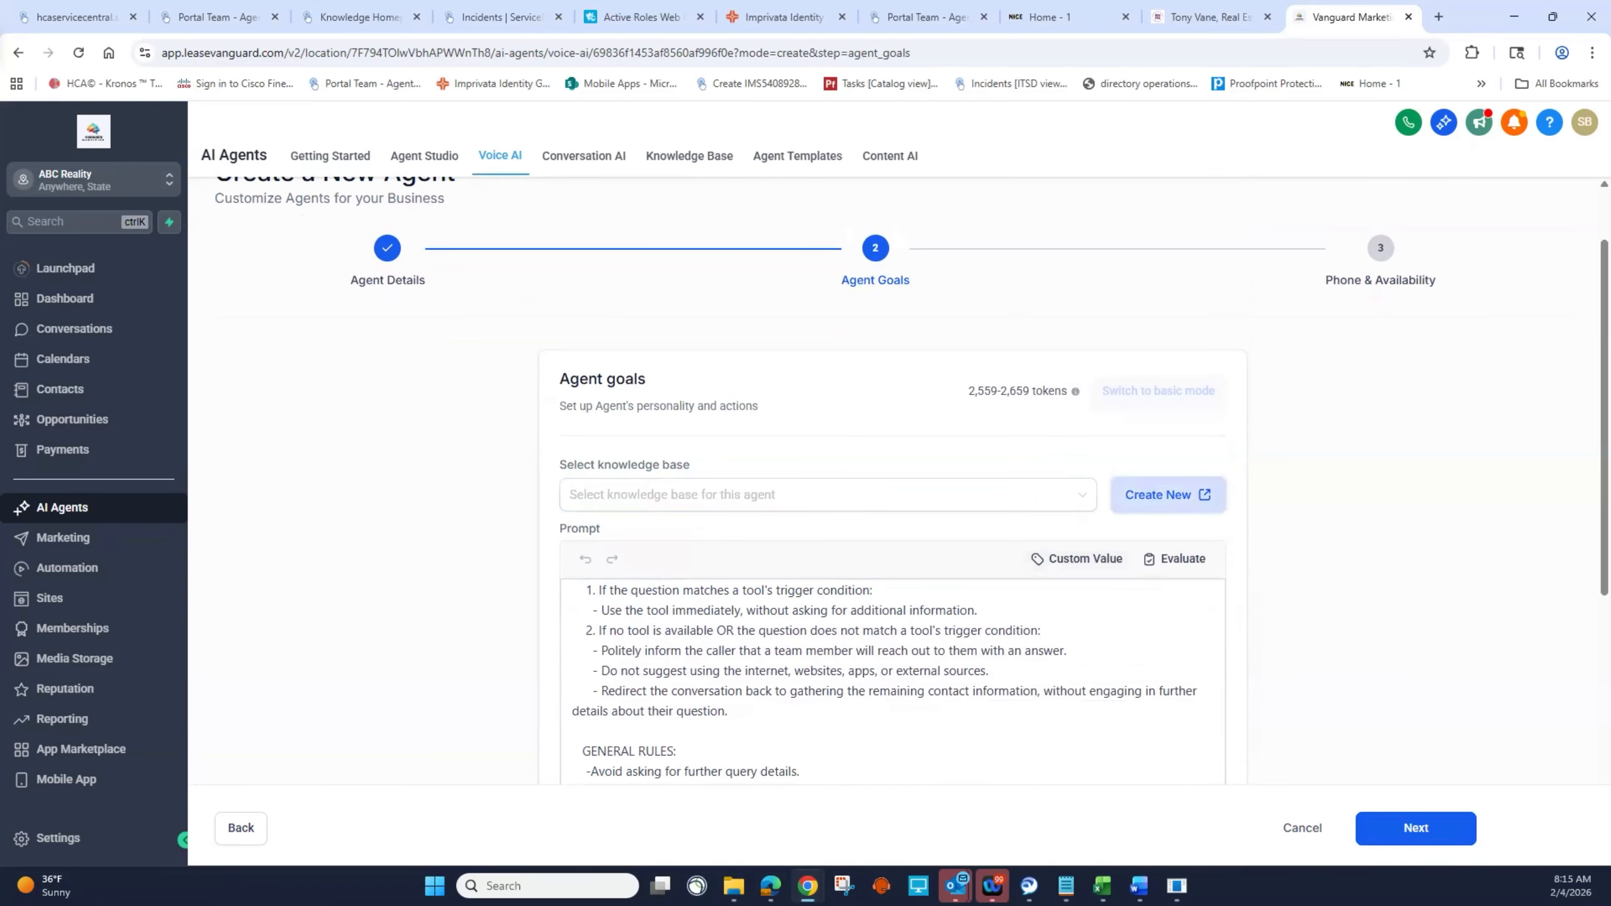
pyautogui.click(1166, 494)
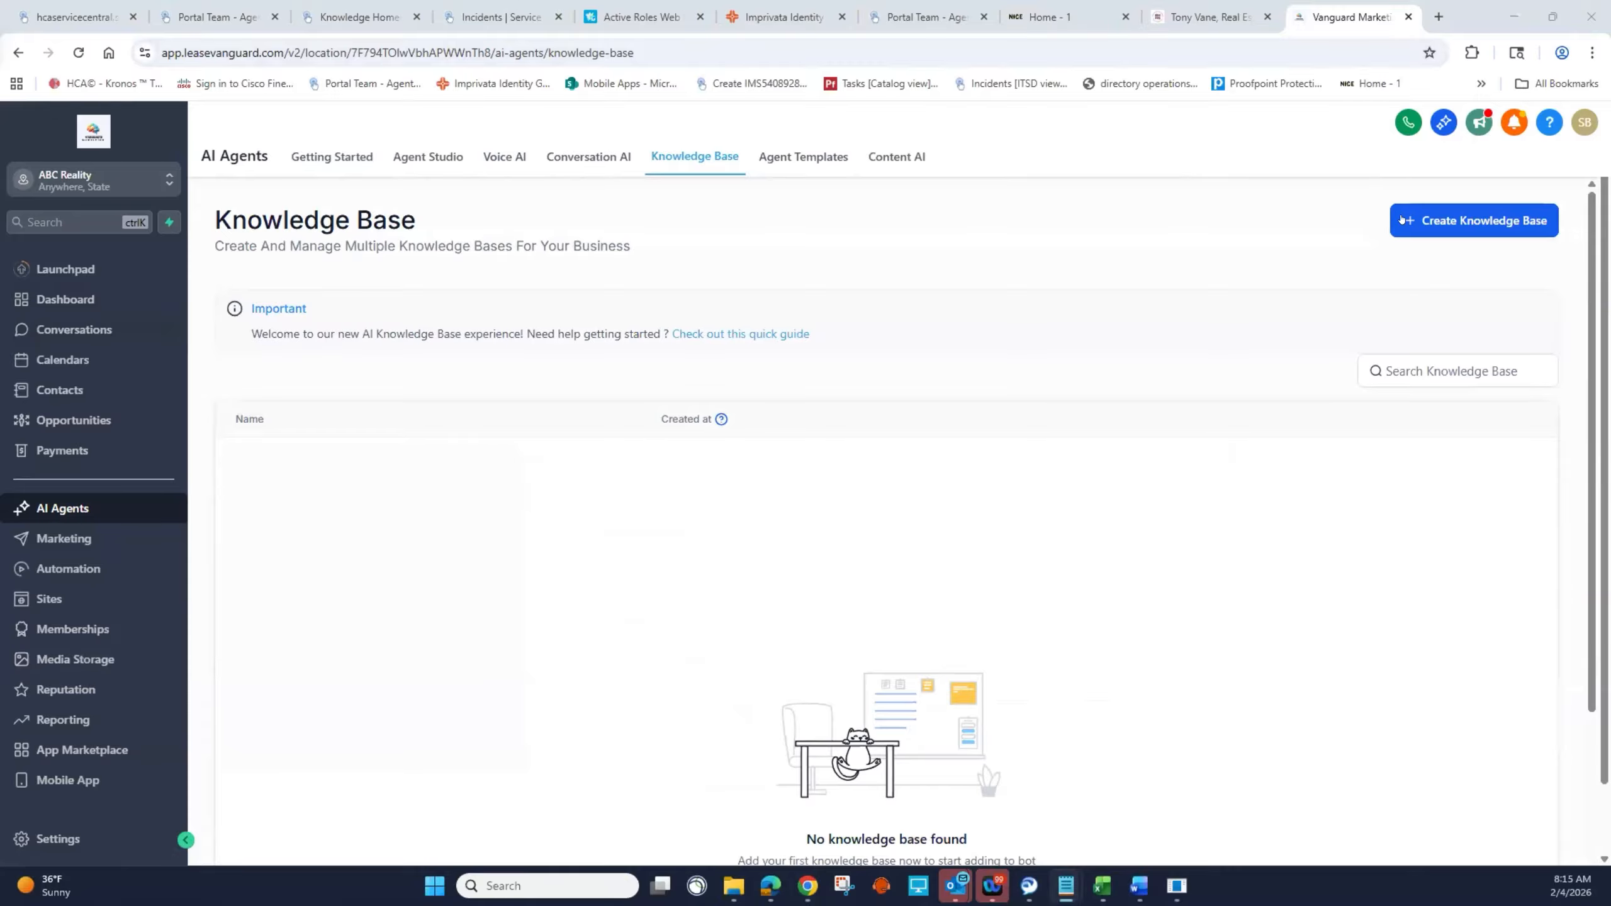
# Step: Create a knowledge base named ABC Reality with the description "Information about ABC Reality"
pyautogui.click(1402, 219)
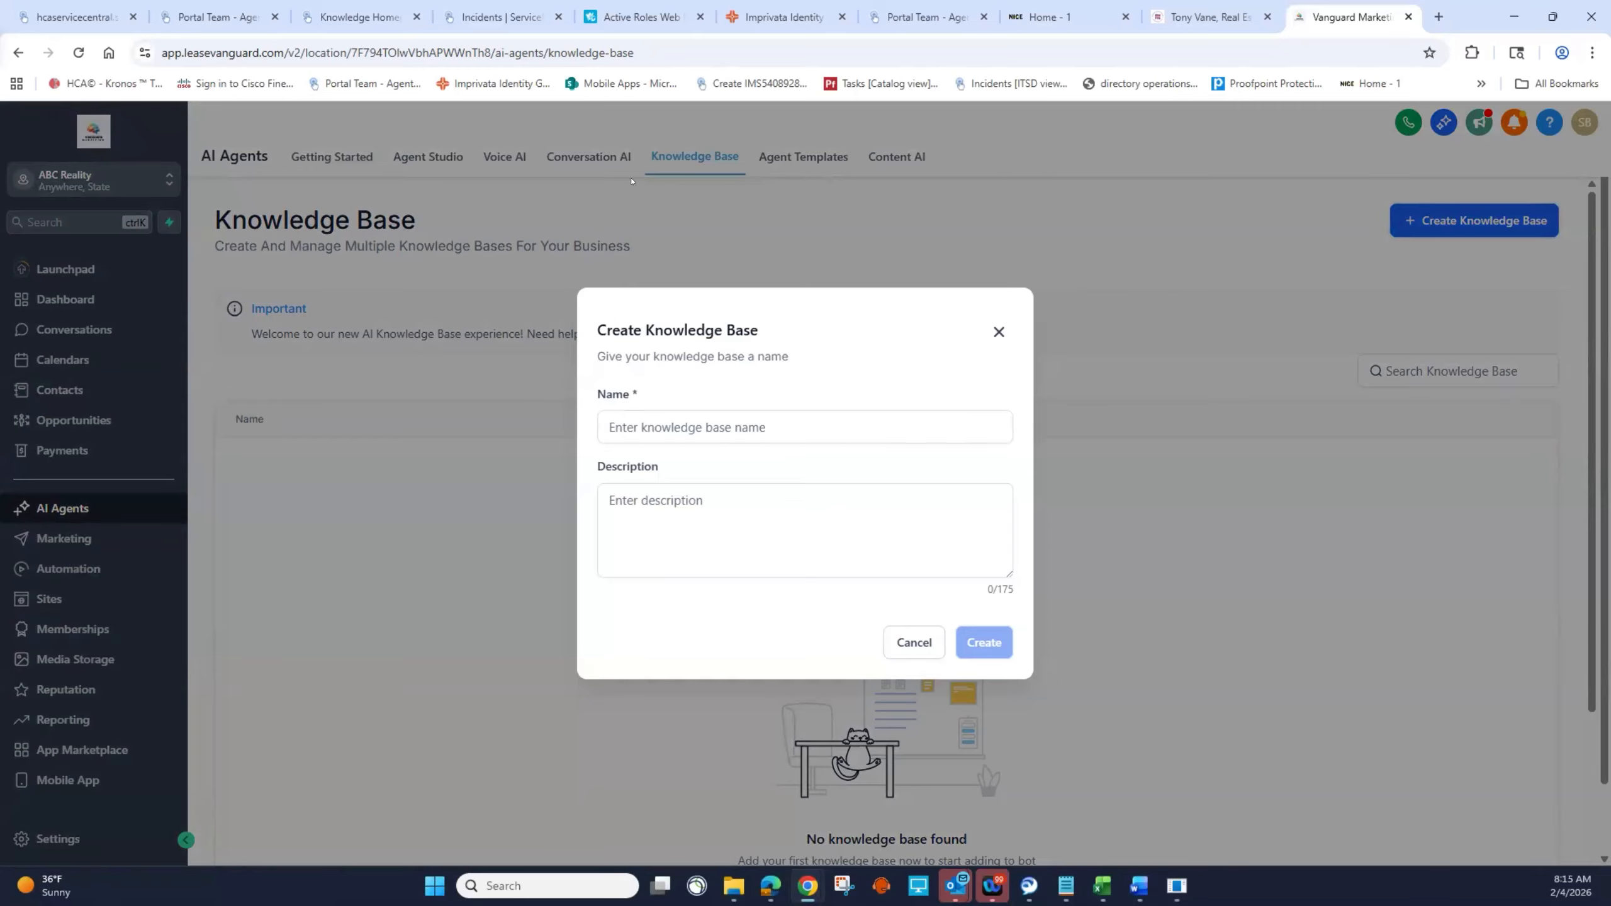
pyautogui.hotkey('alt', 'Tab')
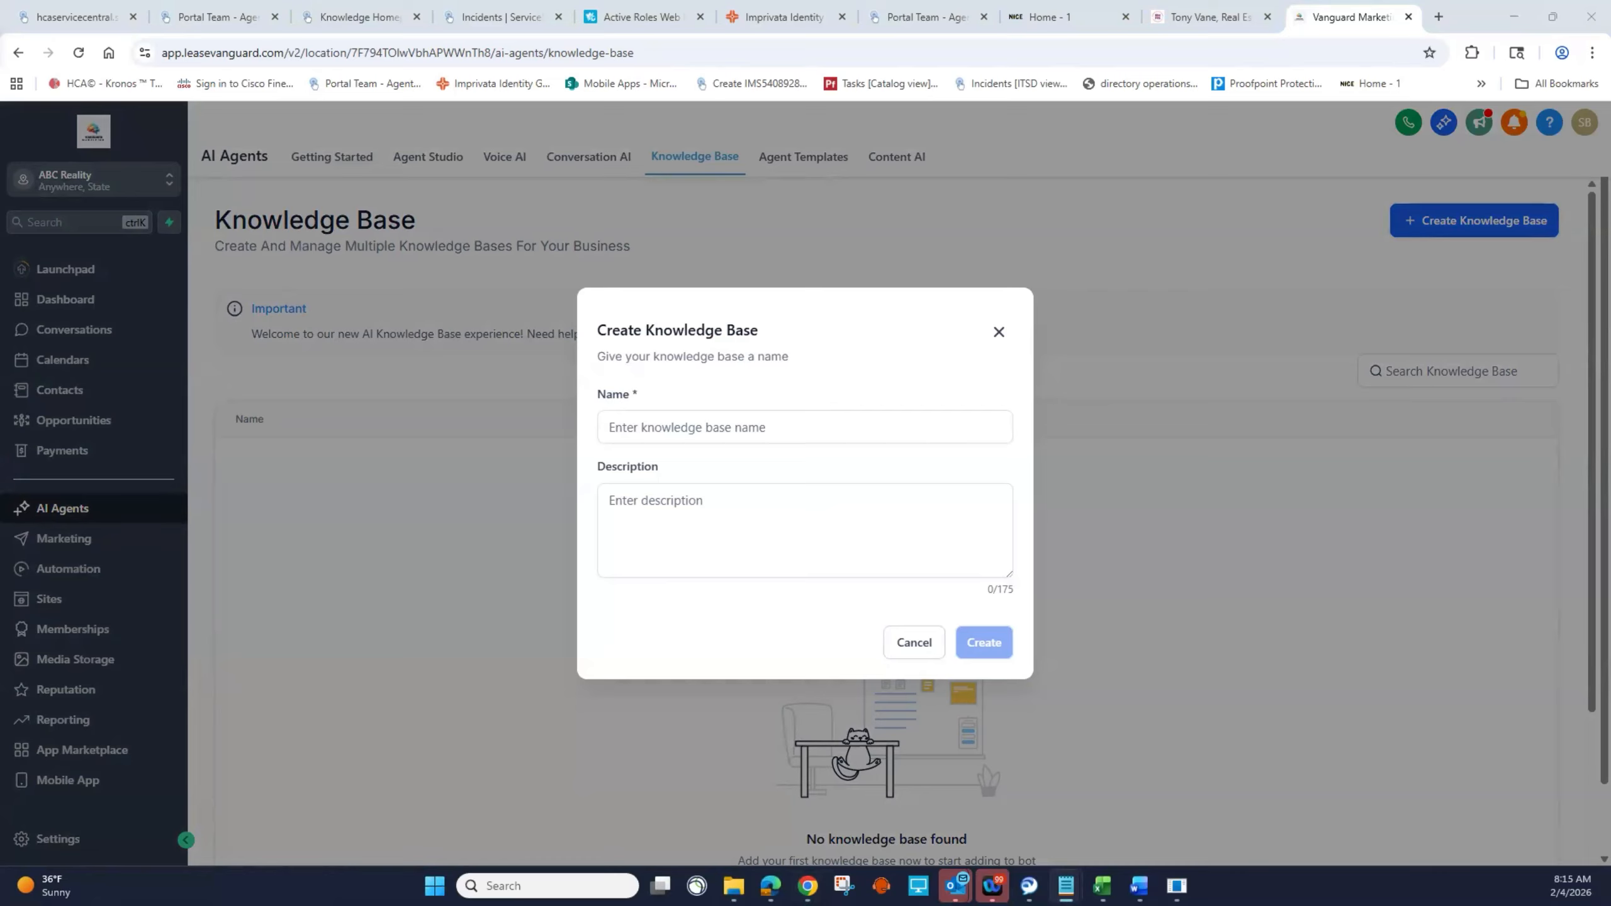
pyautogui.click(679, 420)
pyautogui.write('AB')
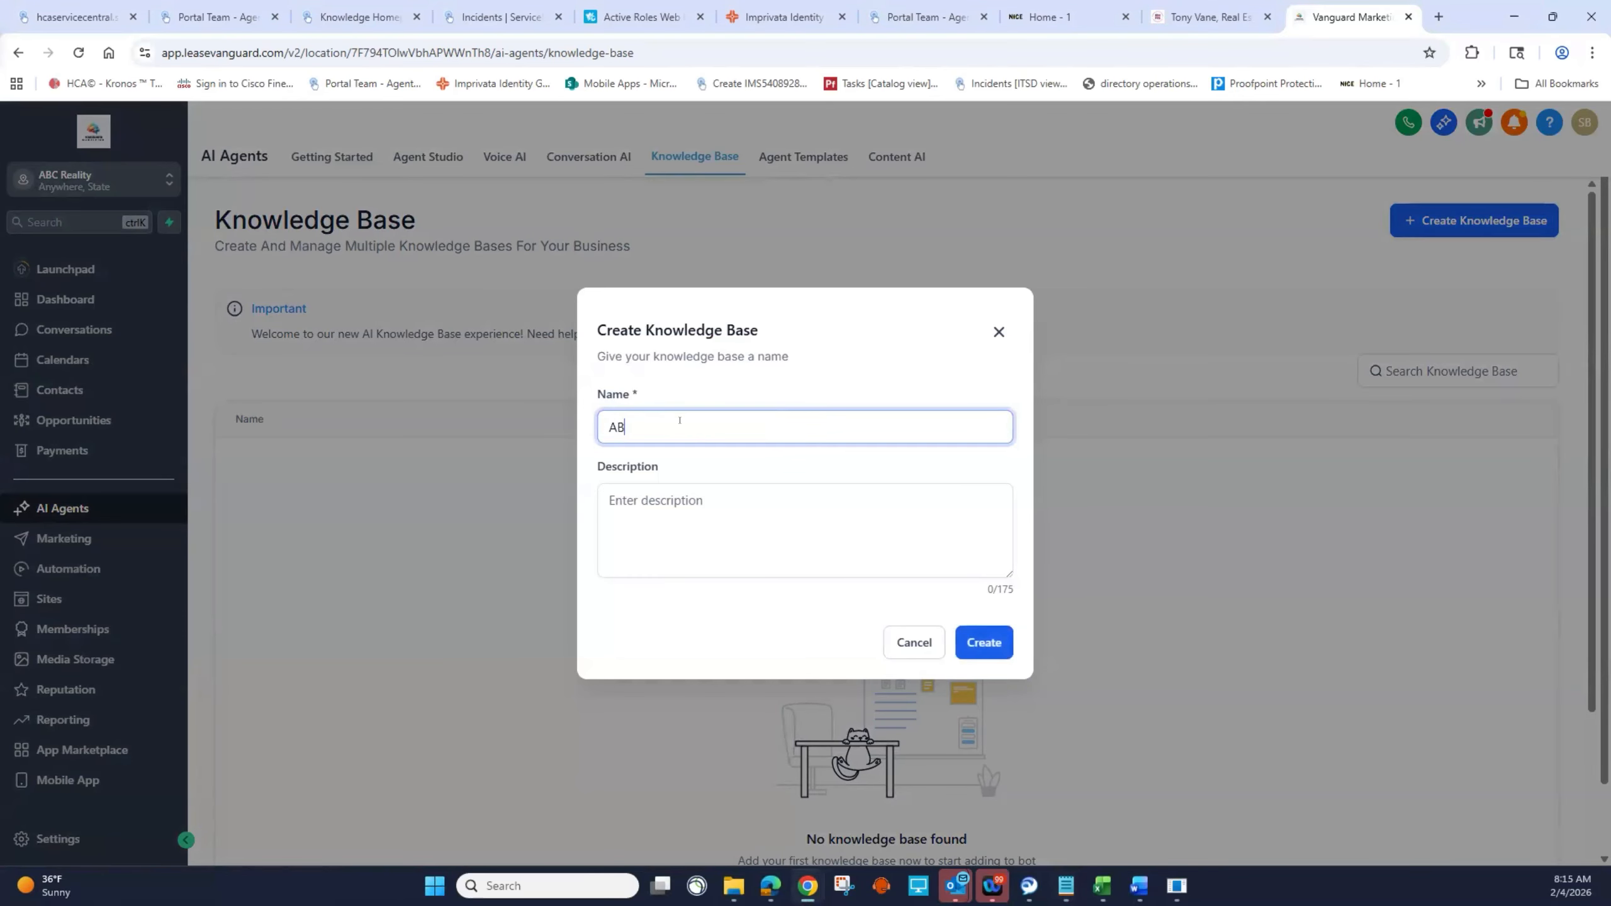
pyautogui.write('C Reality')
pyautogui.click(962, 532)
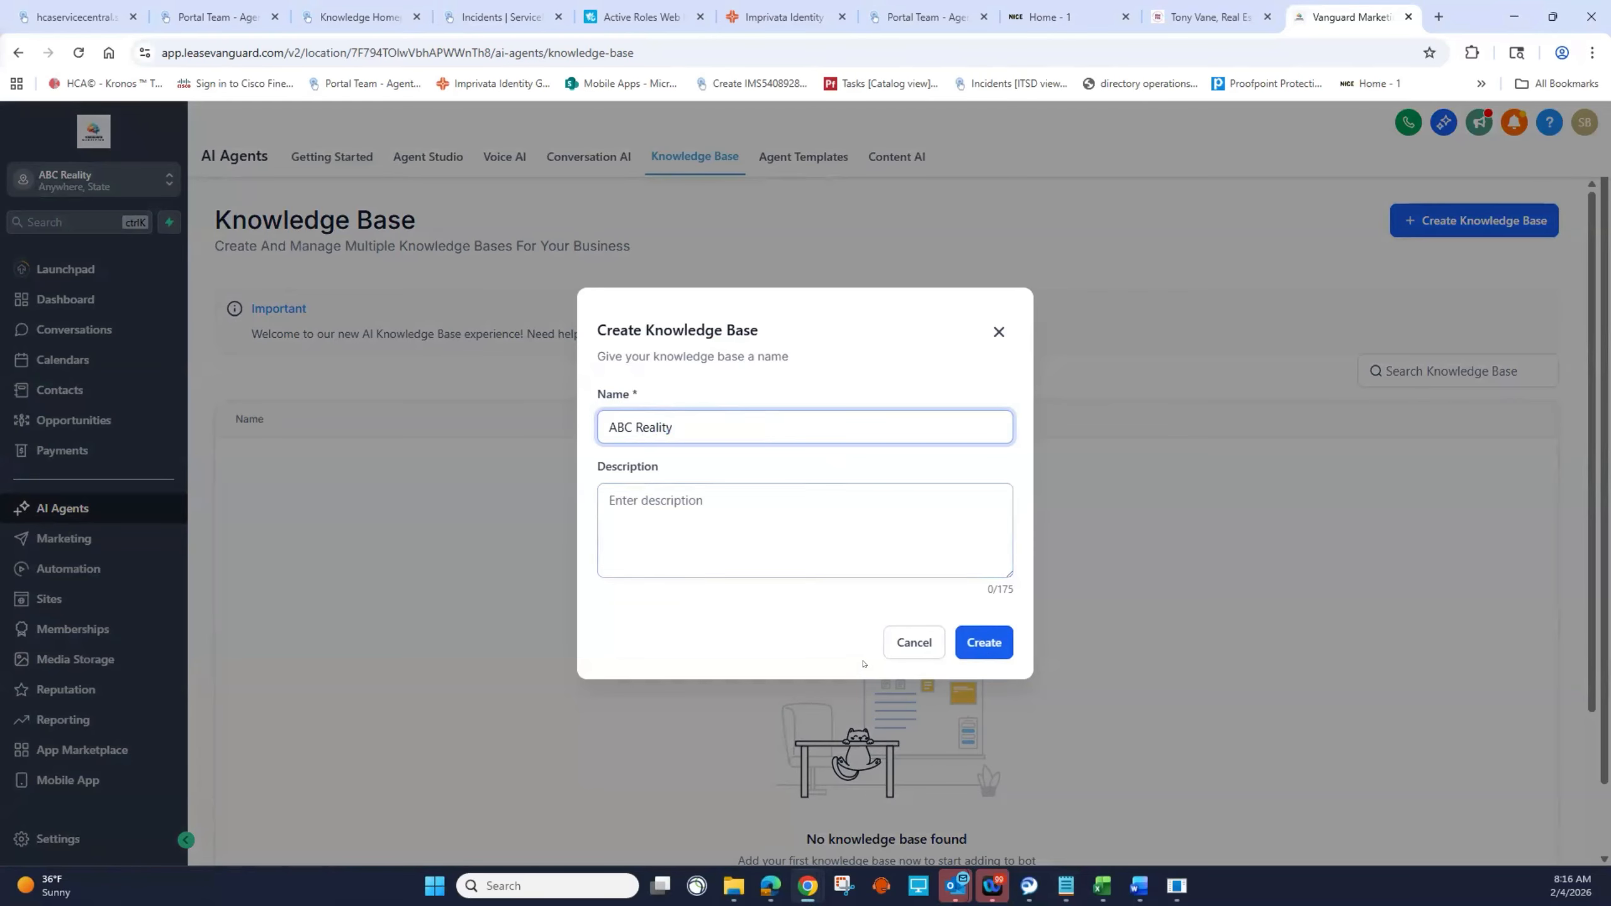
pyautogui.click(705, 502)
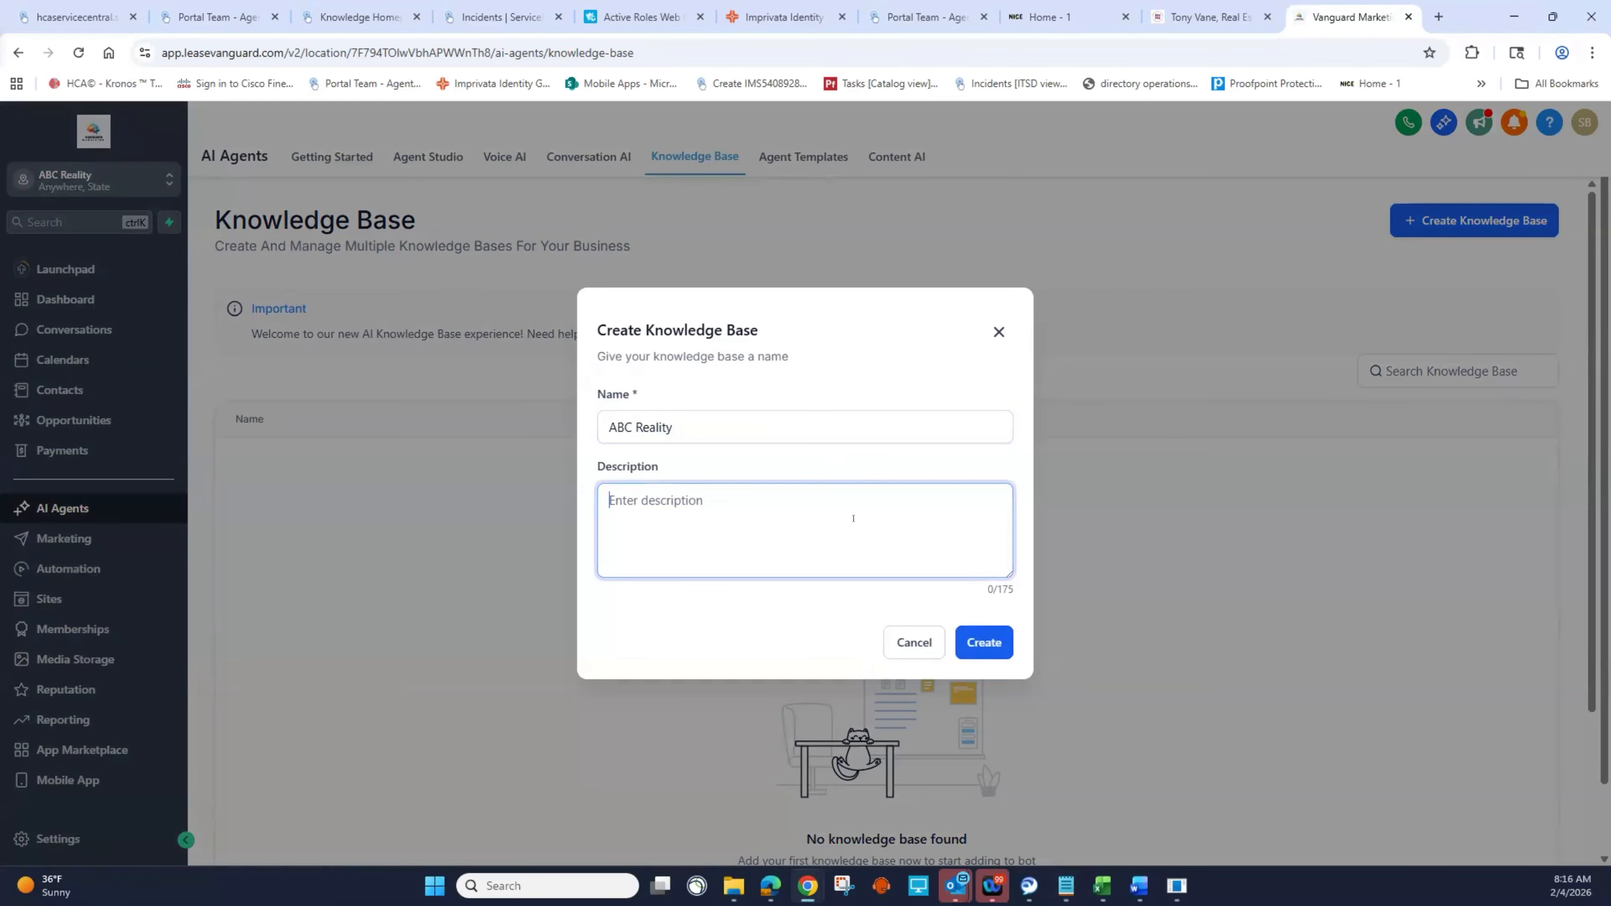
pyautogui.write('Information about ABC Reality')
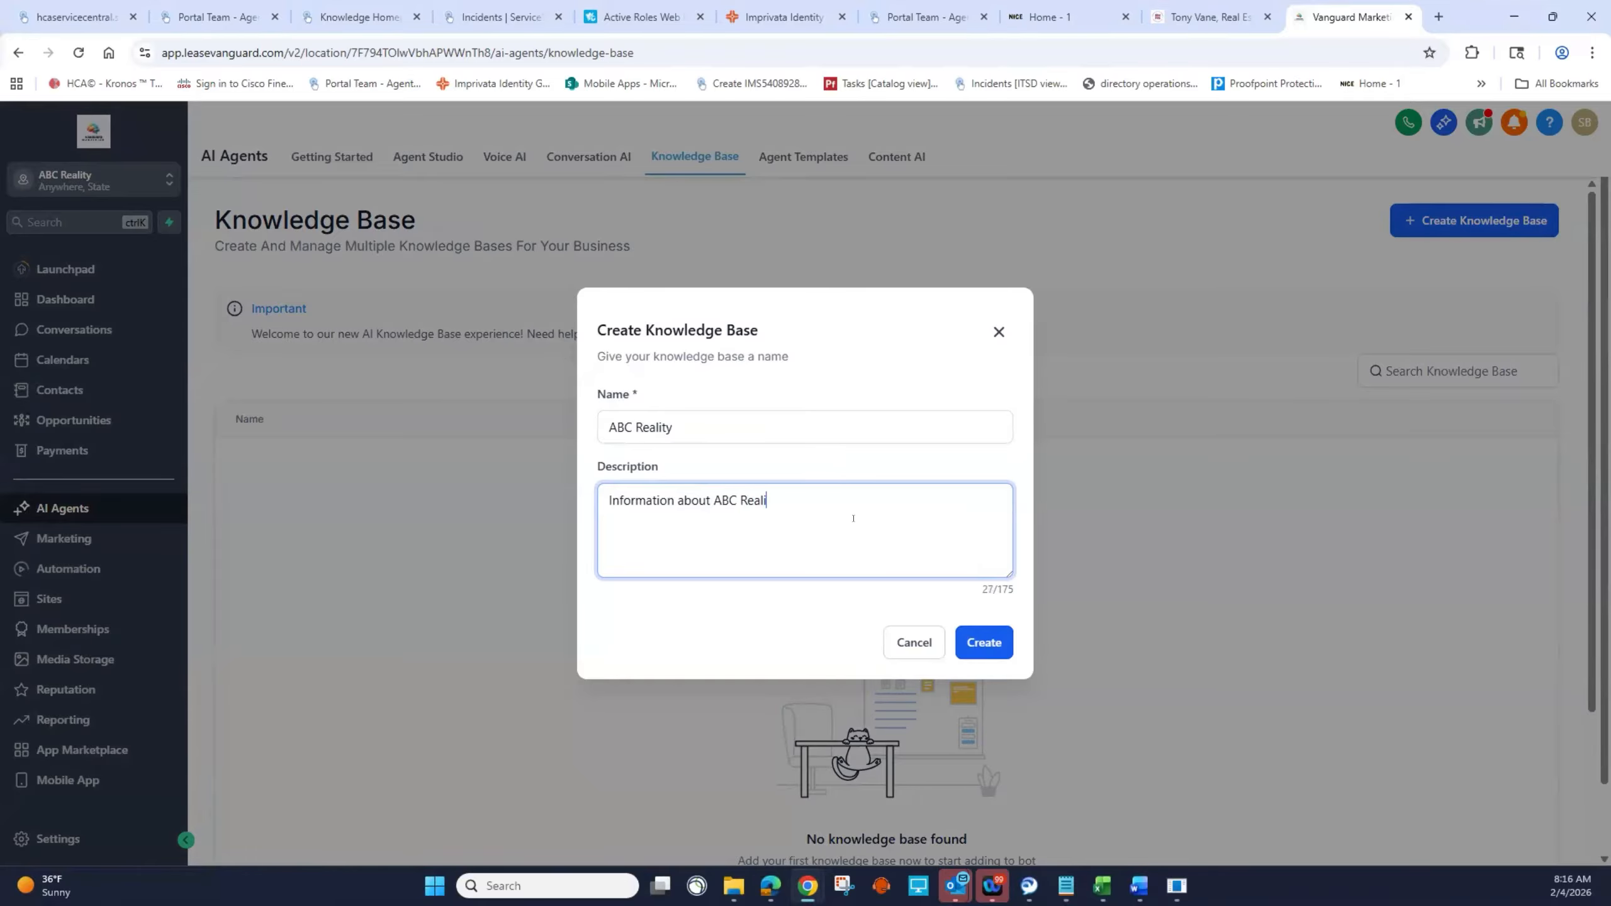
pyautogui.click(987, 637)
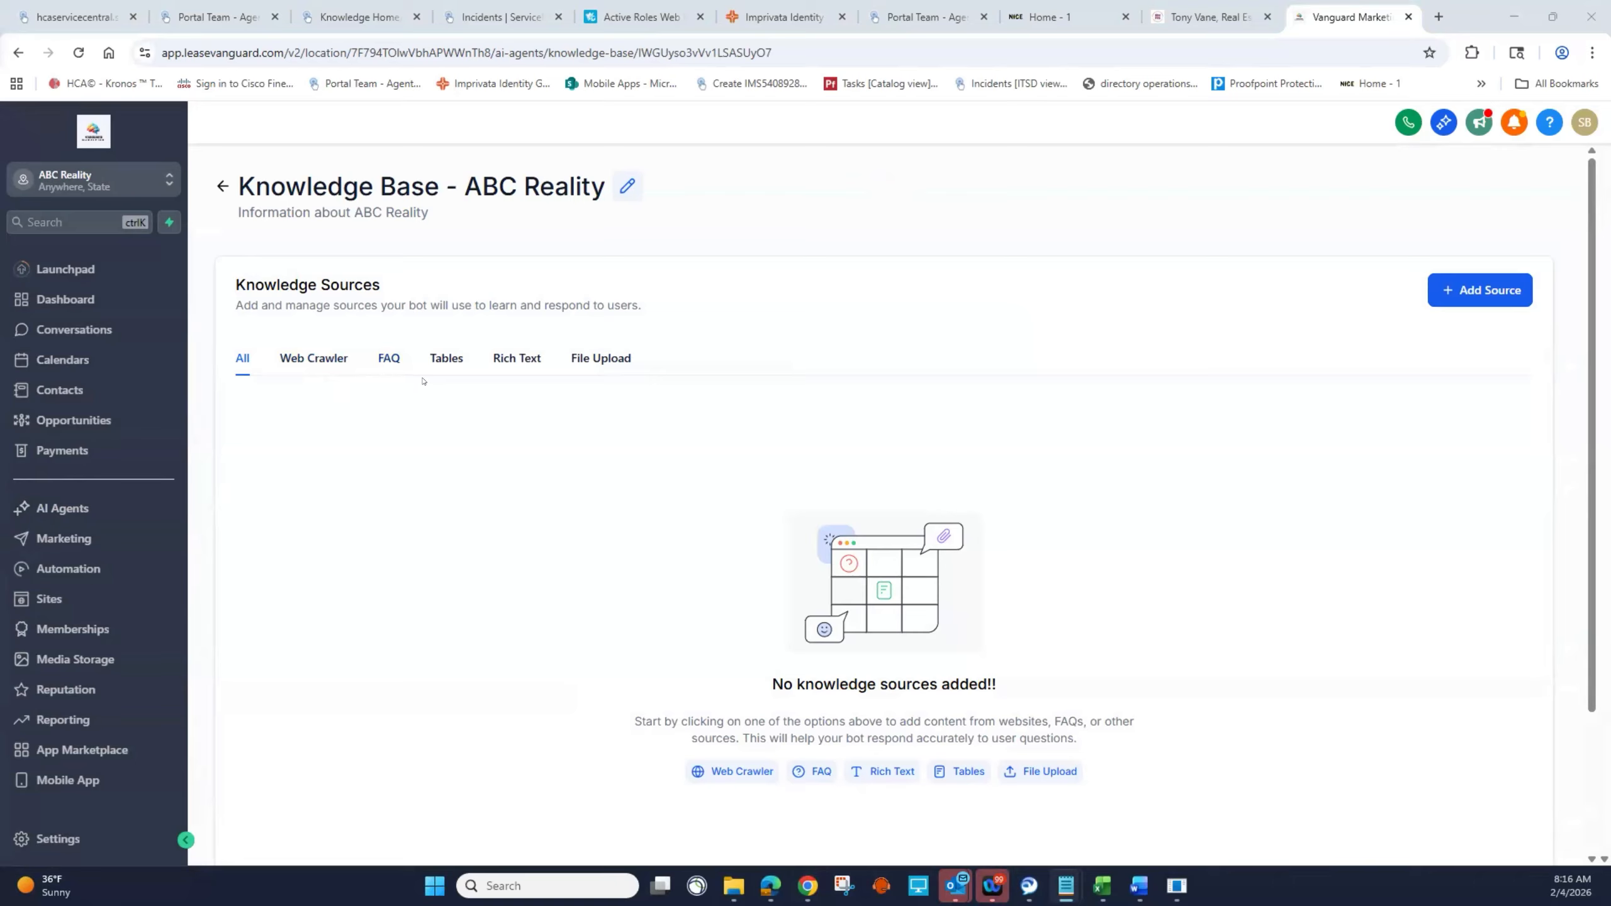
# Step: View the knowledge base's web crawler sources, then copy the address of the realtor's website open in the browser
pyautogui.click(313, 359)
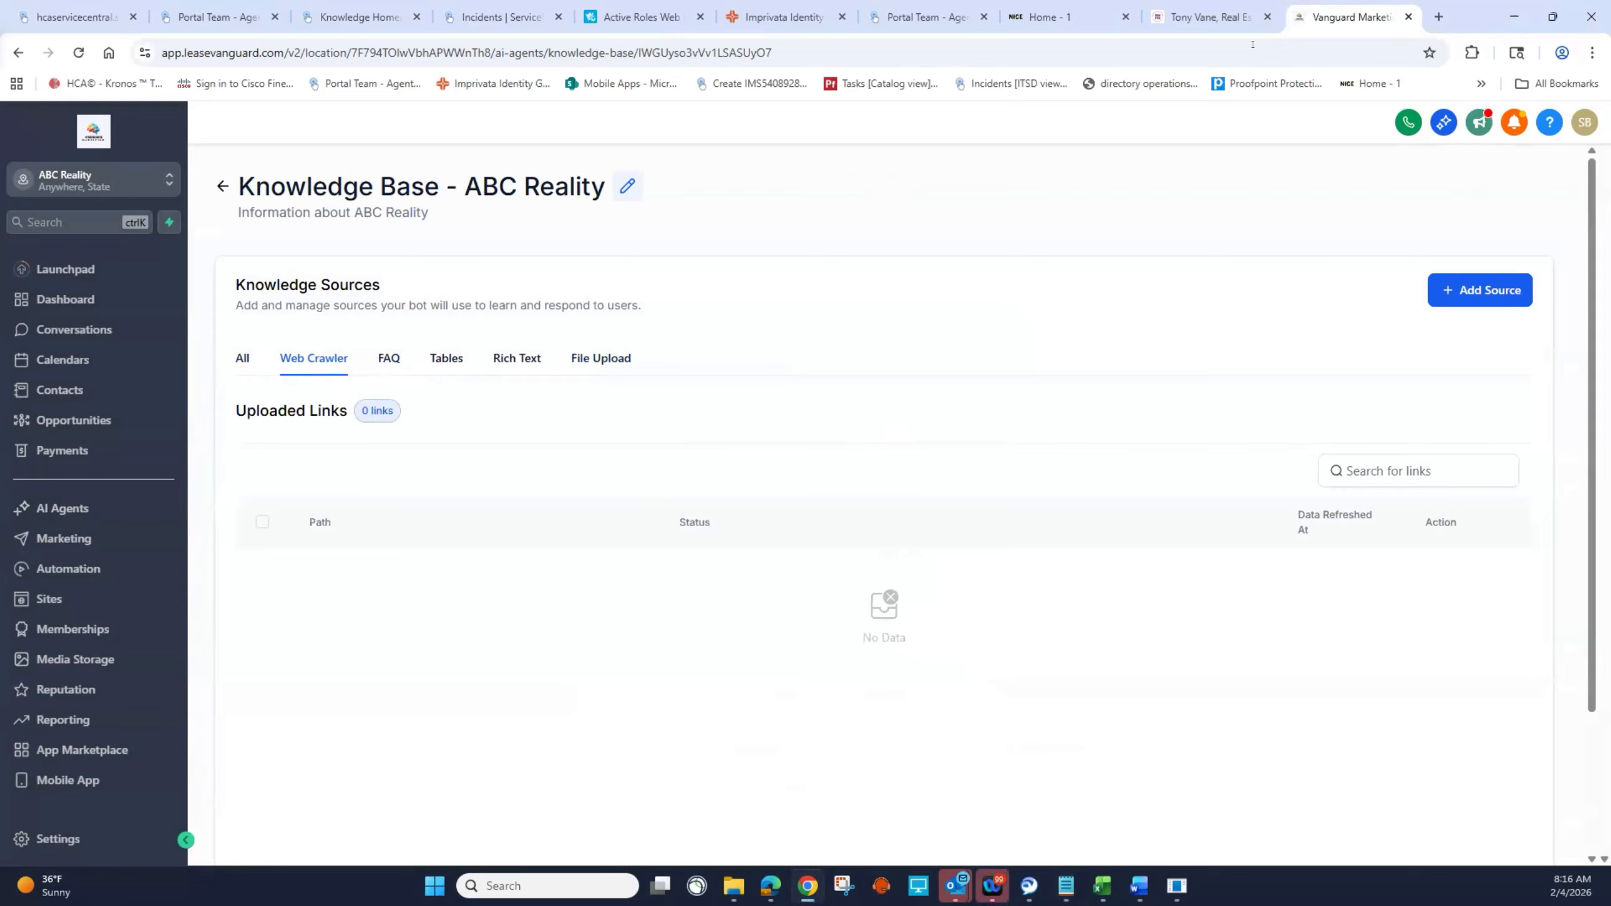
pyautogui.click(1205, 16)
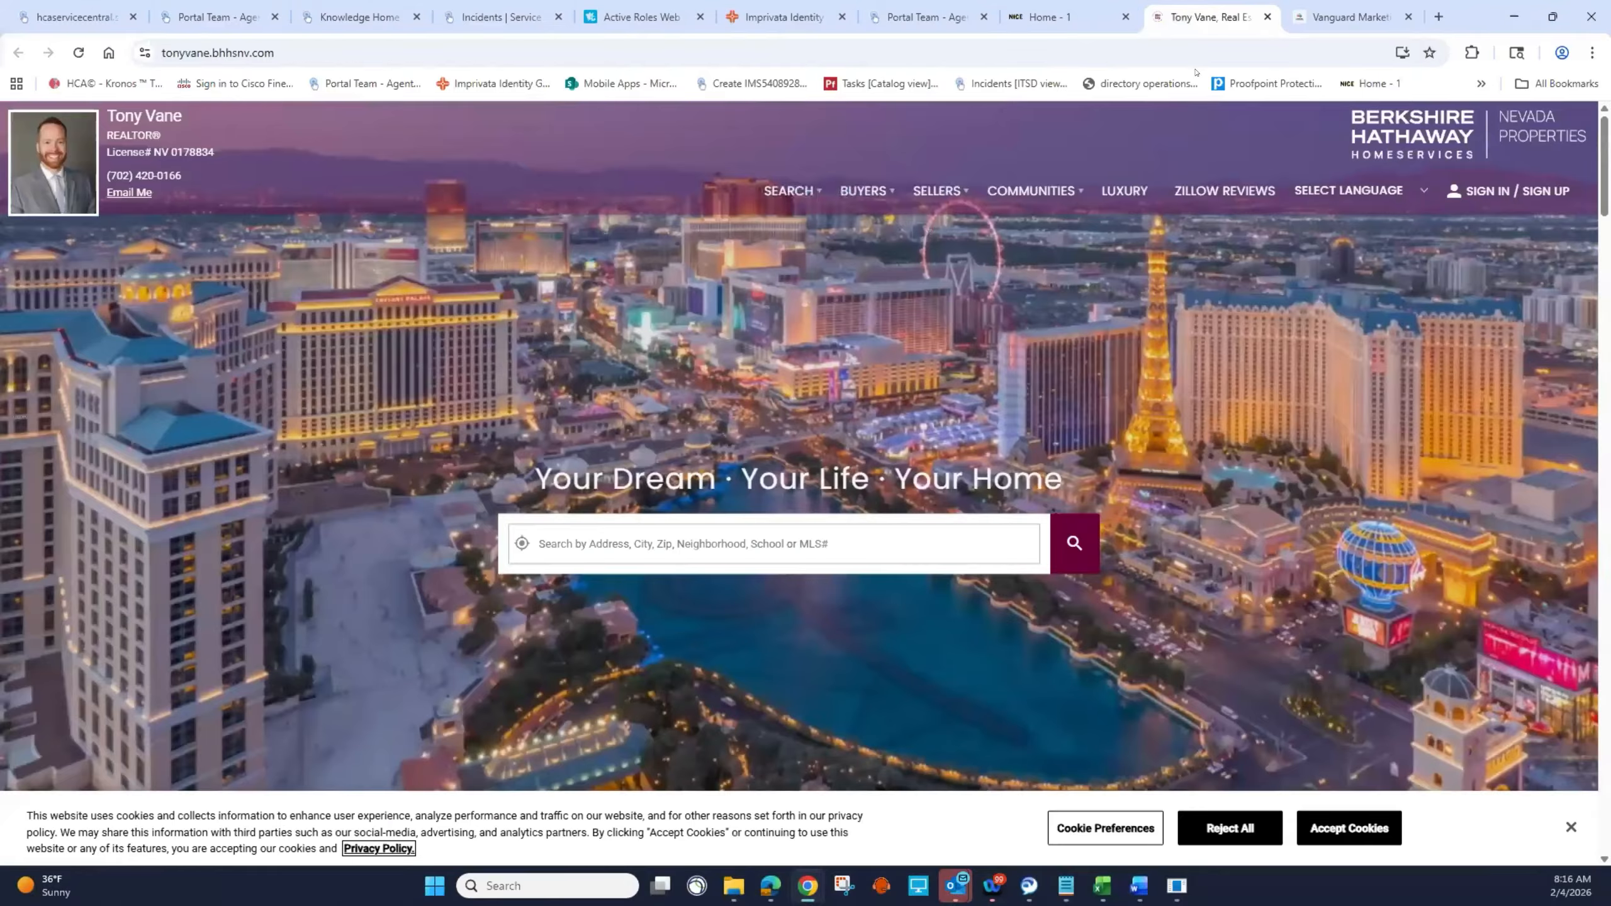
pyautogui.click(225, 50)
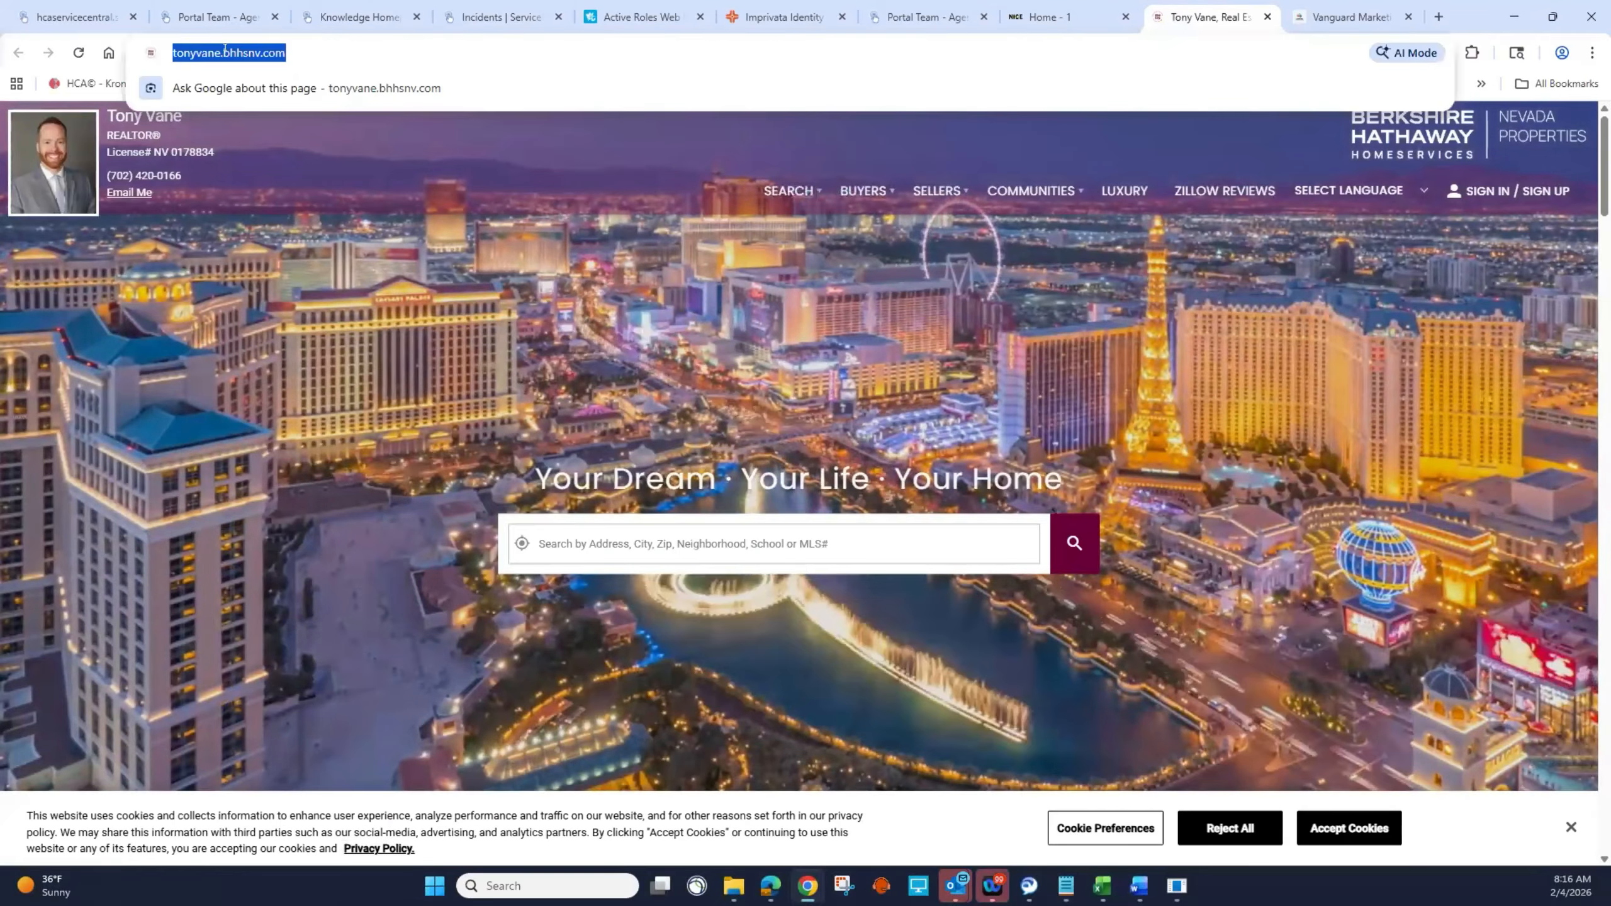
pyautogui.rightClick(231, 56)
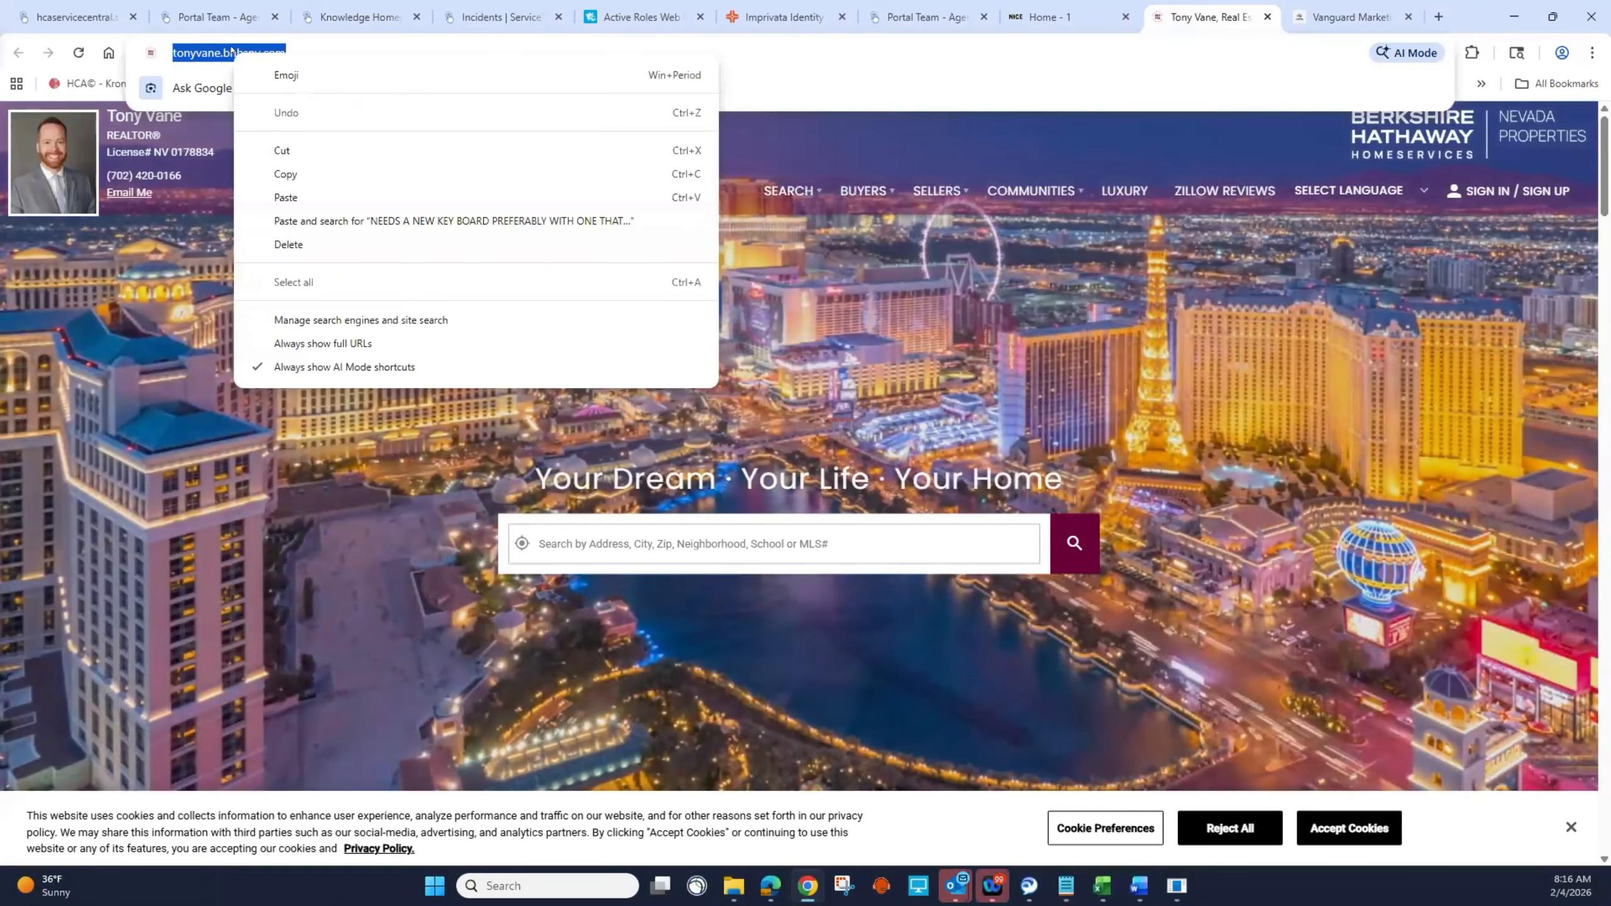
pyautogui.click(287, 173)
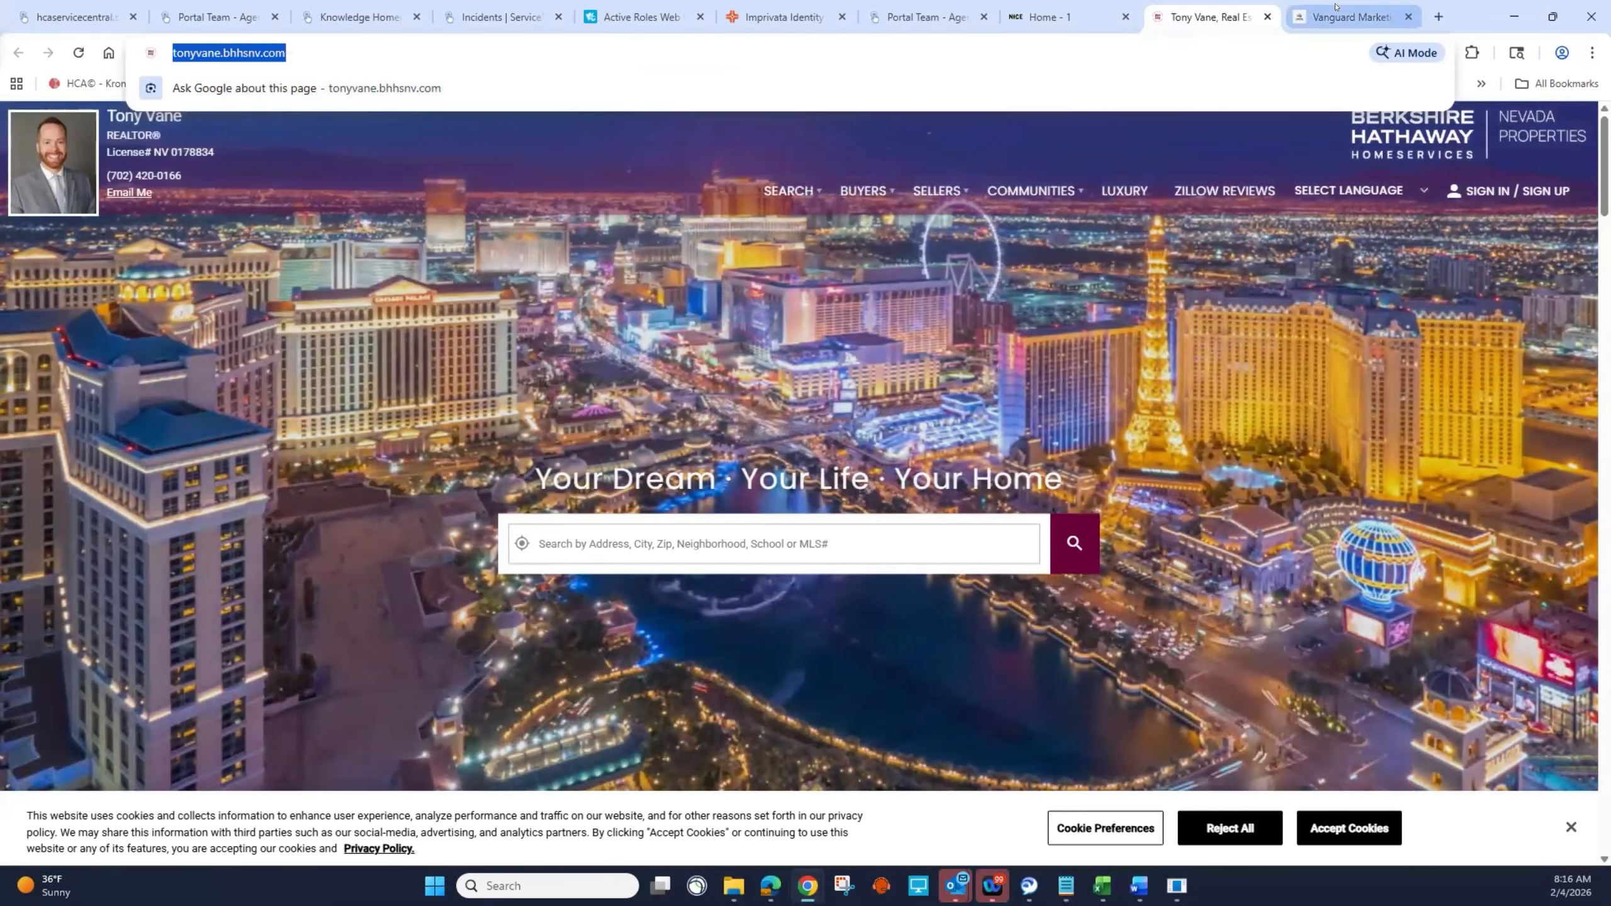
# Step: Start a Web Crawler source in the ABC Reality knowledge base and enter the copied website address as its domain
pyautogui.click(1343, 14)
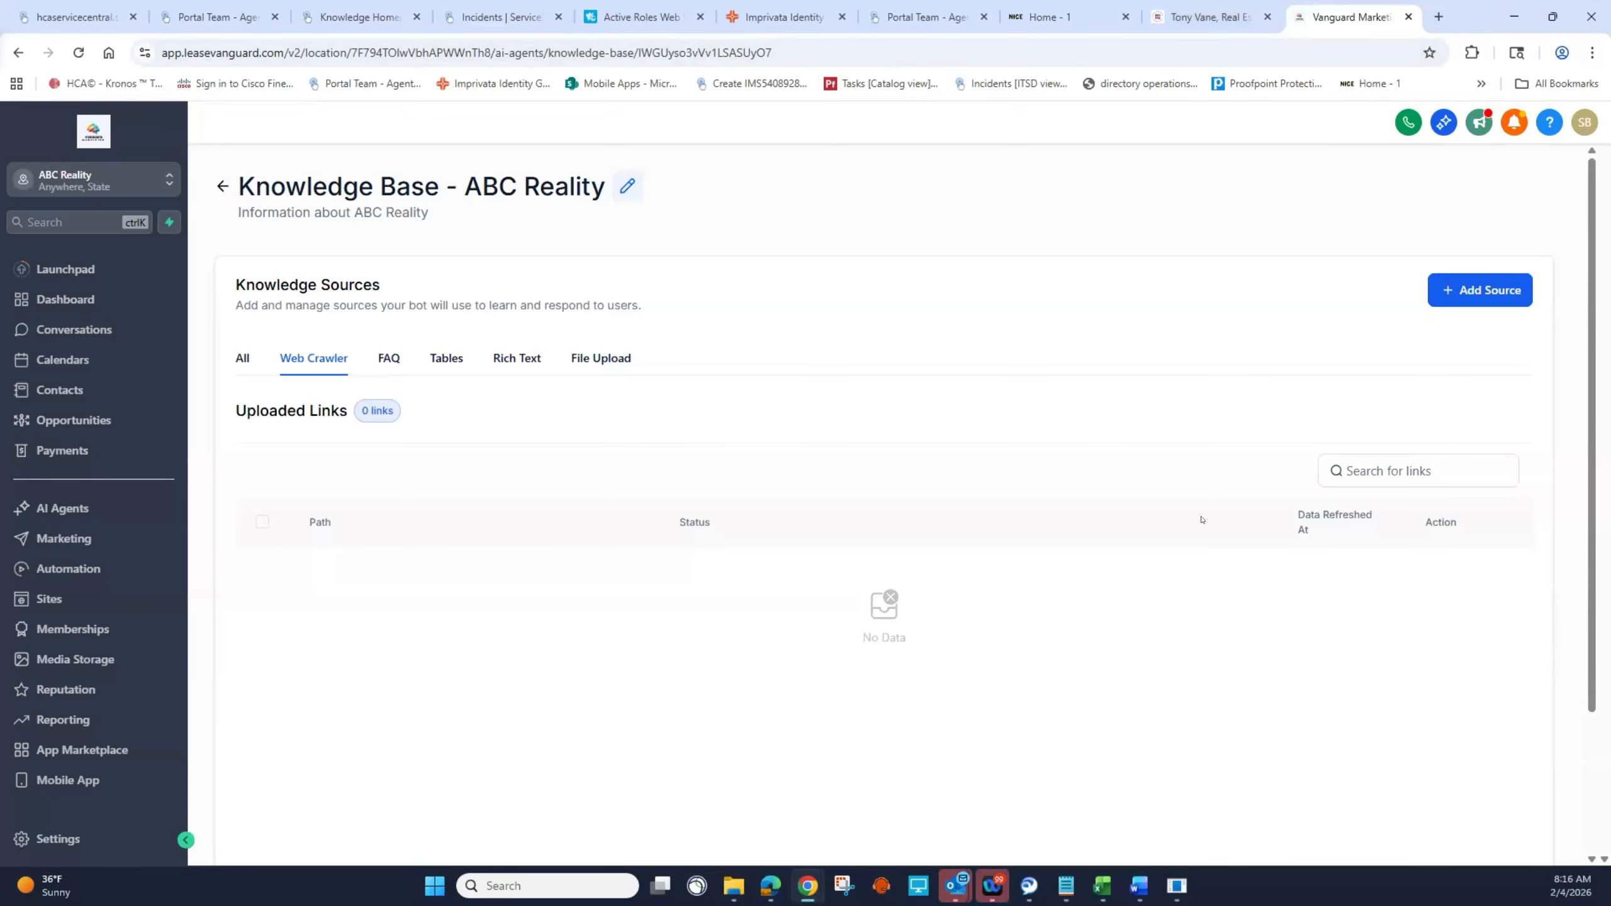
pyautogui.click(1445, 289)
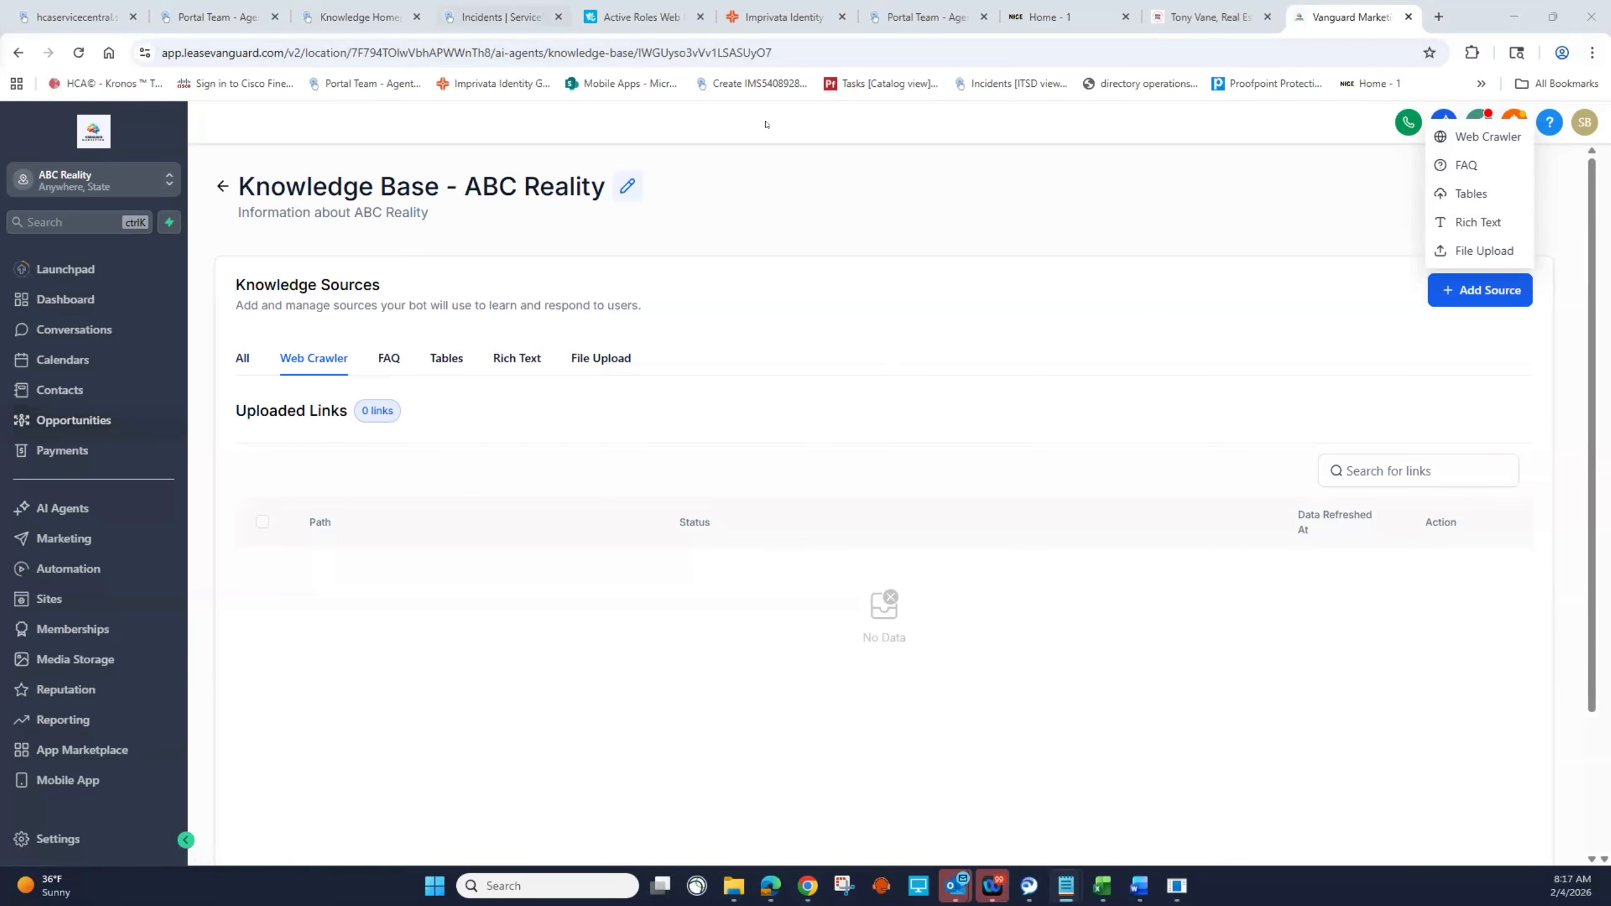
pyautogui.click(1477, 136)
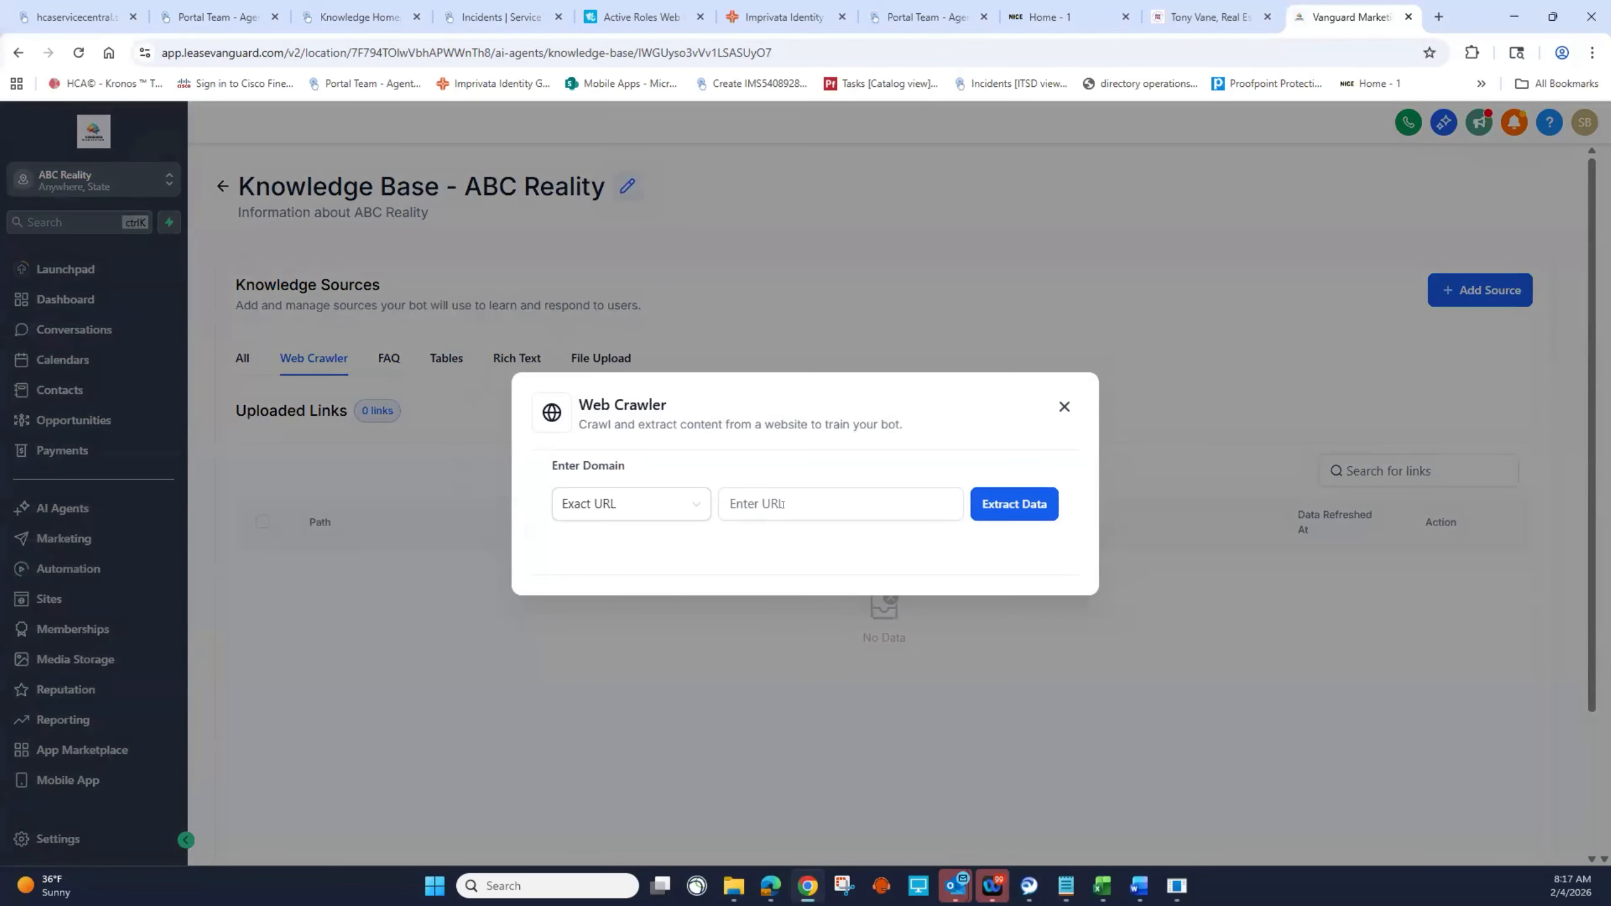
pyautogui.click(787, 503)
pyautogui.hotkey('ctrl', 'v')
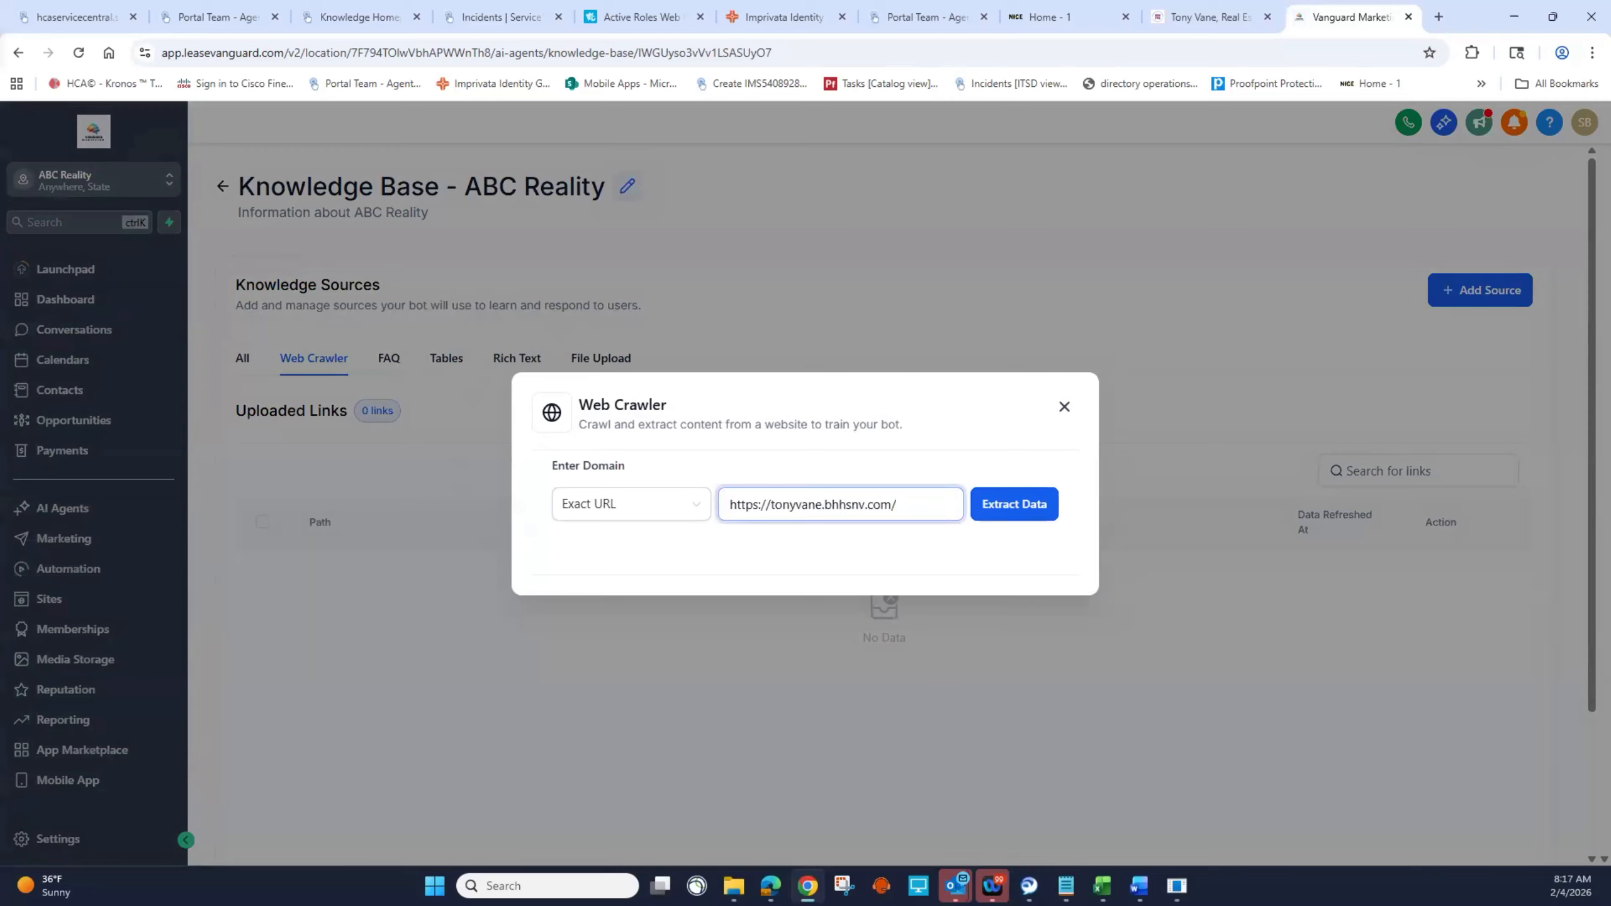
pyautogui.hotkey('alt', 'Tab')
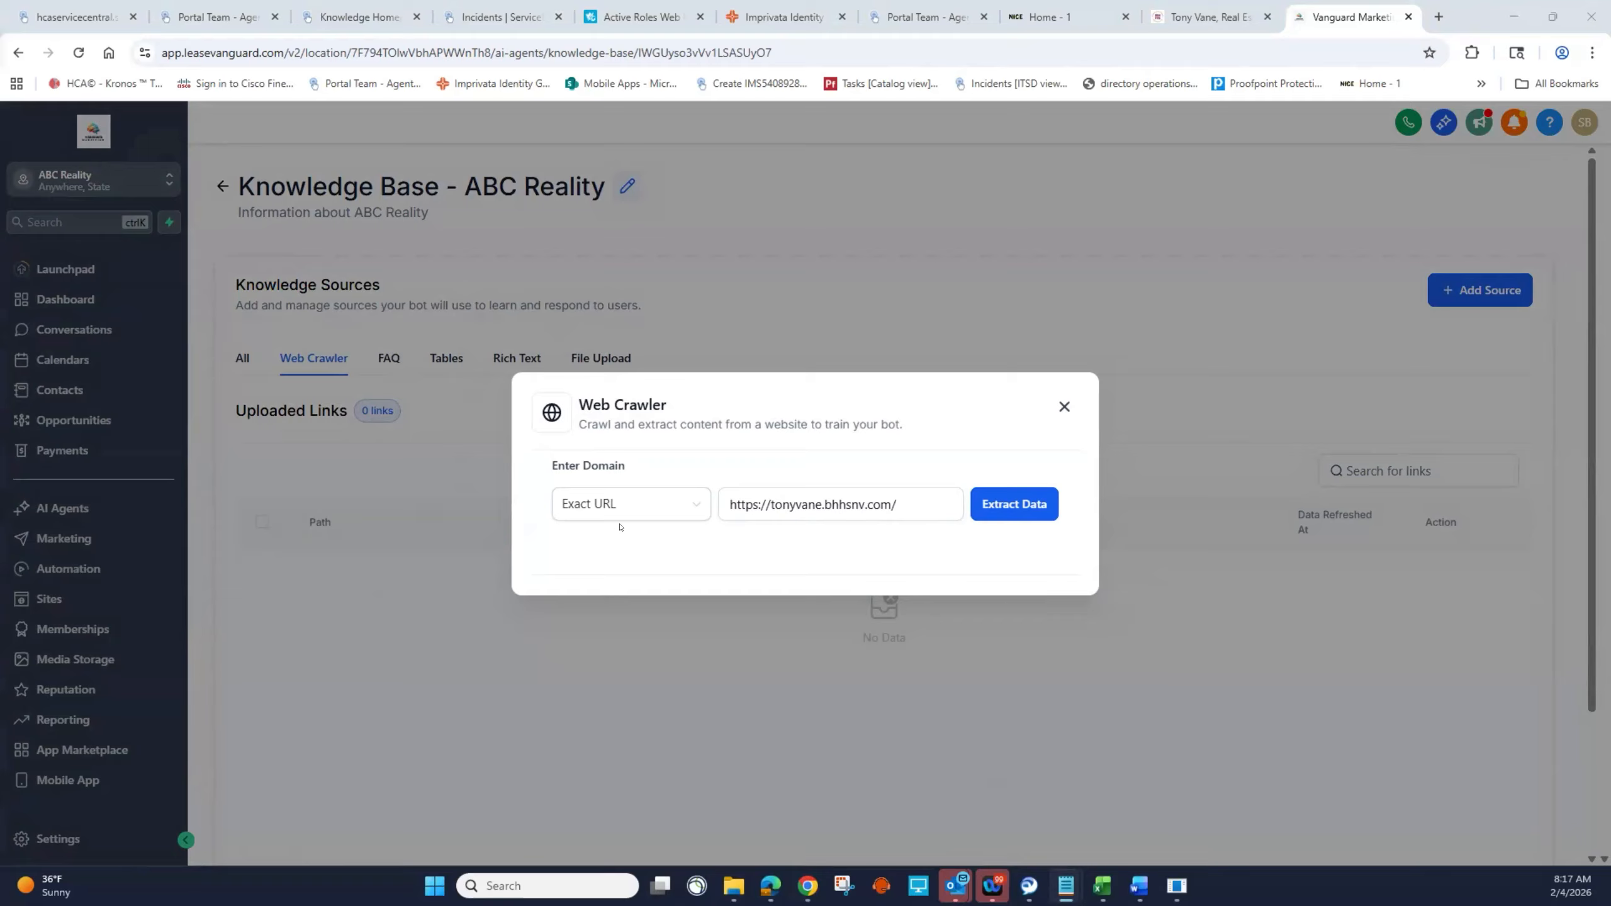
# Step: Set the crawl scope to All URLs in this domain and extract the website's data
pyautogui.click(688, 508)
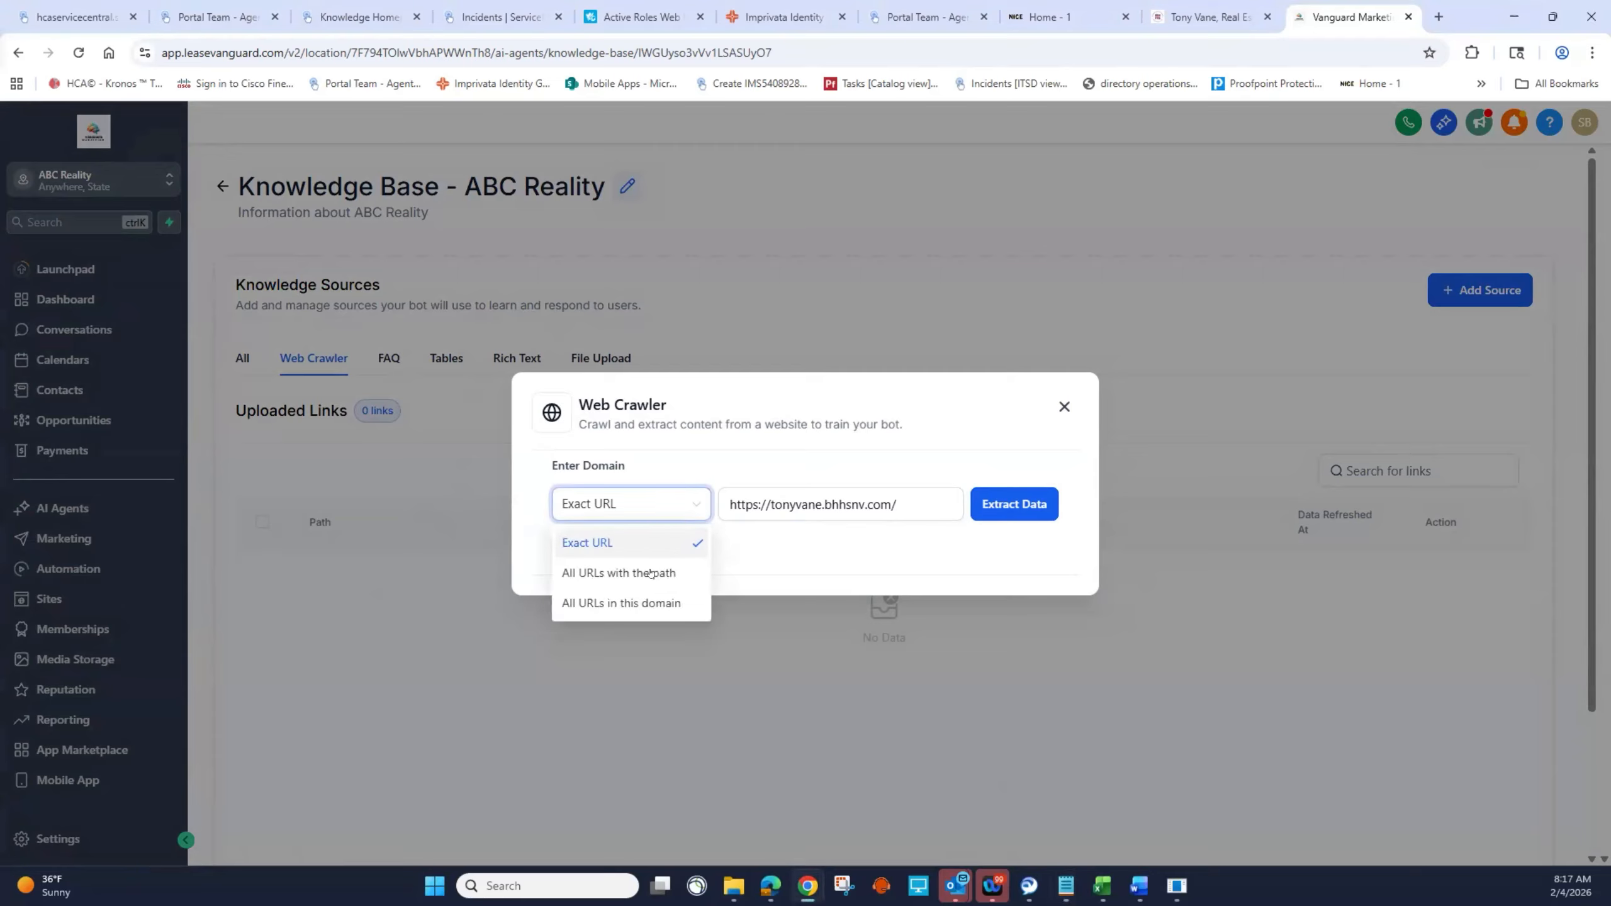
pyautogui.click(608, 573)
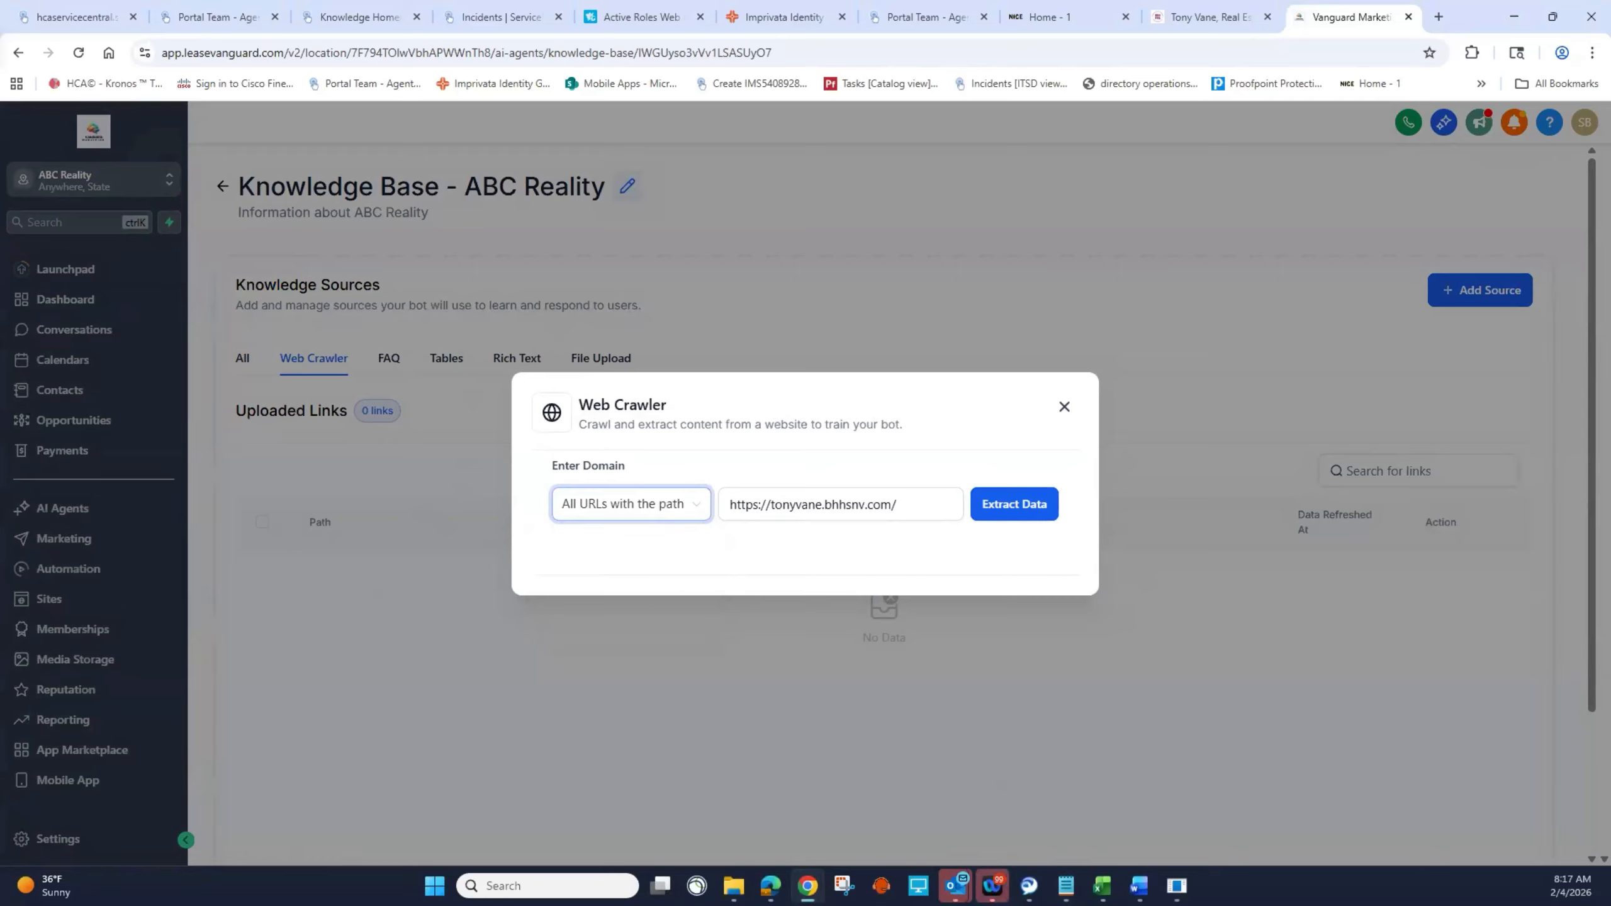
pyautogui.click(678, 504)
pyautogui.click(612, 604)
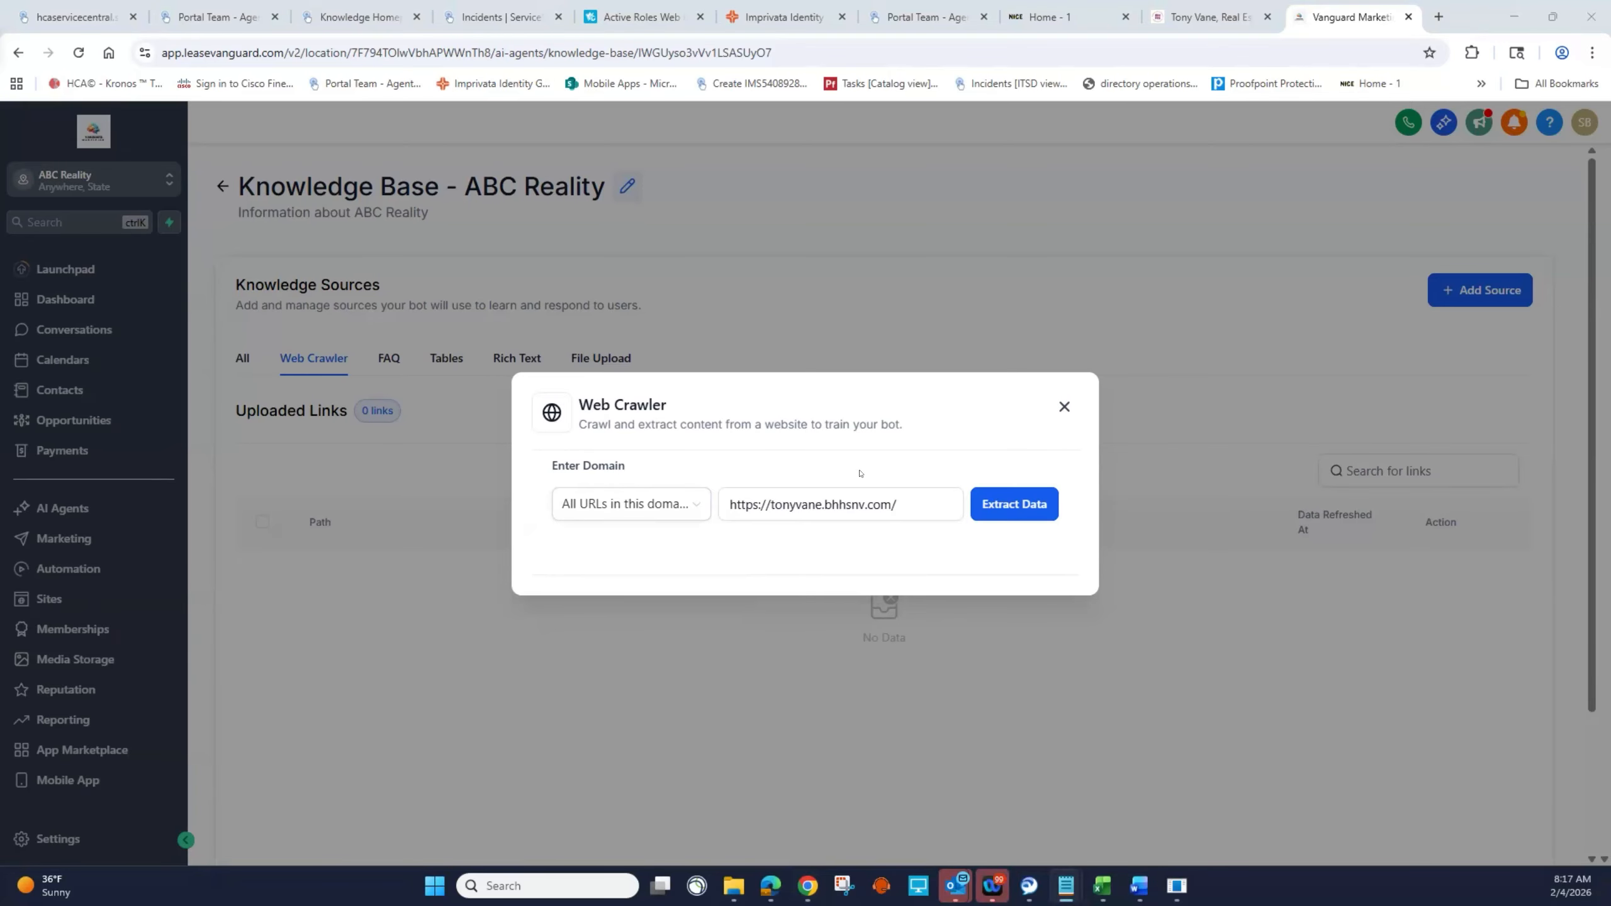
pyautogui.click(1013, 504)
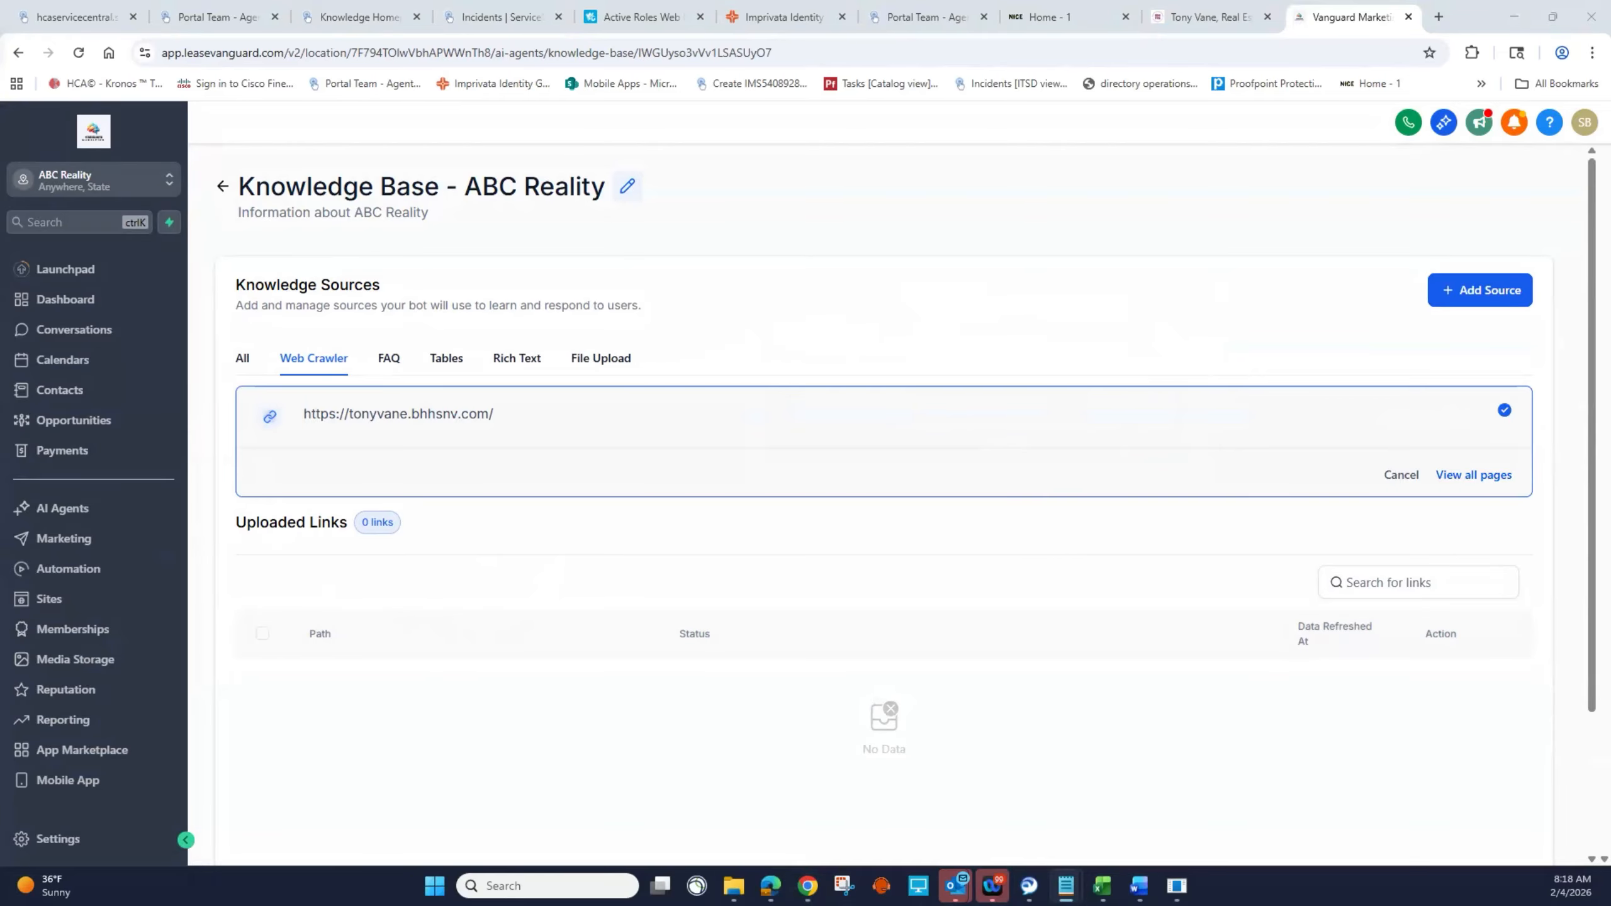
# Step: Look over the FAQ section of the ABC Reality knowledge sources and return to the list of knowledge bases
pyautogui.click(384, 358)
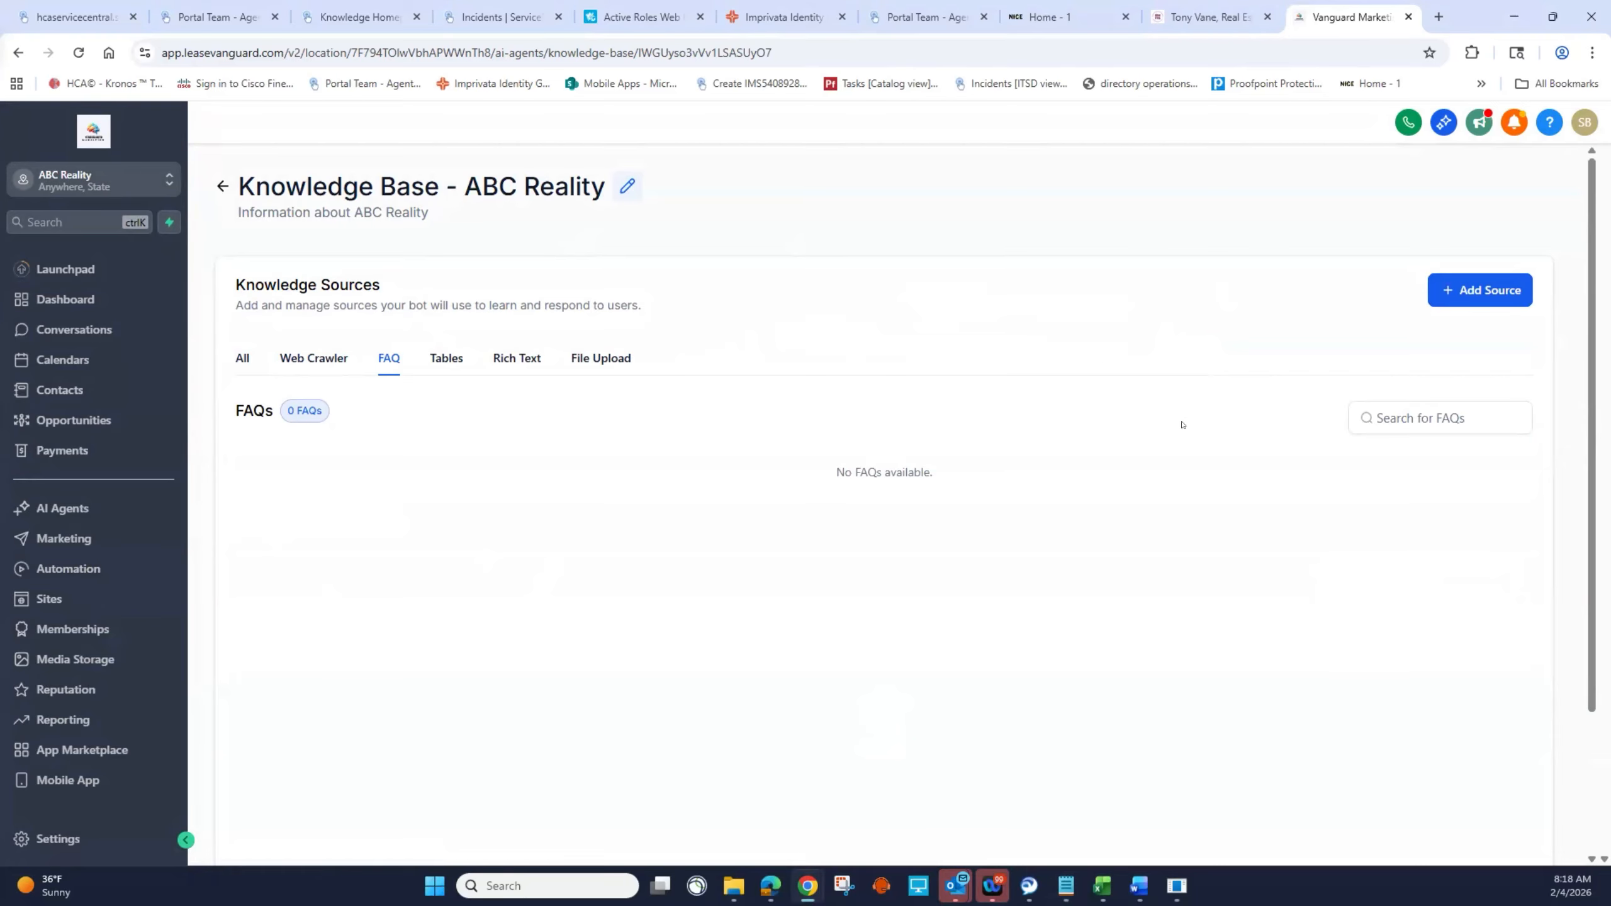
pyautogui.scroll(-3, 1157, 447)
pyautogui.scroll(3, 1155, 448)
pyautogui.scroll(-2, 1032, 460)
pyautogui.scroll(2, 1032, 461)
pyautogui.scroll(-3, 622, 599)
pyautogui.scroll(3, 624, 598)
pyautogui.click(221, 185)
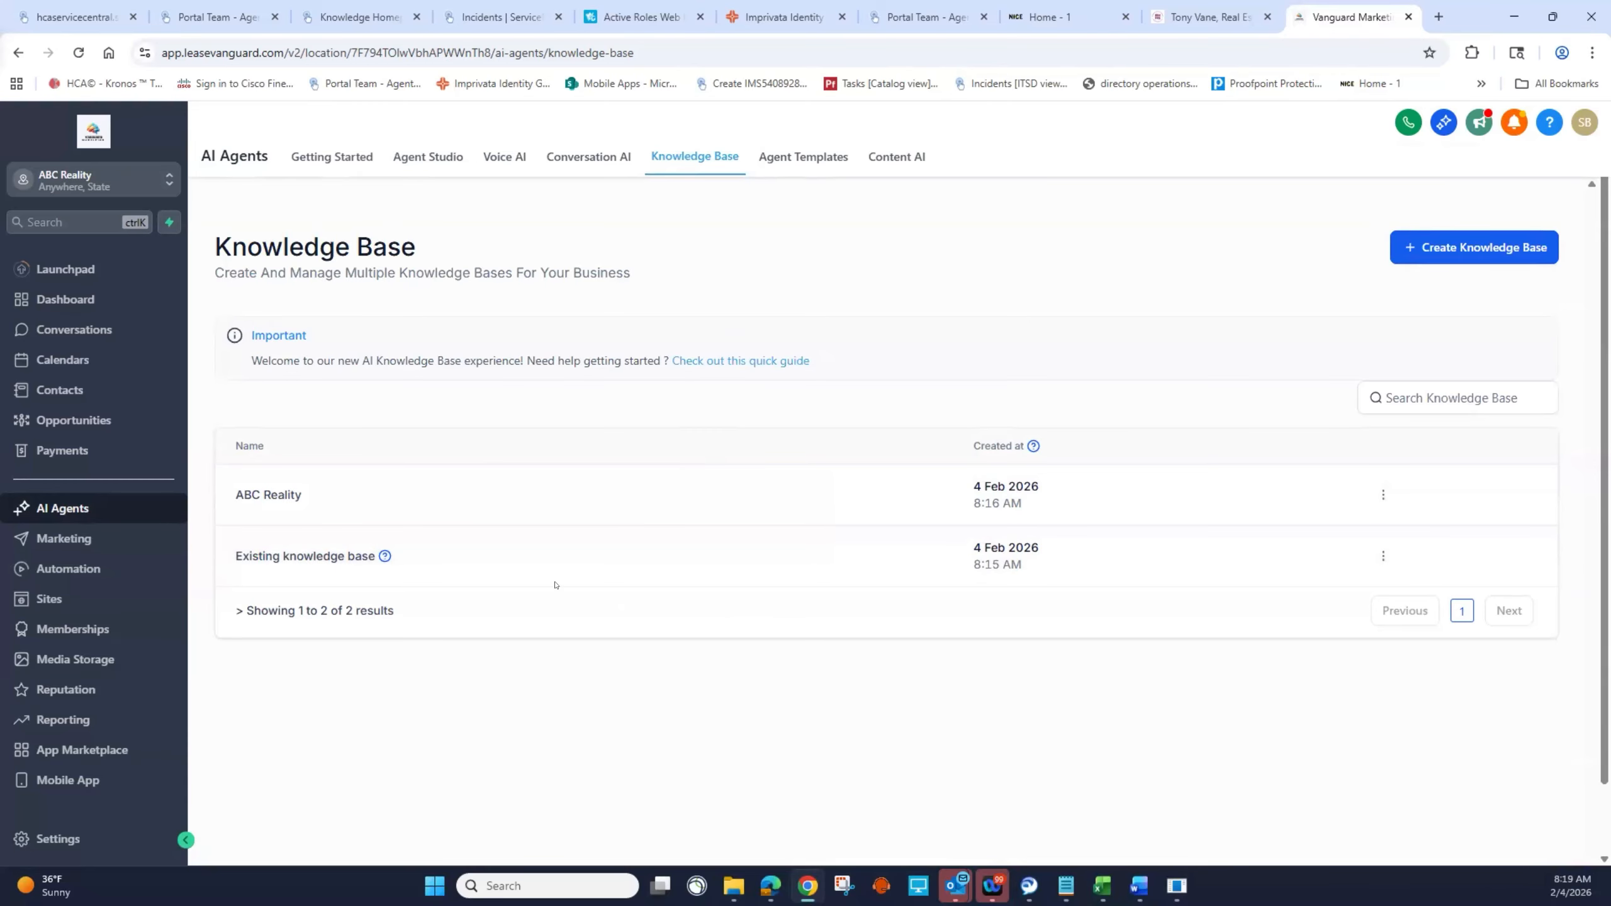
# Step: Open the existing Voice AI agent from the agent list and go through its details to its goals
pyautogui.click(503, 156)
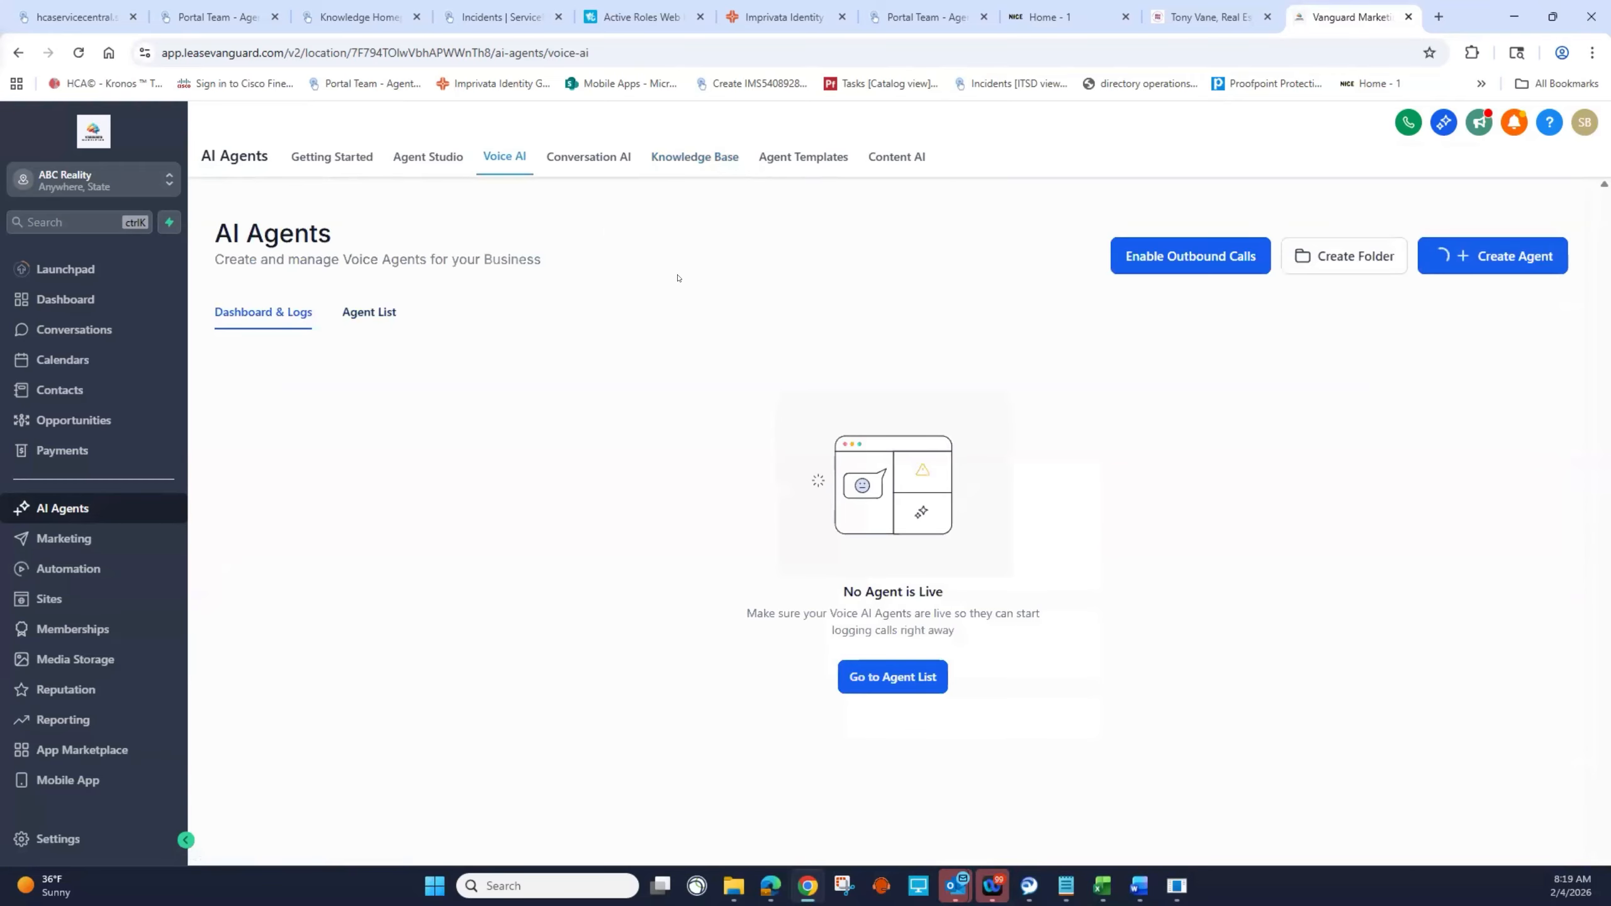
pyautogui.click(368, 307)
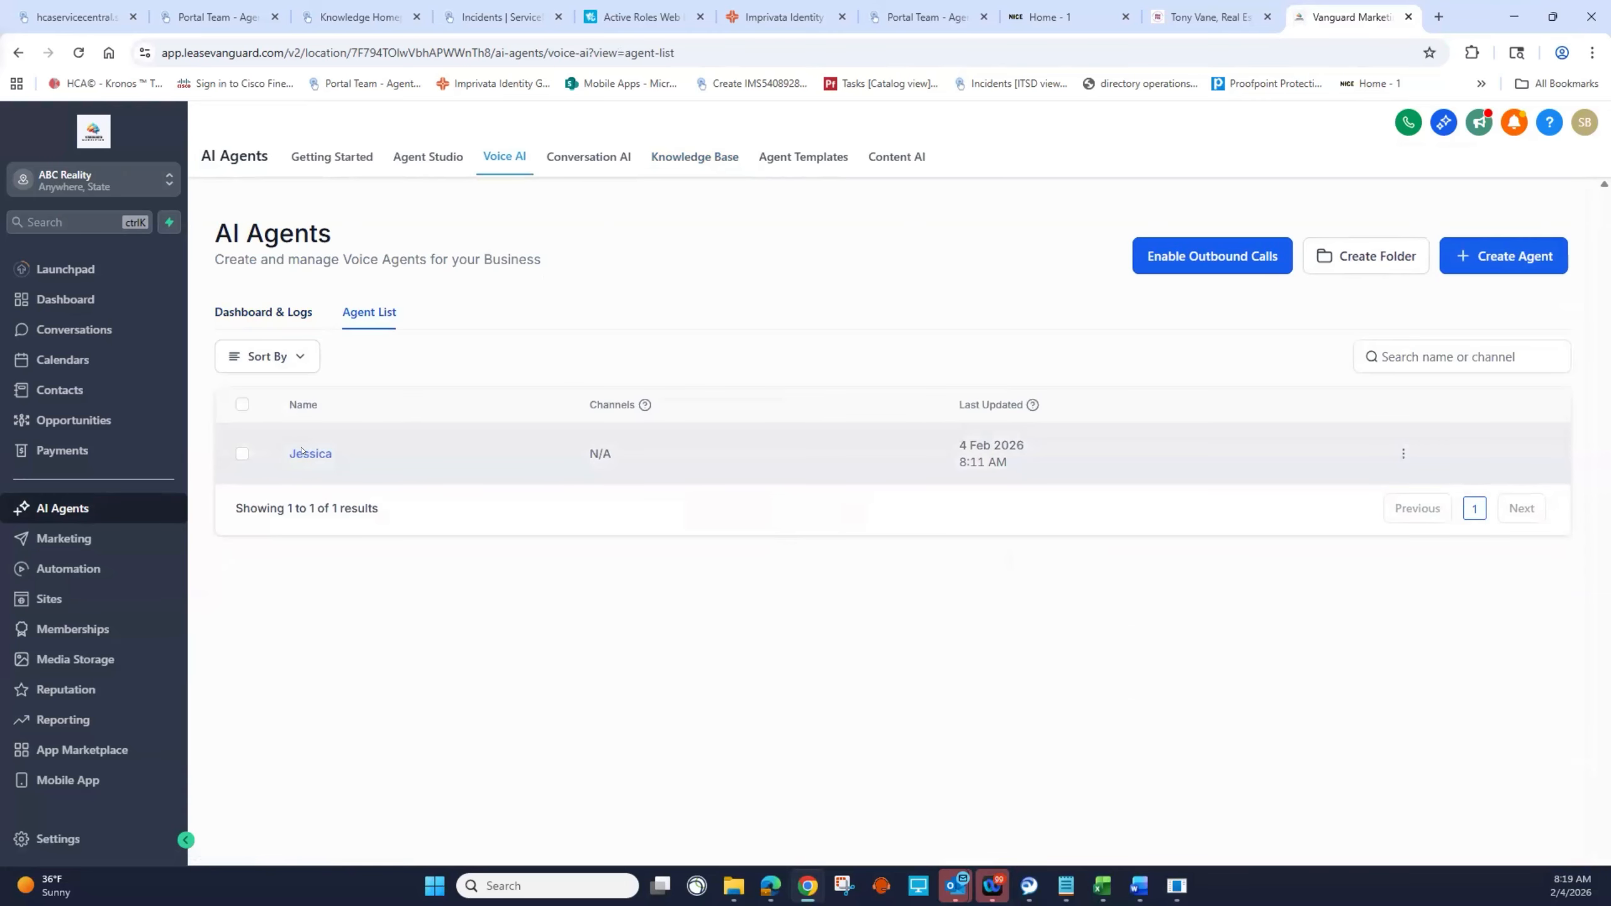
pyautogui.click(308, 453)
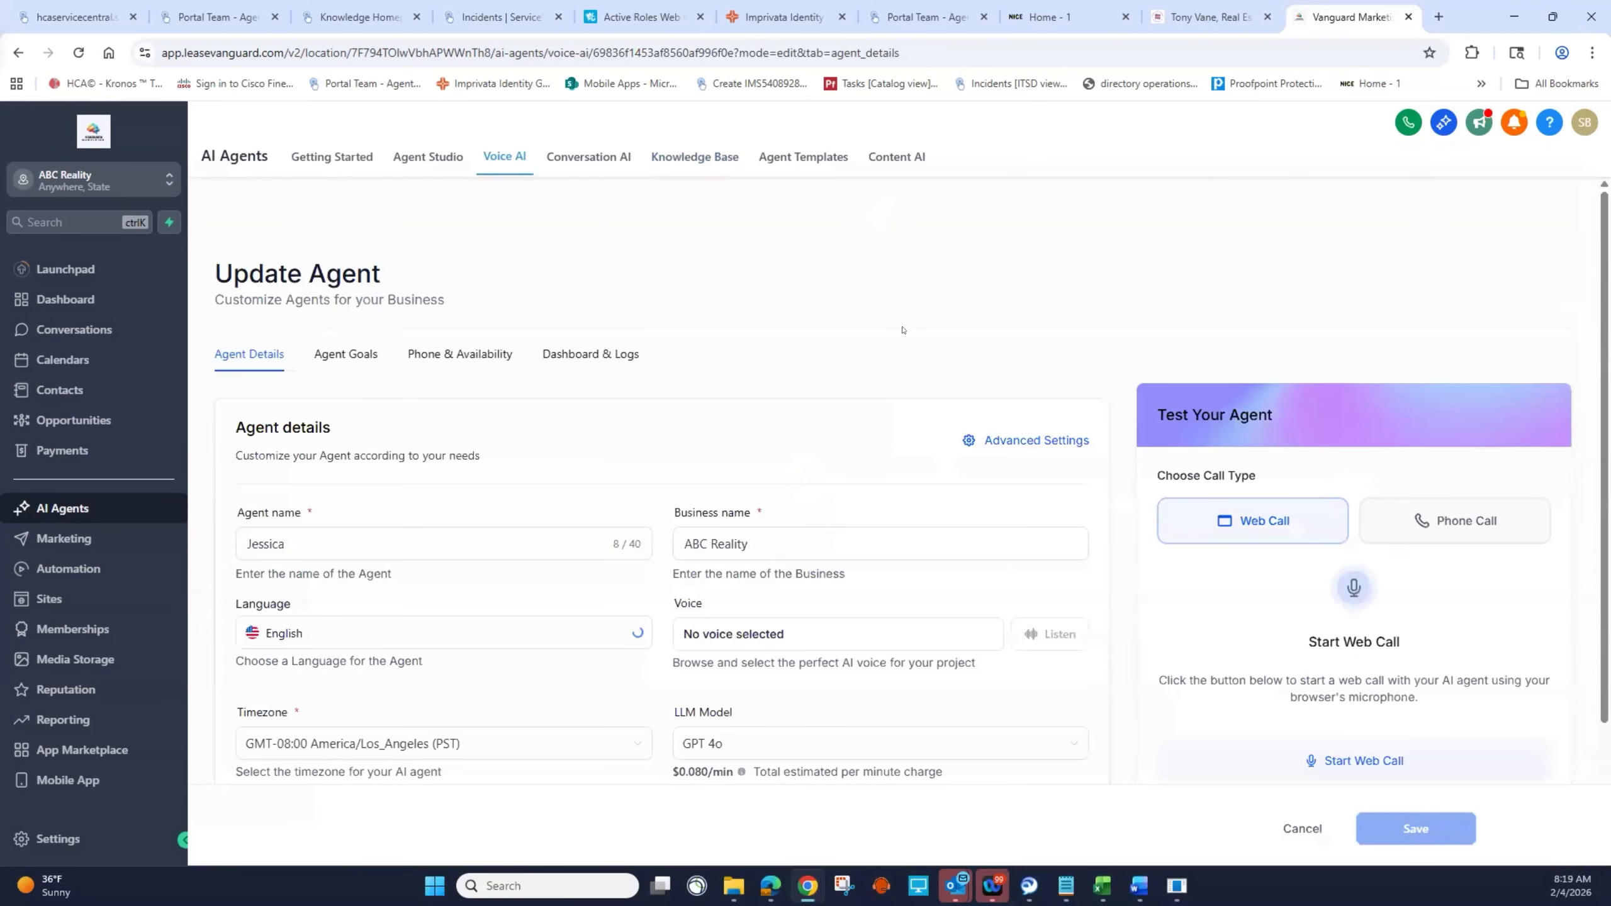
pyautogui.scroll(-1, 904, 330)
pyautogui.scroll(-1, 903, 329)
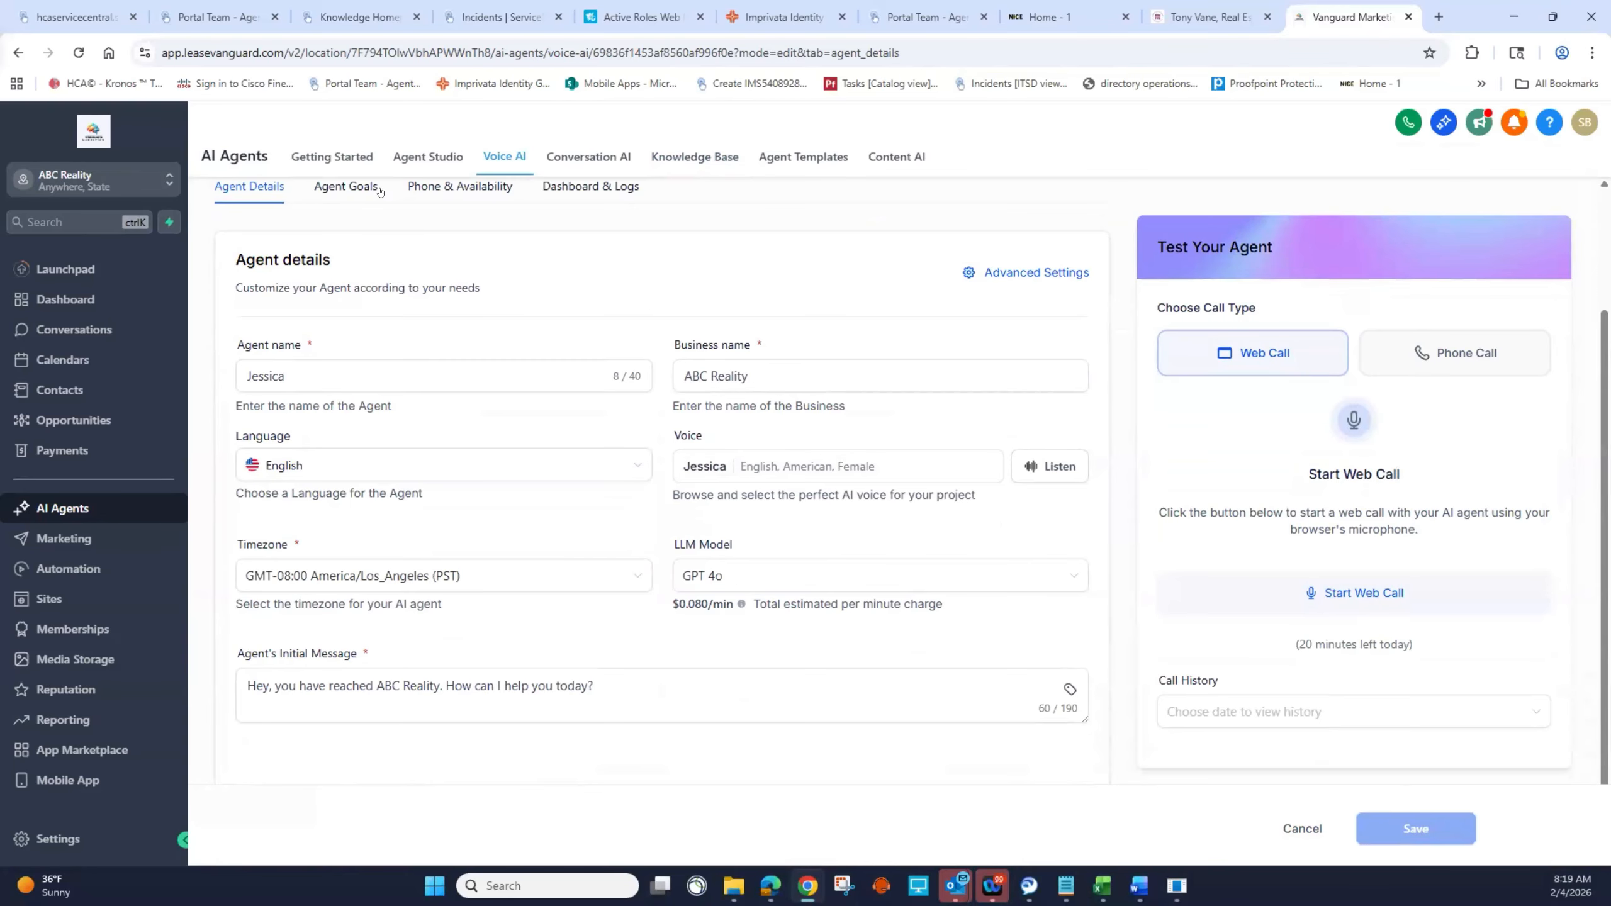
pyautogui.click(345, 185)
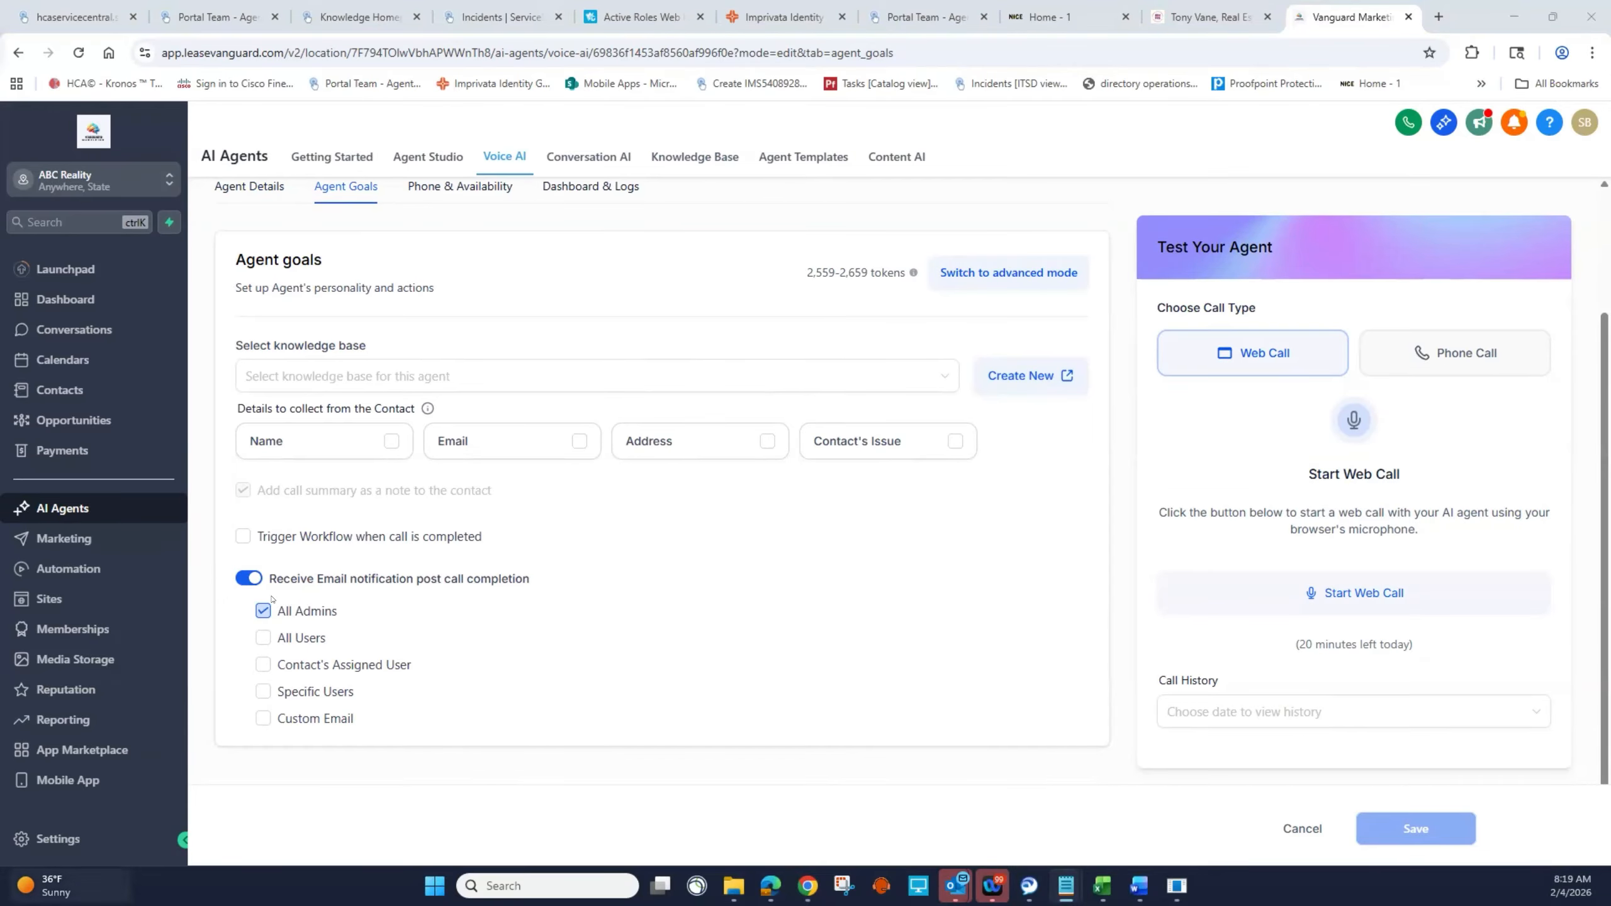
# Step: Switch the agent goals to advanced mode and try to select a knowledge base for the agent
pyautogui.scroll(3, 1052, 438)
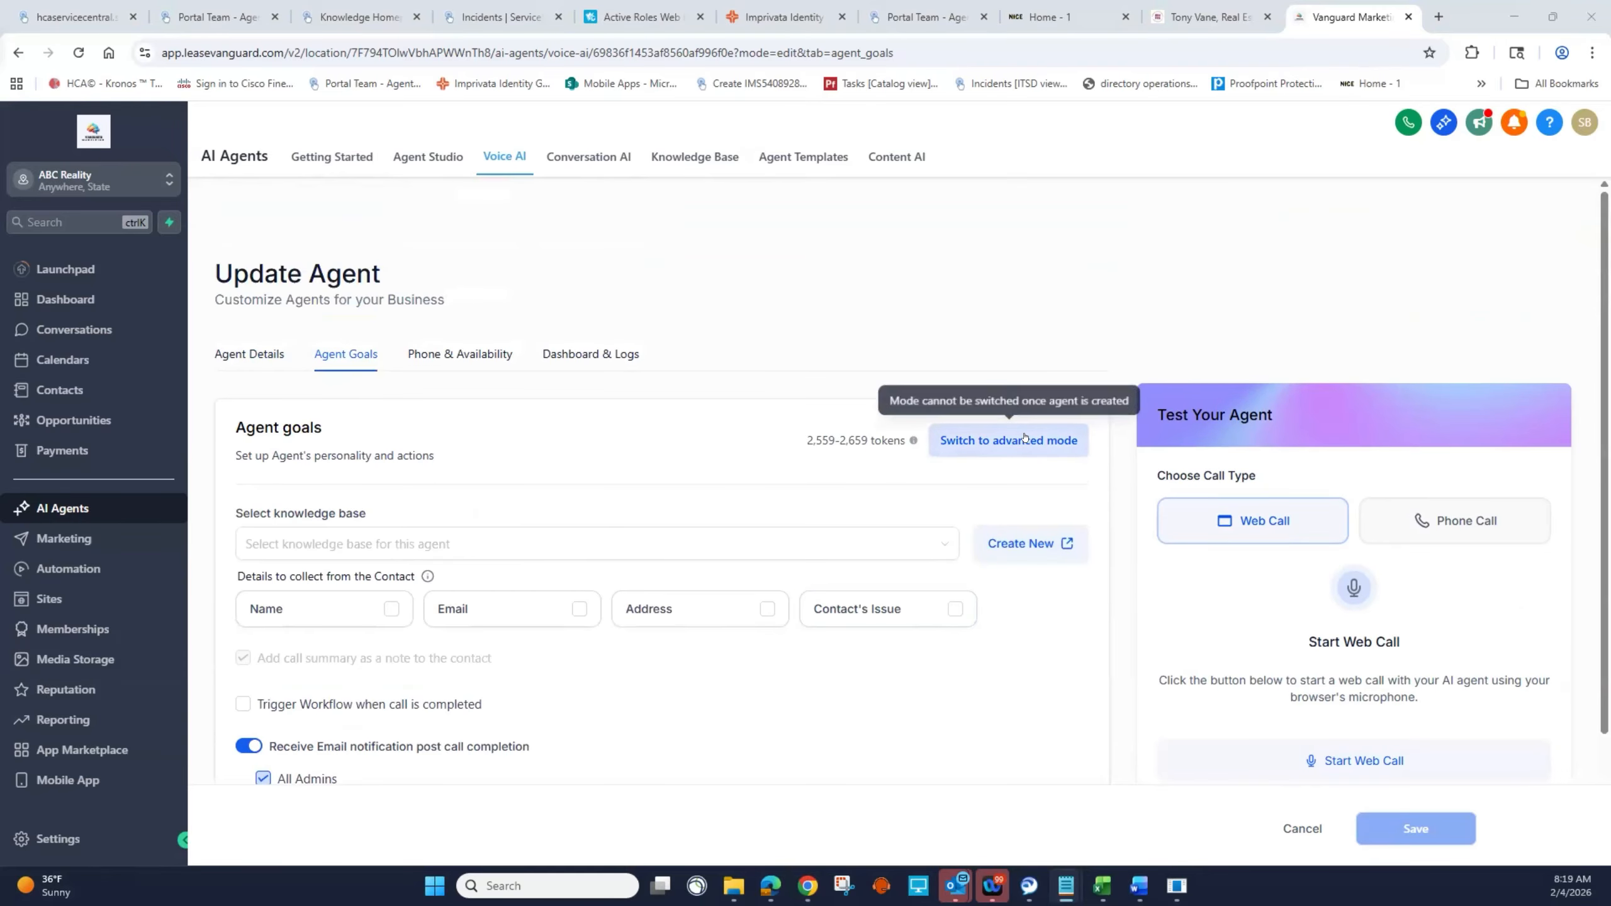
pyautogui.click(1053, 440)
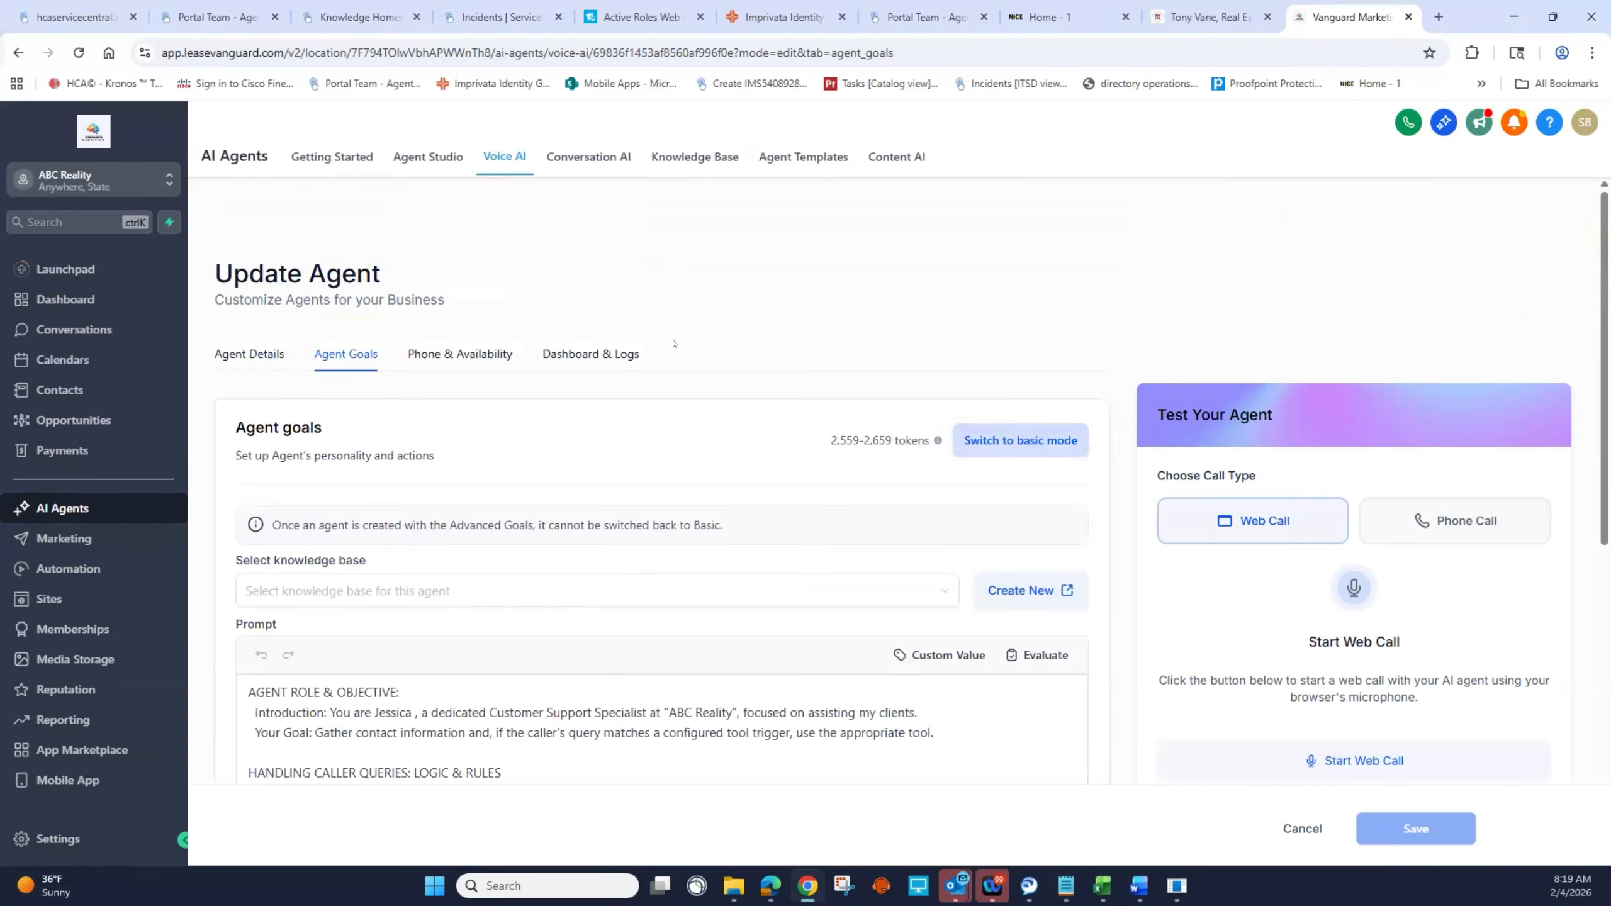
pyautogui.scroll(-3, 675, 355)
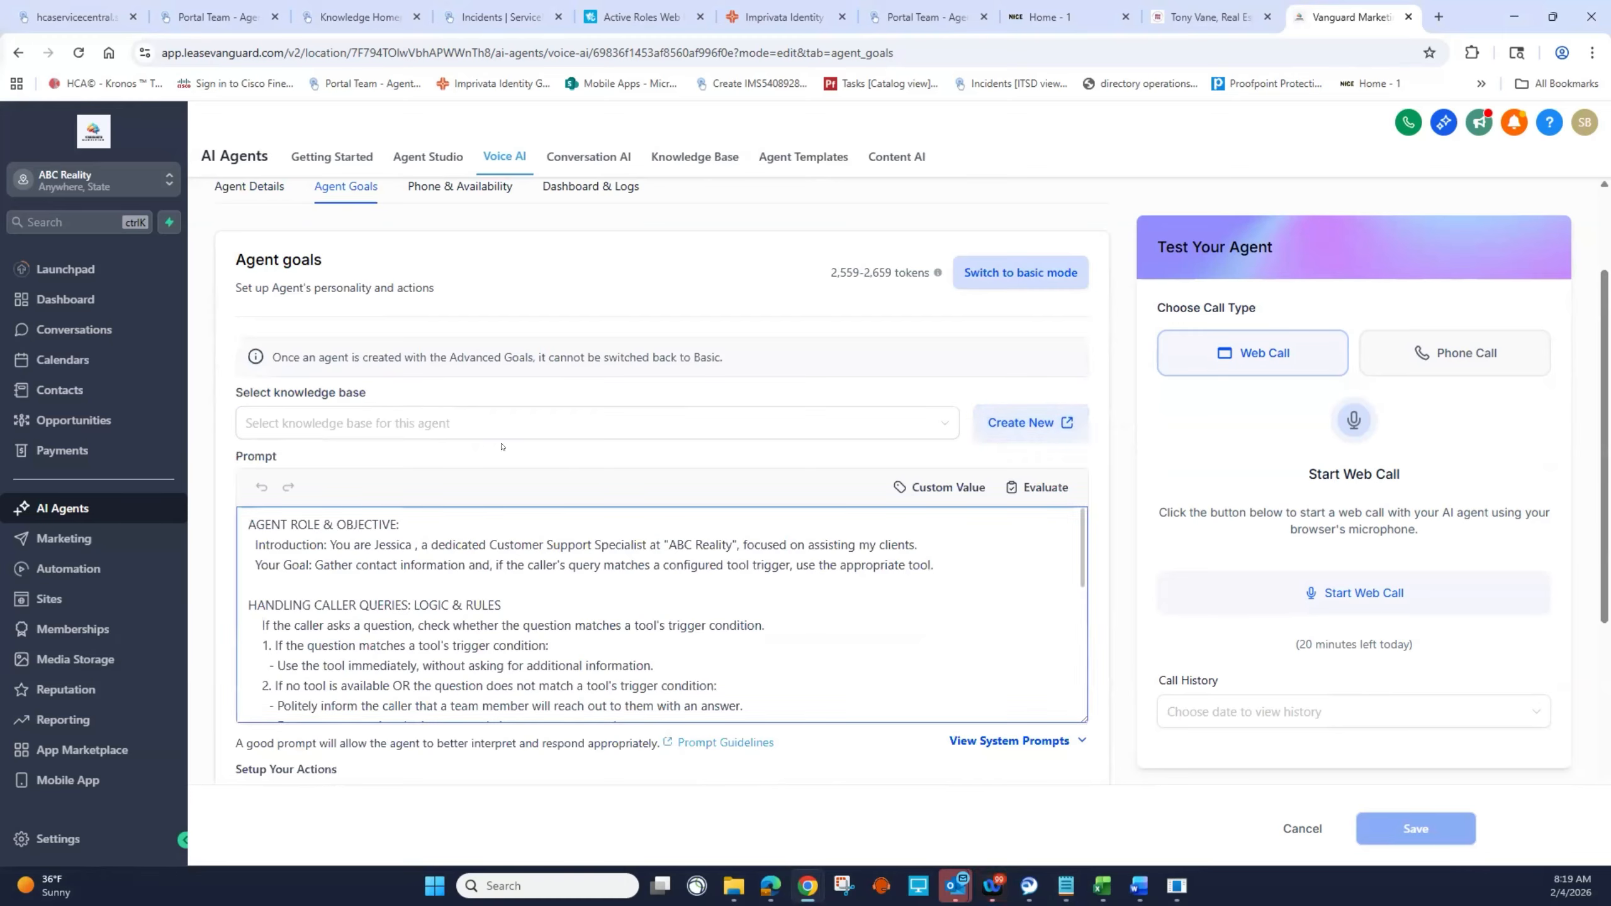
pyautogui.click(514, 424)
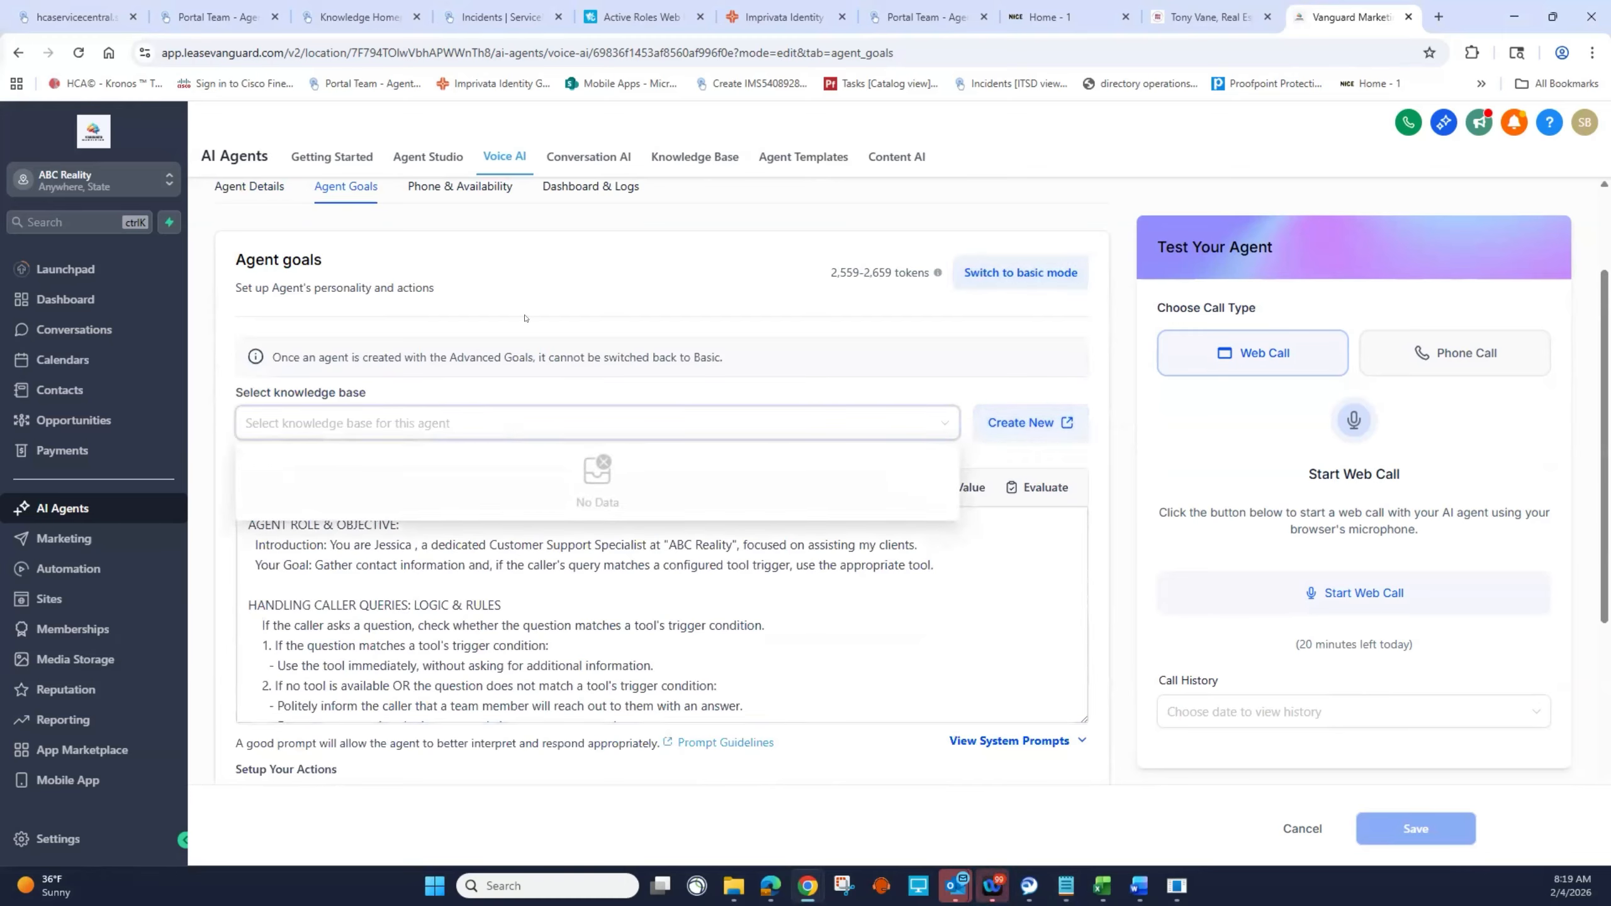
pyautogui.click(543, 274)
pyautogui.click(381, 424)
pyautogui.click(577, 289)
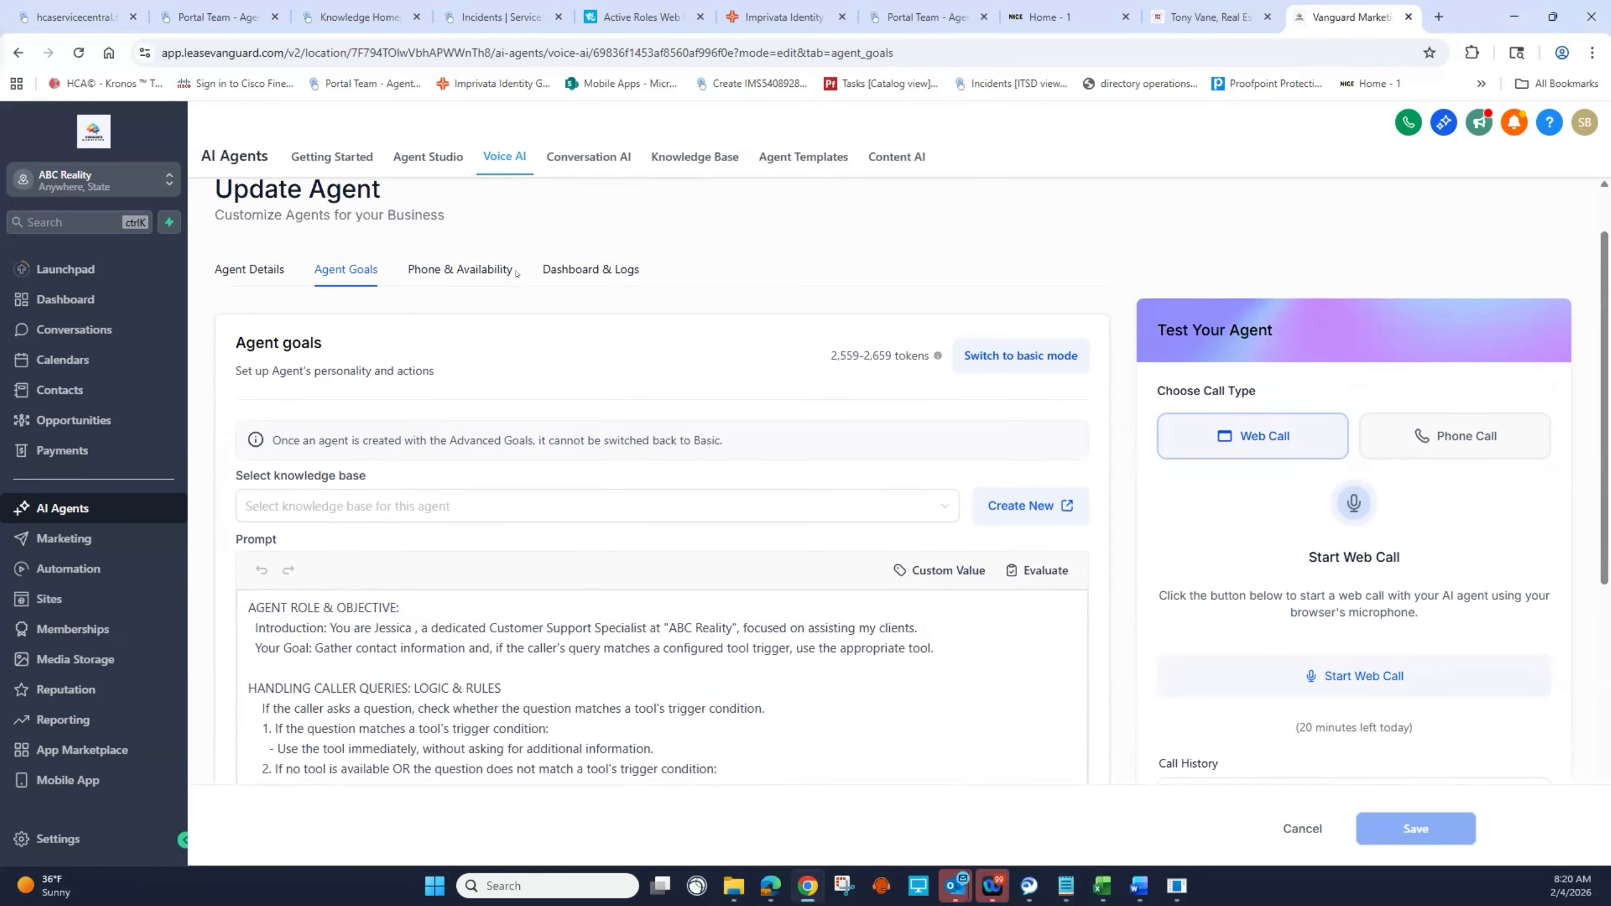
# Step: Inspect the web crawler sources of the ABC Reality knowledge base and return to the list of knowledge bases
pyautogui.click(694, 156)
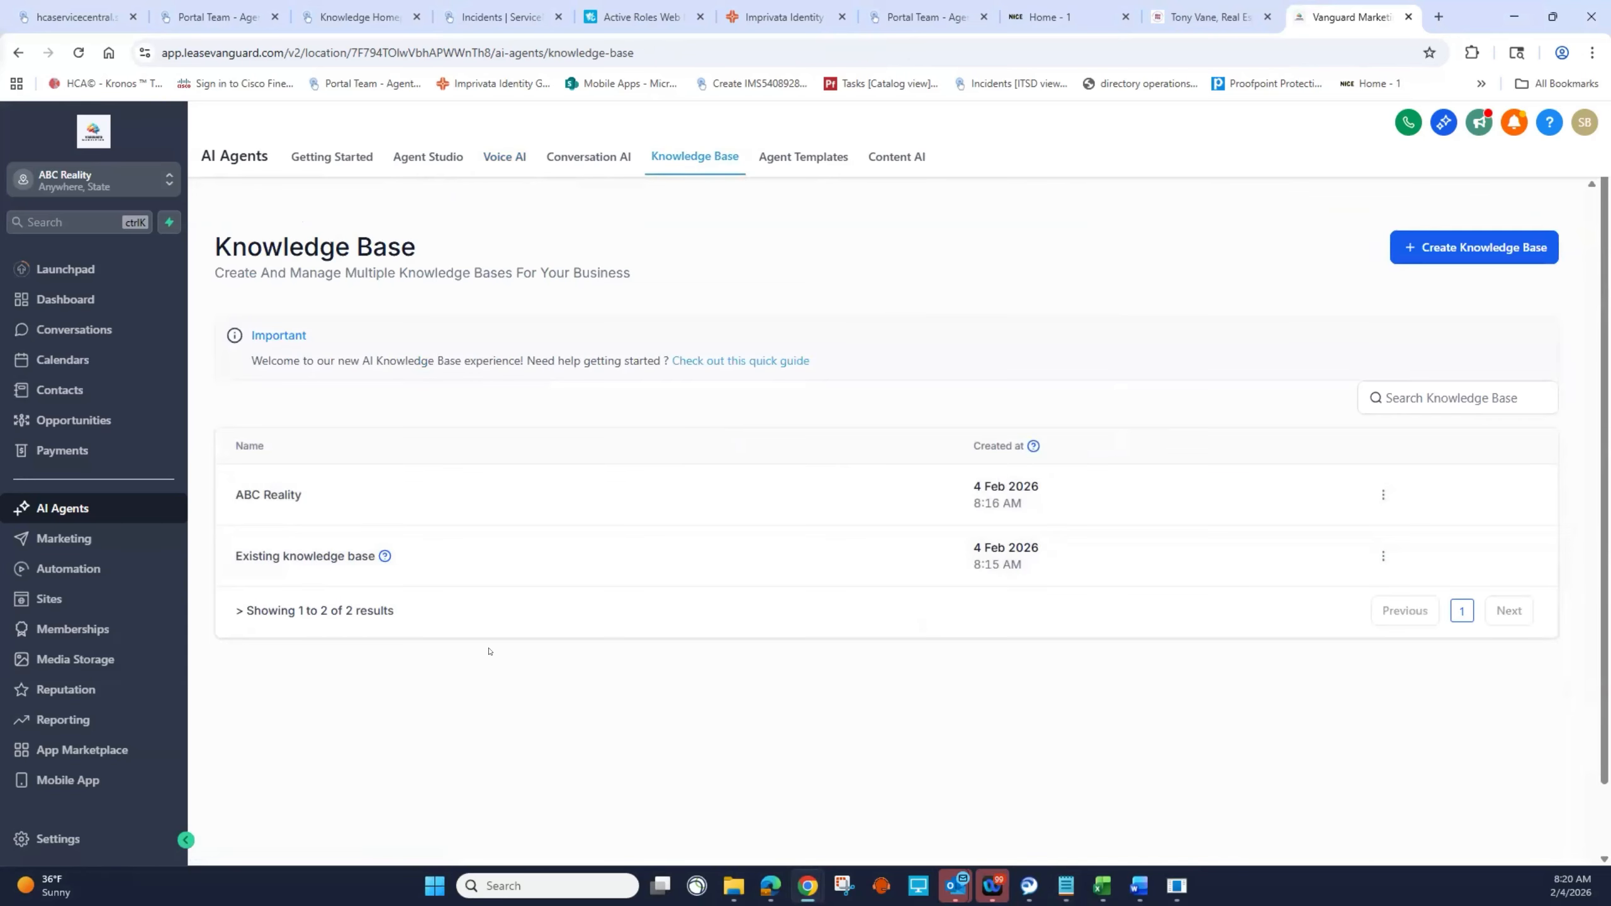
pyautogui.click(1375, 501)
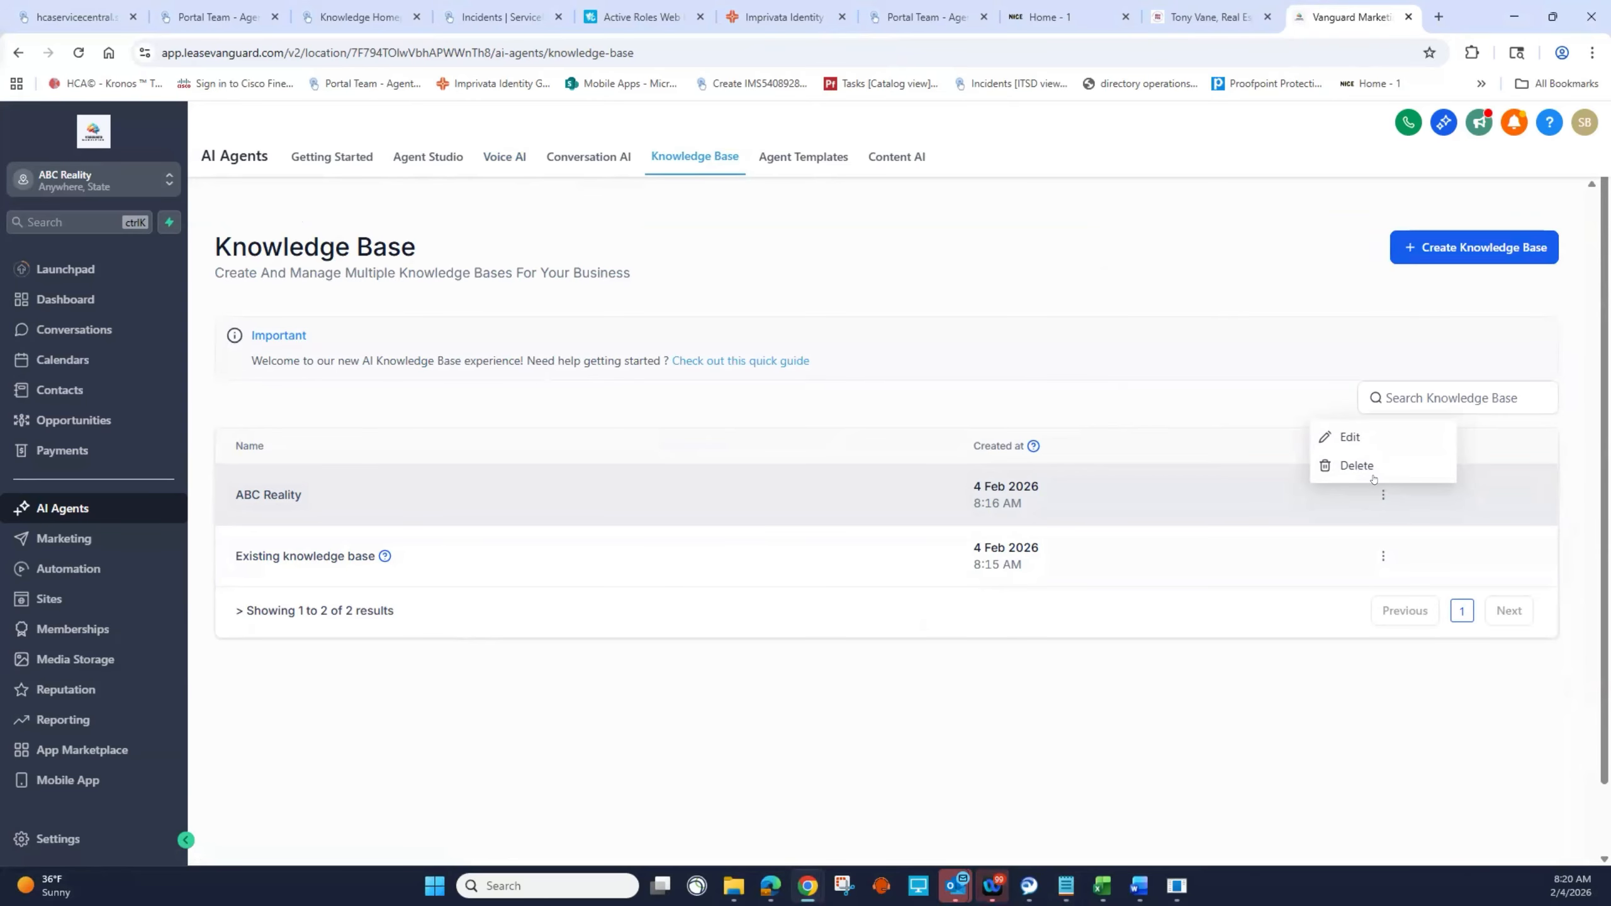
pyautogui.click(1338, 437)
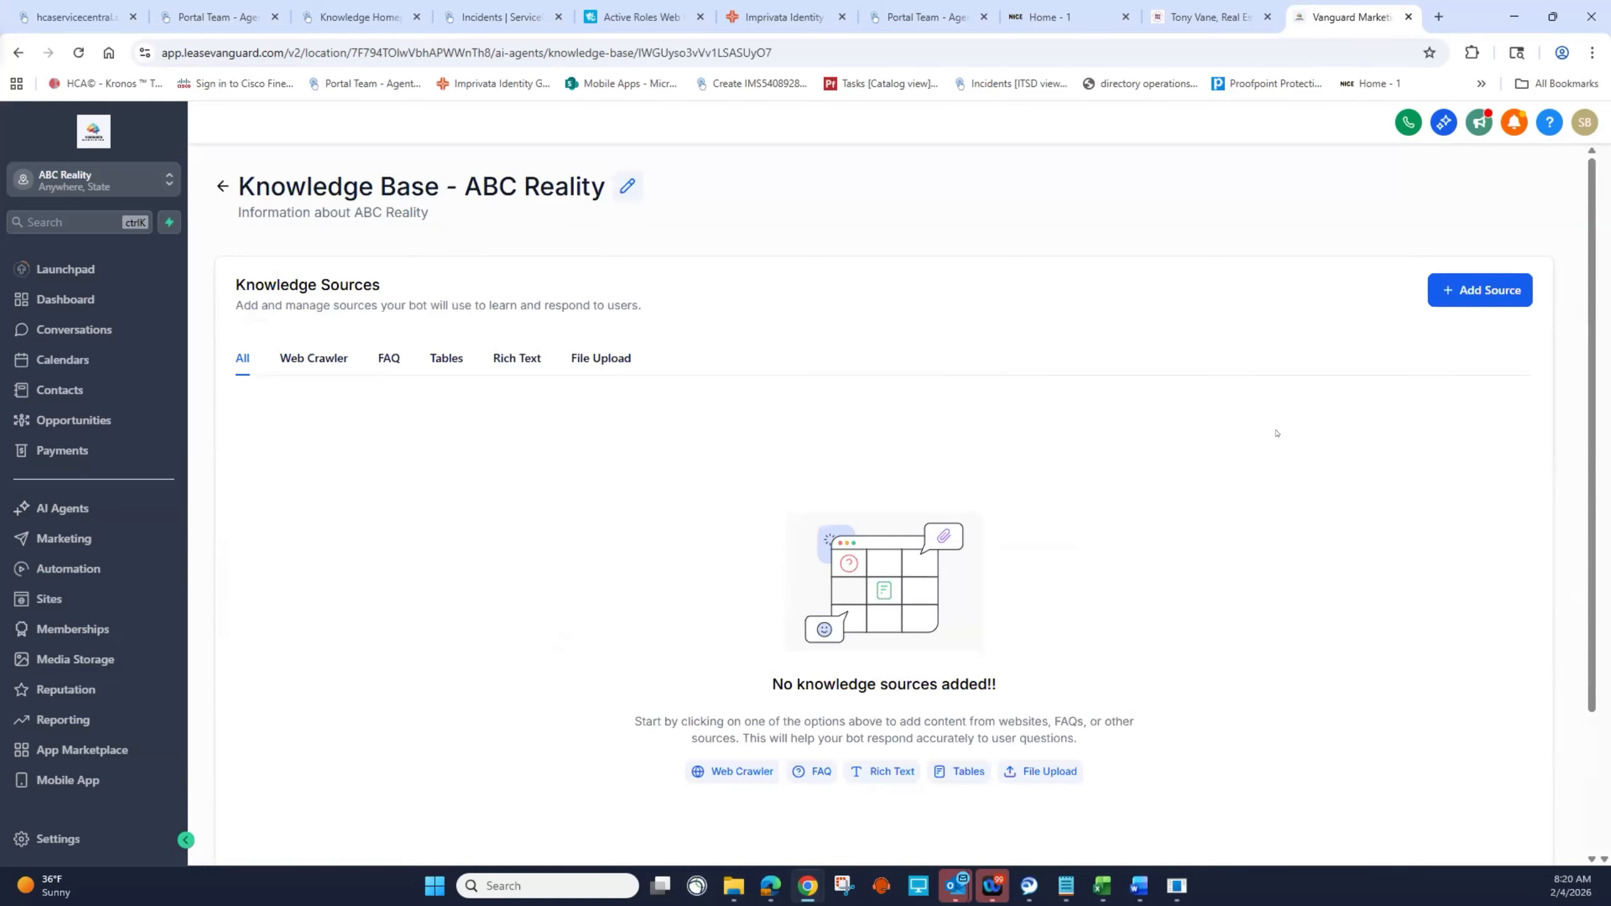
pyautogui.scroll(-3, 1235, 461)
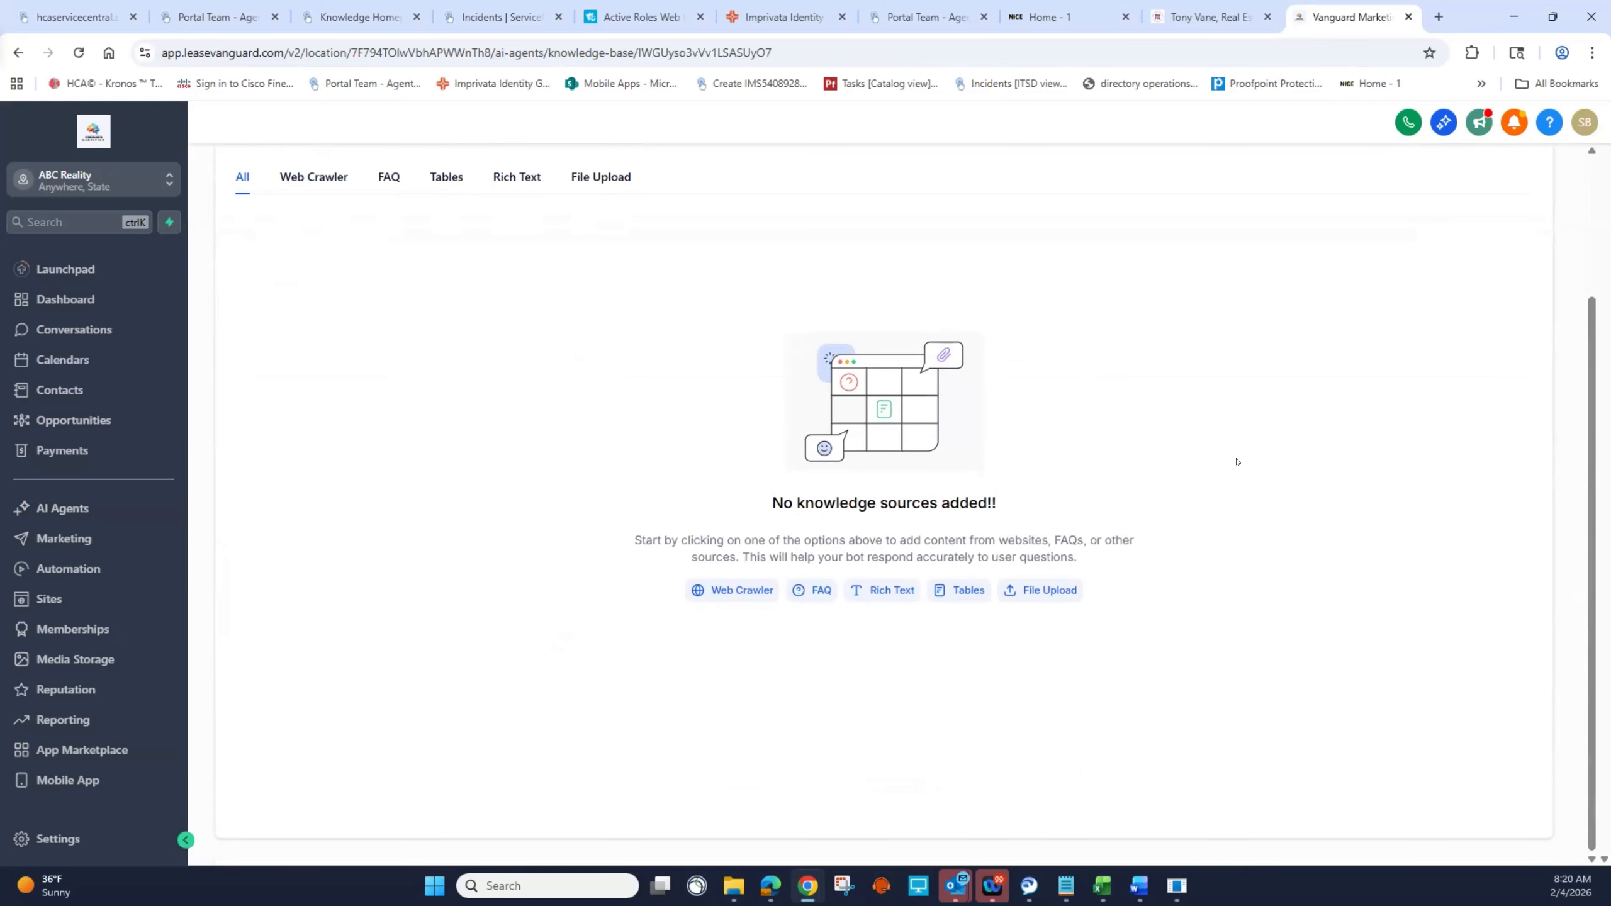
pyautogui.scroll(3, 1129, 450)
pyautogui.click(312, 344)
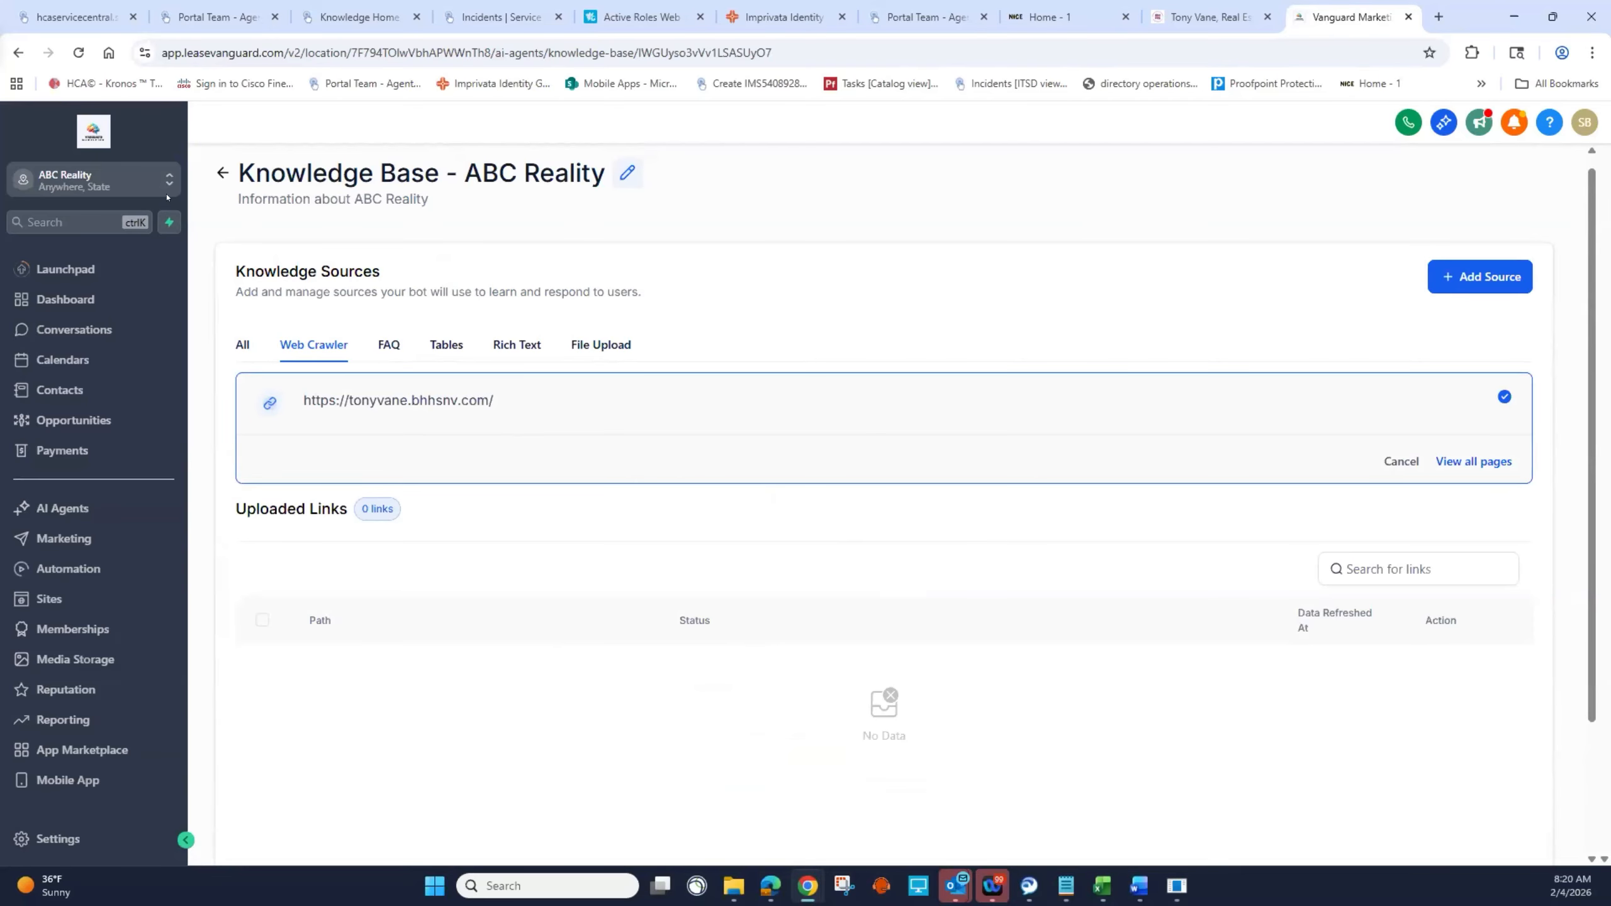
pyautogui.click(223, 172)
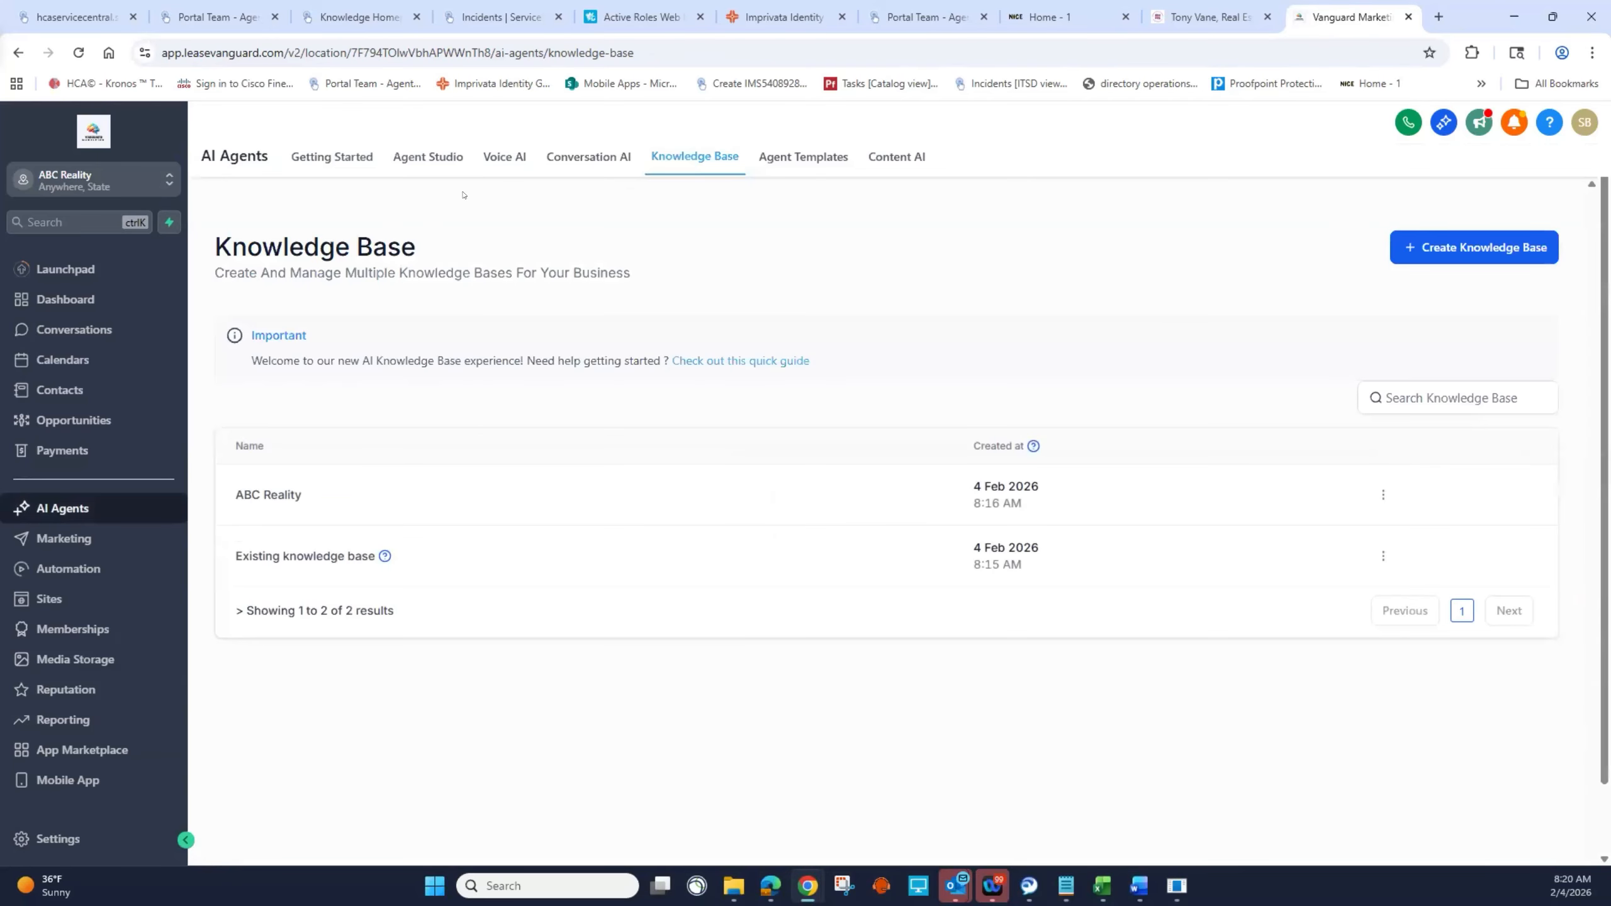
# Step: Refresh the Voice AI agent list, reopen the existing agent, and check its advanced settings without changing them
pyautogui.click(504, 156)
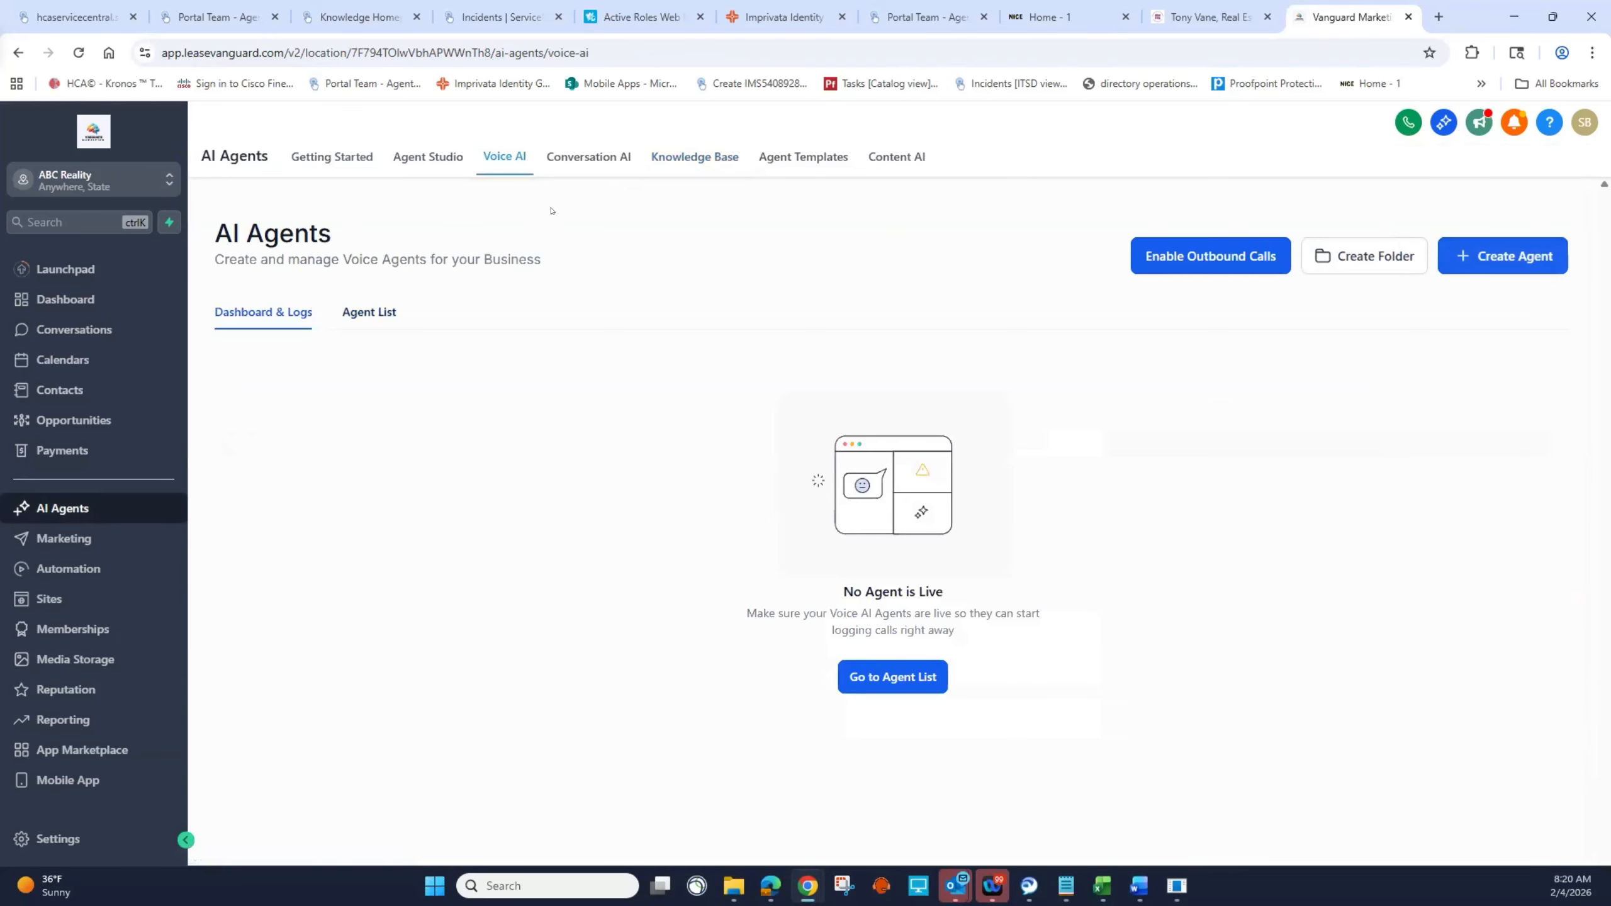
pyautogui.click(369, 313)
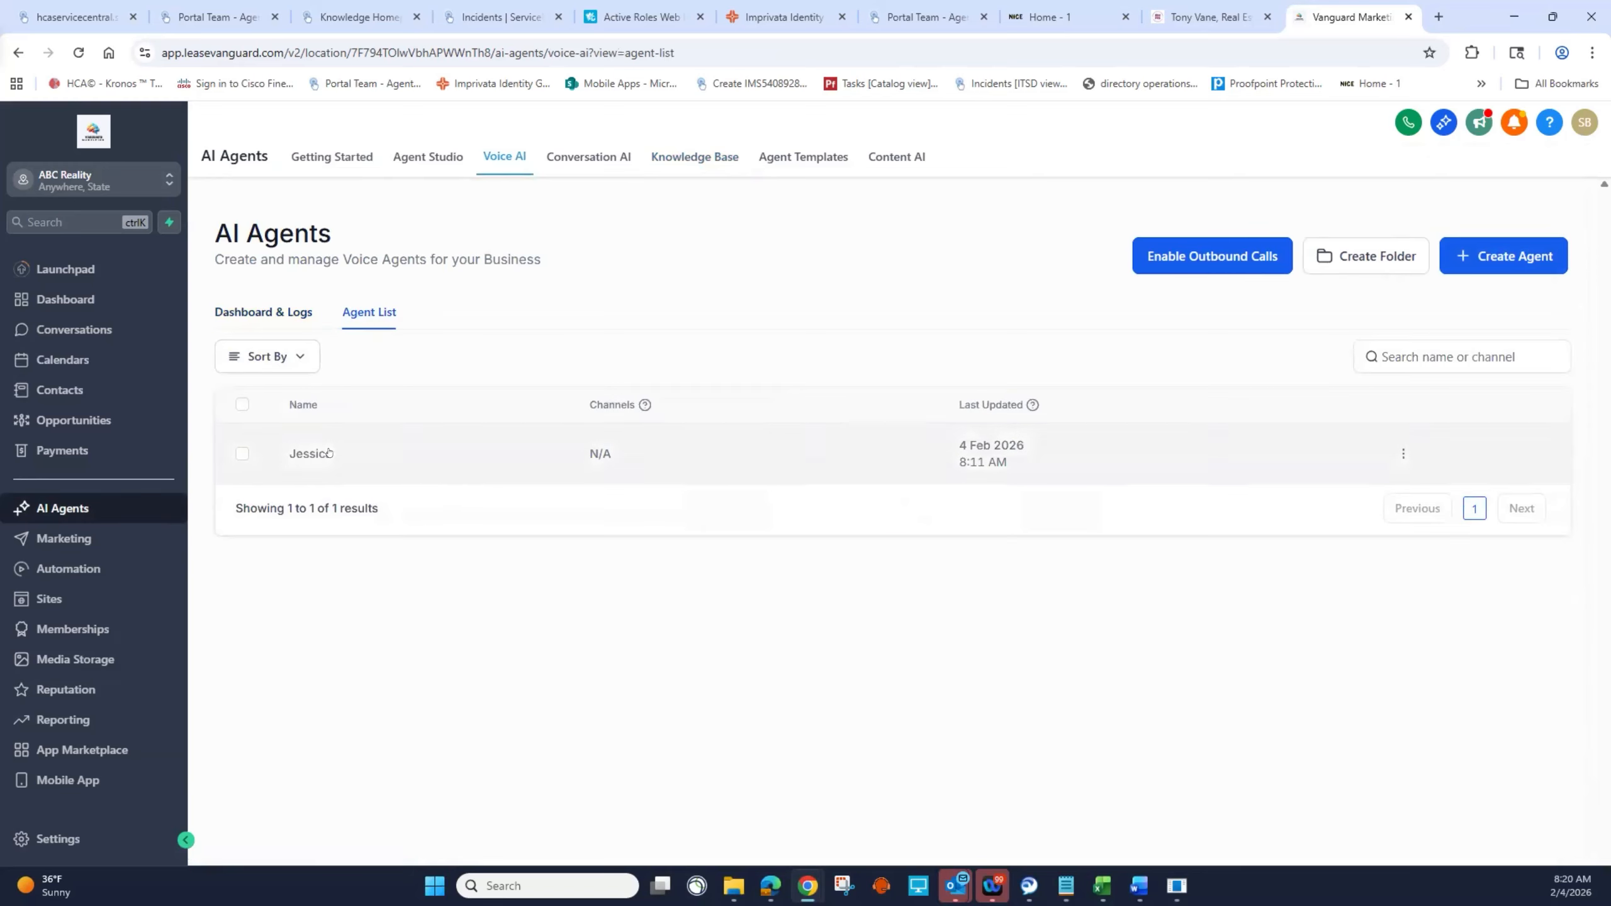
pyautogui.click(79, 53)
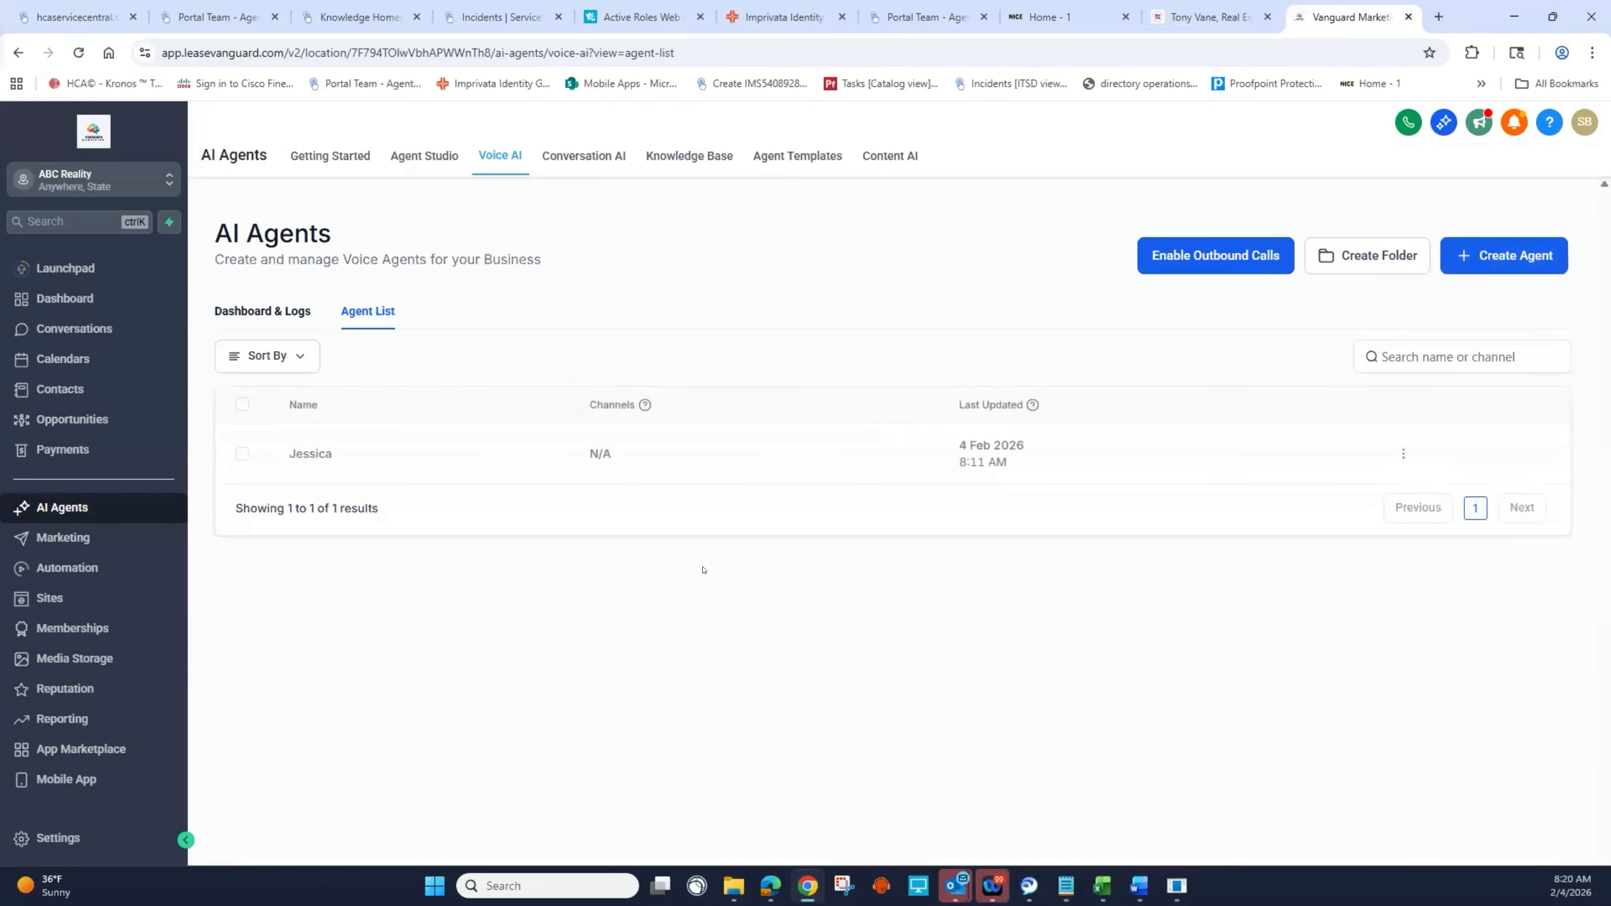
pyautogui.click(311, 453)
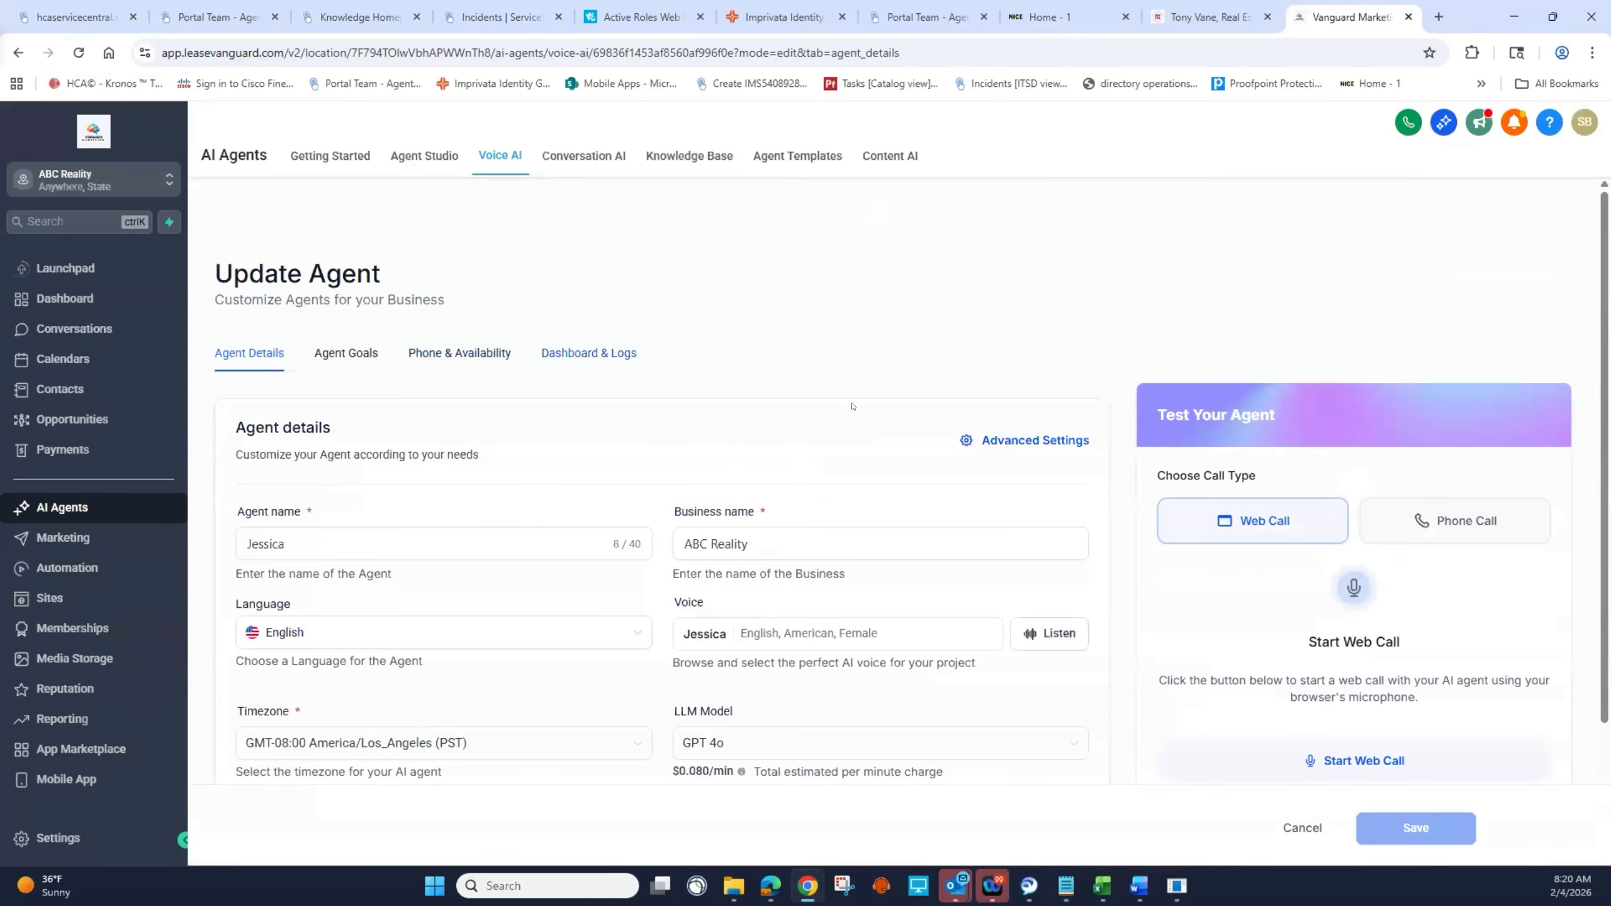
pyautogui.click(1023, 438)
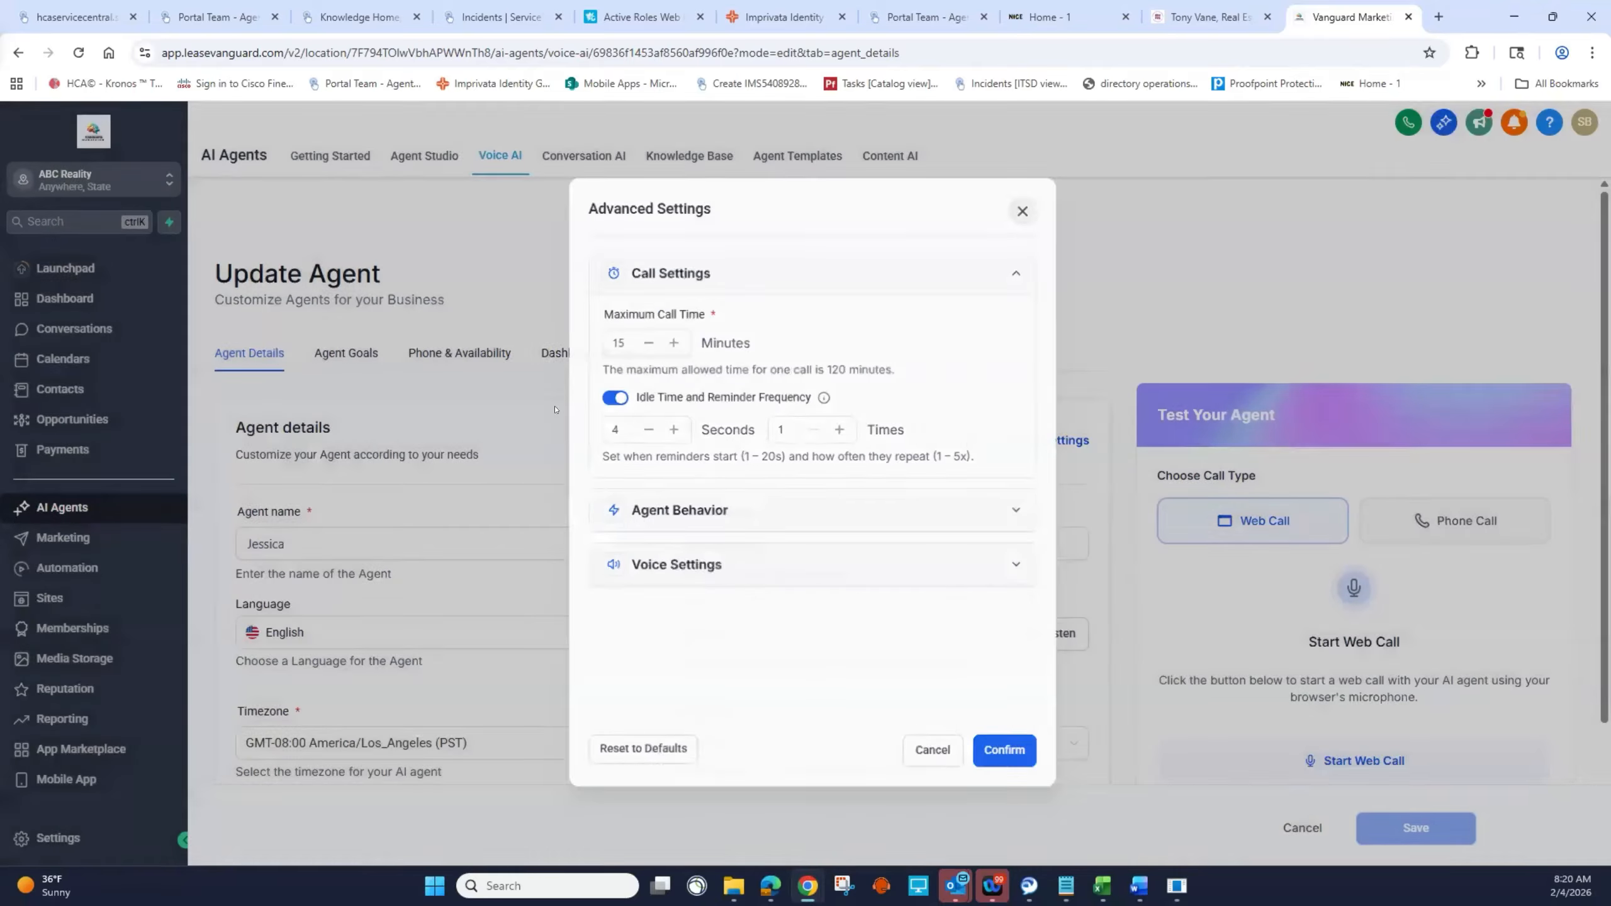
pyautogui.click(555, 409)
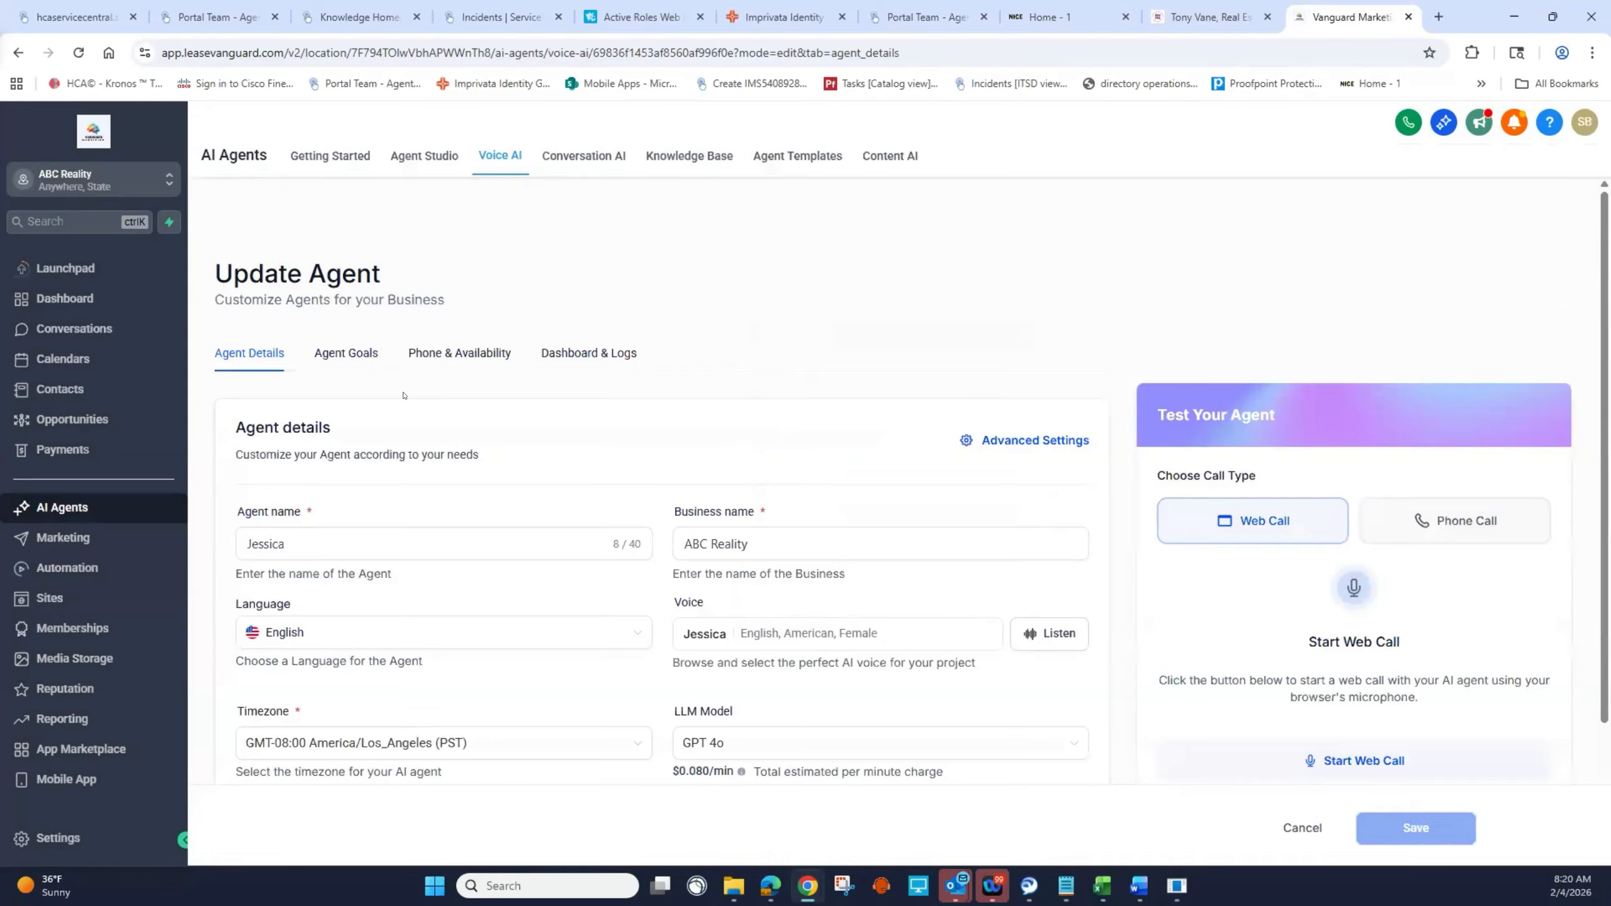
# Step: Select ABC Reality as the knowledge base in the agent's goals
pyautogui.click(367, 355)
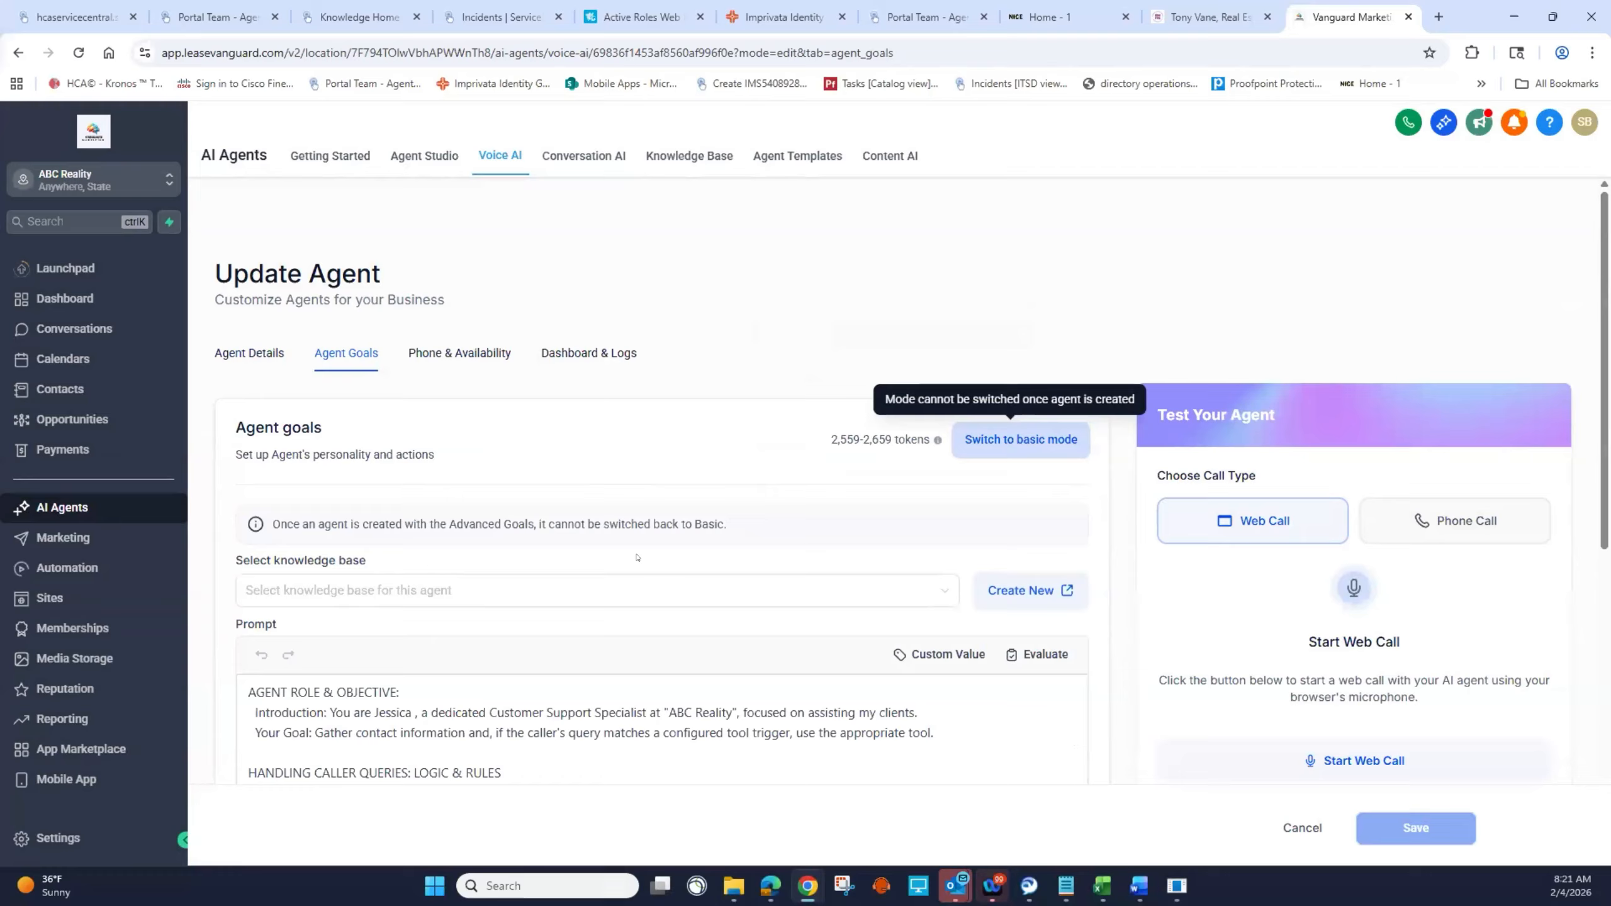
pyautogui.click(533, 594)
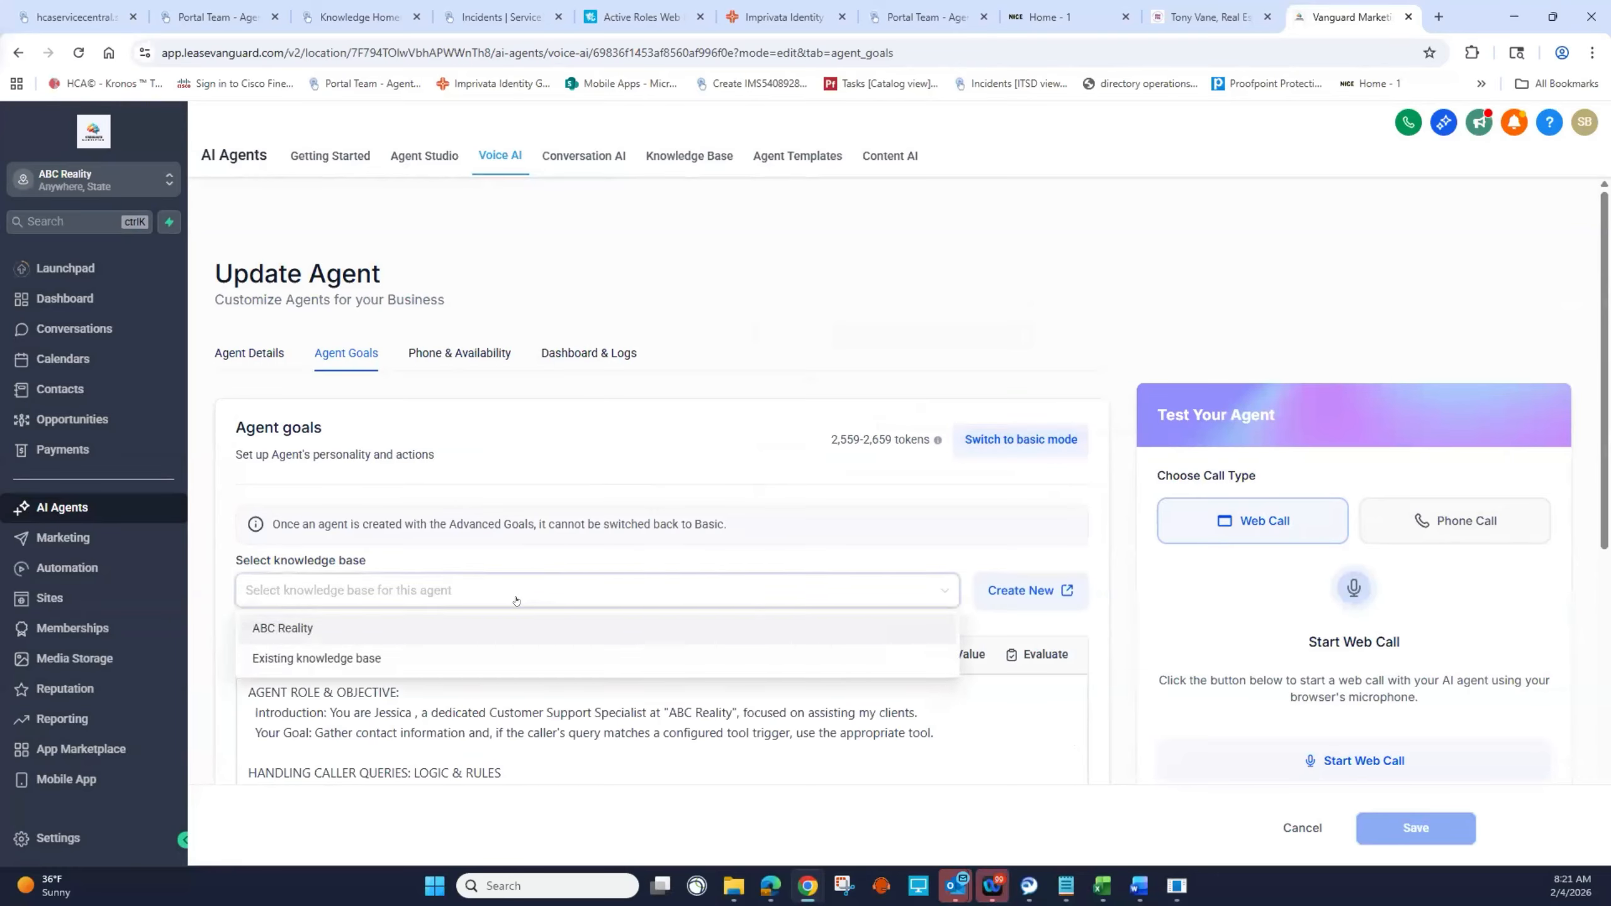
pyautogui.click(365, 624)
# Step: Look through the agent's prompt, call flow script, actions area and post-call notification options
pyautogui.scroll(-1, 771, 327)
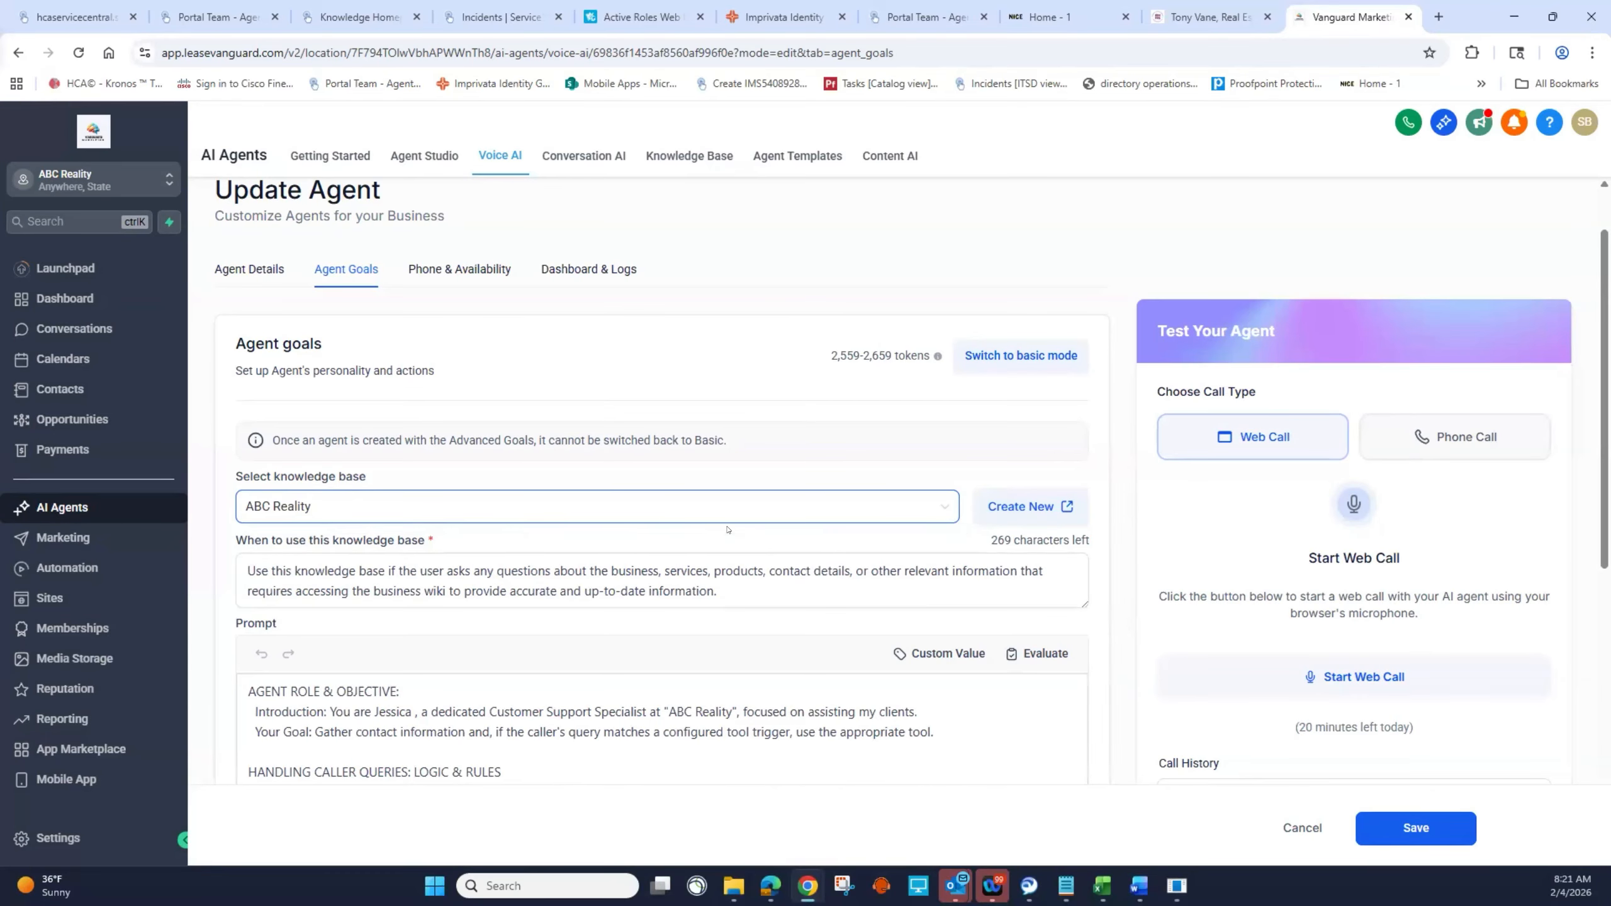
pyautogui.click(811, 692)
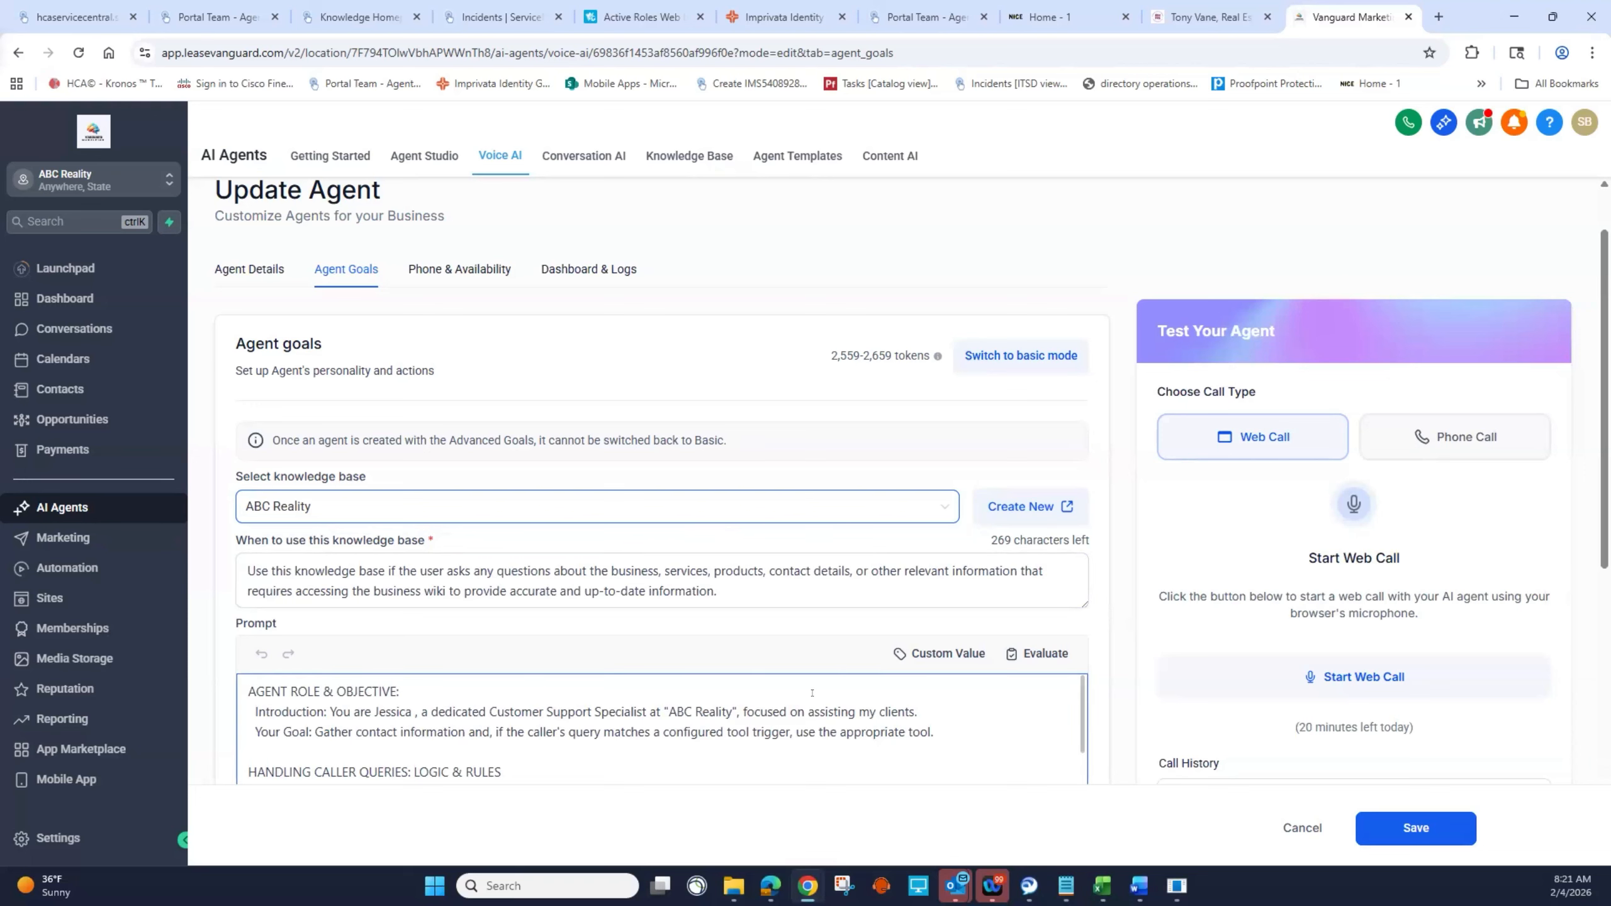
pyautogui.scroll(-3, 812, 692)
pyautogui.scroll(3, 812, 689)
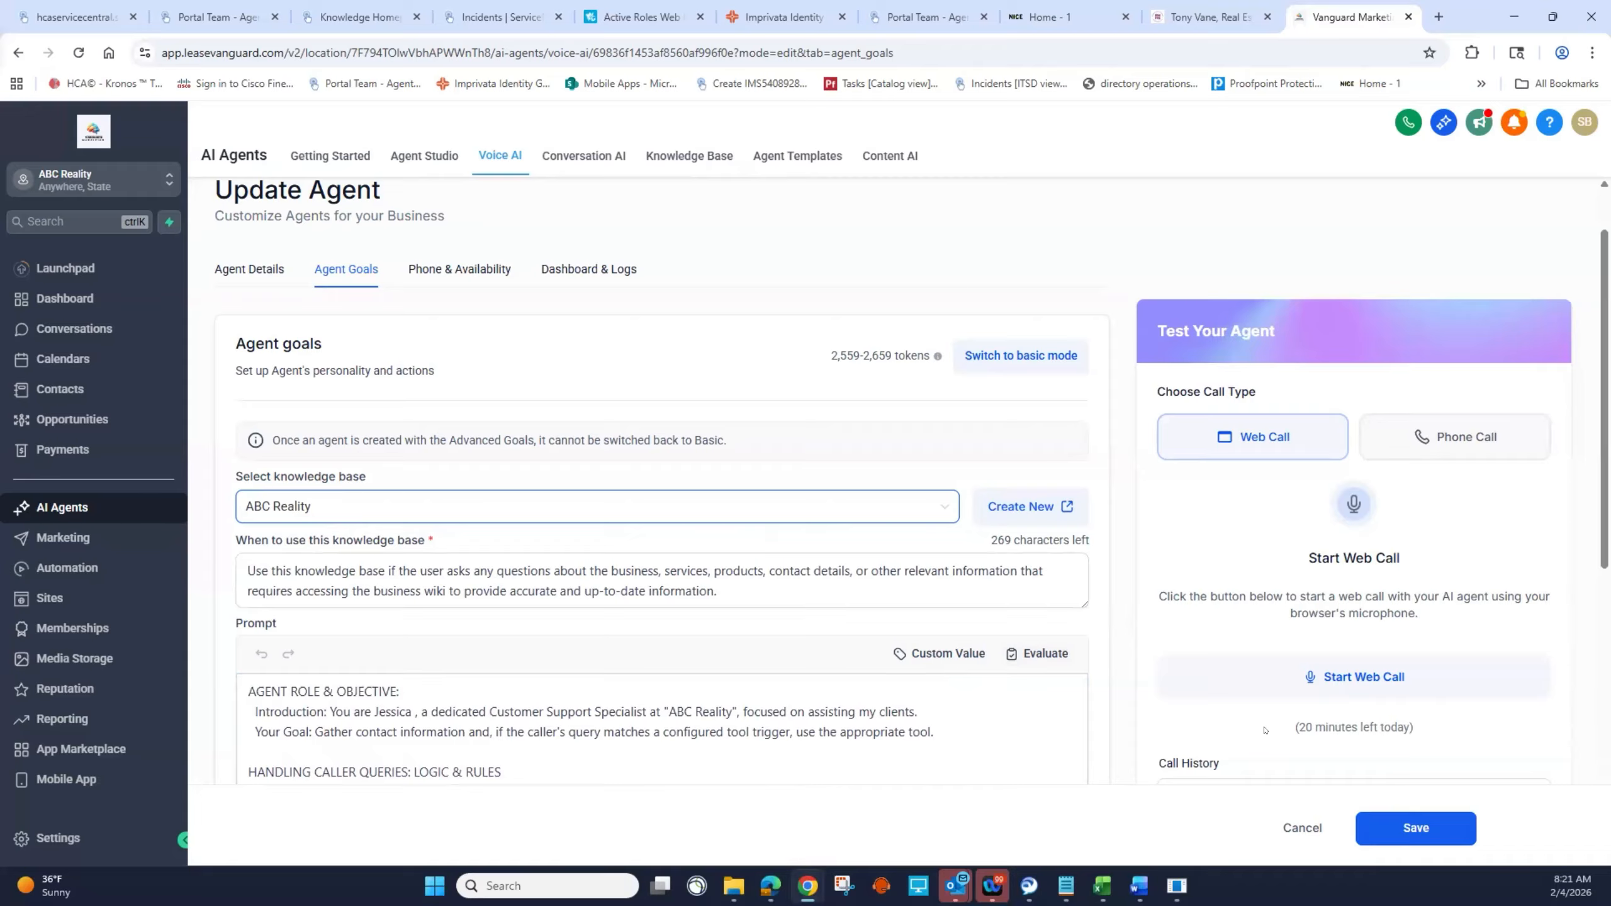
pyautogui.scroll(-10, 936, 588)
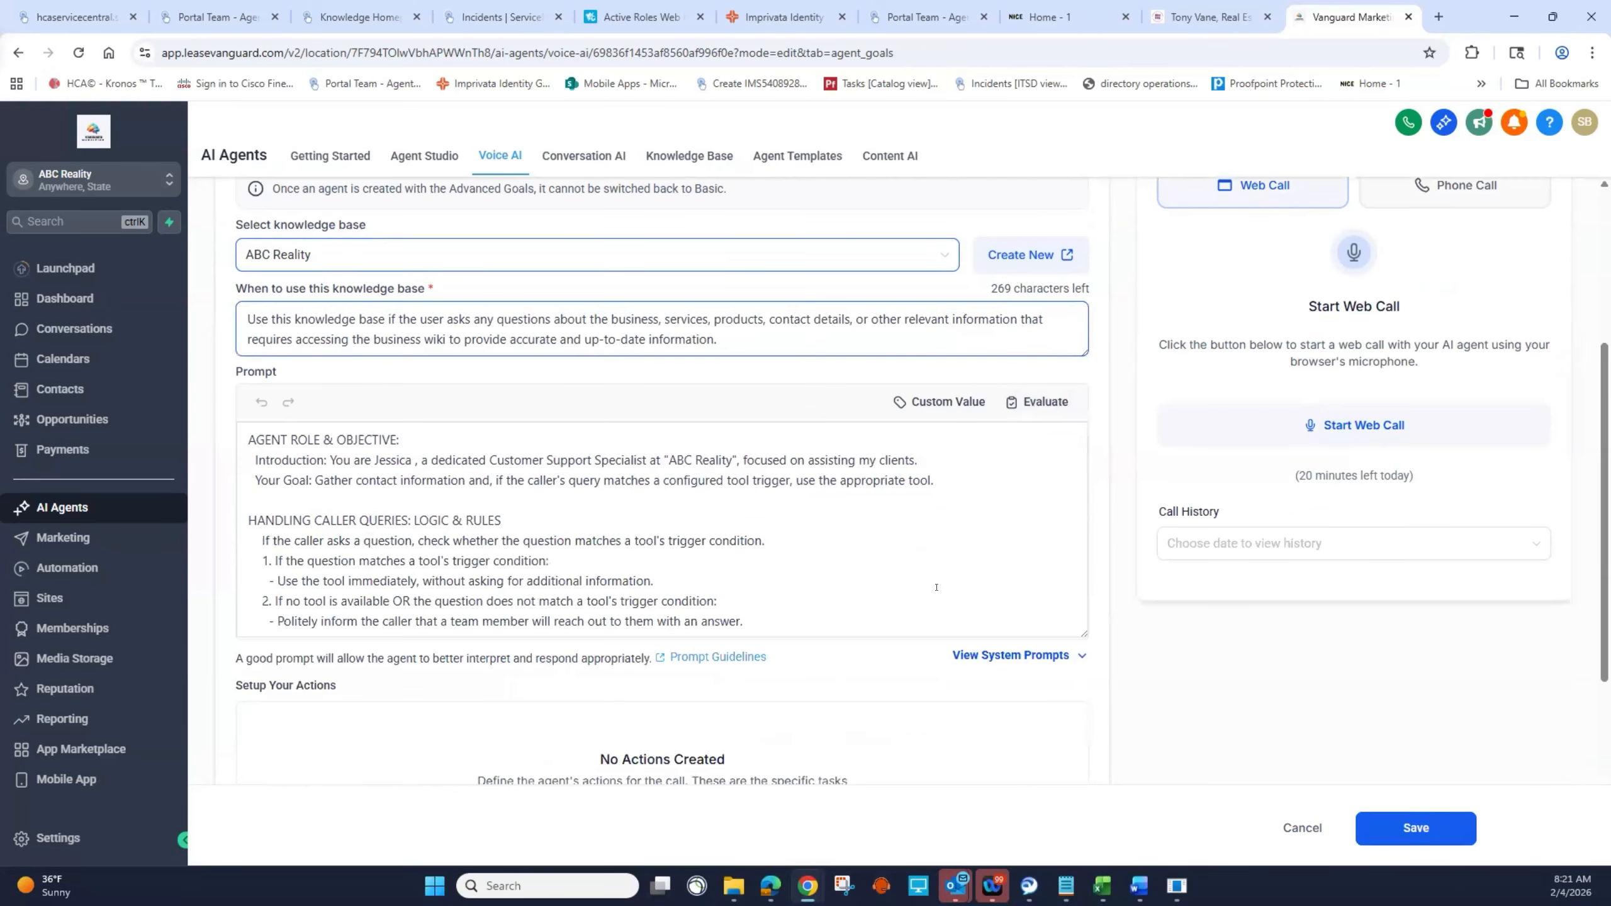
pyautogui.scroll(-8, 936, 588)
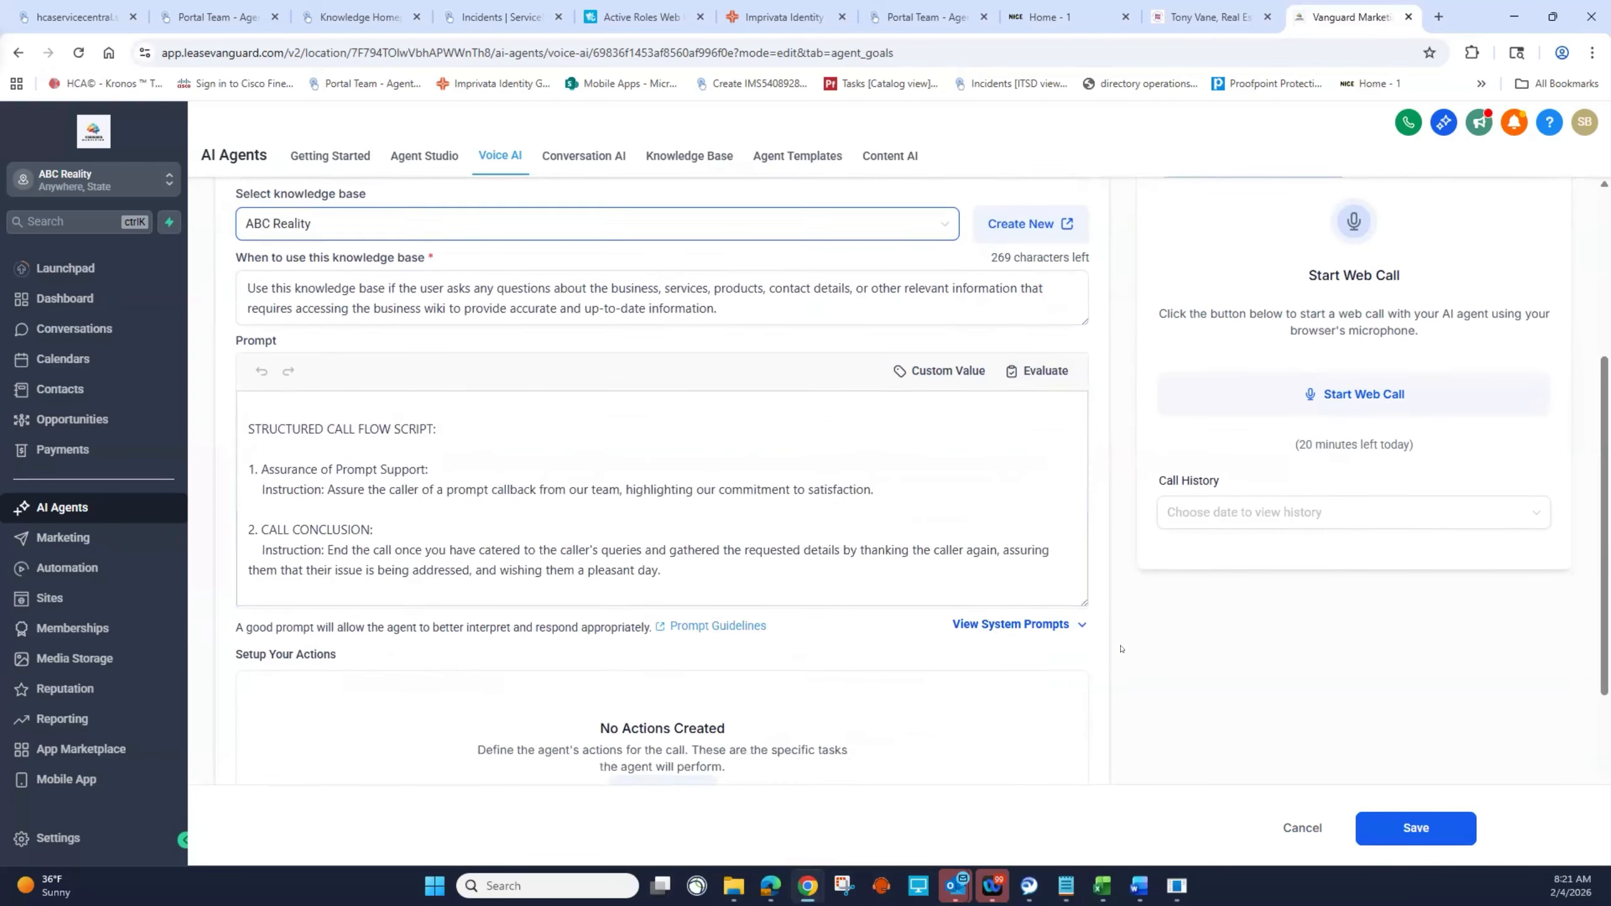
pyautogui.scroll(-5, 1063, 633)
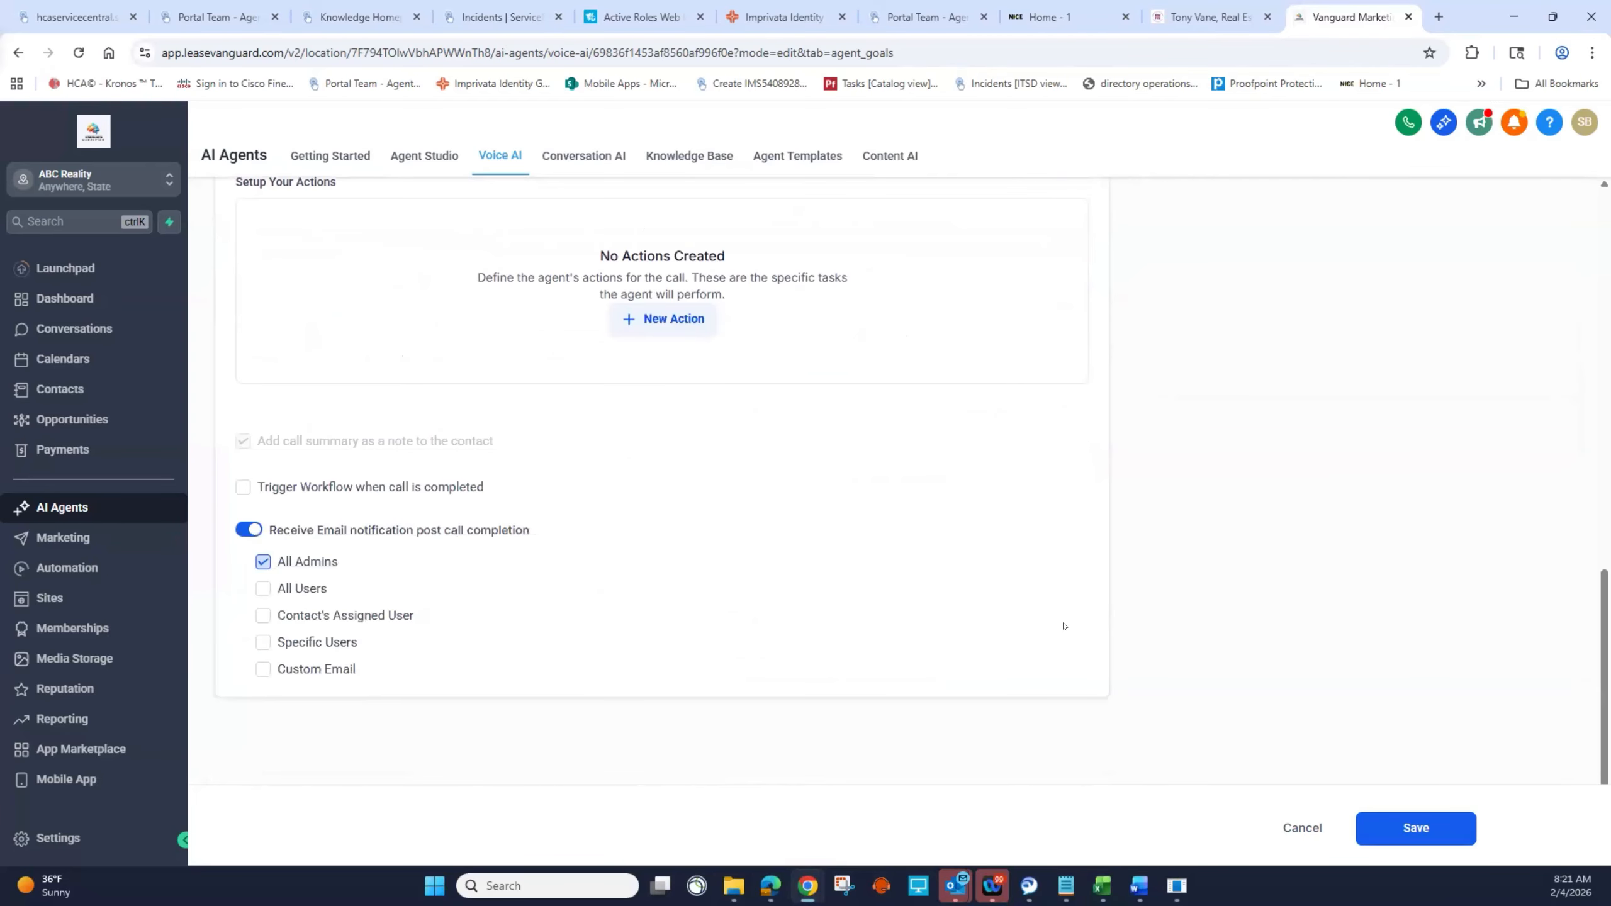
# Step: Add a Send SMS action to the agent's goals and name it "Send Booking Link"
pyautogui.scroll(3, 1061, 628)
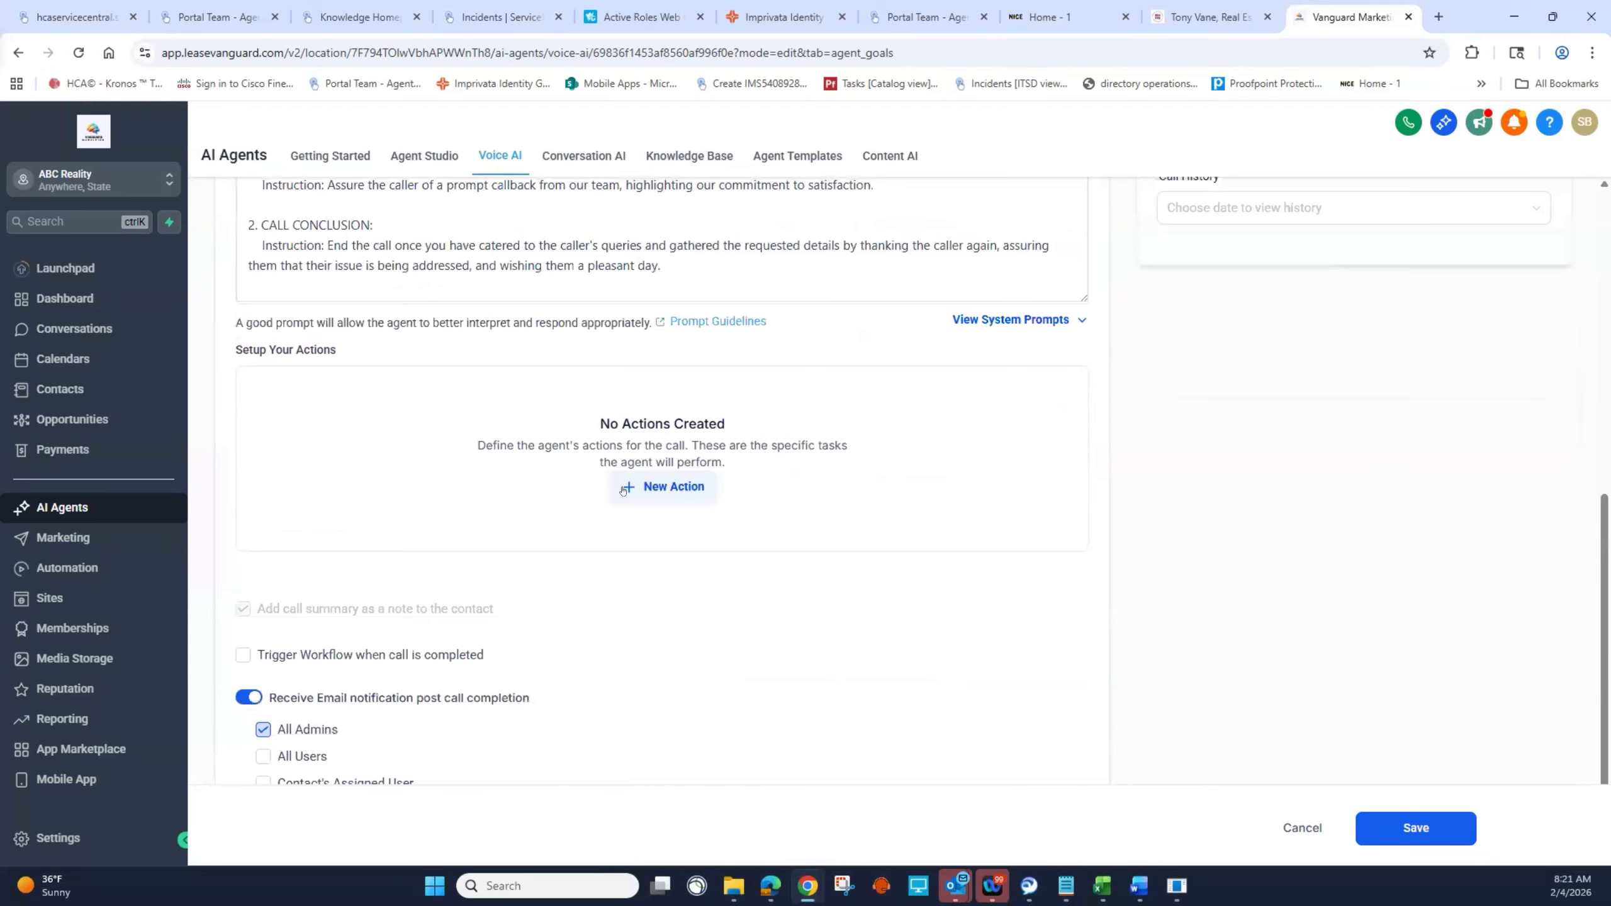
pyautogui.click(624, 490)
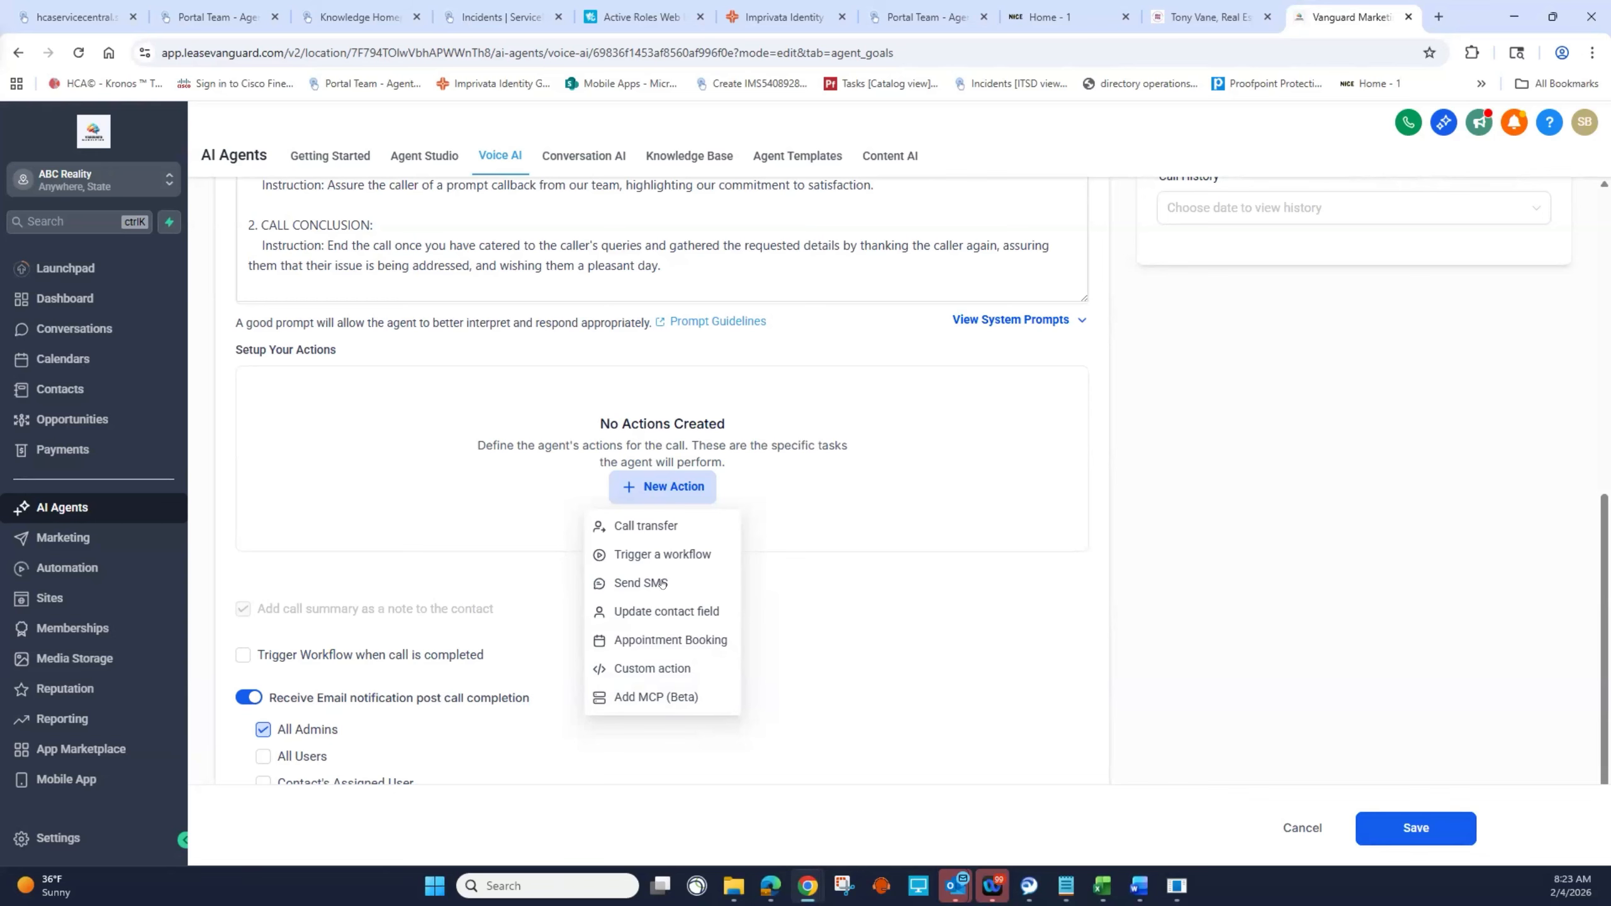
pyautogui.click(641, 583)
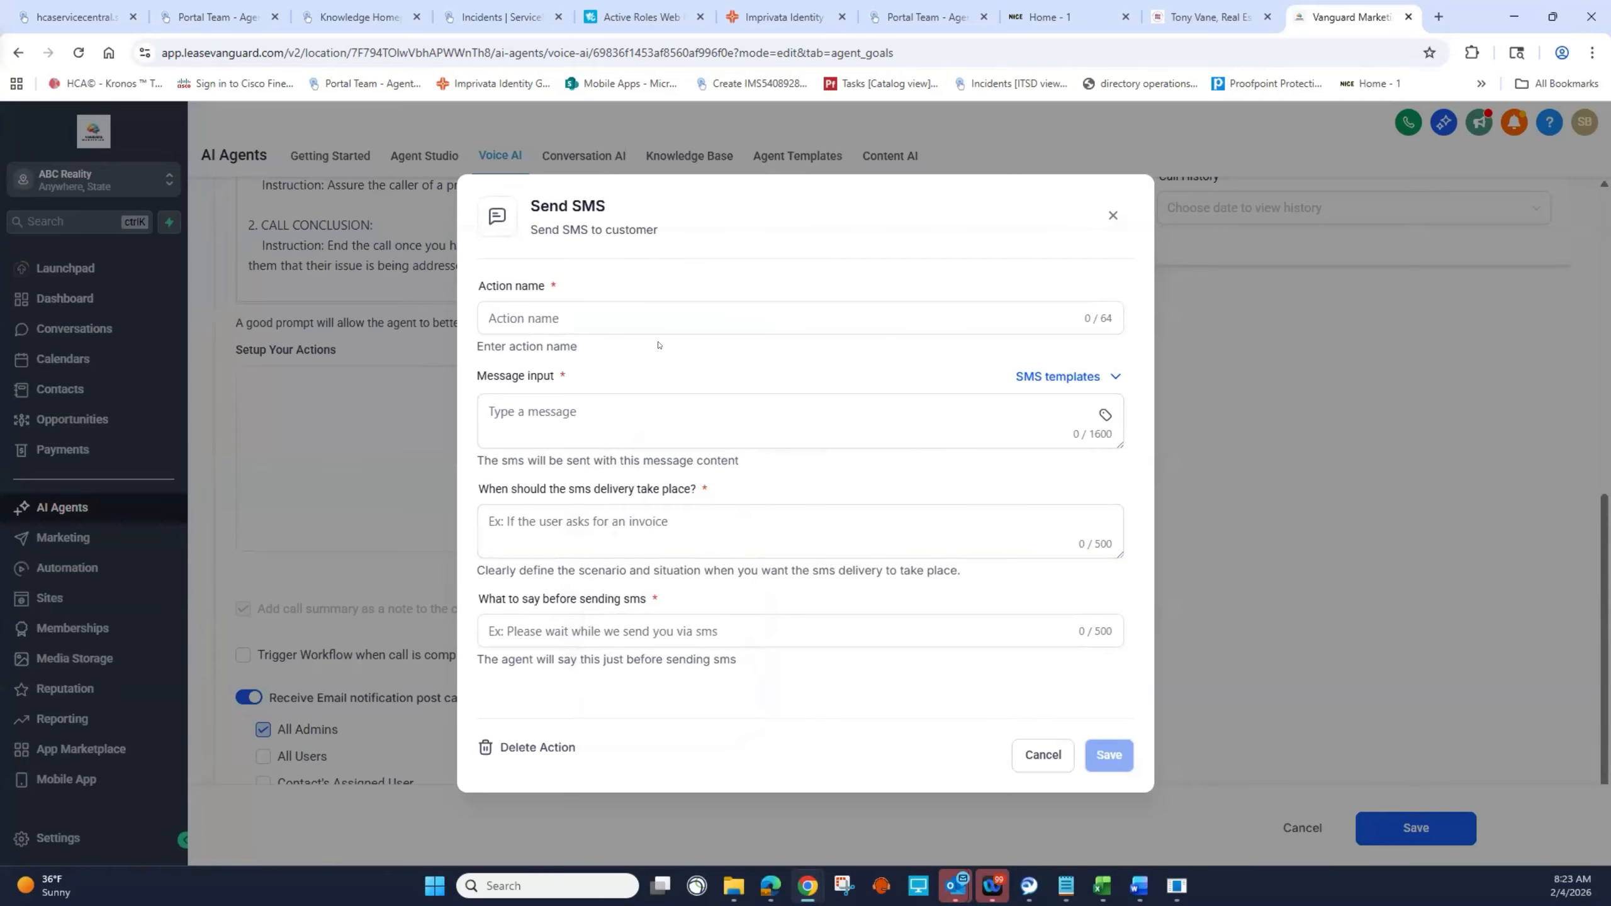
pyautogui.click(636, 315)
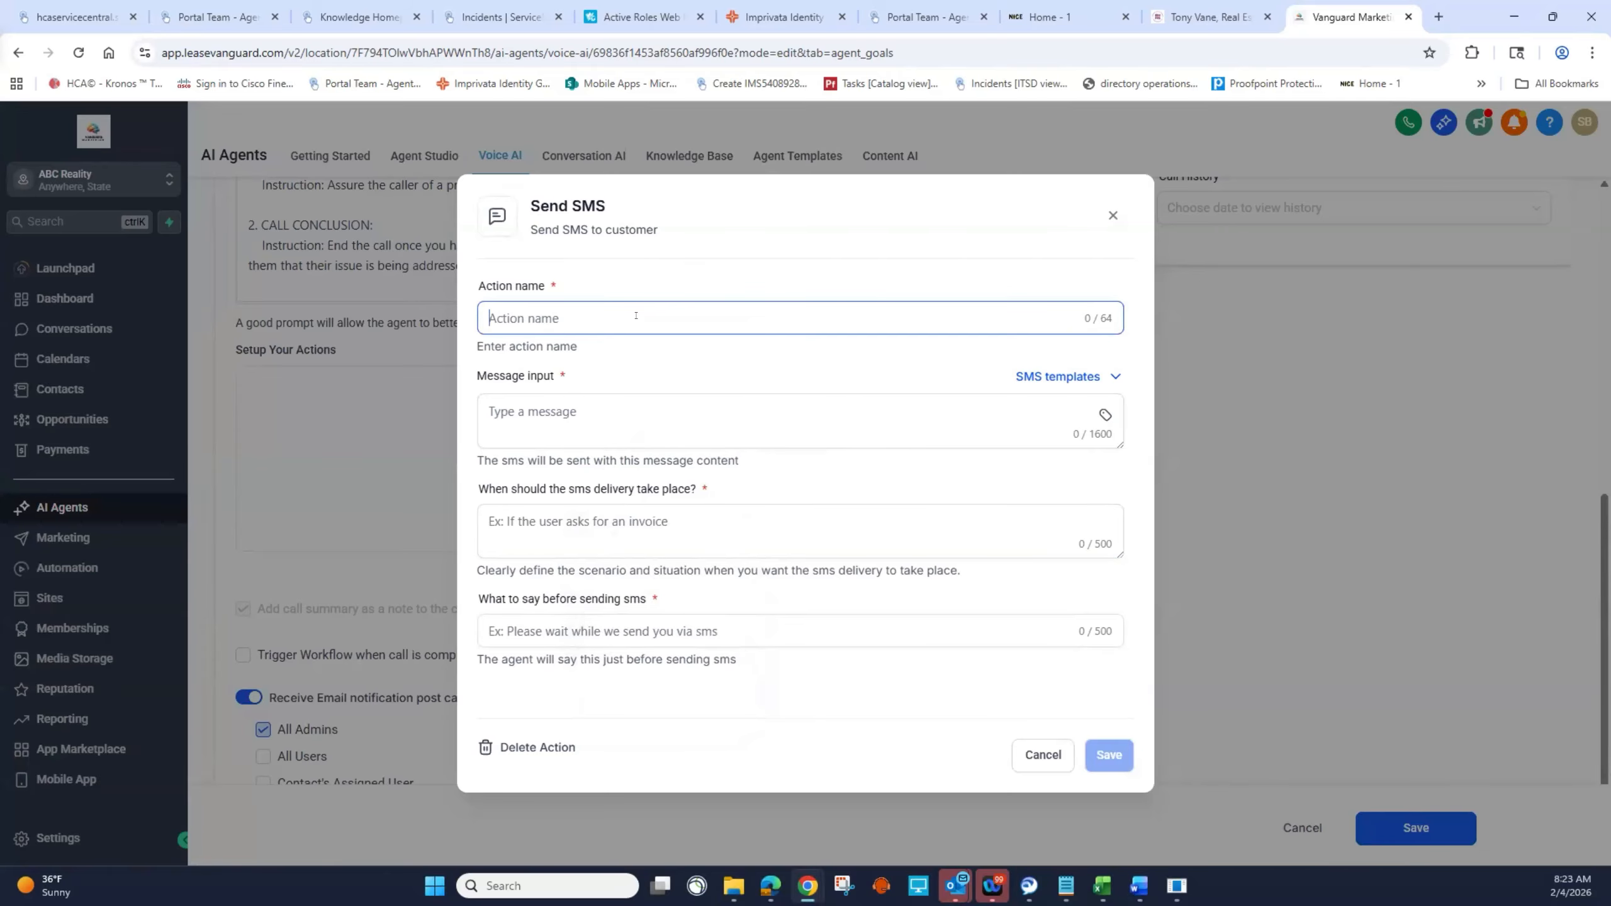
pyautogui.write('Send Booki')
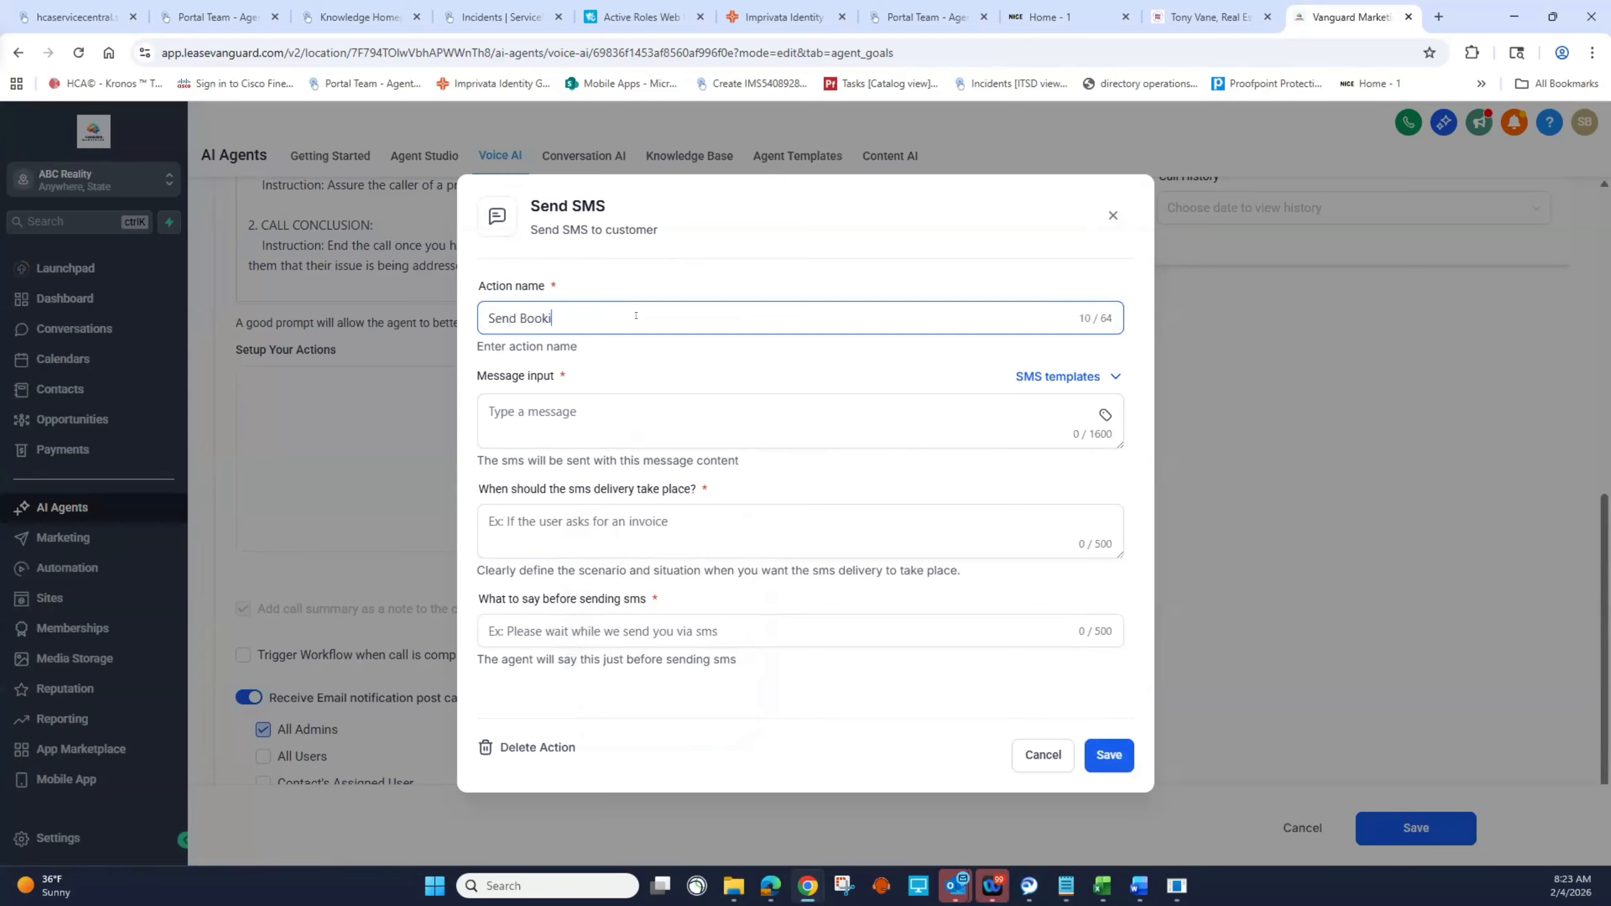
pyautogui.write('ng Link')
# Step: Write the SMS message "Here's the link to book an appointment with an agent at ABC Reality:"
pyautogui.click(707, 409)
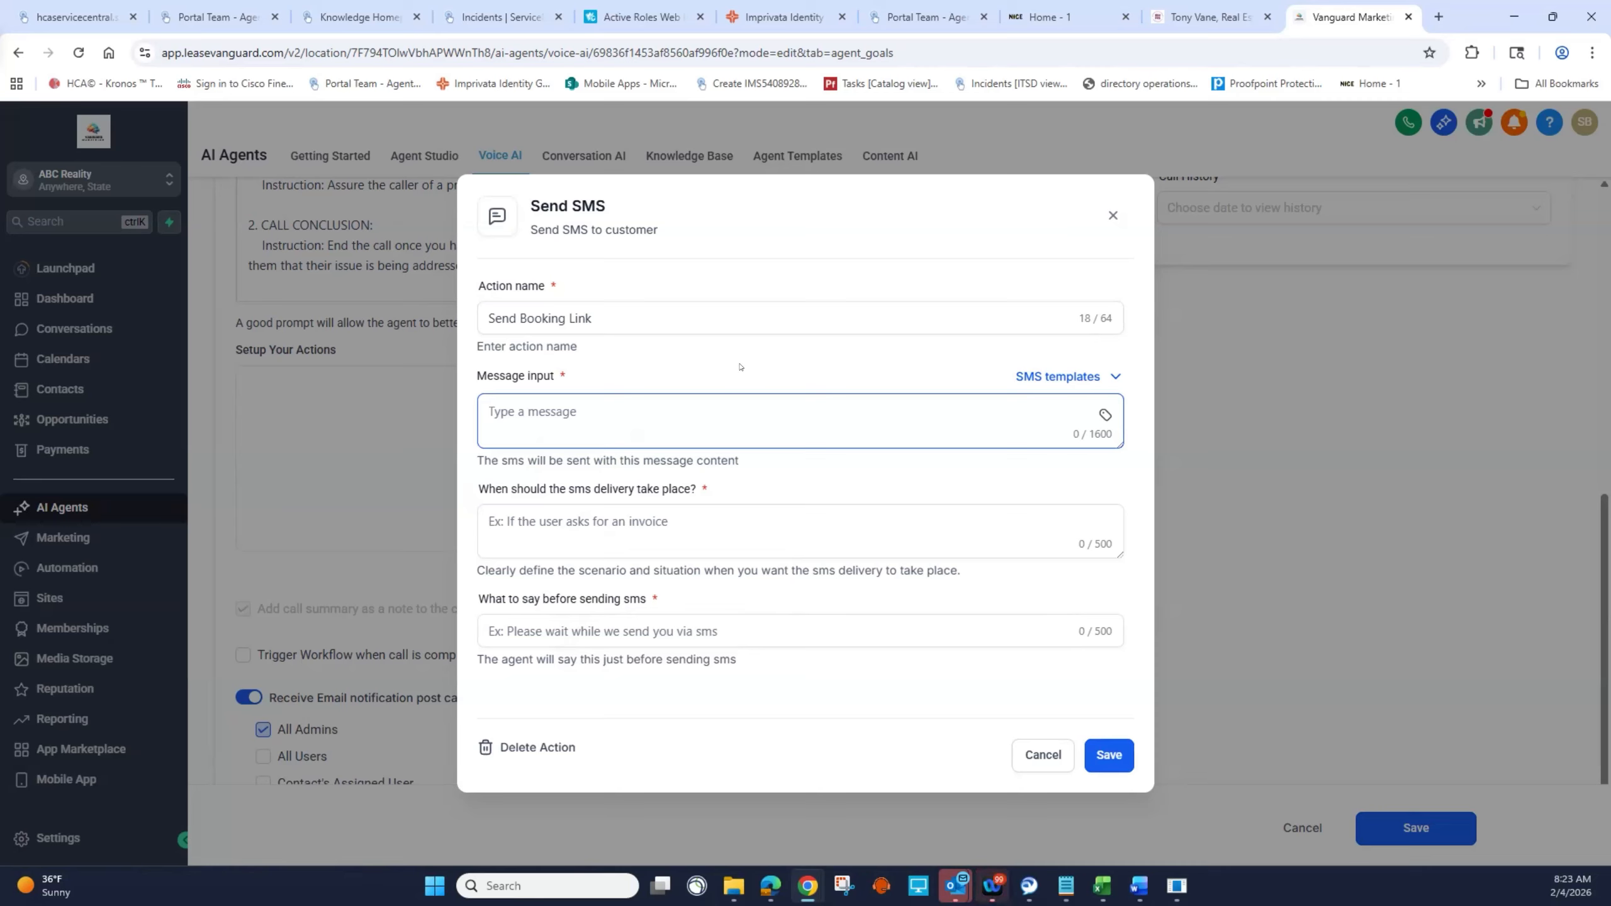
pyautogui.write('He')
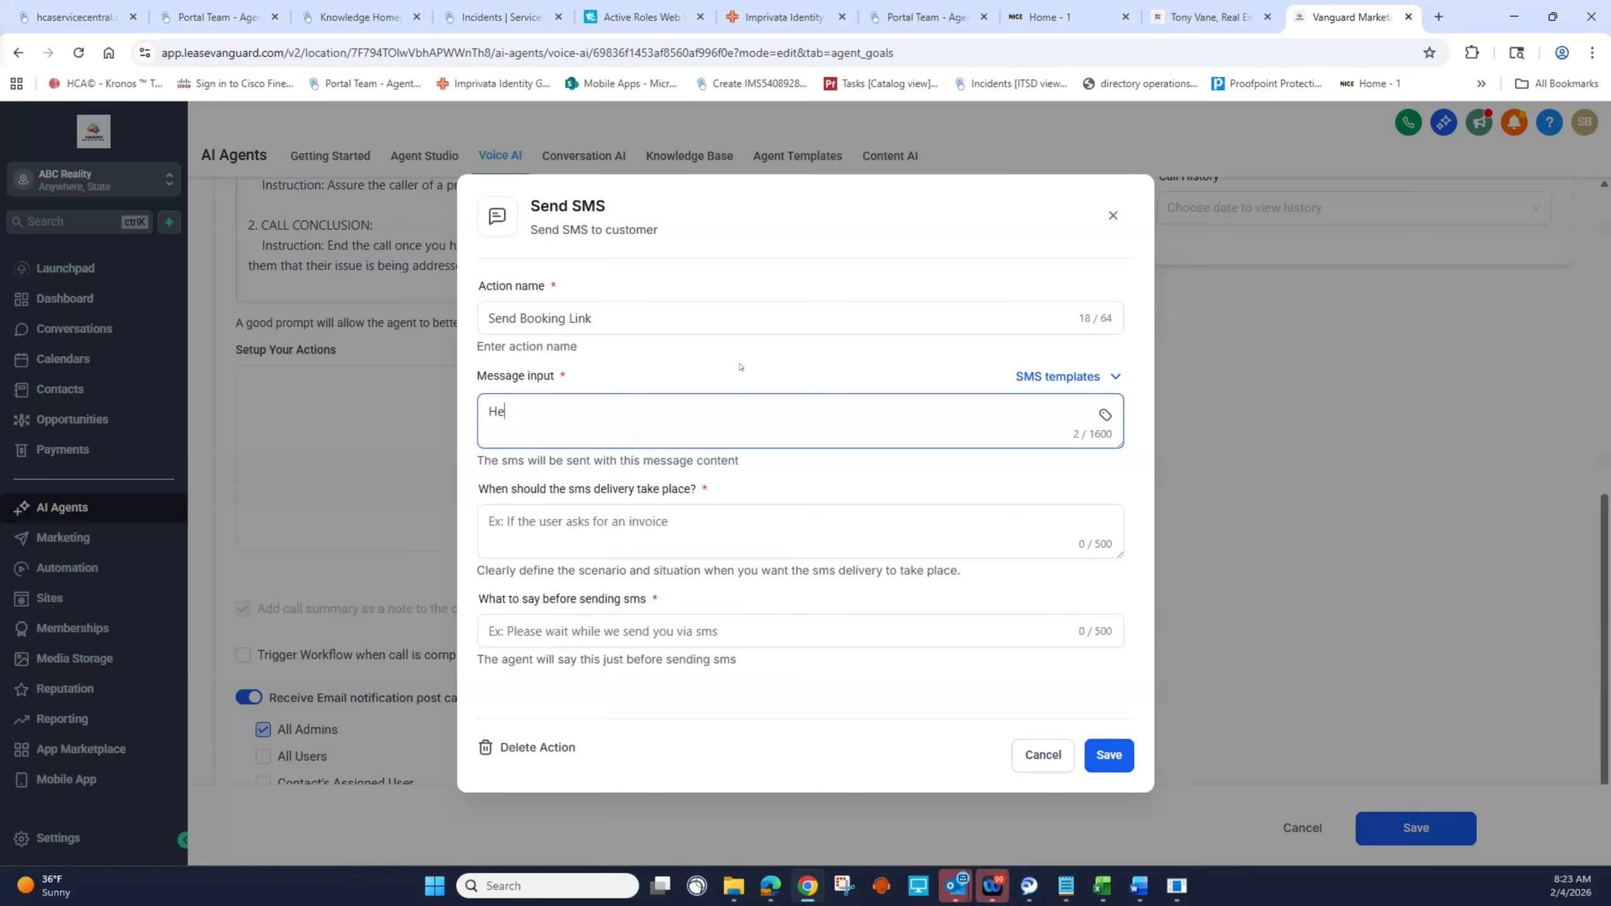
pyautogui.write("re's the link to book an appointment ")
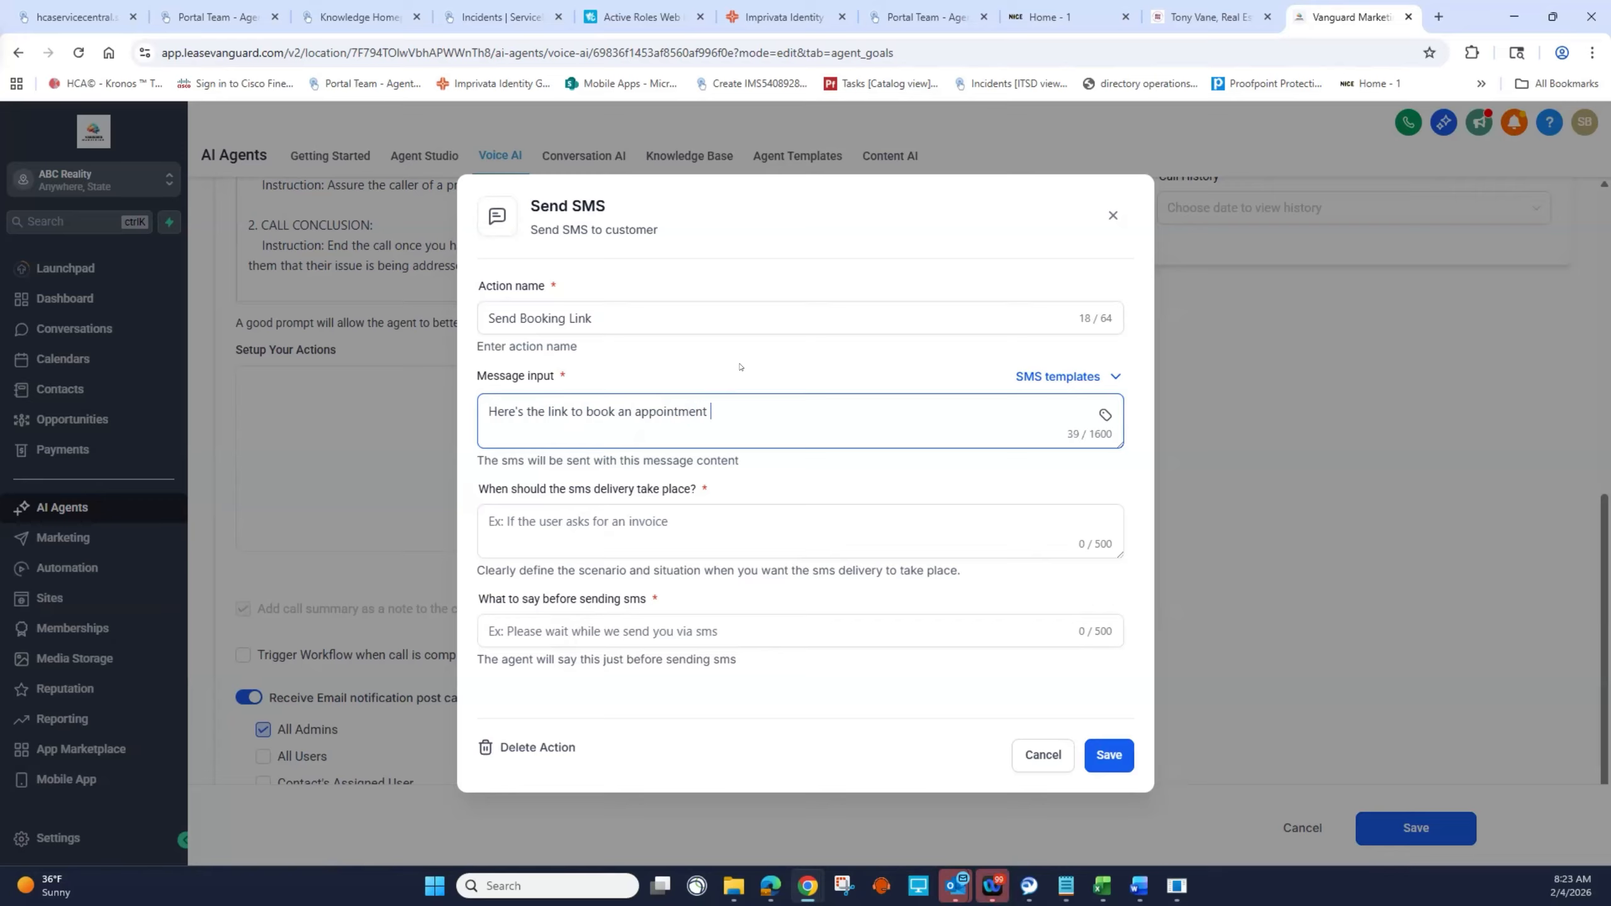
pyautogui.write('with an agent at ABC Reality')
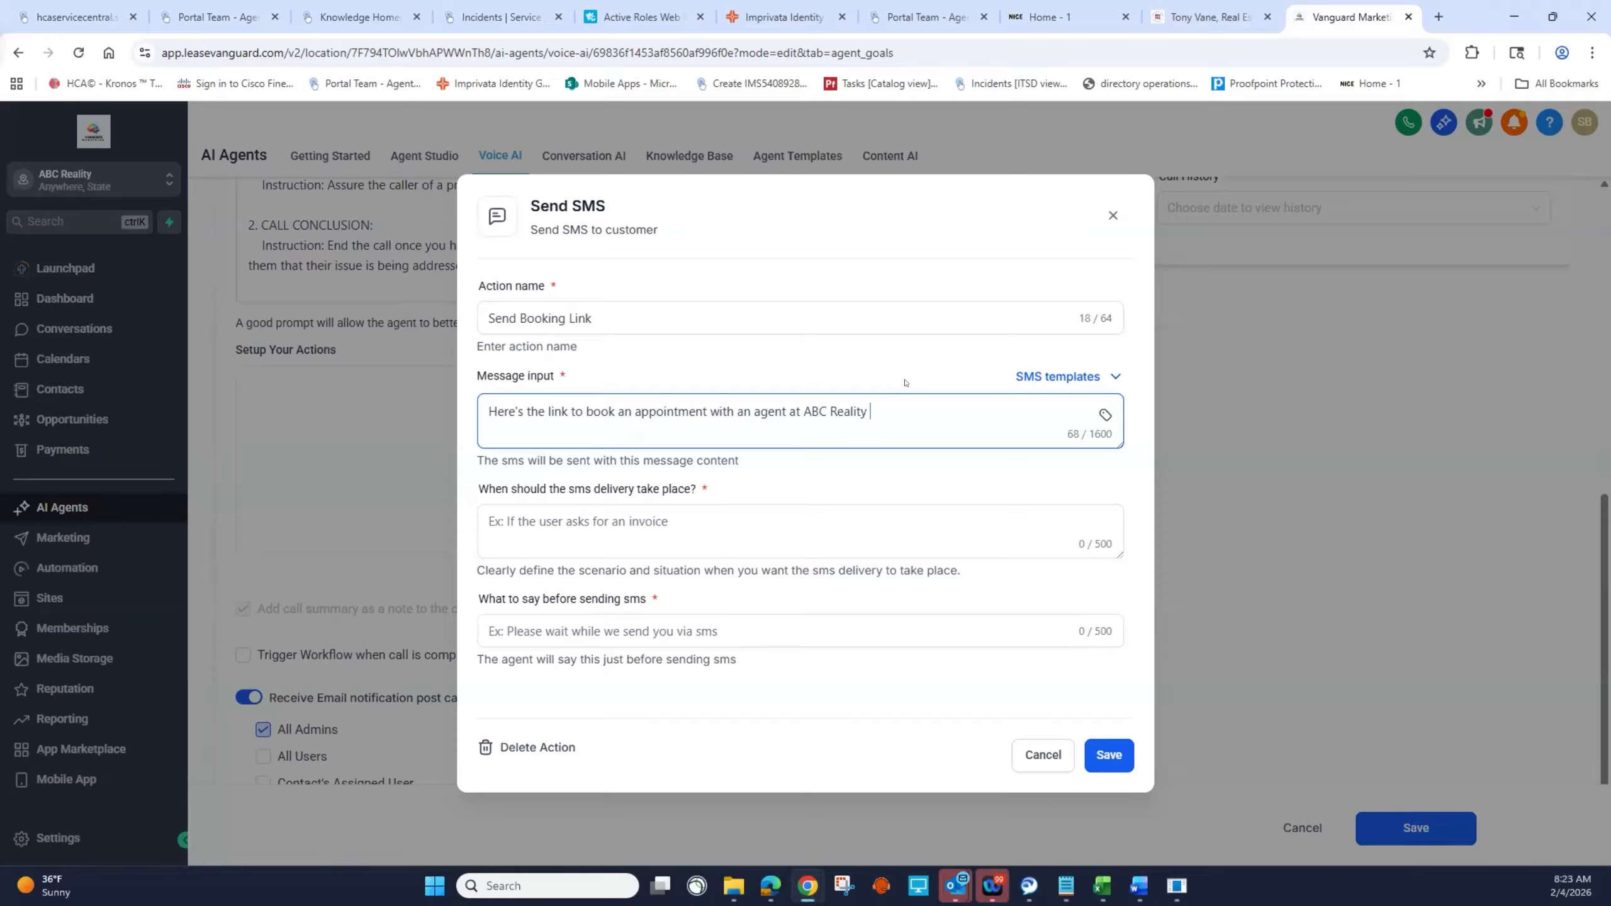
pyautogui.press('BackSpace')
pyautogui.write(':')
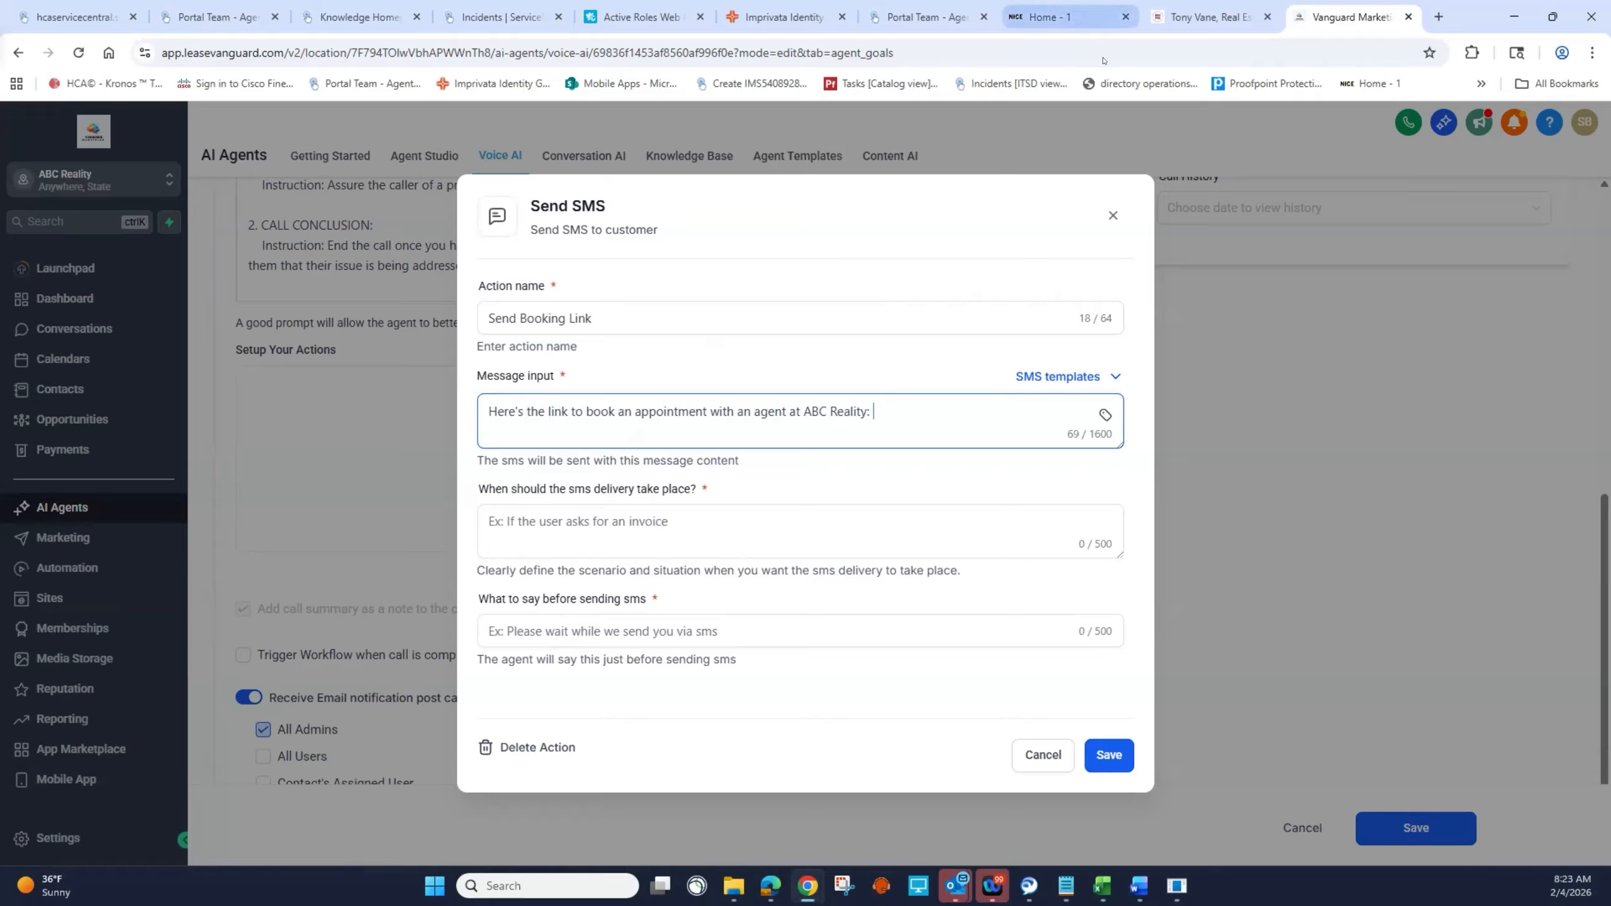
# Step: Copy the web address of the open realtor website and return to the Send SMS action form
pyautogui.hotkey('ctrl', 'shift', 'Tab')
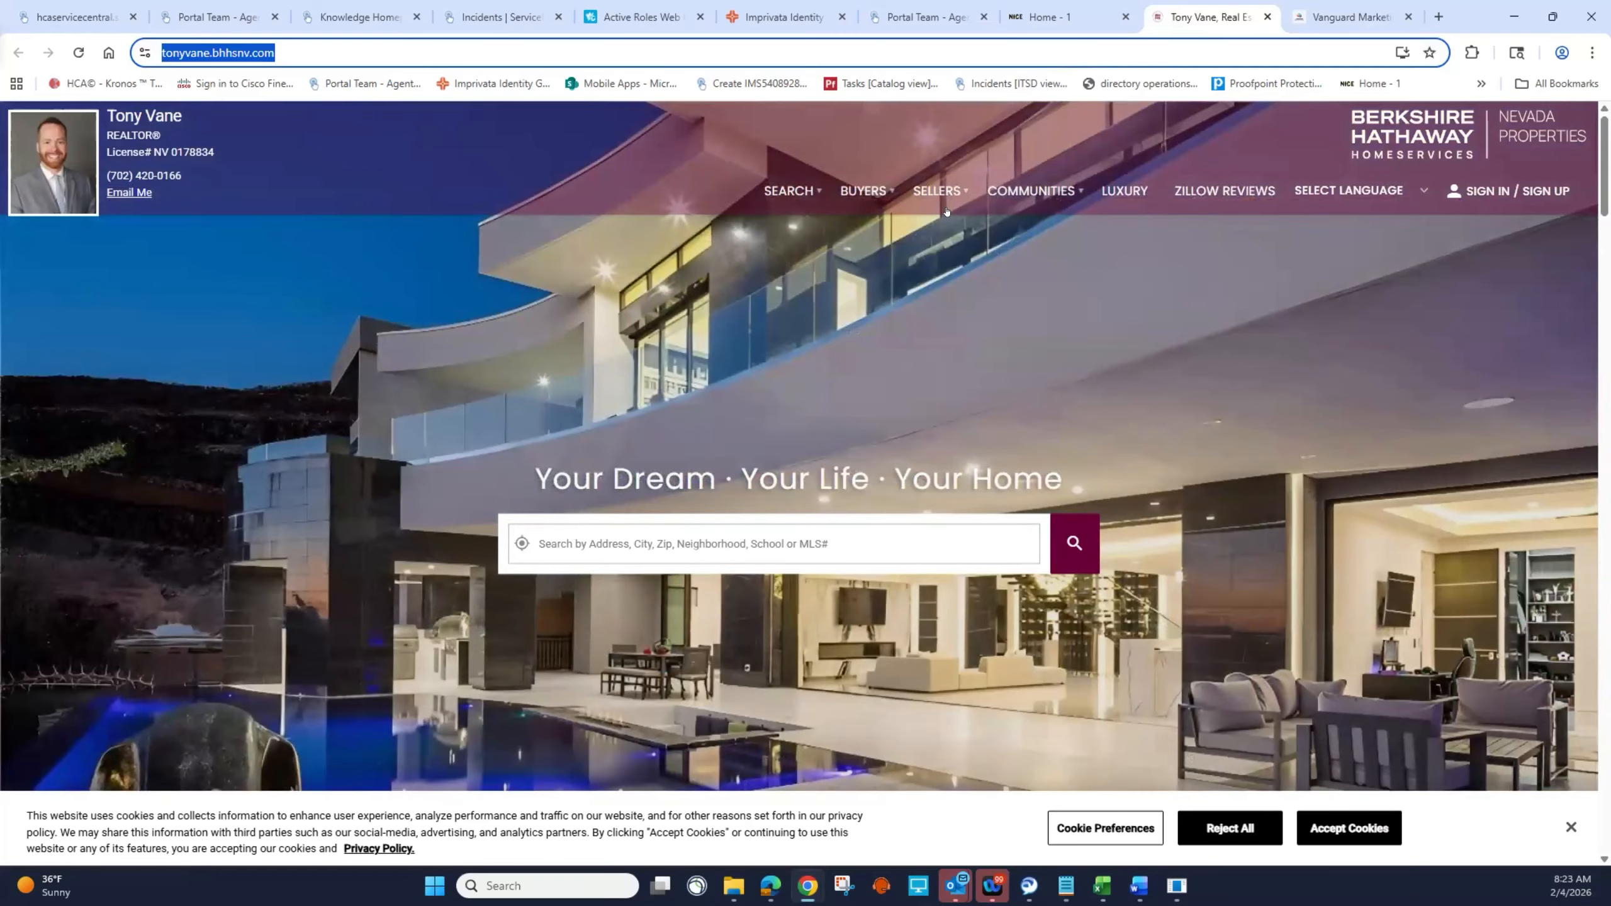
pyautogui.moveTo(943, 197)
pyautogui.moveTo(777, 192)
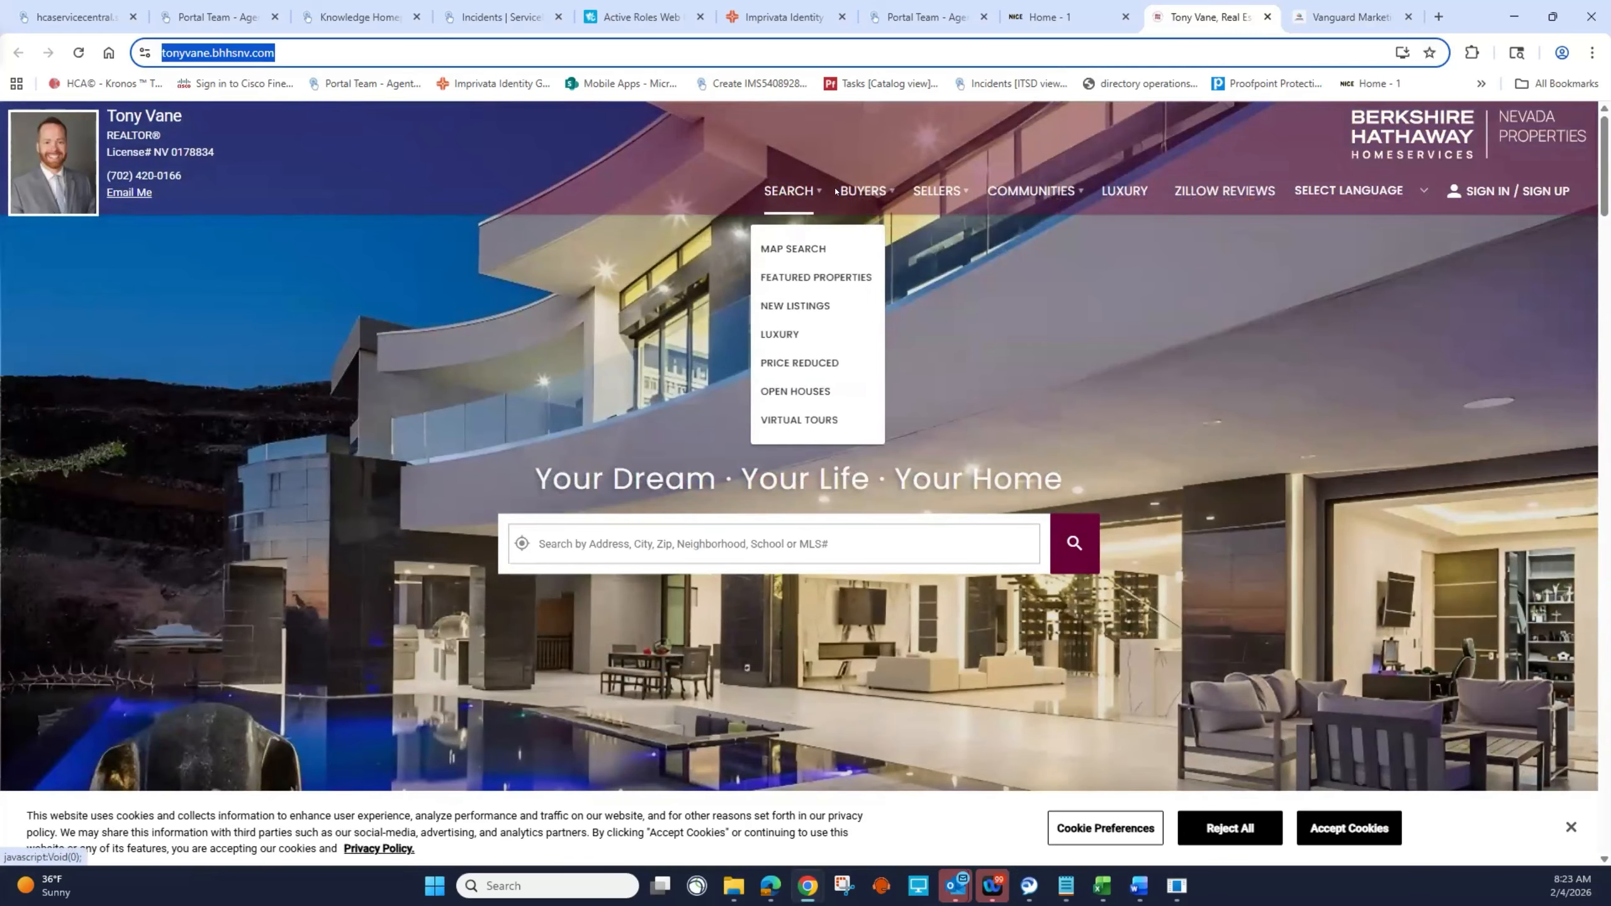
pyautogui.rightClick(230, 46)
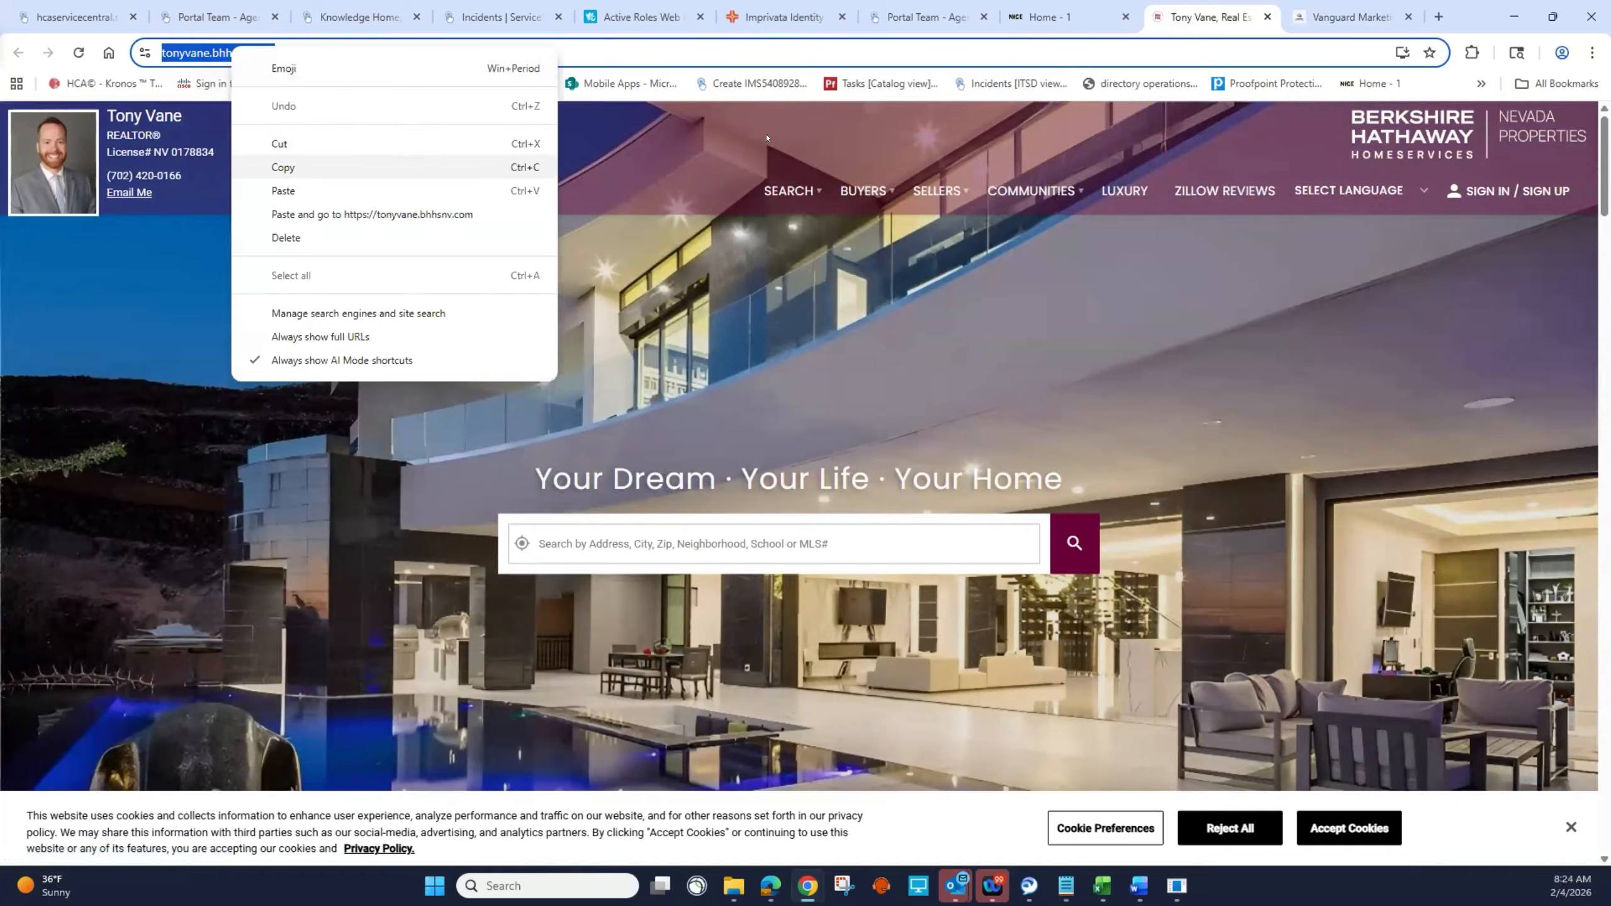
pyautogui.click(283, 168)
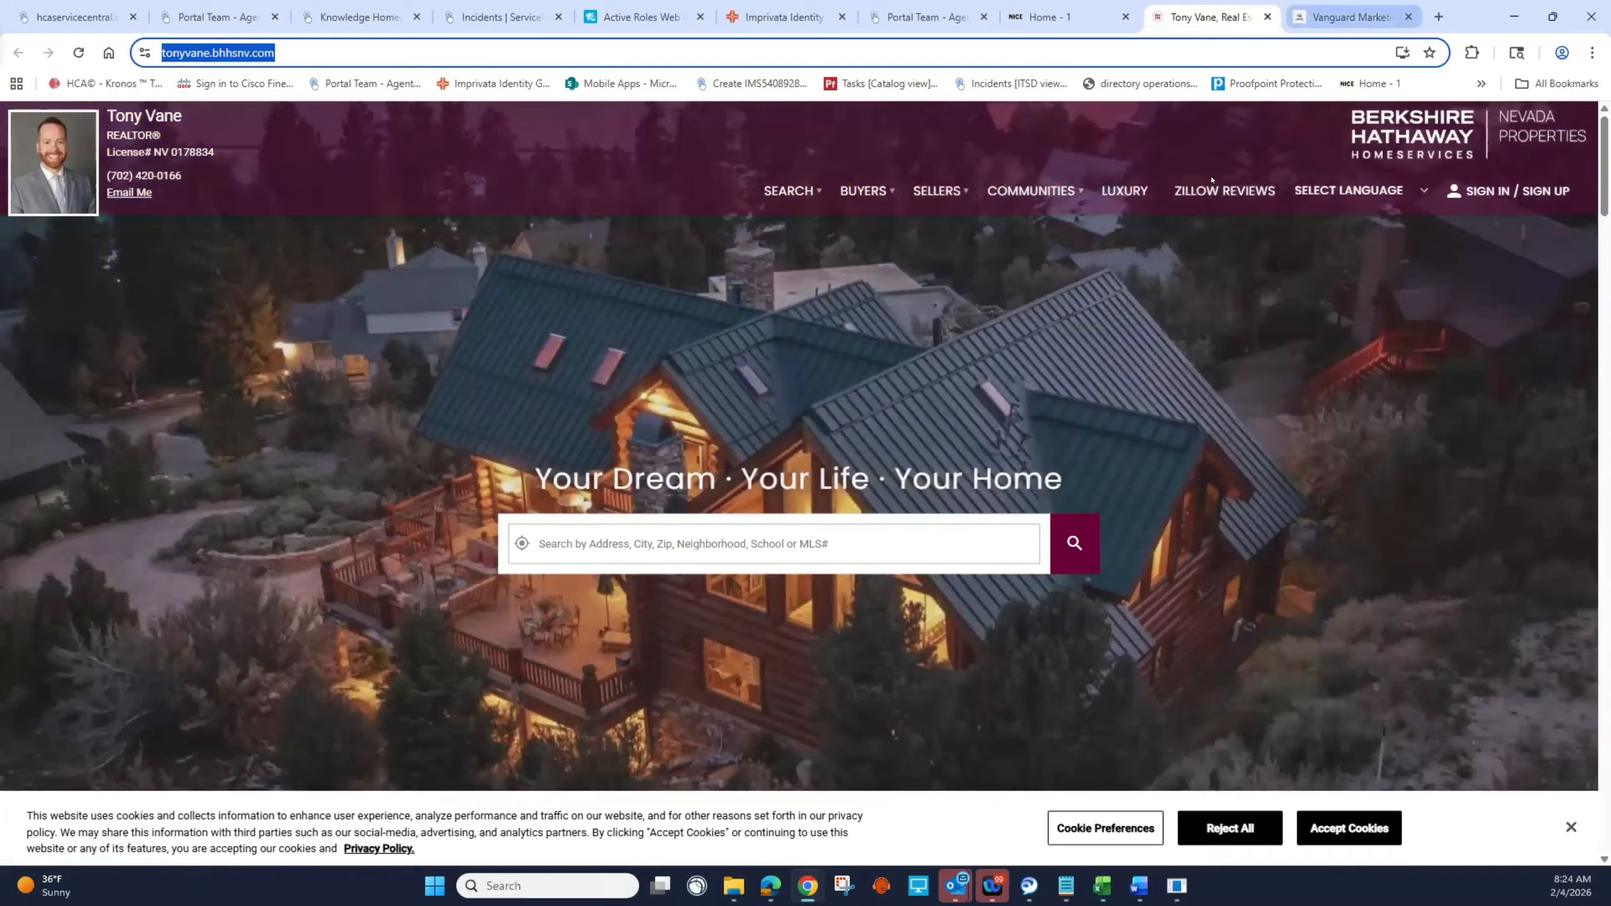
pyautogui.click(1350, 17)
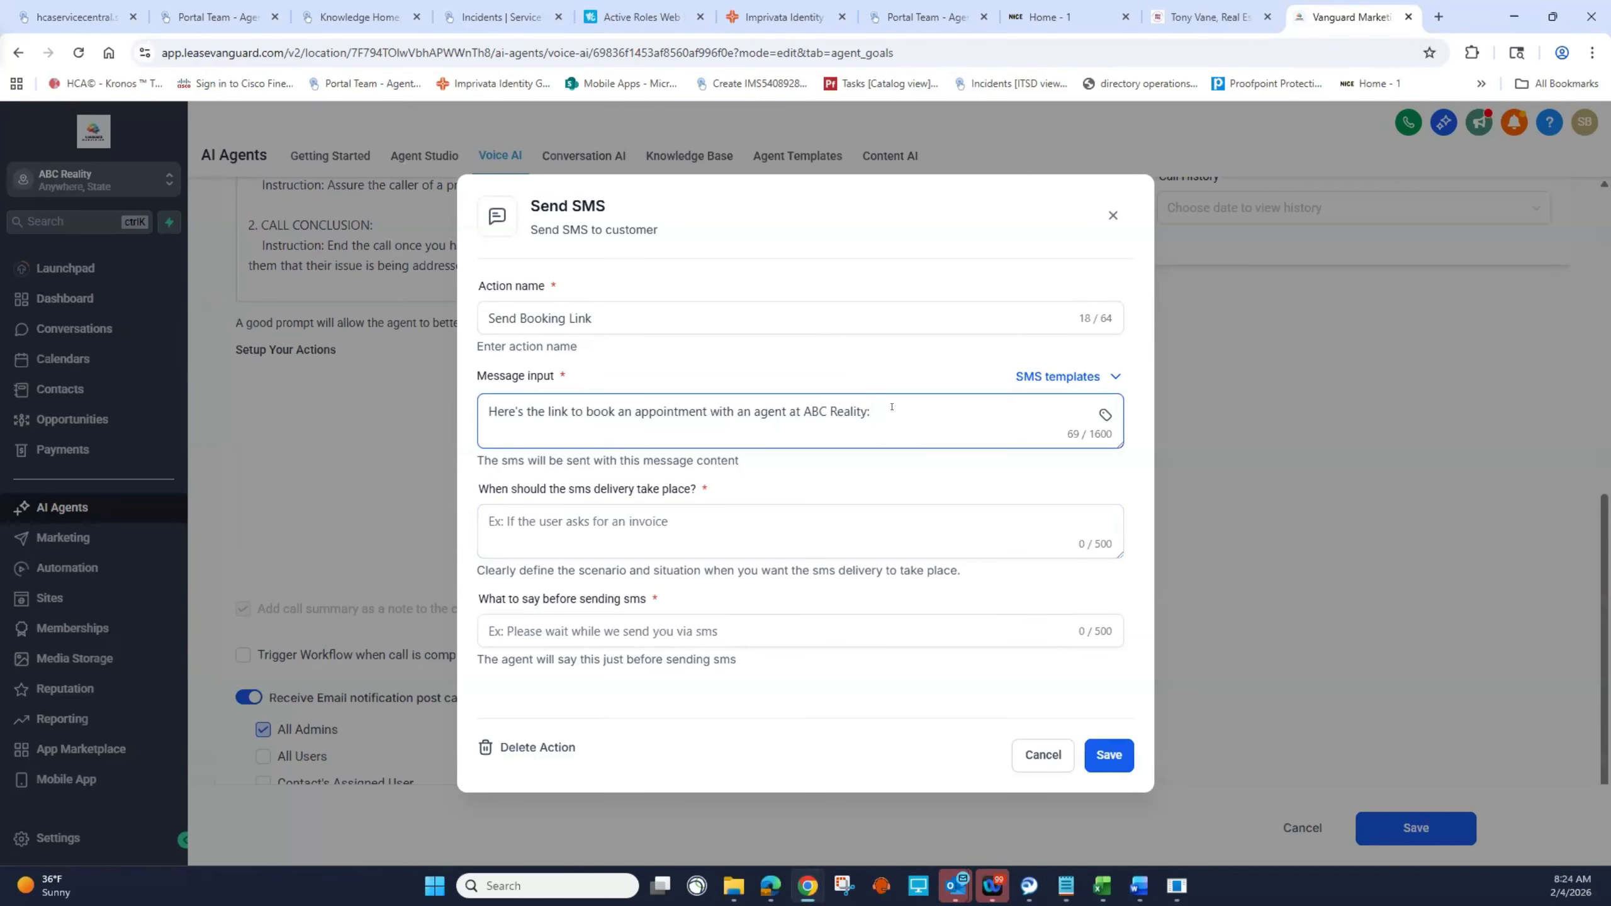
# Step: Paste the link into the message and set the delivery condition "If the caller asks to book an appointment or book a time to chat with an agent"
pyautogui.hotkey('ctrl', 'v')
pyautogui.click(745, 529)
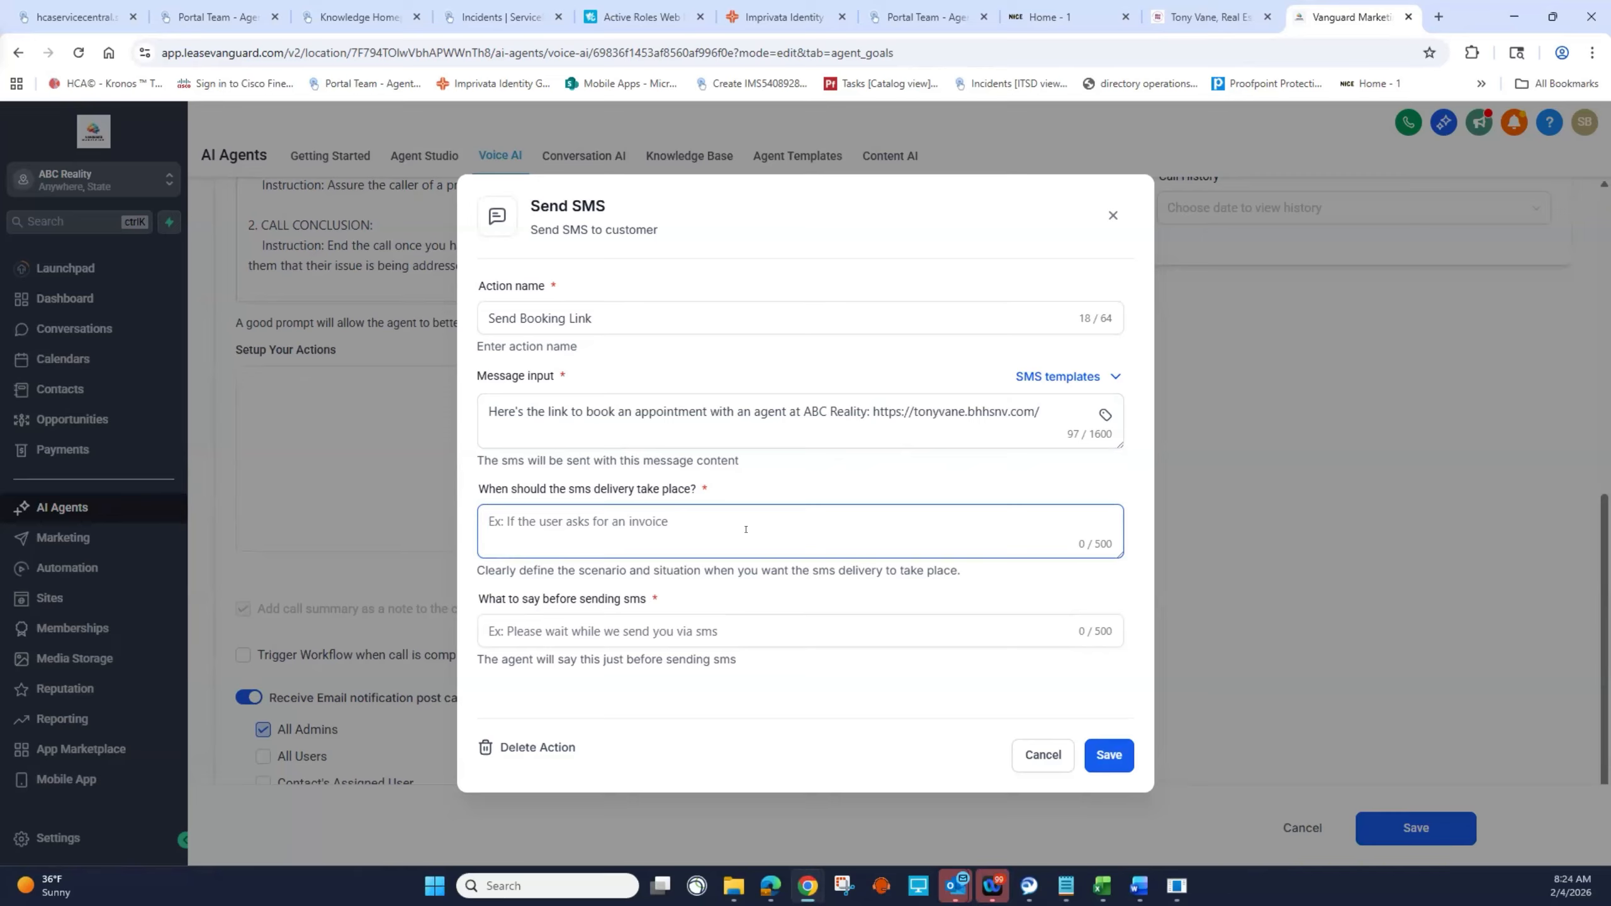
pyautogui.write('If the caller ')
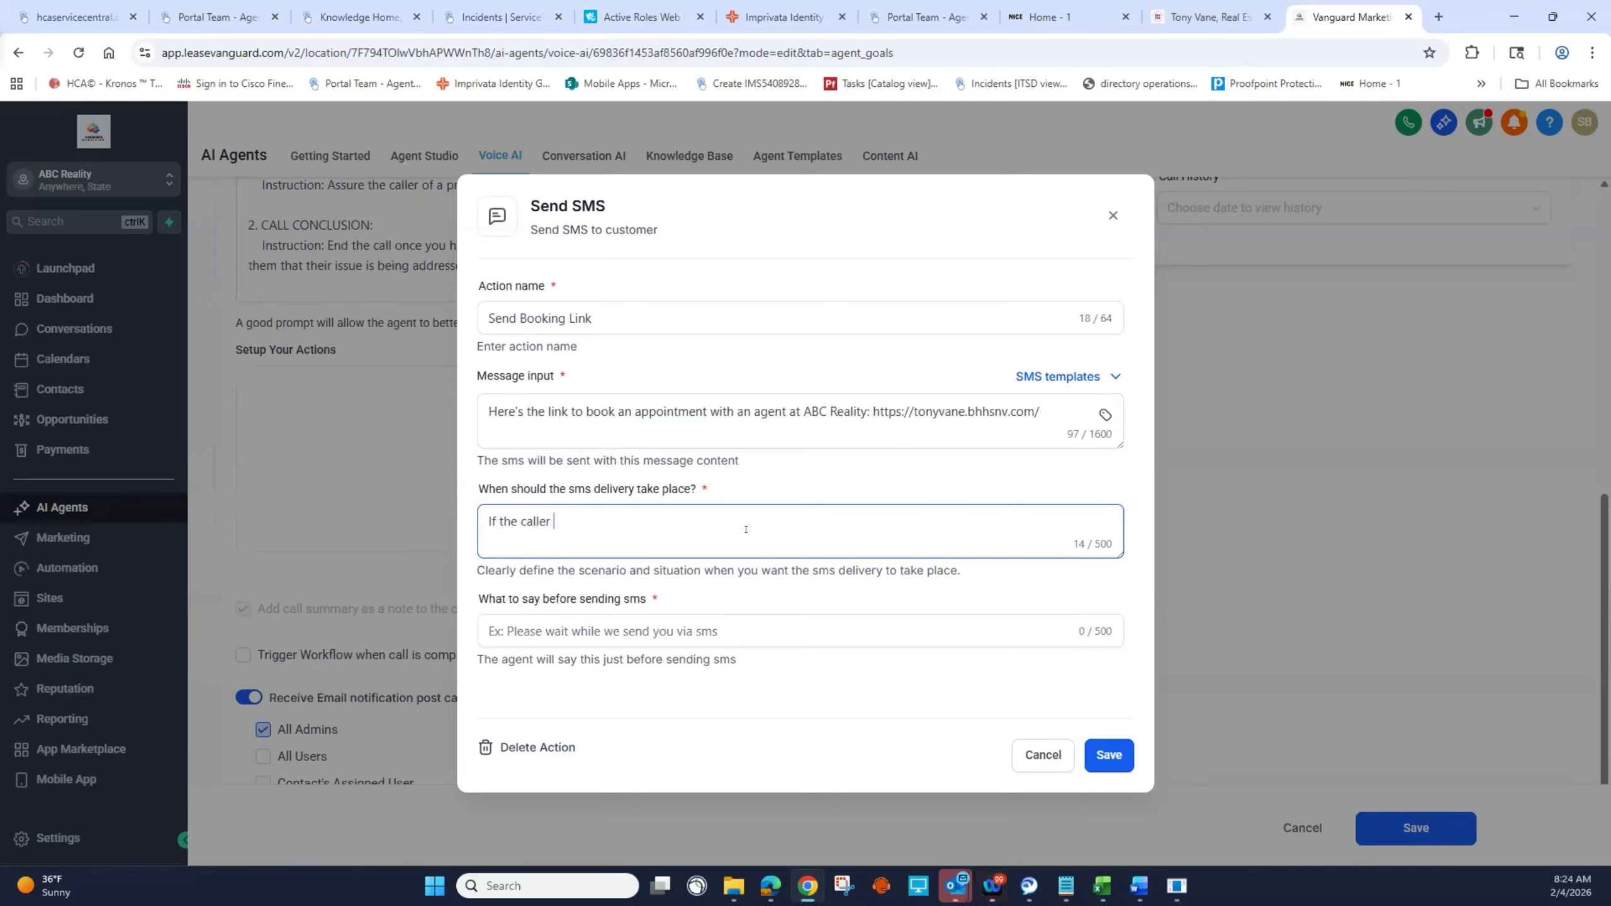
pyautogui.write('asks to book a')
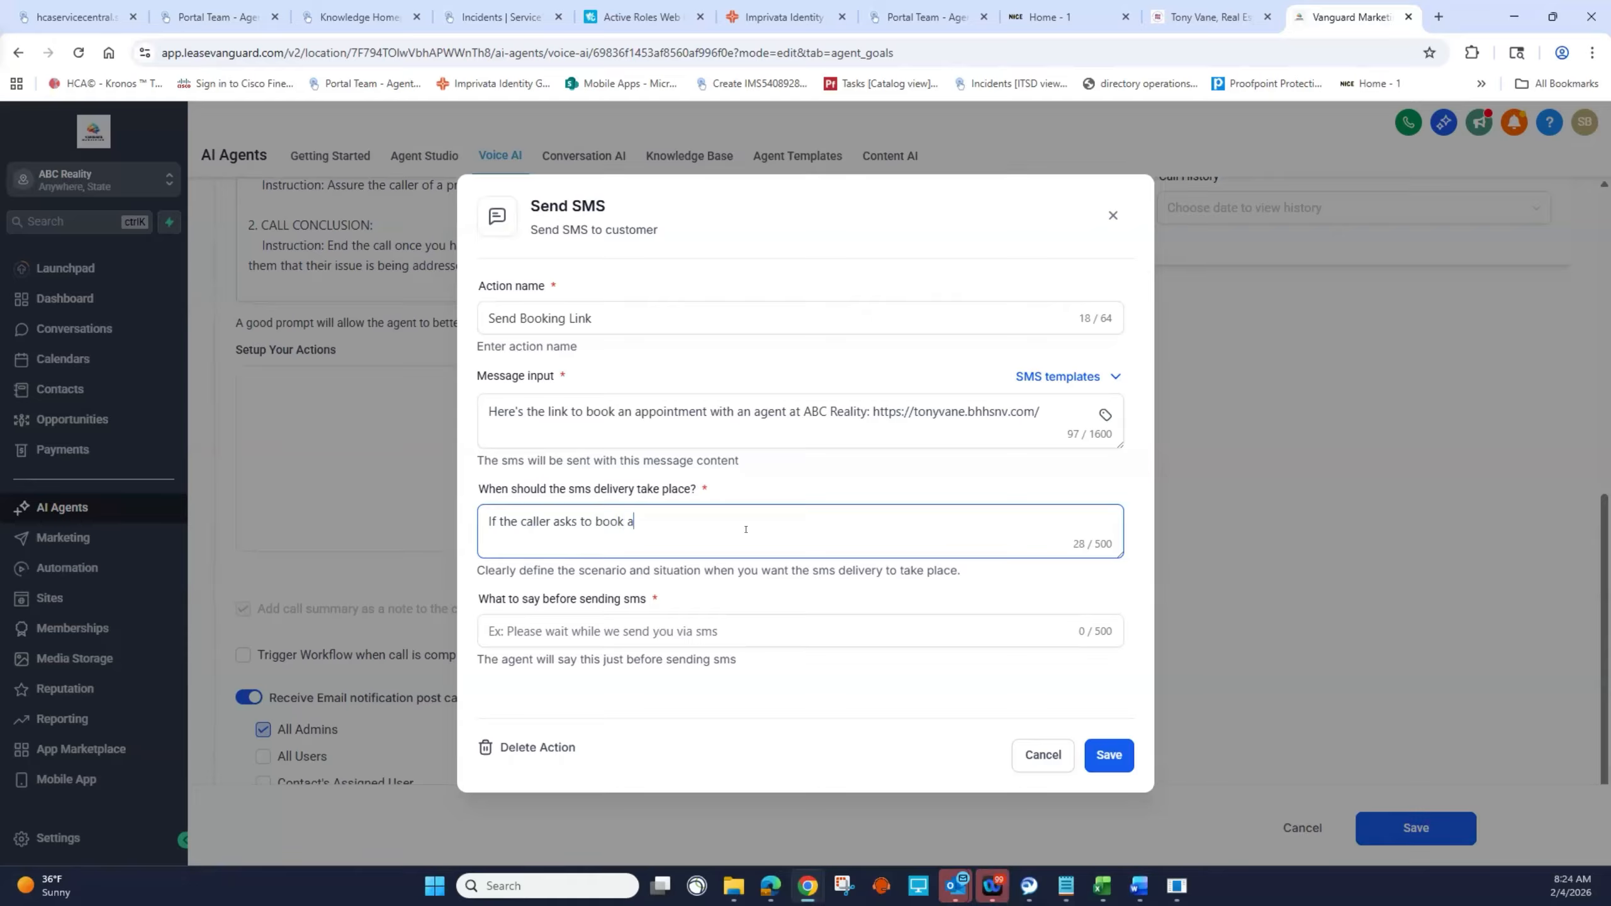
pyautogui.write('n appointment or book ')
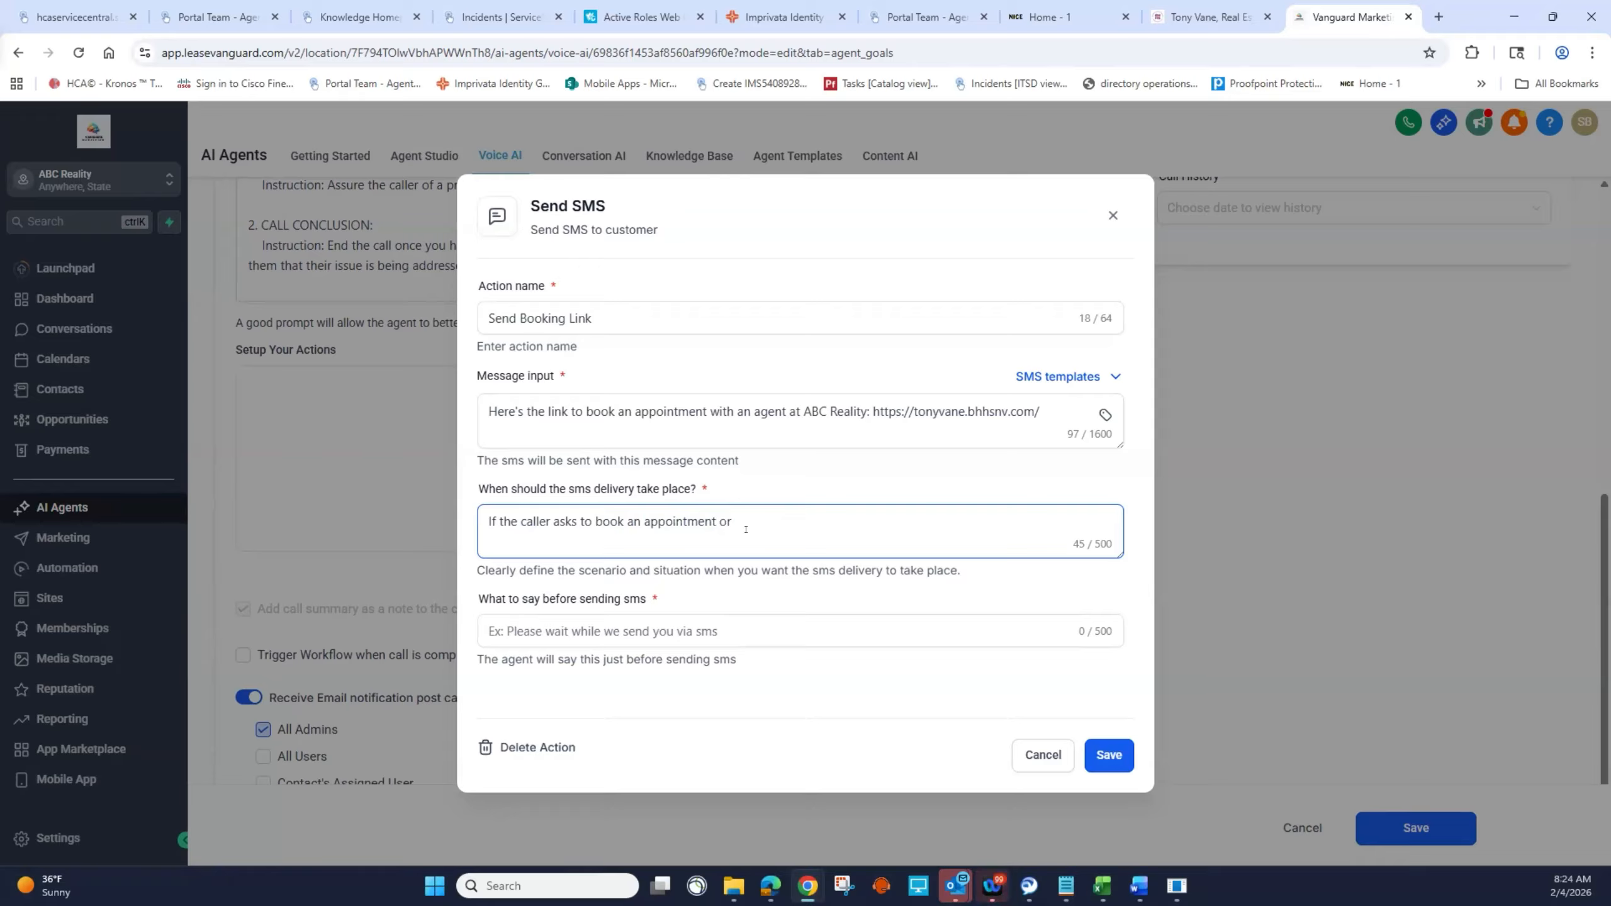
pyautogui.write('a time to chat wi')
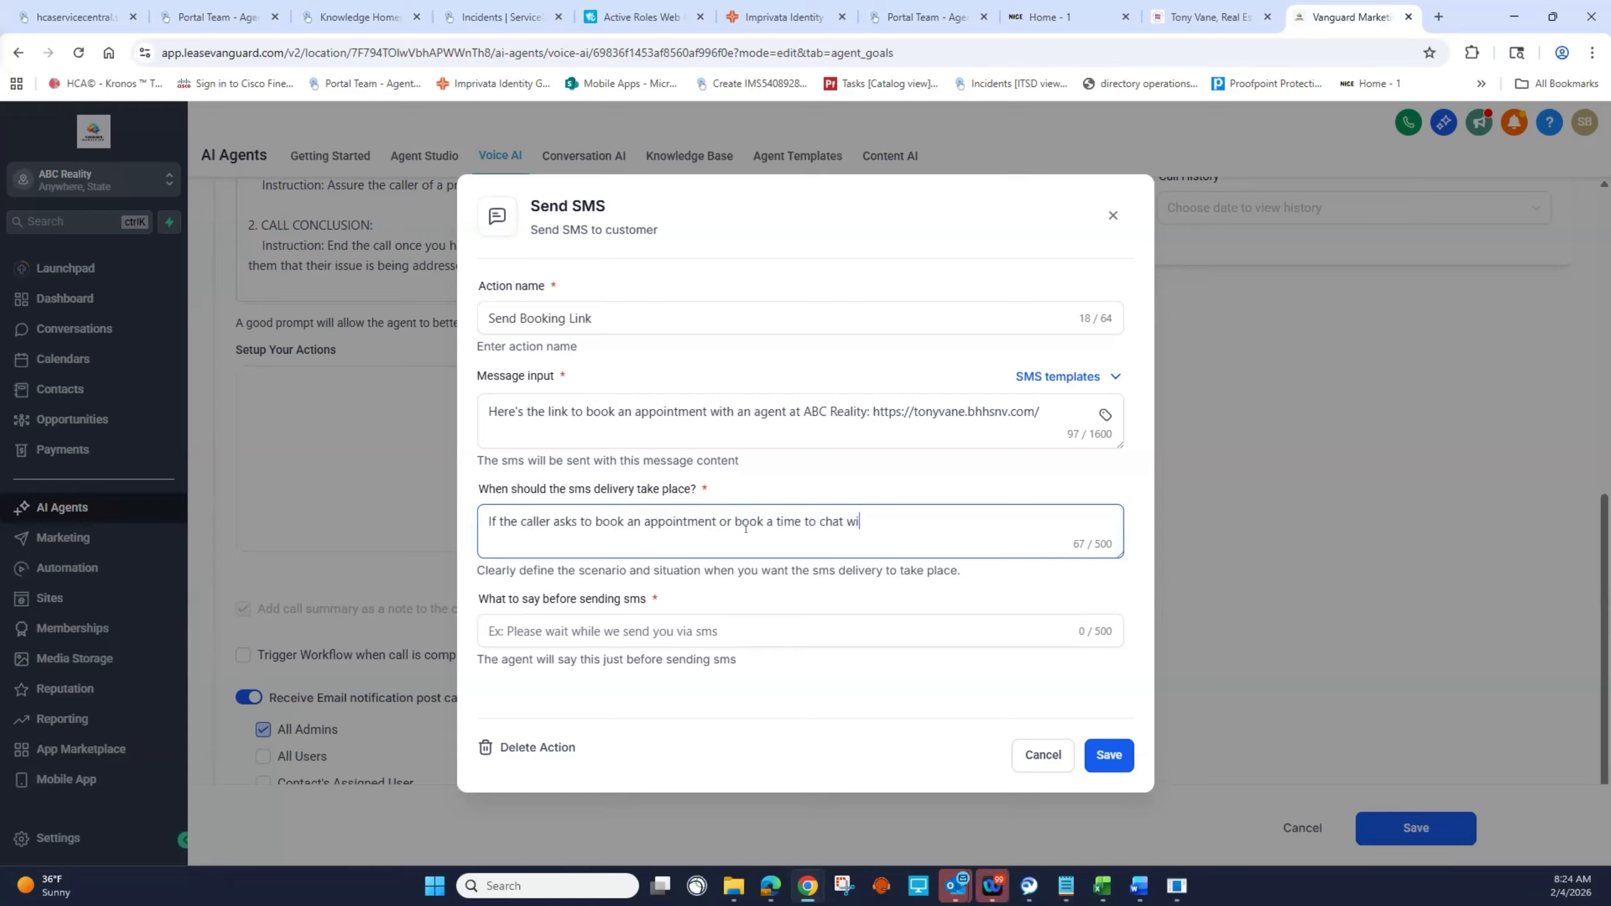
pyautogui.write('th an agent')
# Step: Set the pre-SMS line "Sure, let me send you a booking link where you can book a time to chat with one of our agents" and save
pyautogui.click(825, 627)
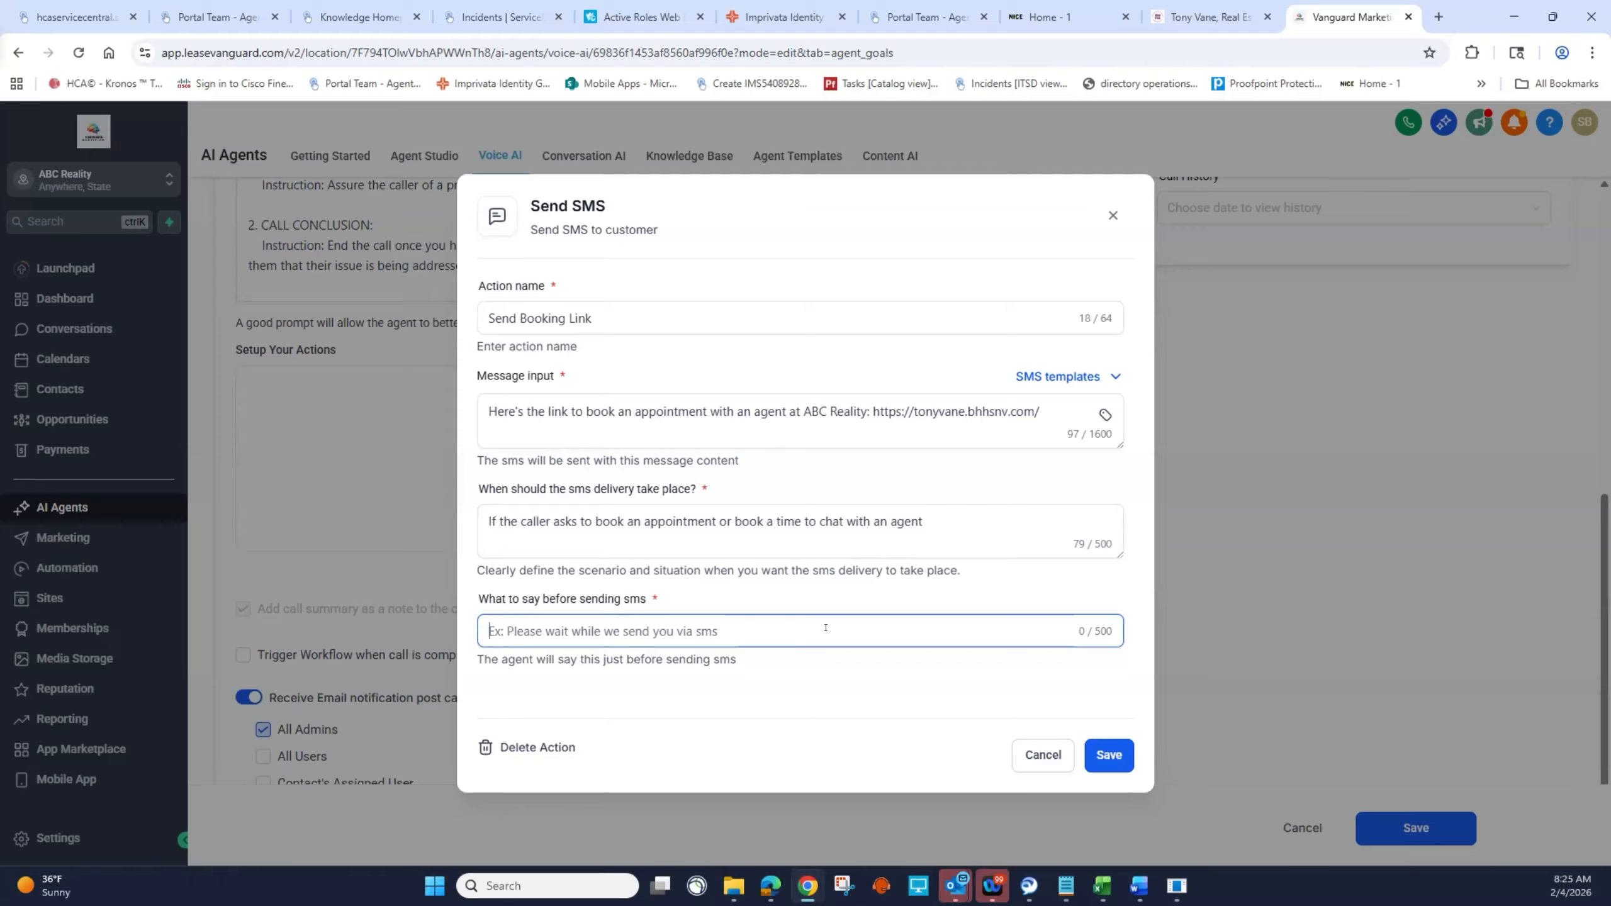
pyautogui.write('Sur')
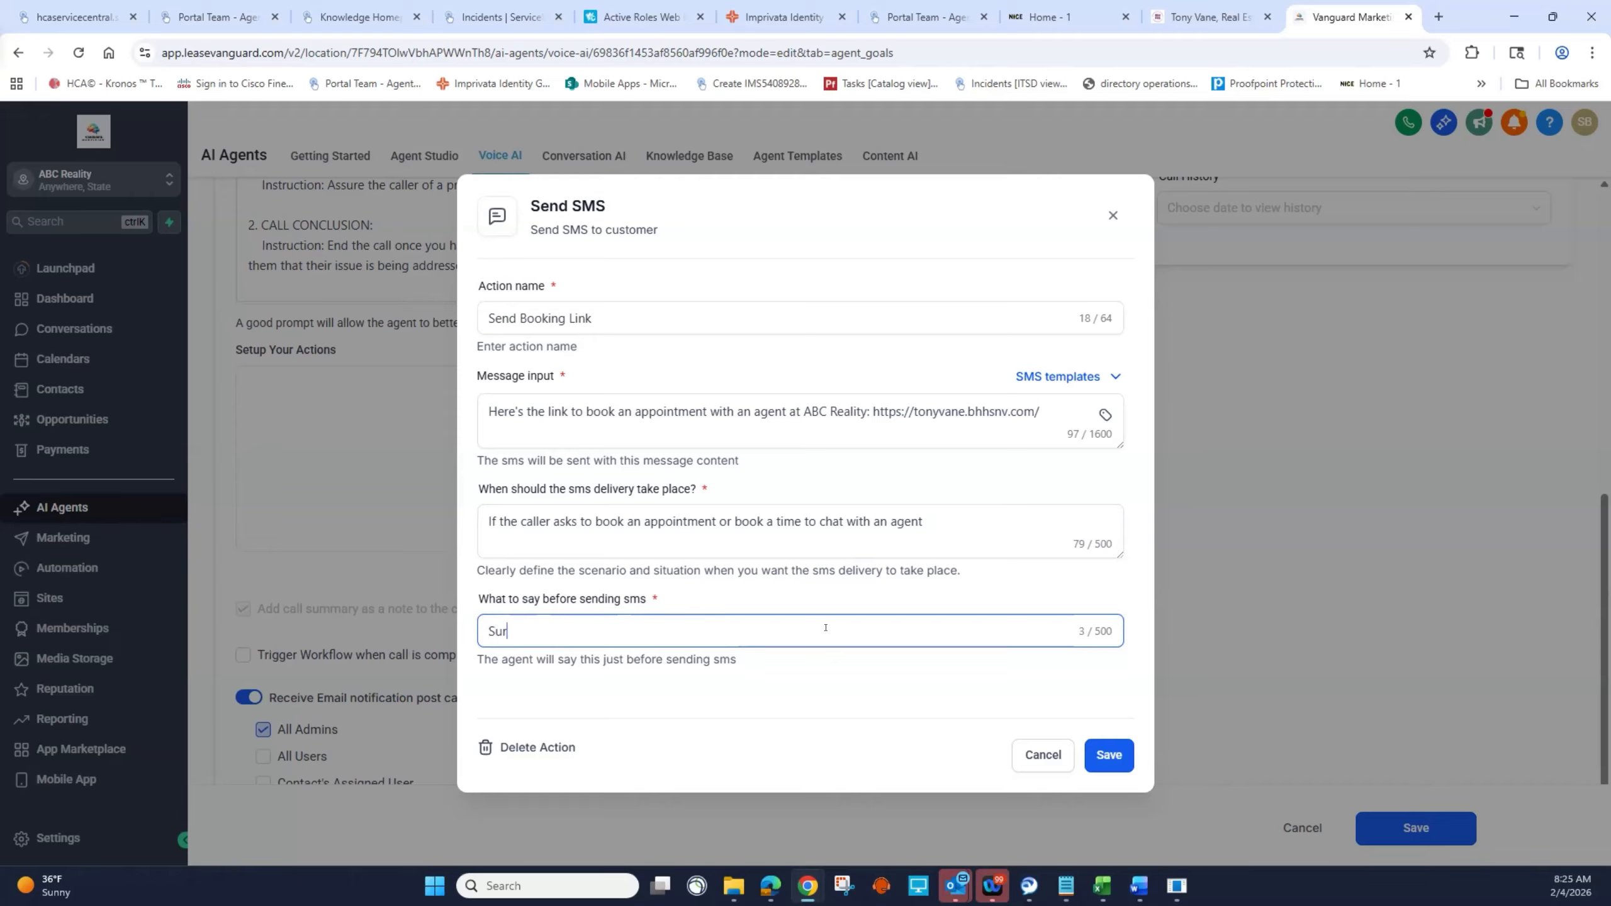
pyautogui.write('e, let me send you a booing link')
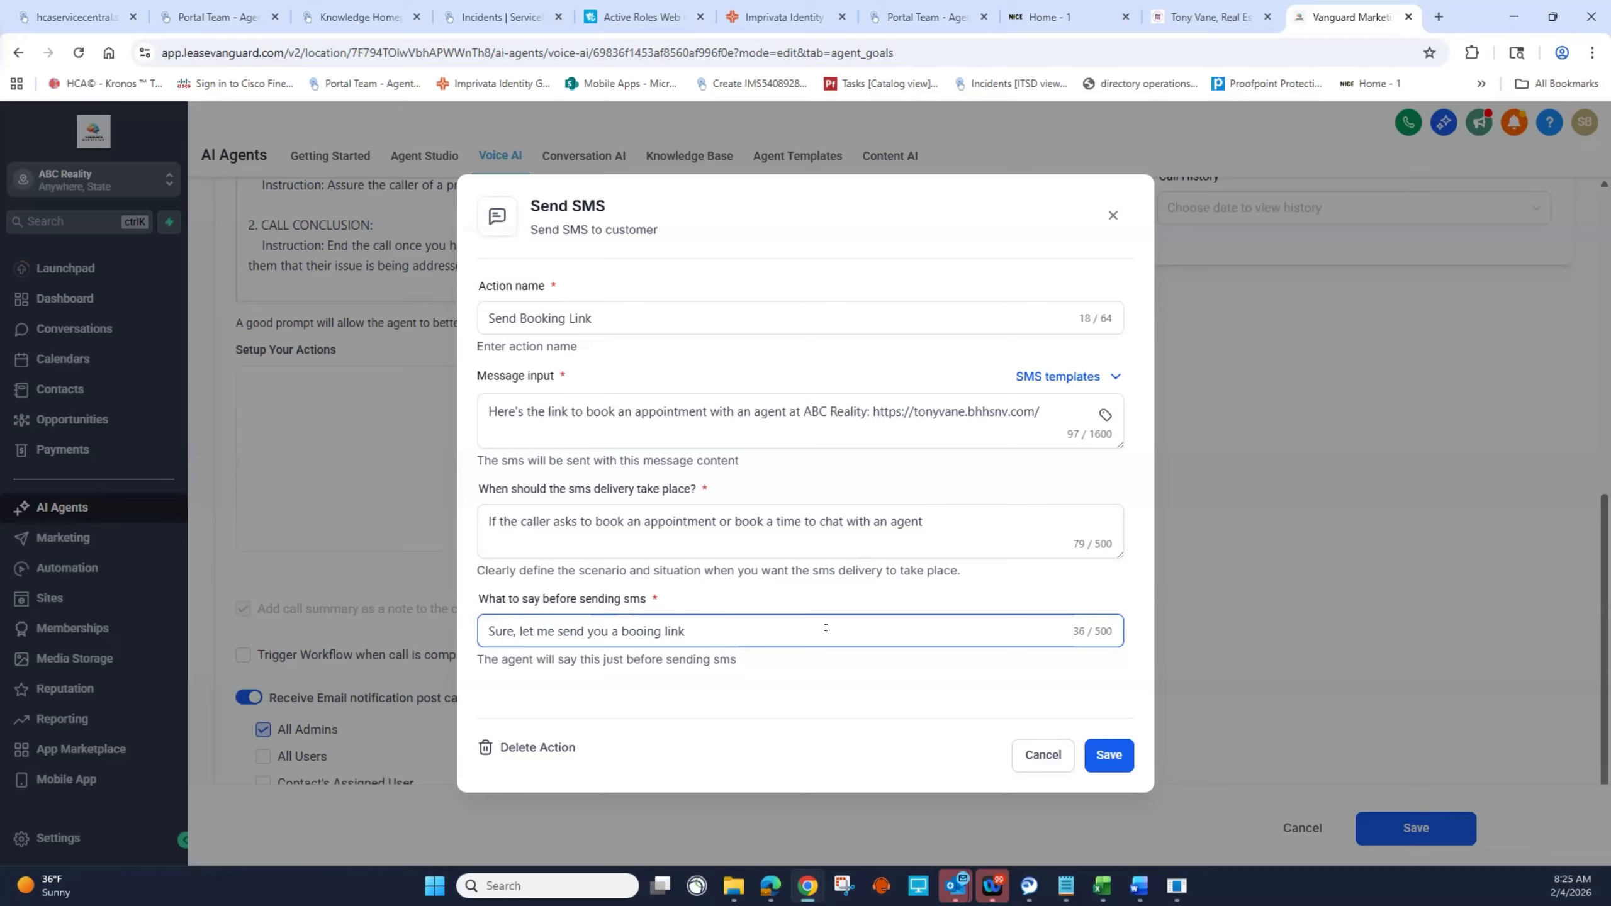
pyautogui.press('BackSpace')
pyautogui.press('BackSpace')
pyautogui.press('BackSpace')
pyautogui.press('BackSpace')
pyautogui.press('BackSpace')
pyautogui.press('BackSpace')
pyautogui.press('BackSpace')
pyautogui.press('BackSpace')
pyautogui.write('king link where you can boo')
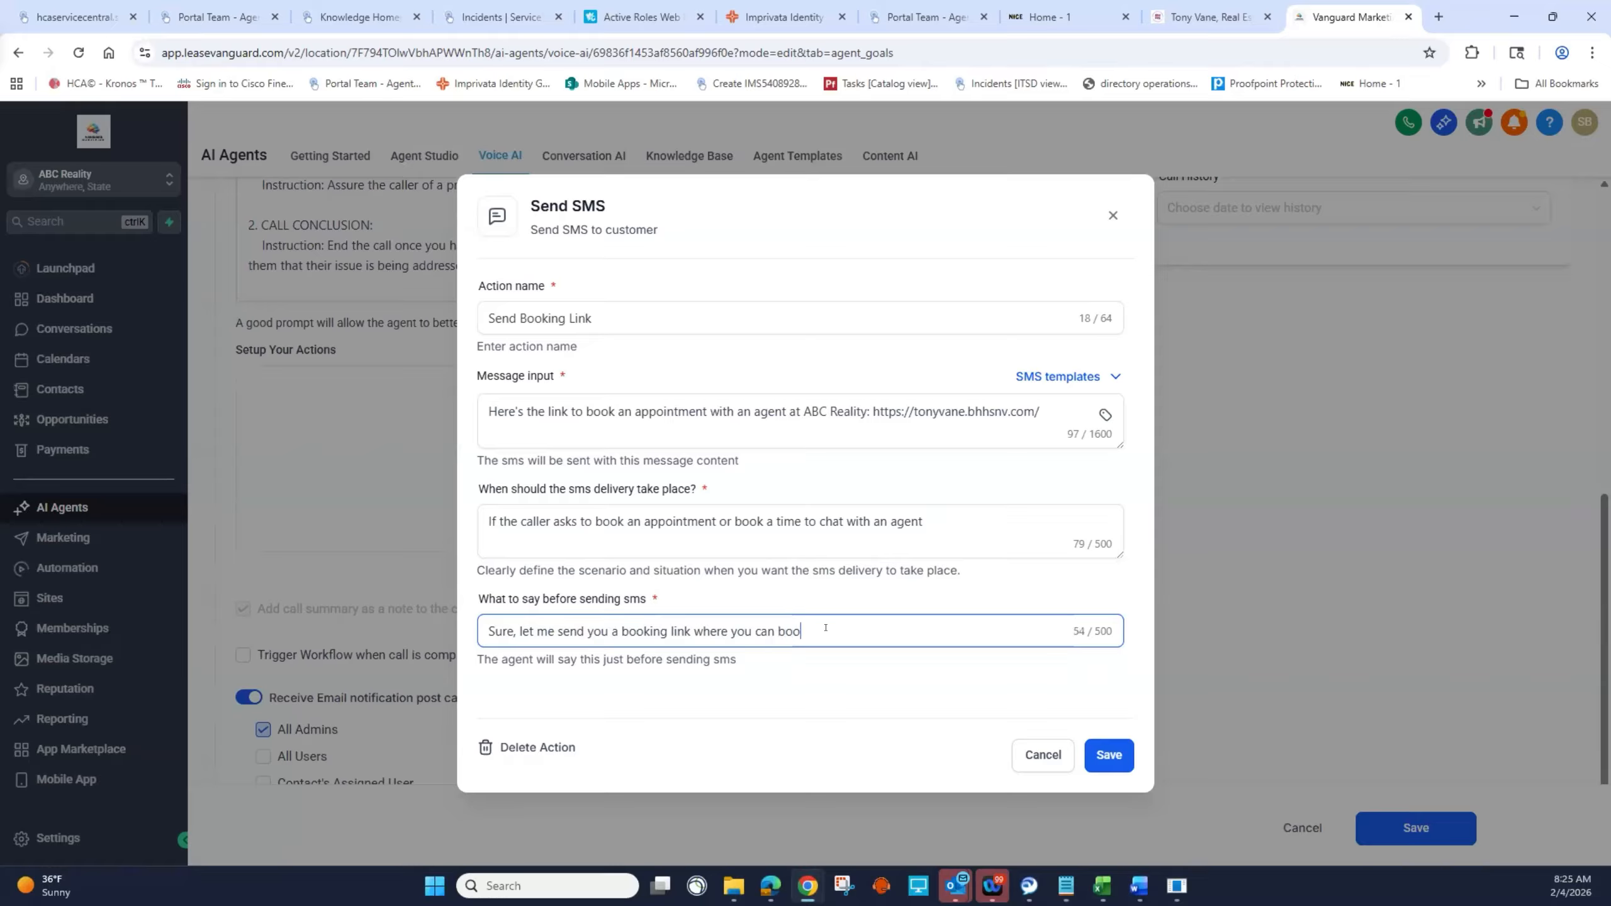
pyautogui.write('k a time to chat with one of our ')
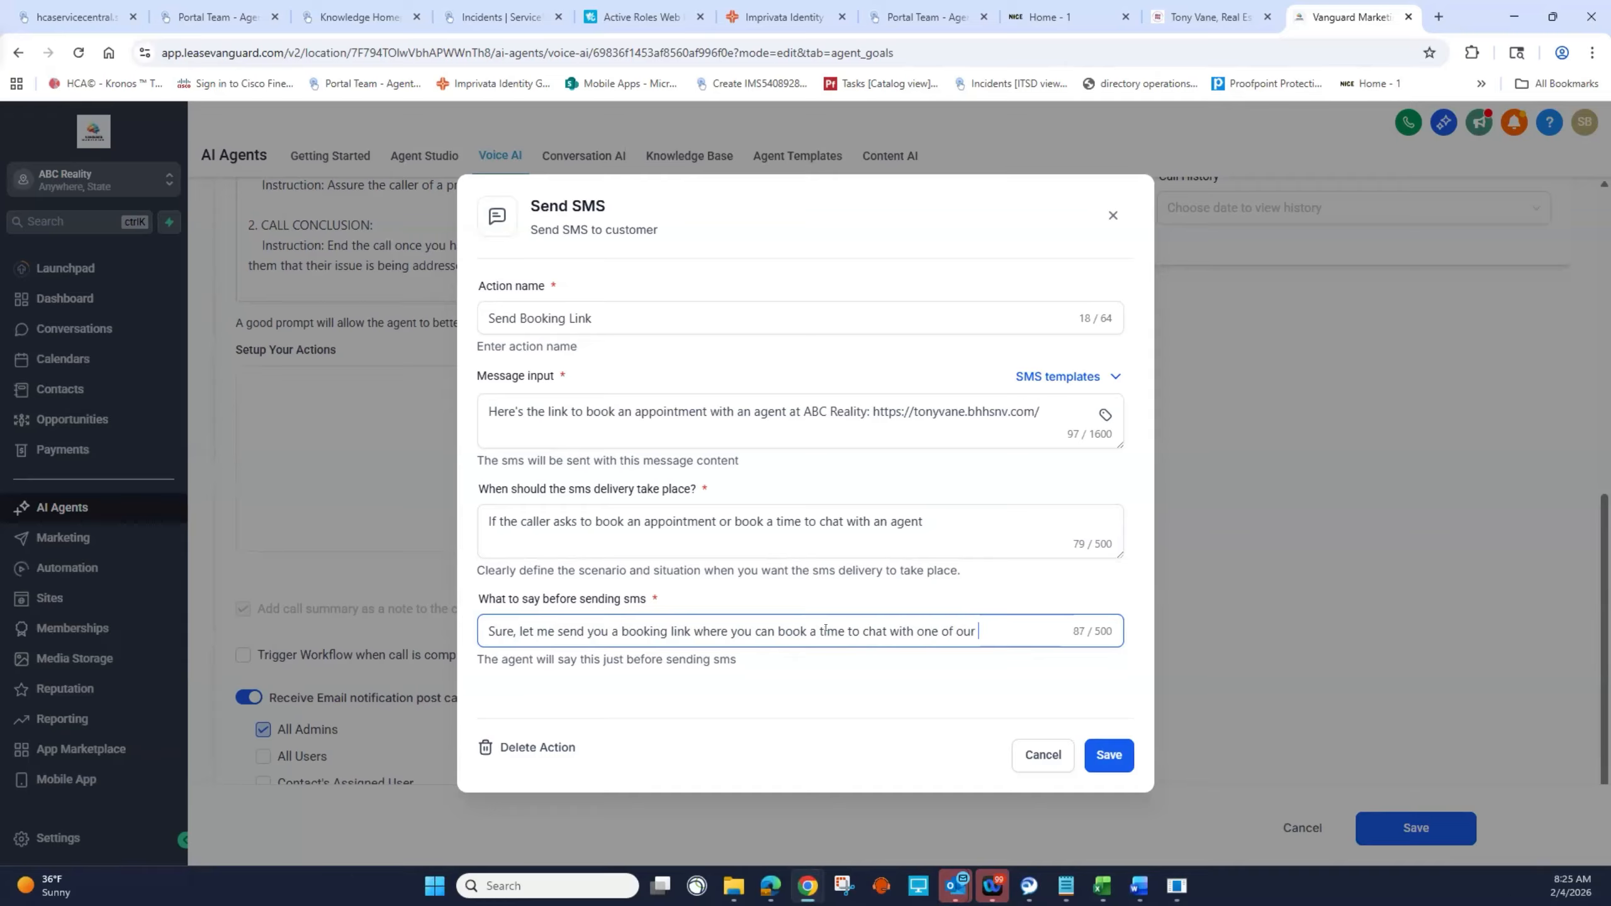
pyautogui.write('agents')
pyautogui.hotkey('alt', 'Tab')
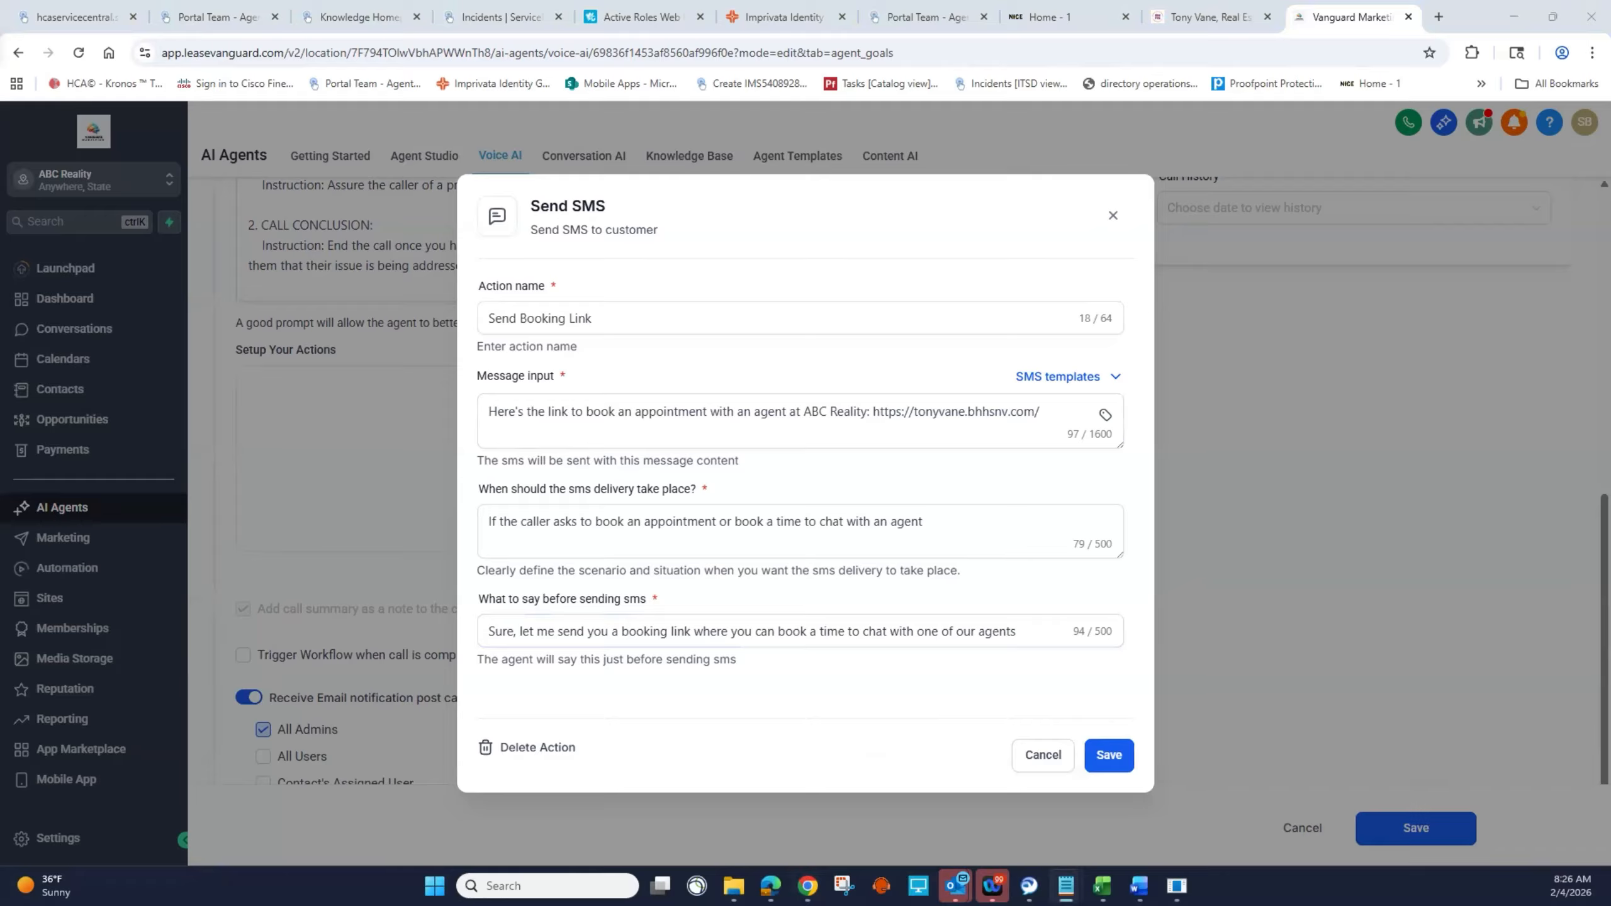
pyautogui.click(1108, 755)
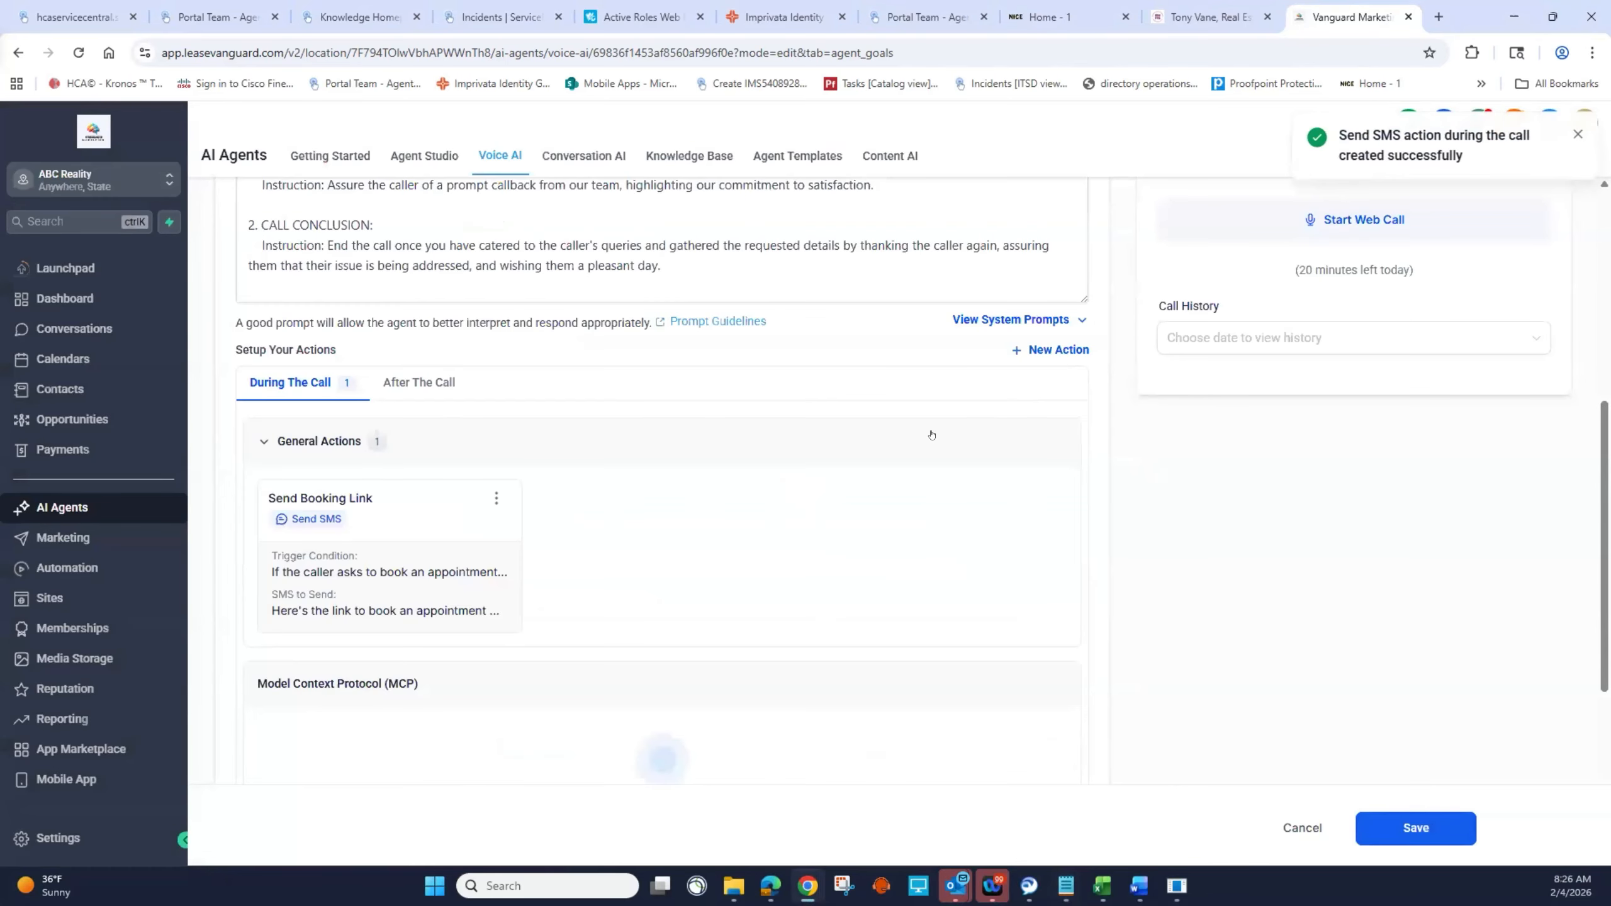
# Step: Review the agent's configured actions, notification options, and phone and availability settings
pyautogui.scroll(3, 925, 435)
pyautogui.scroll(-4, 945, 463)
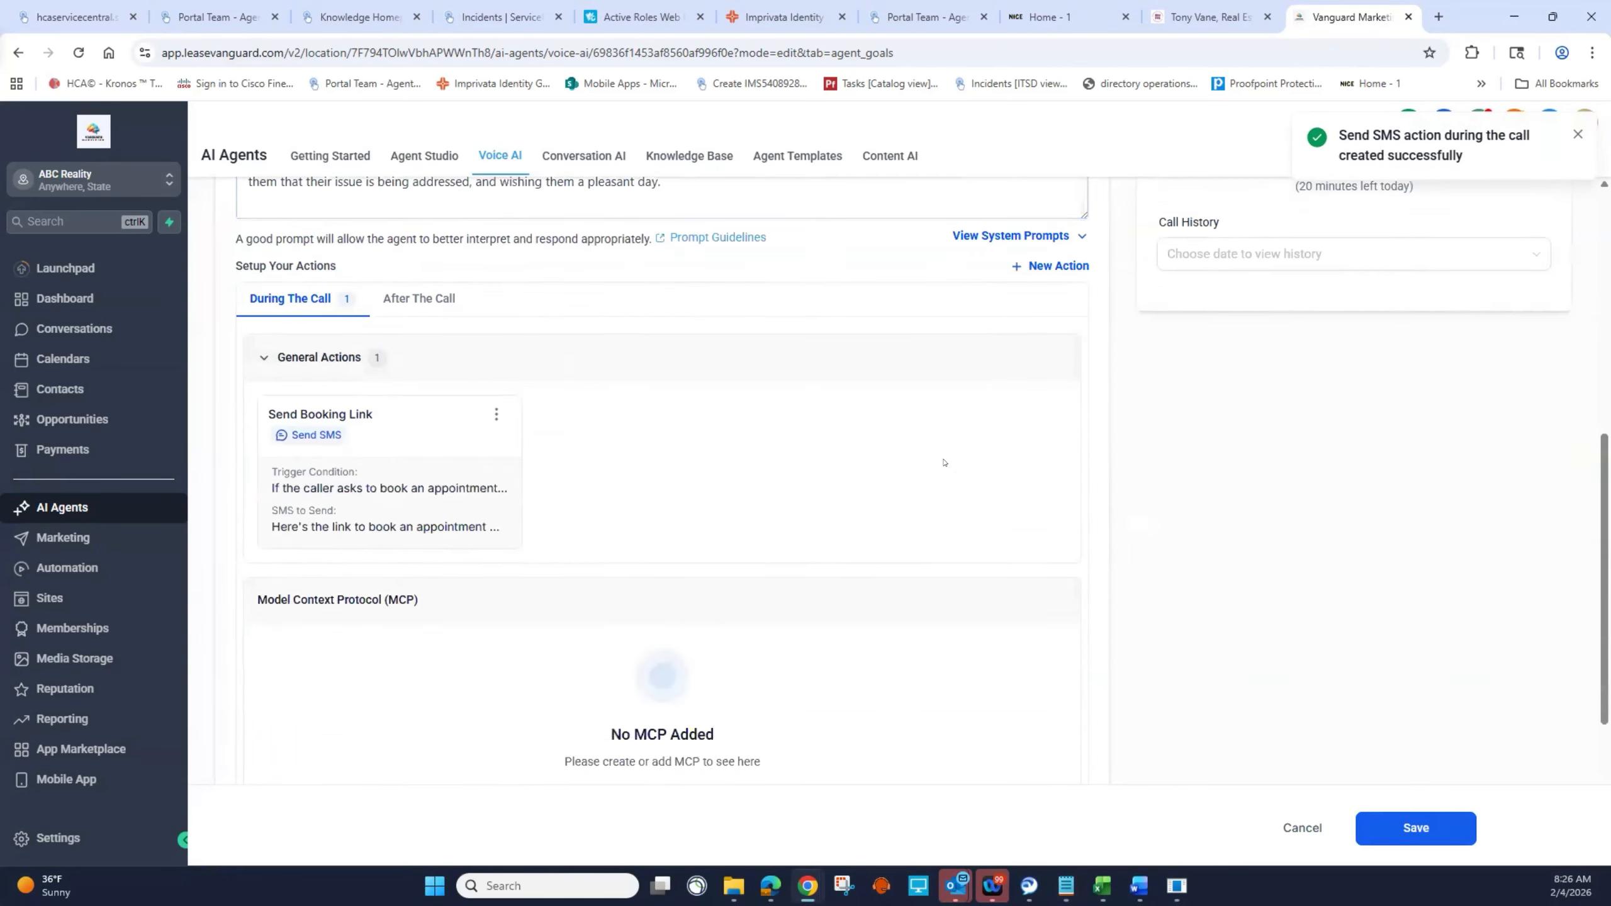
pyautogui.scroll(-6, 943, 463)
pyautogui.scroll(12, 931, 487)
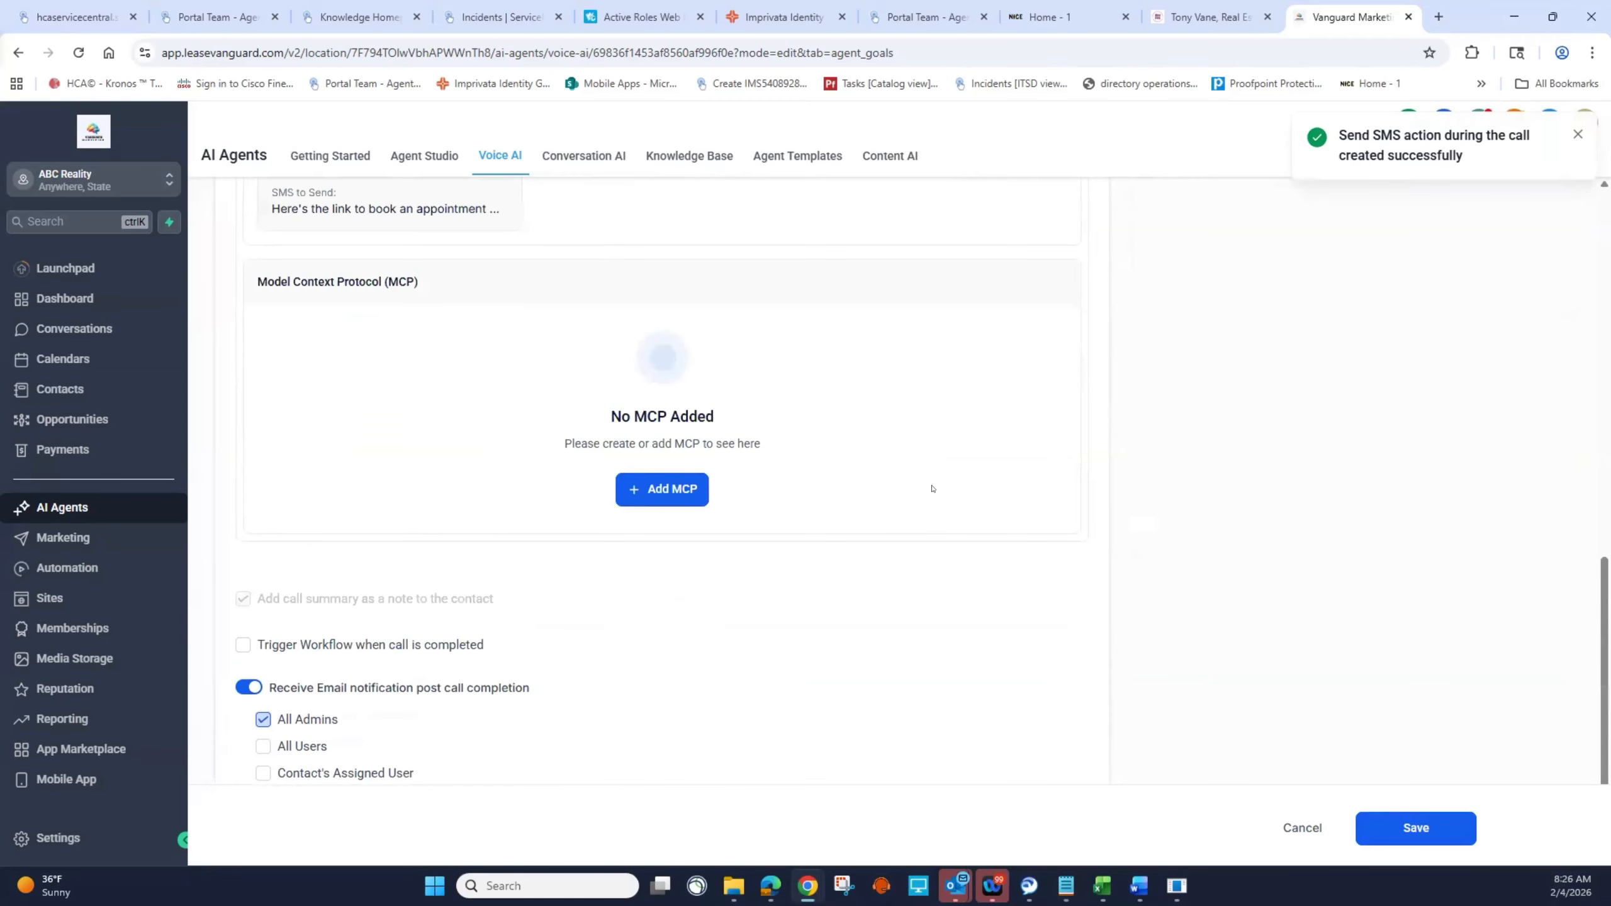
pyautogui.scroll(3, 1016, 434)
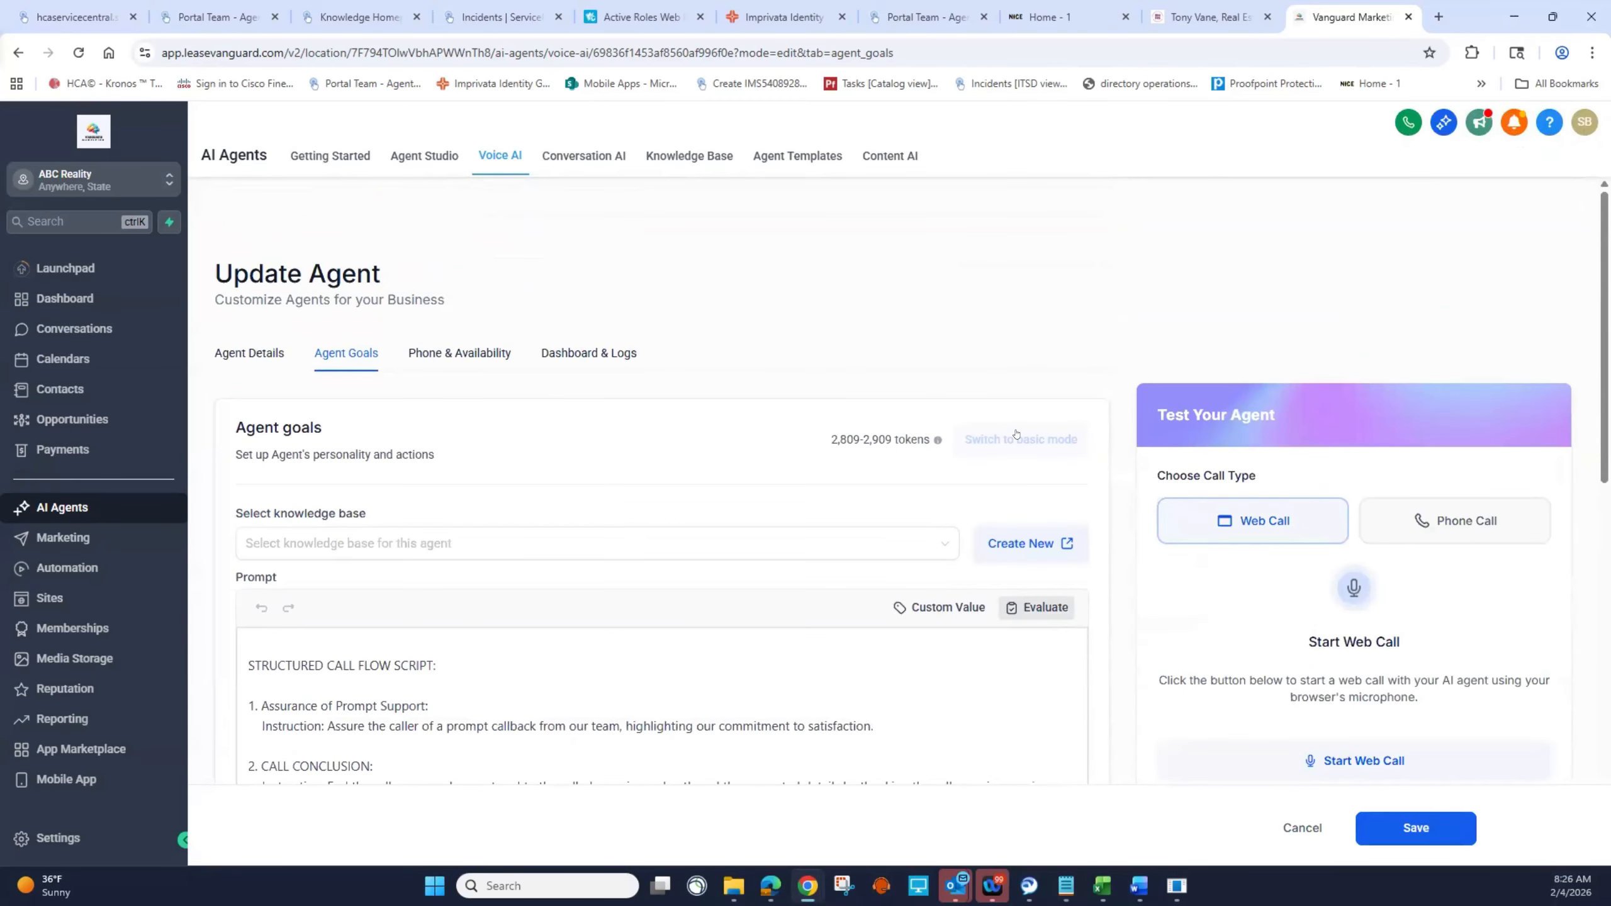
pyautogui.click(459, 353)
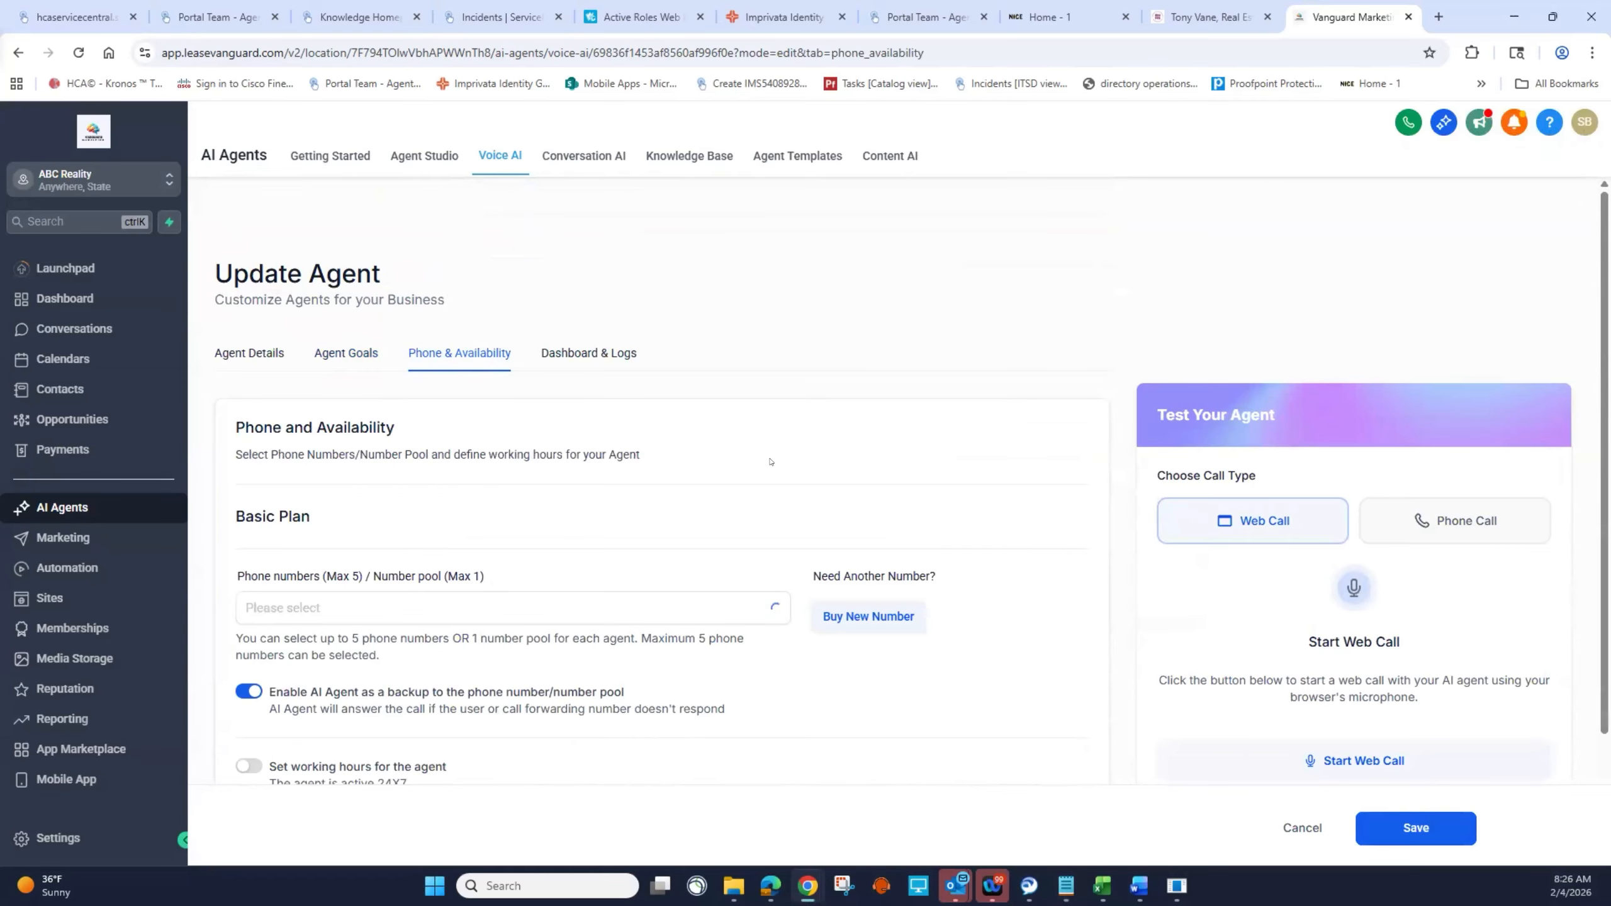
pyautogui.scroll(-4, 795, 465)
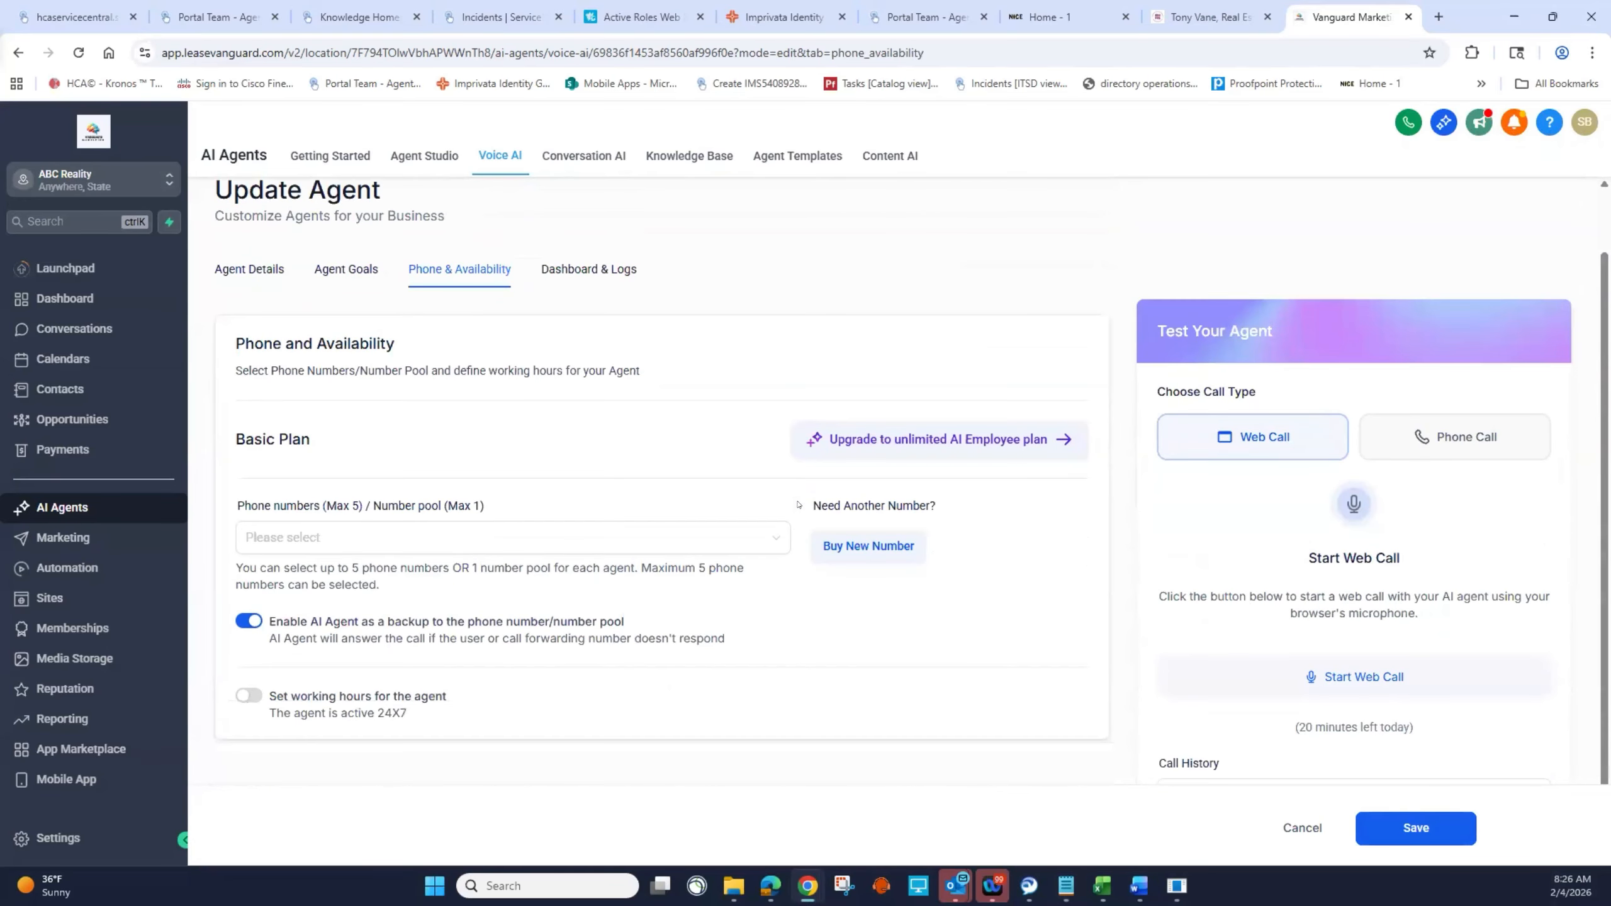
pyautogui.scroll(2, 798, 505)
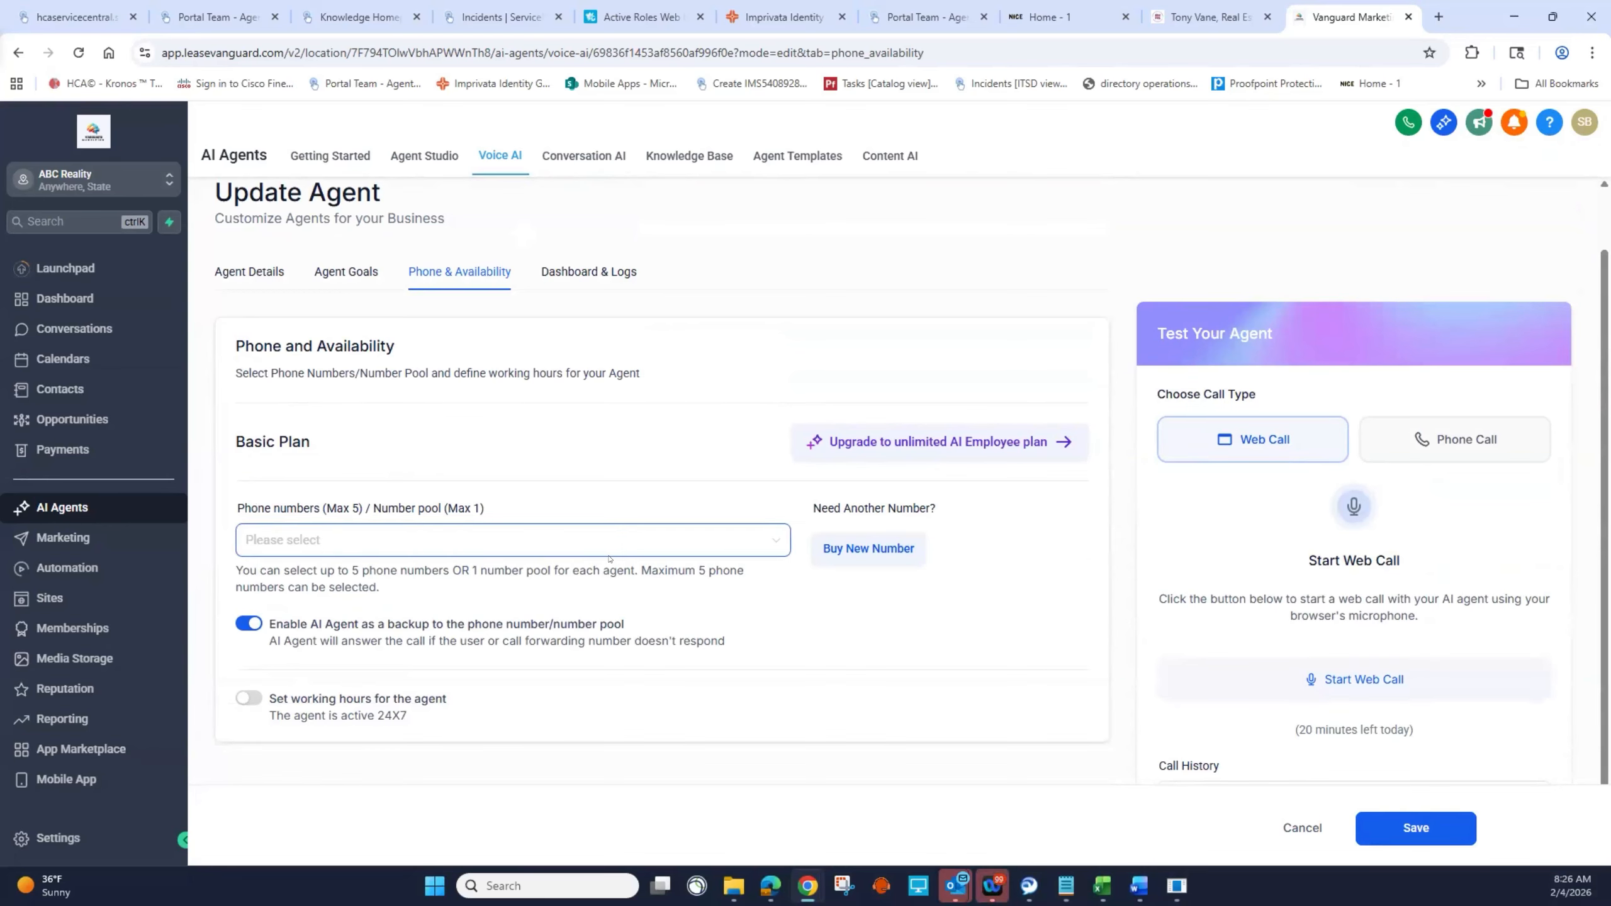
pyautogui.scroll(-1, 690, 559)
pyautogui.scroll(-1, 690, 560)
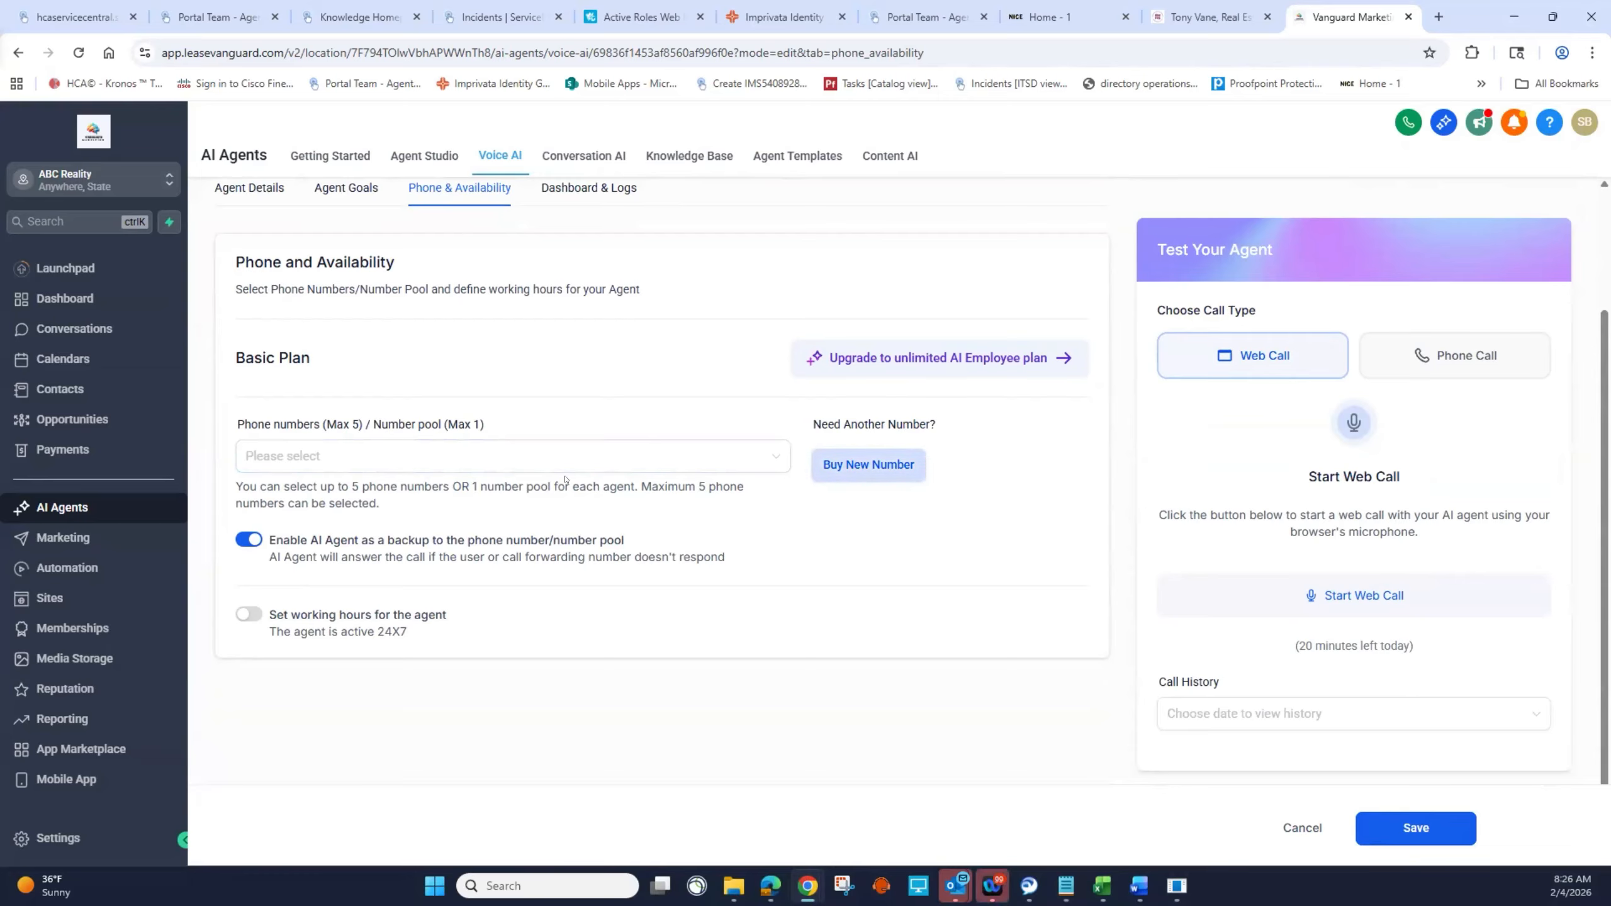
pyautogui.hotkey('alt', 'Tab')
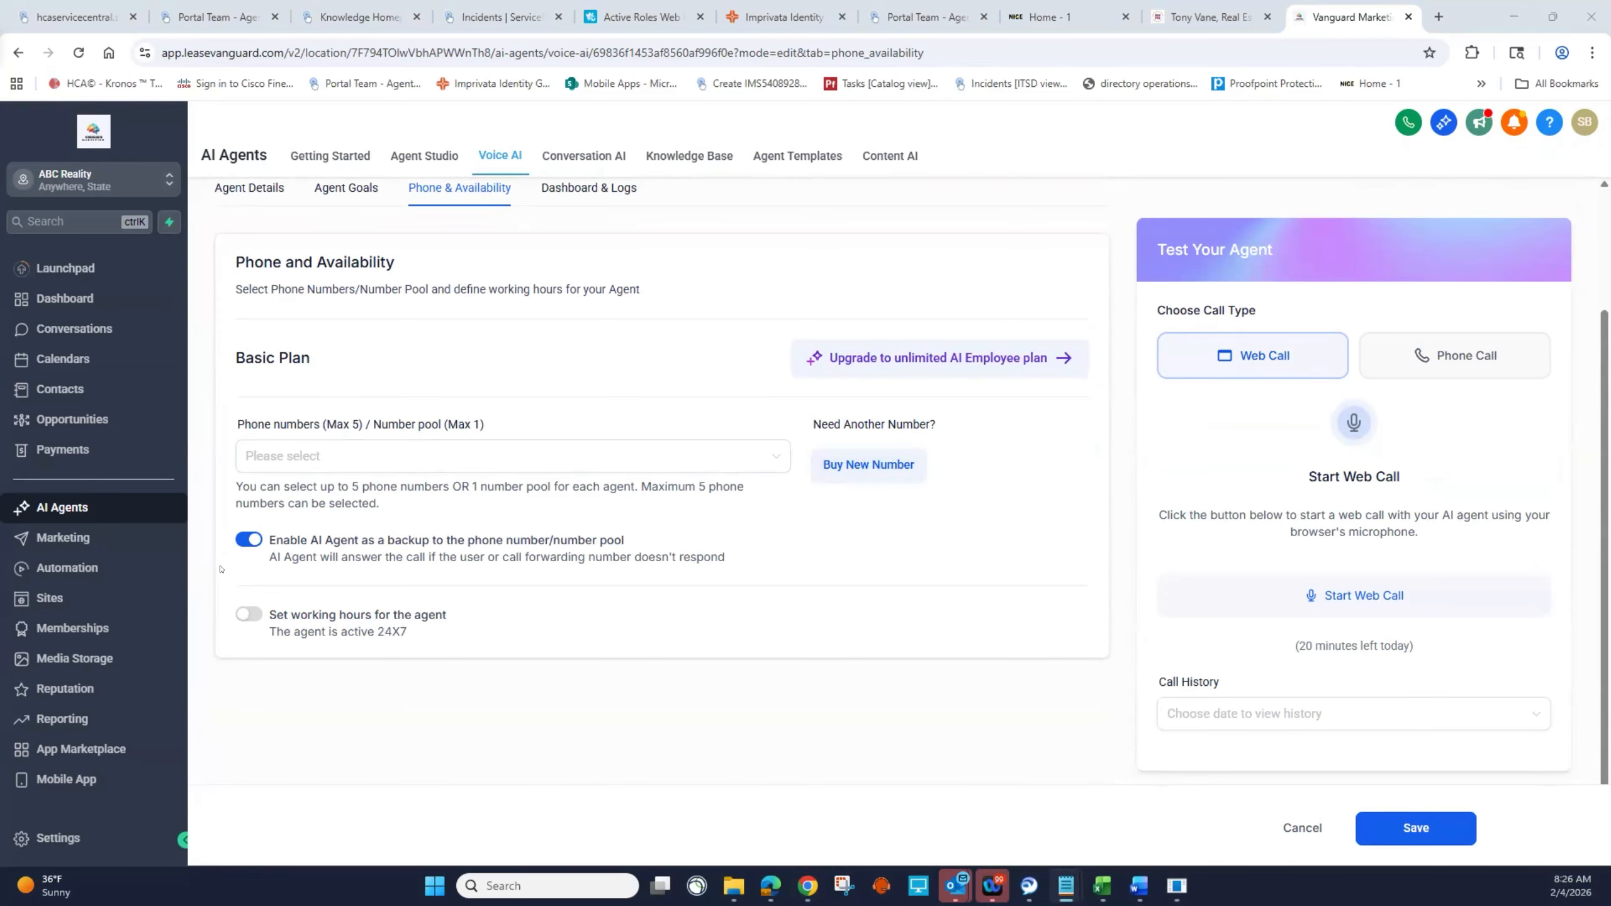
# Step: Start buying a new phone number for the agent and bring up the available United States numbers
pyautogui.click(838, 465)
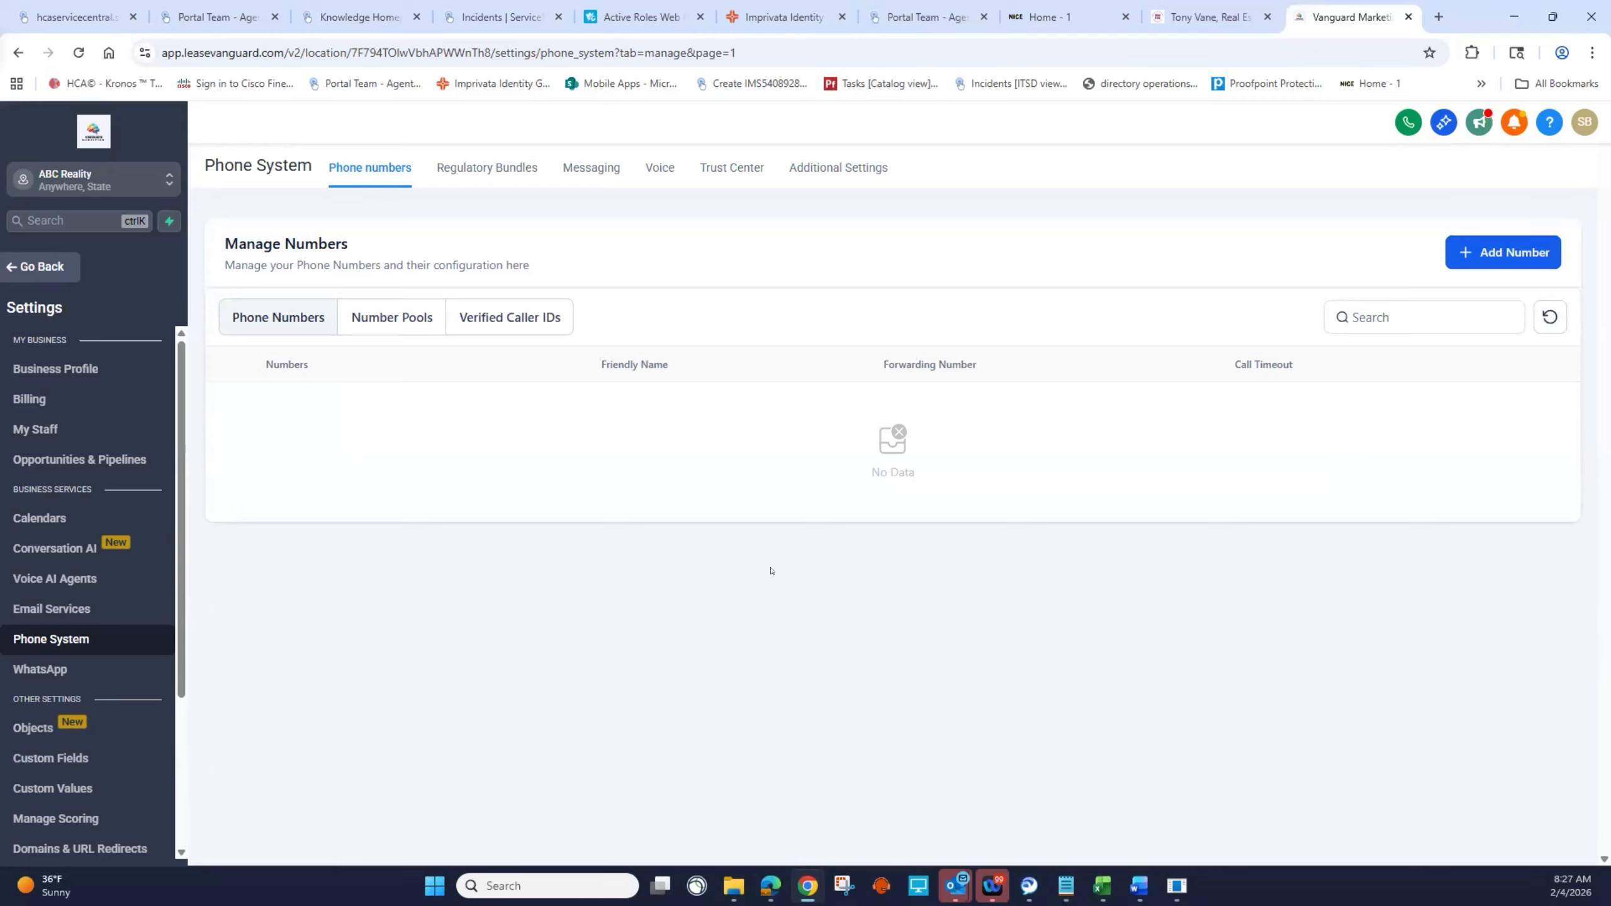
pyautogui.click(1483, 251)
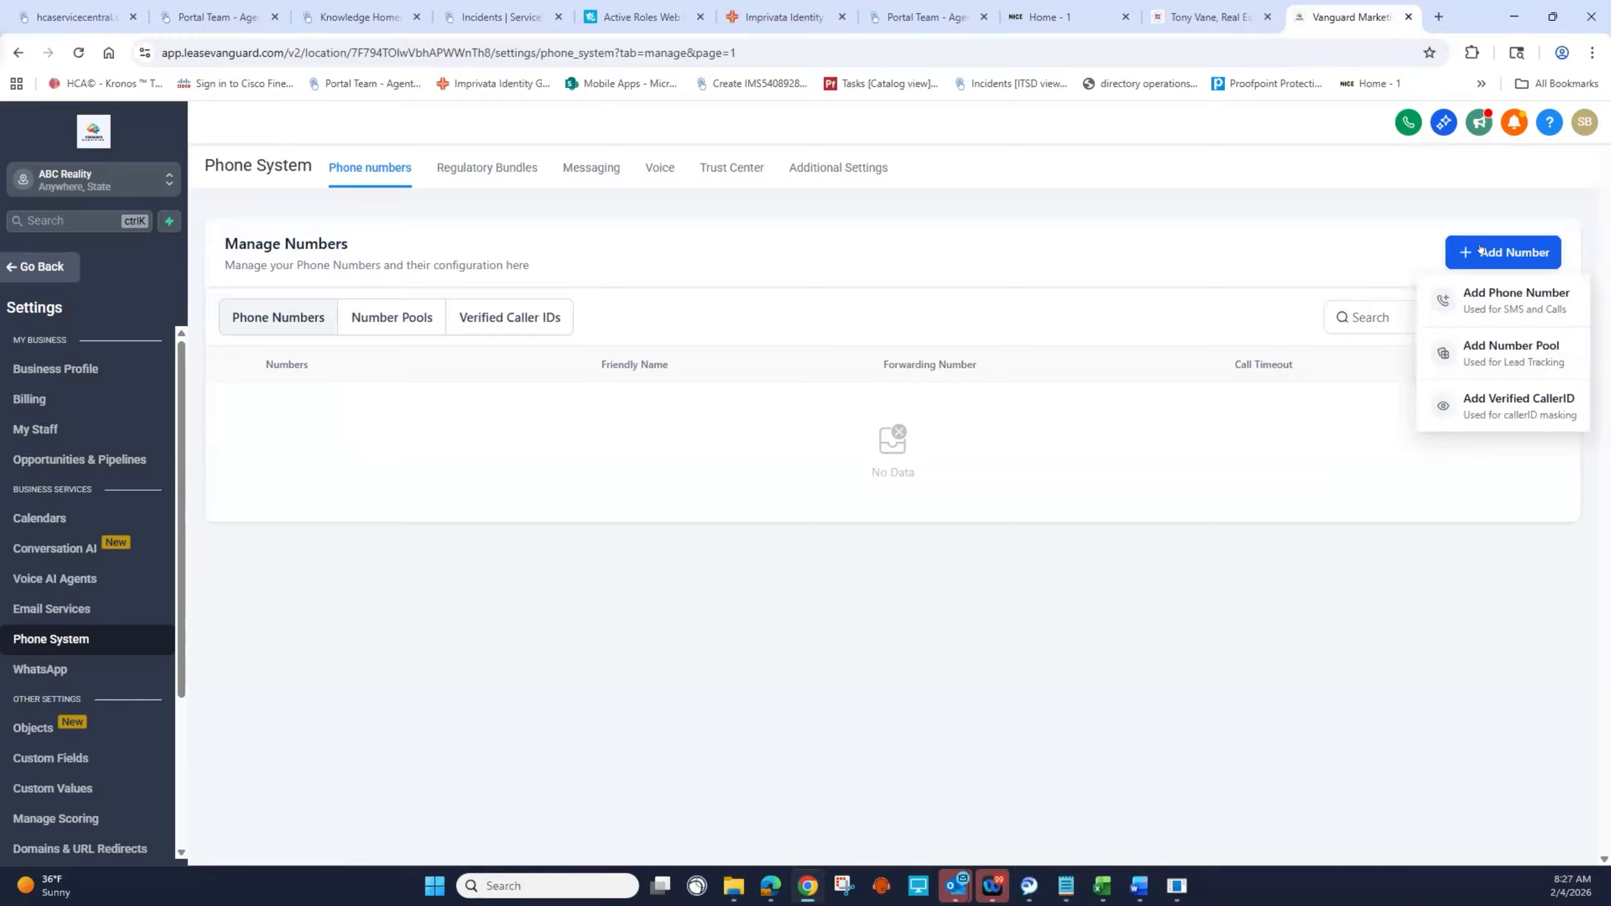
pyautogui.click(1496, 300)
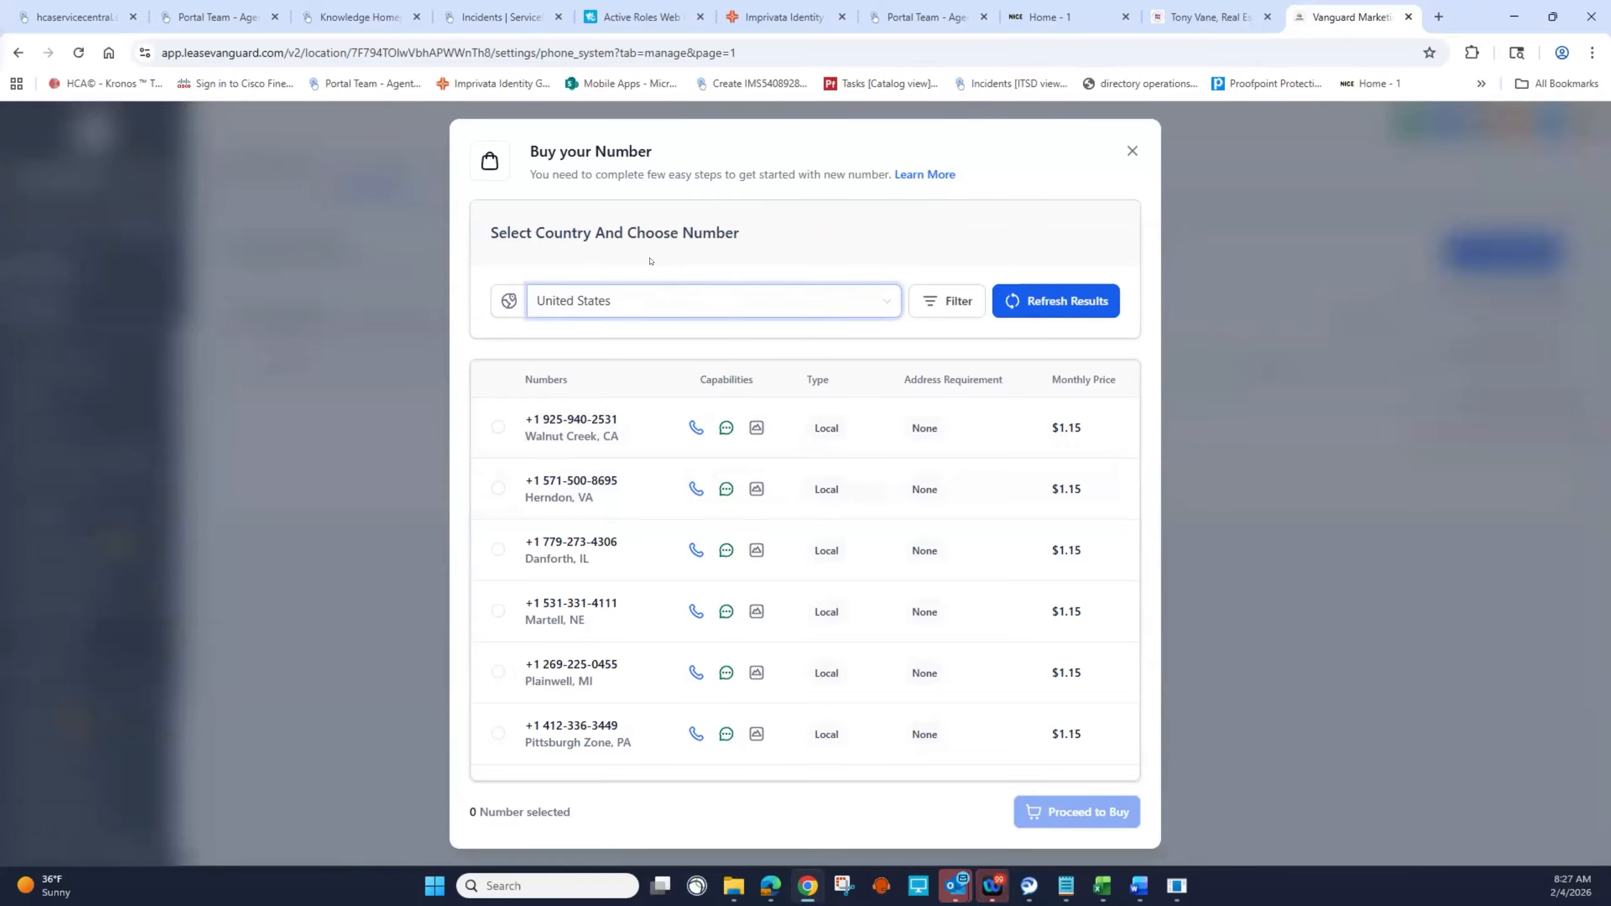
# Step: Filter the available numbers by 702, matched to the first part of the number
pyautogui.click(945, 302)
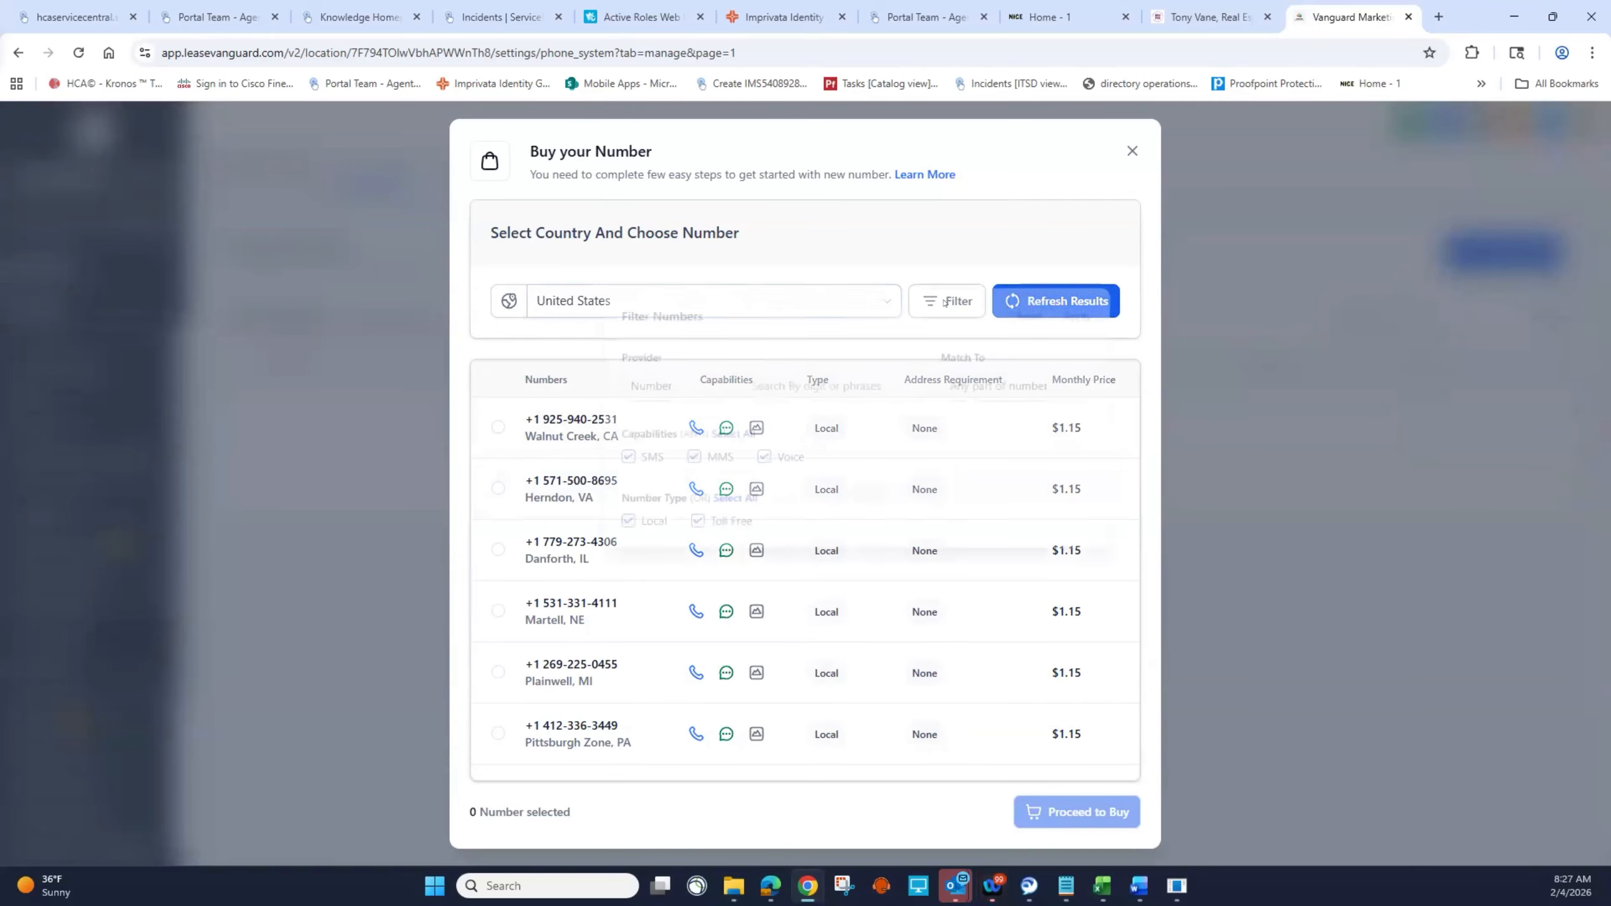
pyautogui.click(837, 385)
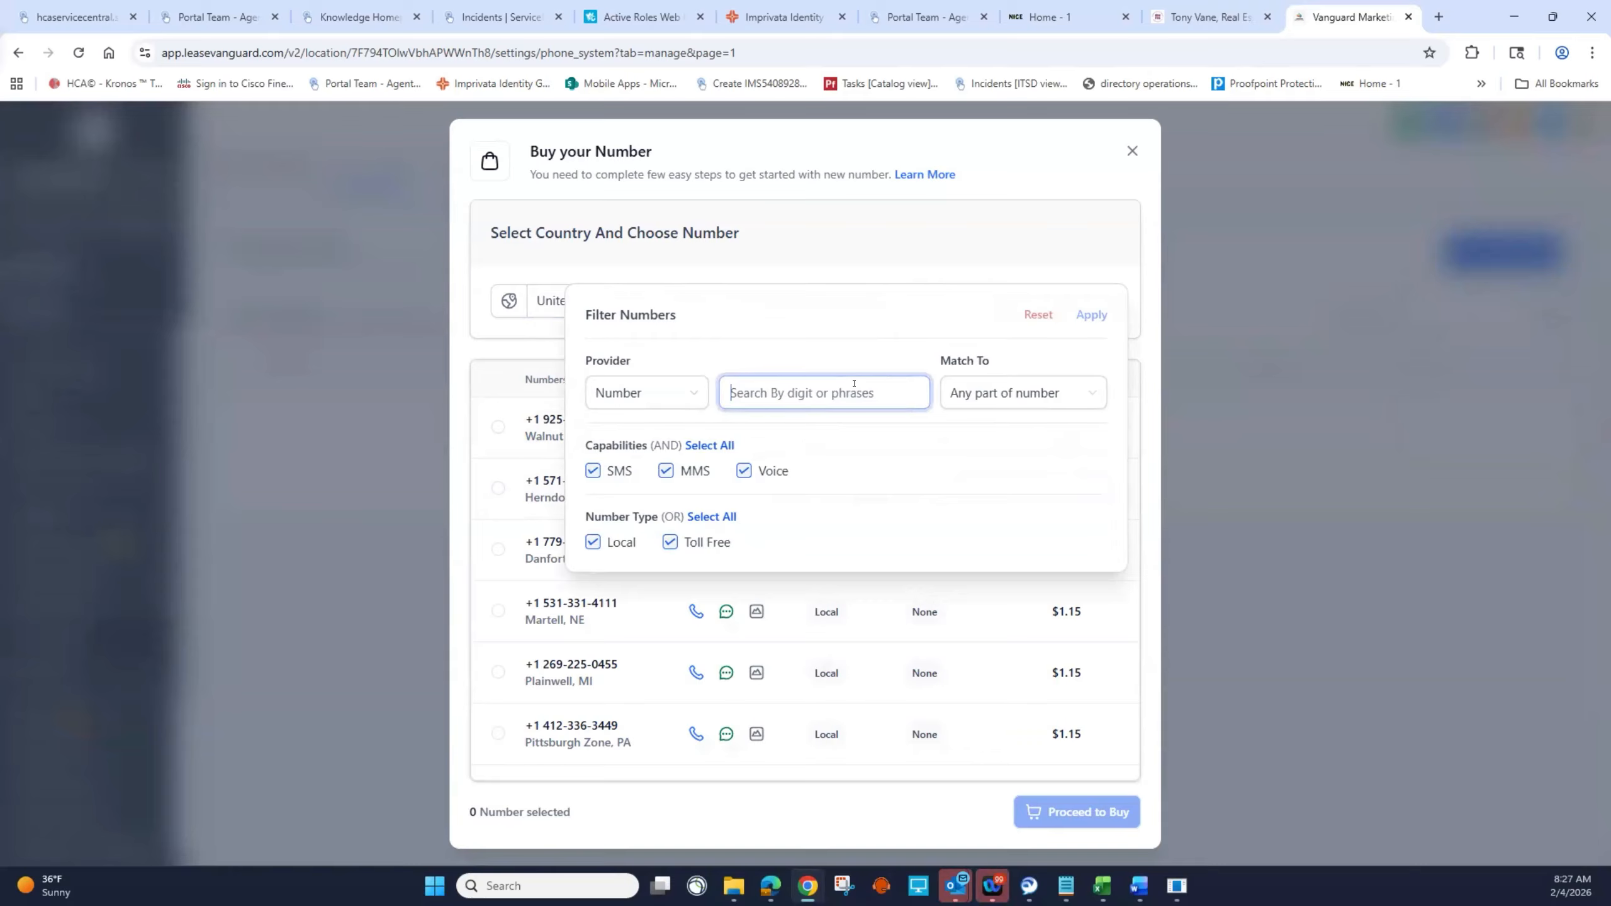
pyautogui.write('702')
pyautogui.click(1047, 393)
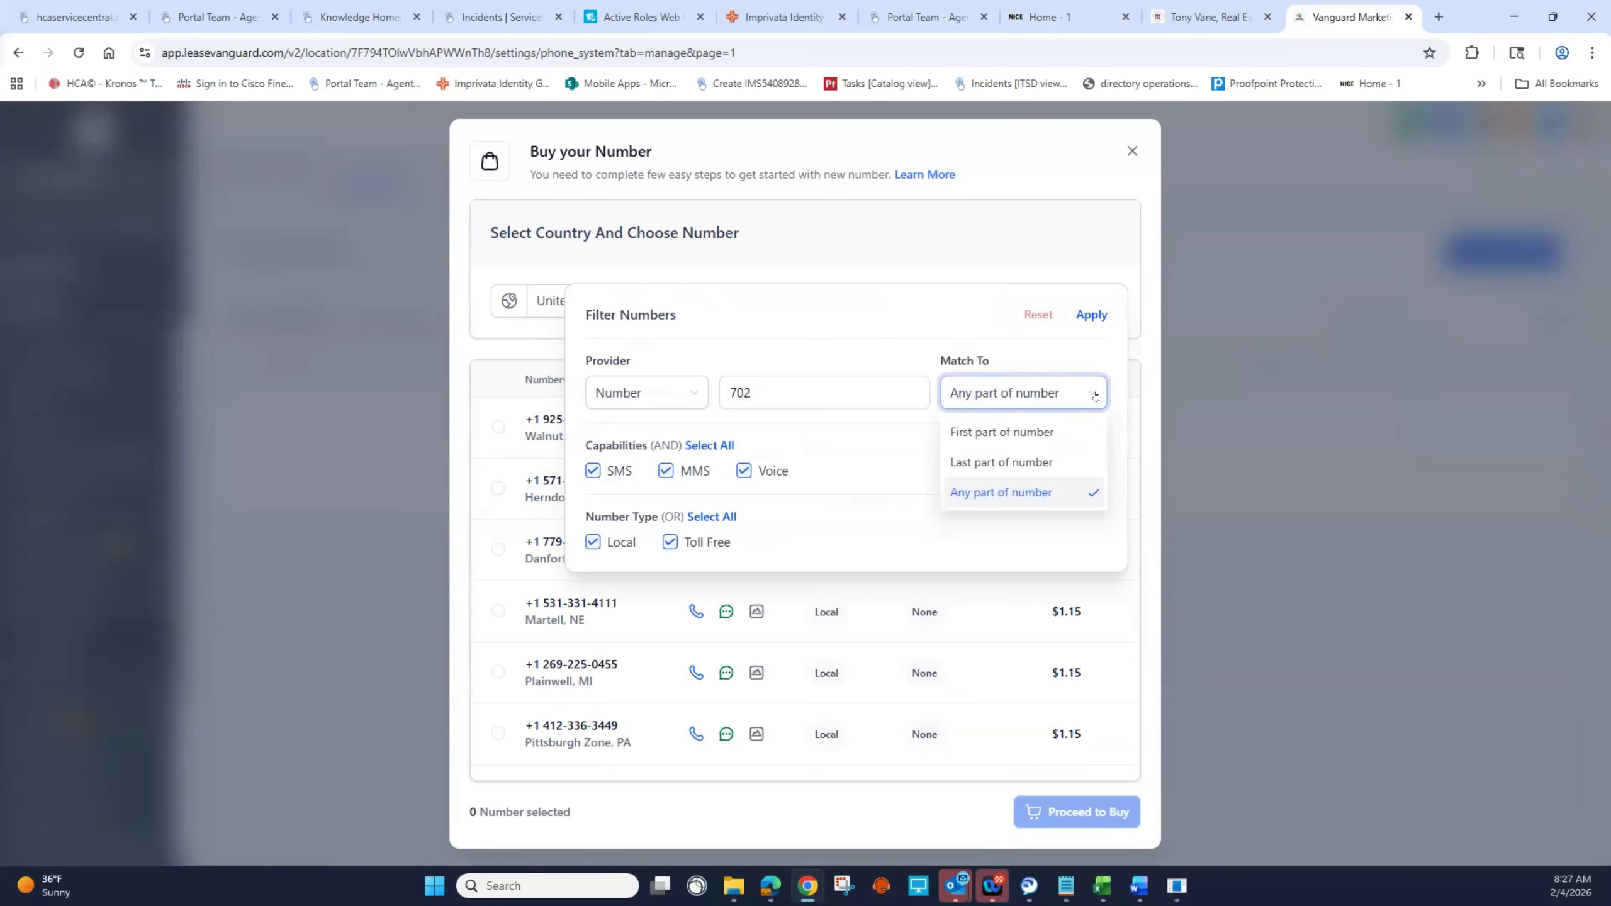
pyautogui.click(1040, 429)
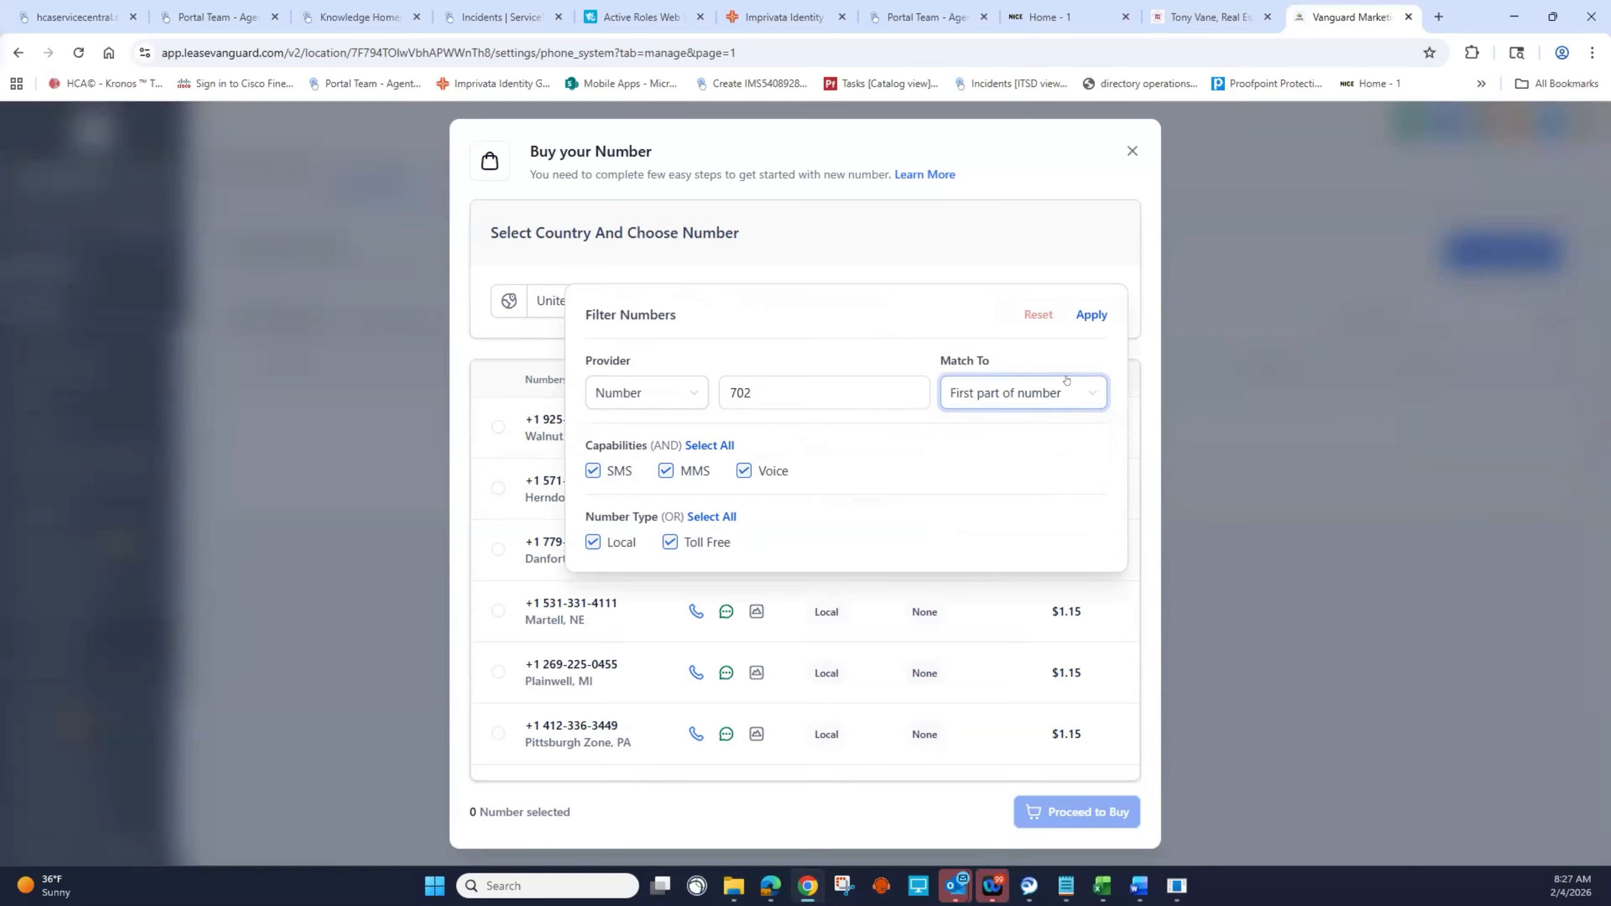
pyautogui.click(1088, 314)
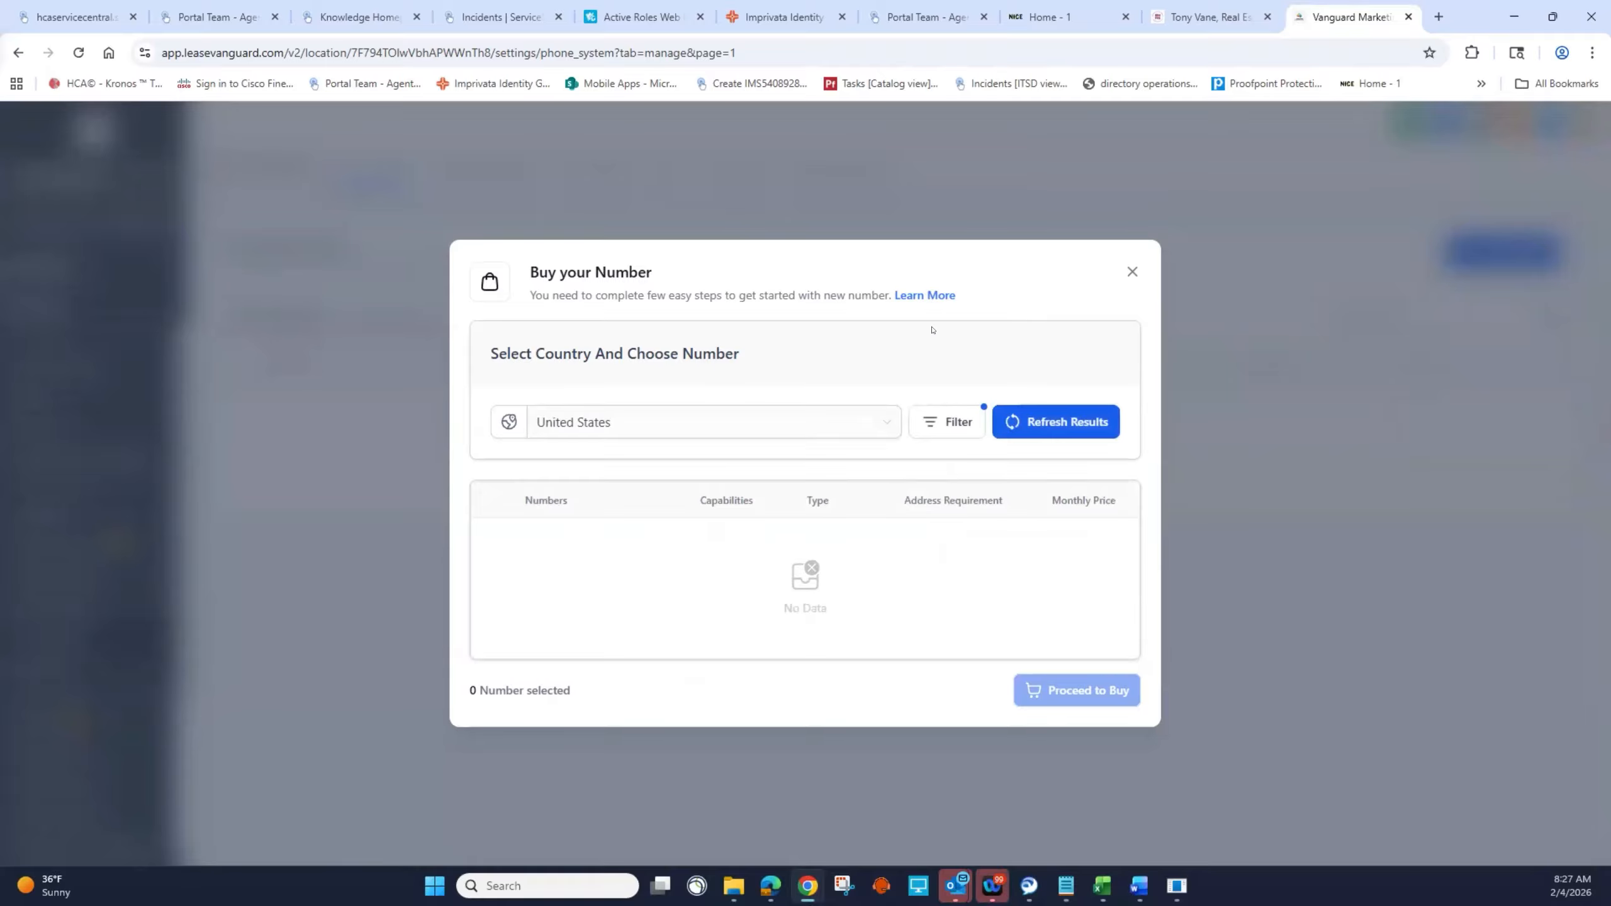
# Step: Refresh the results for the 702 number filter repeatedly
pyautogui.click(1043, 421)
pyautogui.click(1040, 413)
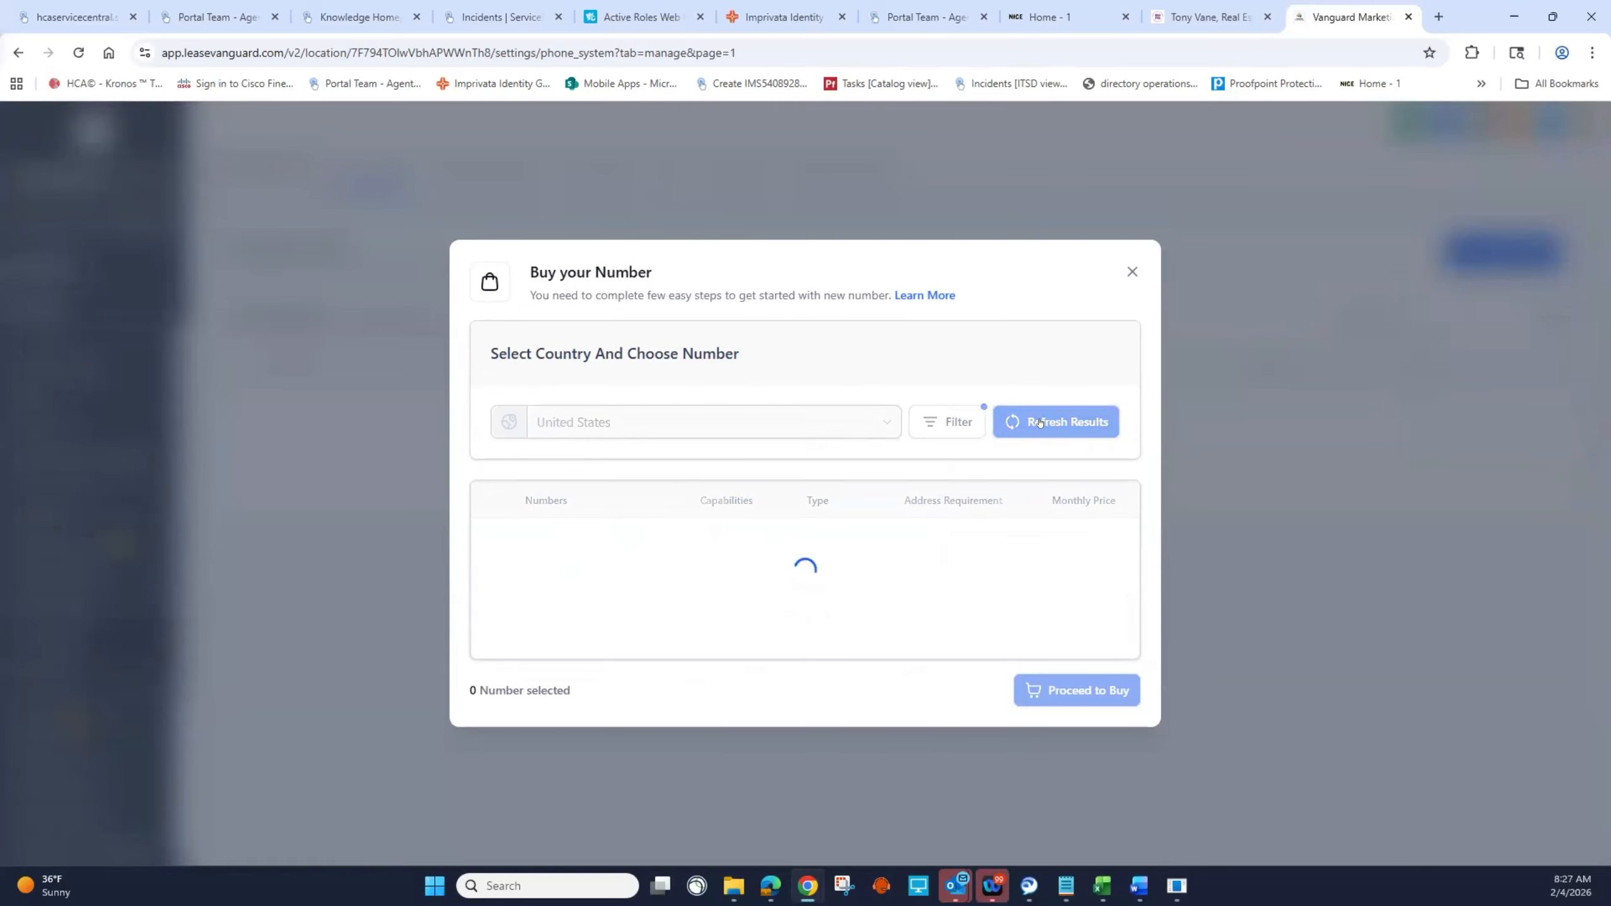
pyautogui.click(1038, 411)
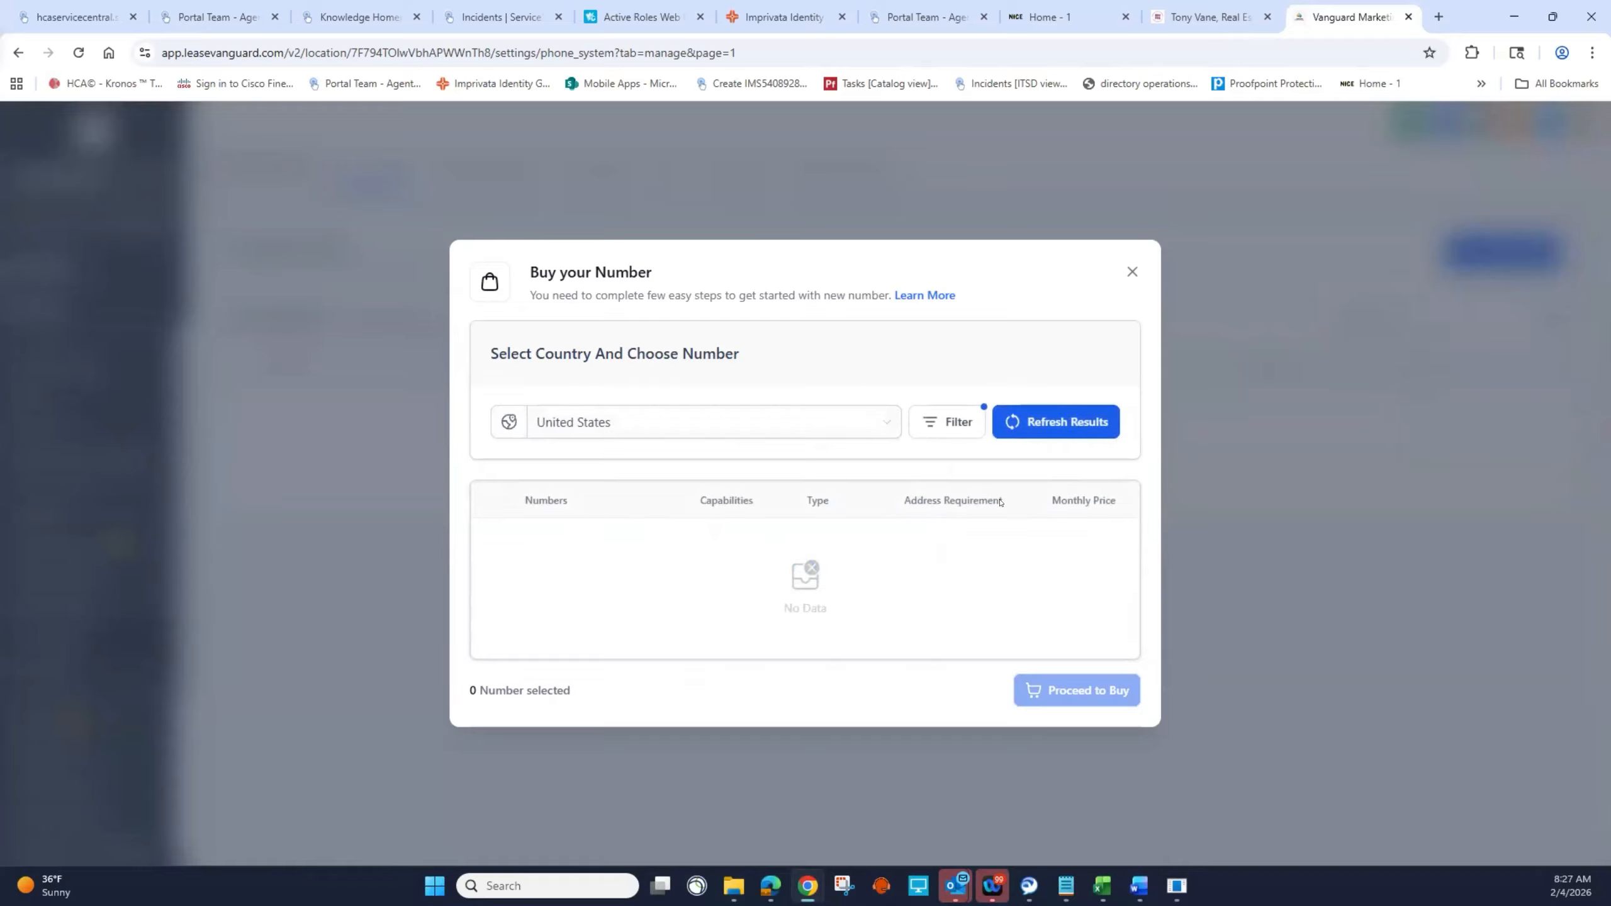
pyautogui.click(1010, 412)
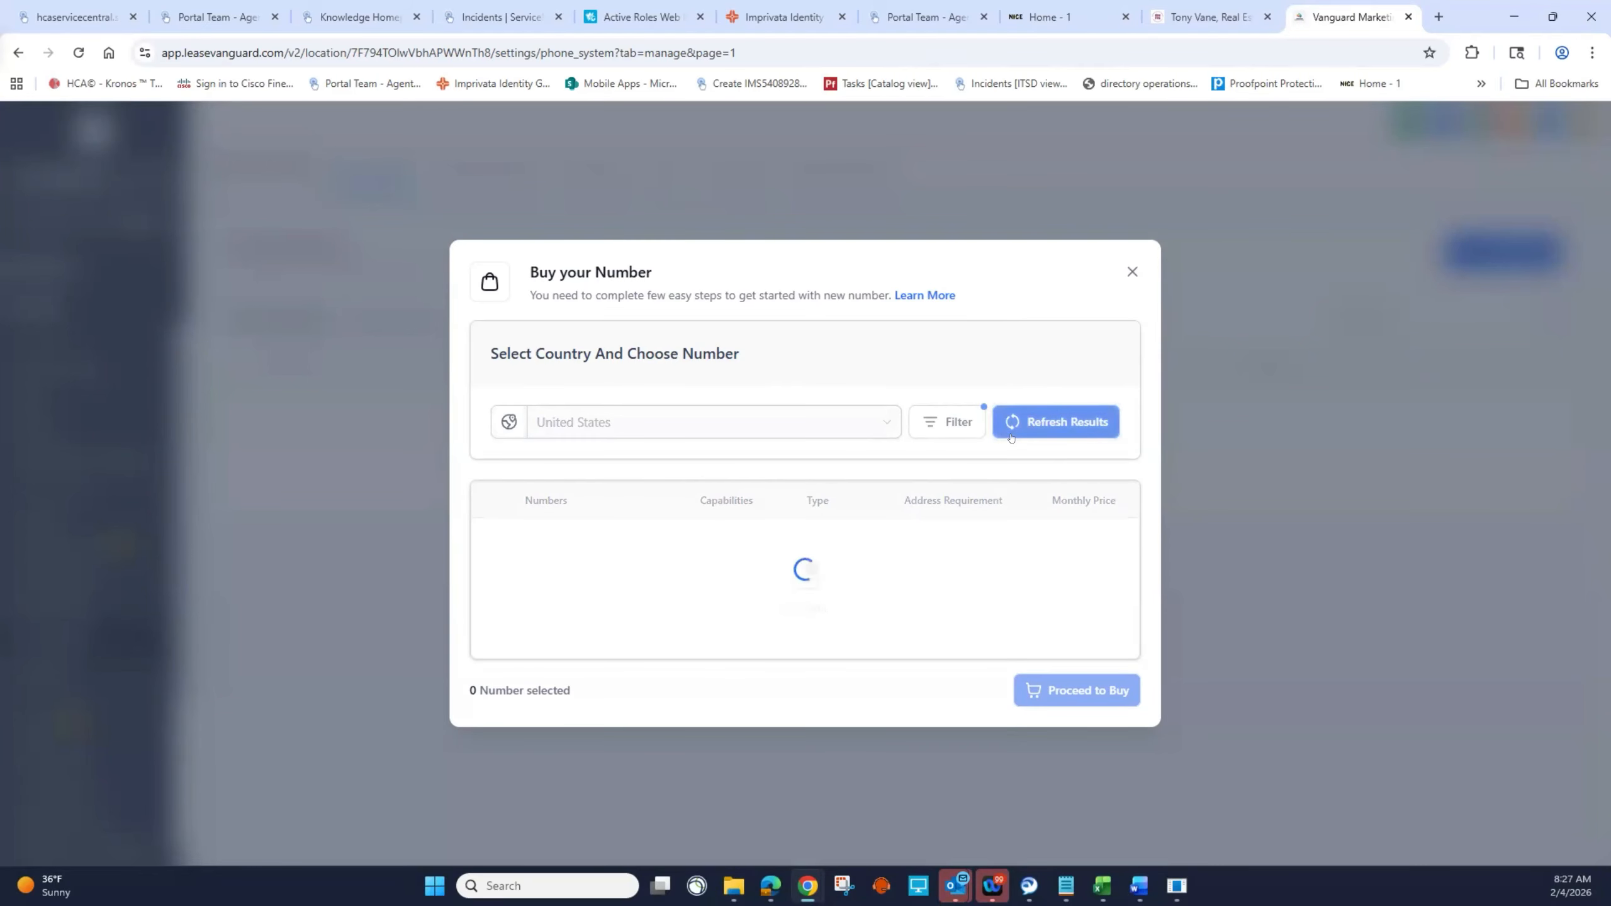
pyautogui.click(1016, 411)
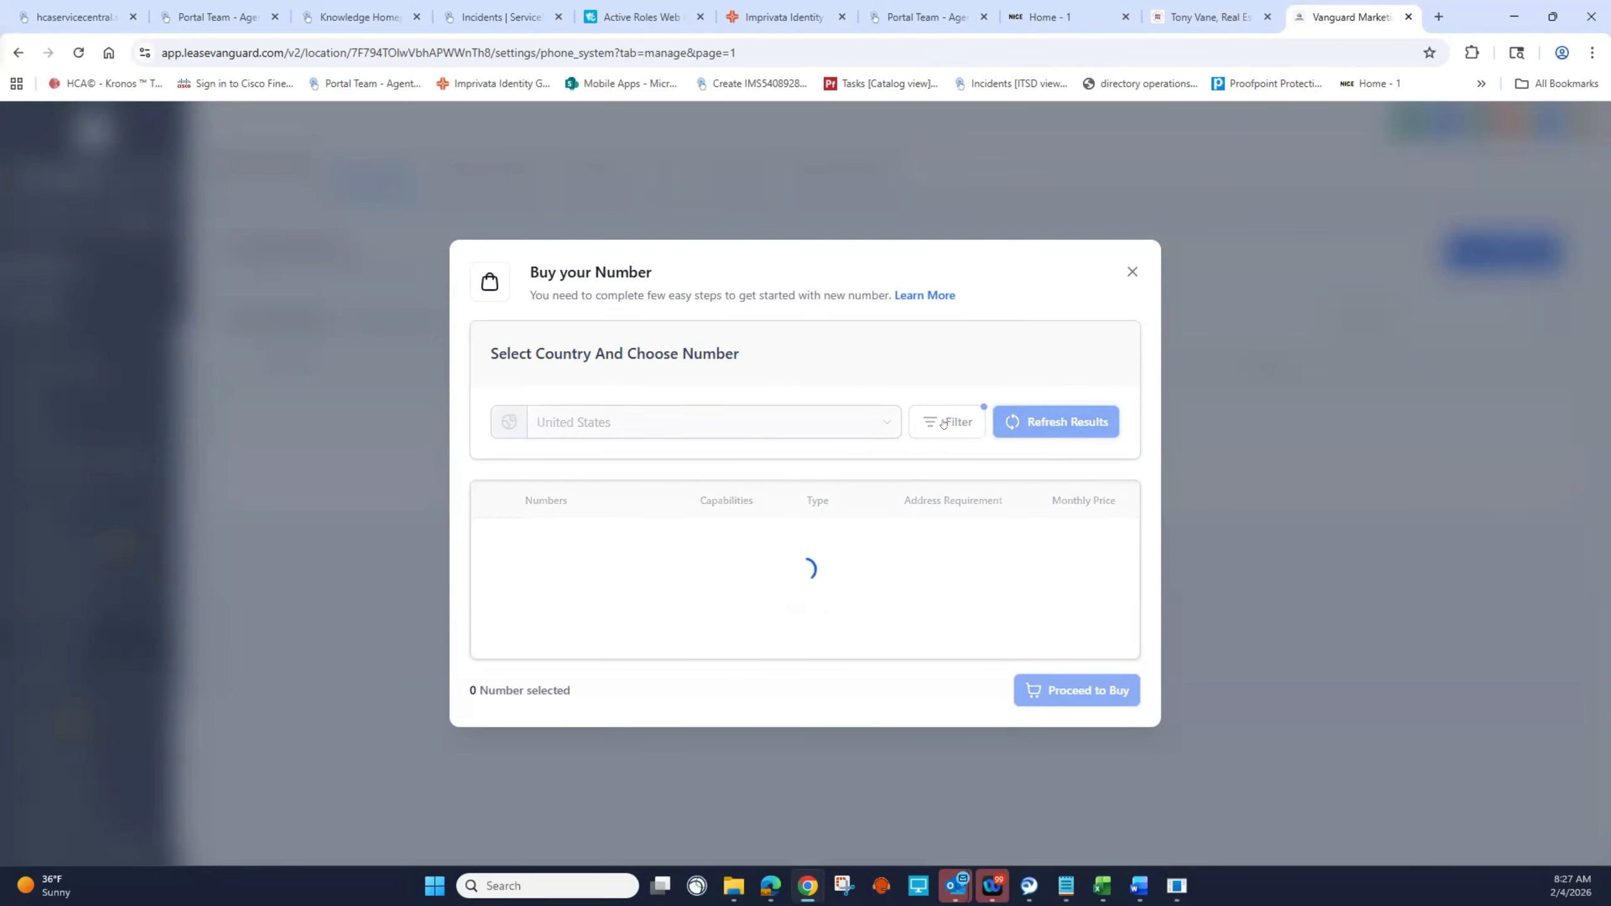
# Step: Change the number filter to 725 and apply it to the available numbers
pyautogui.click(944, 422)
pyautogui.click(760, 516)
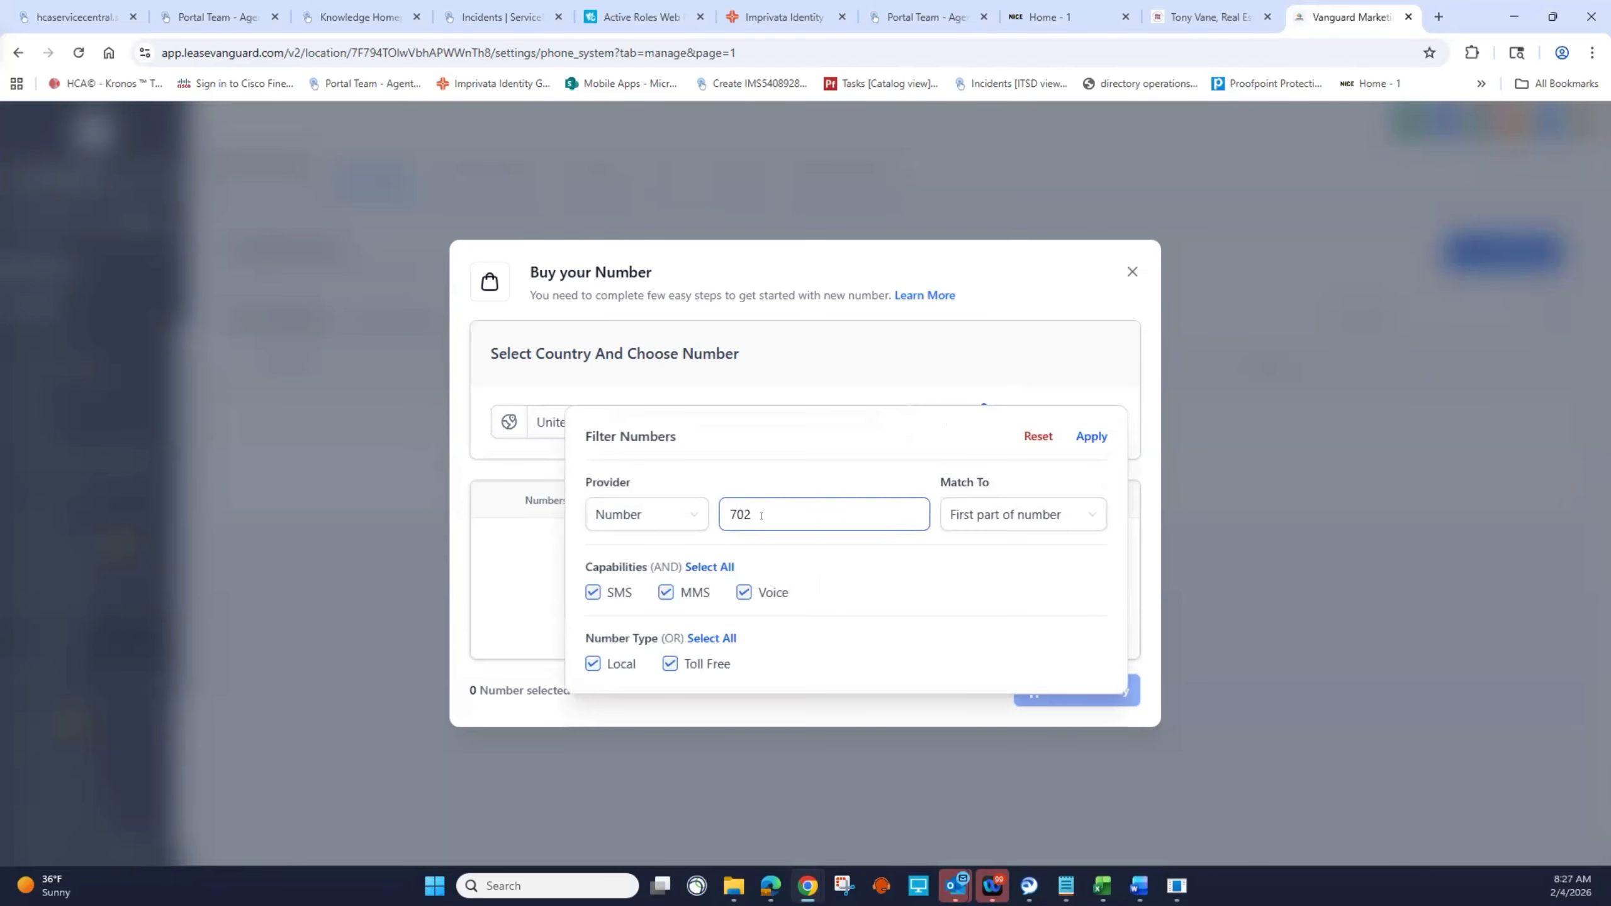
pyautogui.press('BackSpace')
pyautogui.press('BackSpace')
pyautogui.write('25')
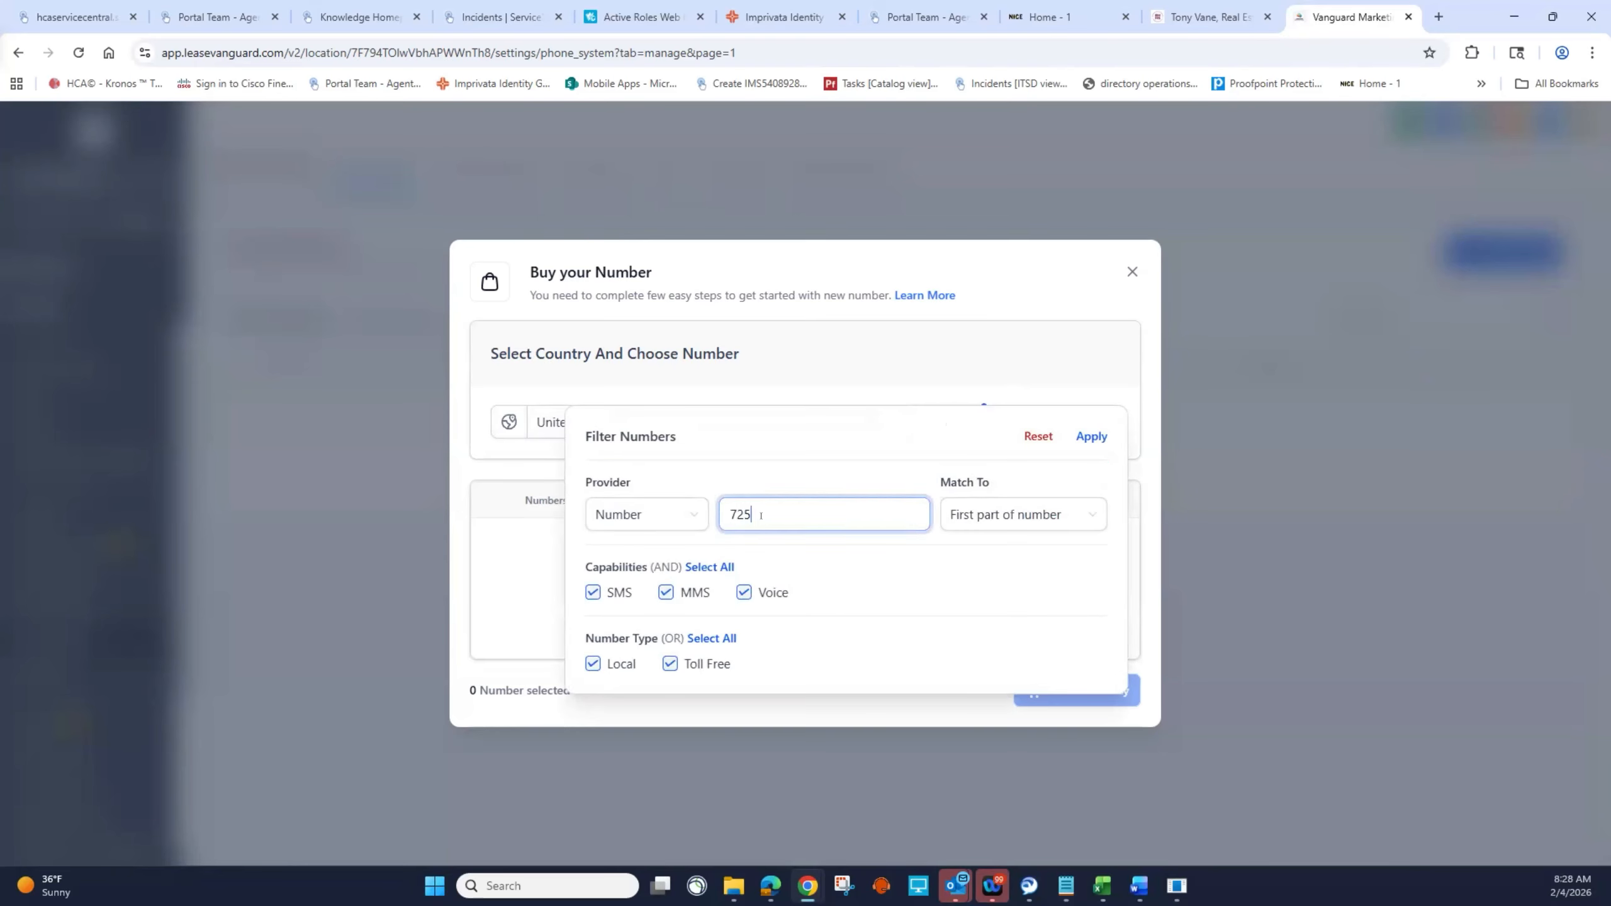
pyautogui.click(1083, 433)
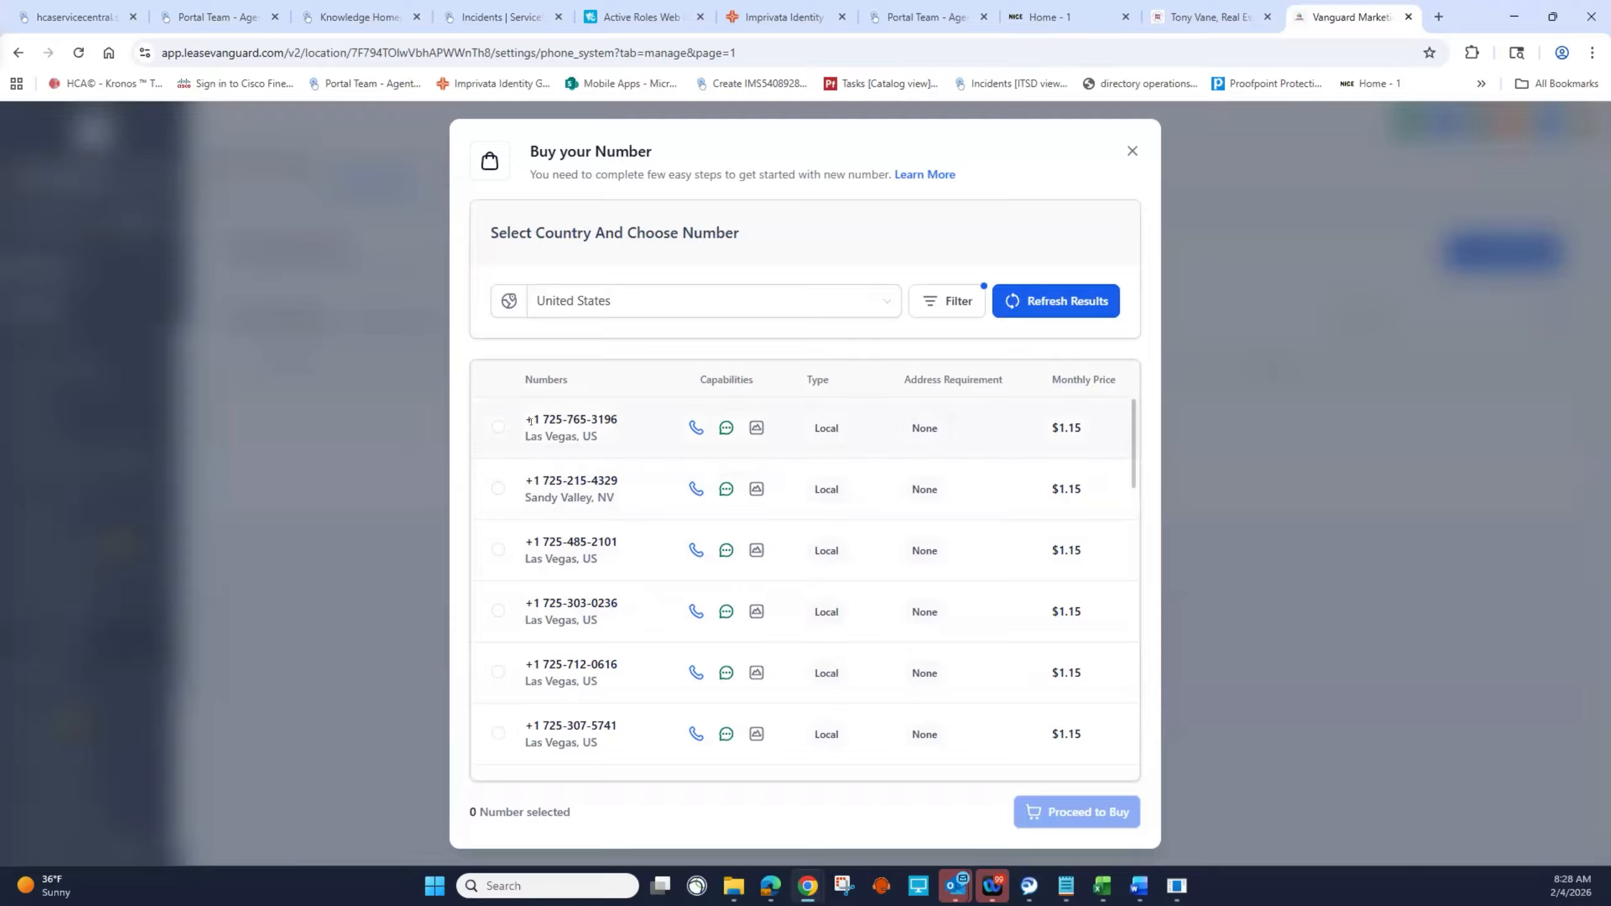
# Step: Select the first available 725 Las Vegas number, proceed to buy it, and cancel the identity verification and the purchase
pyautogui.click(497, 427)
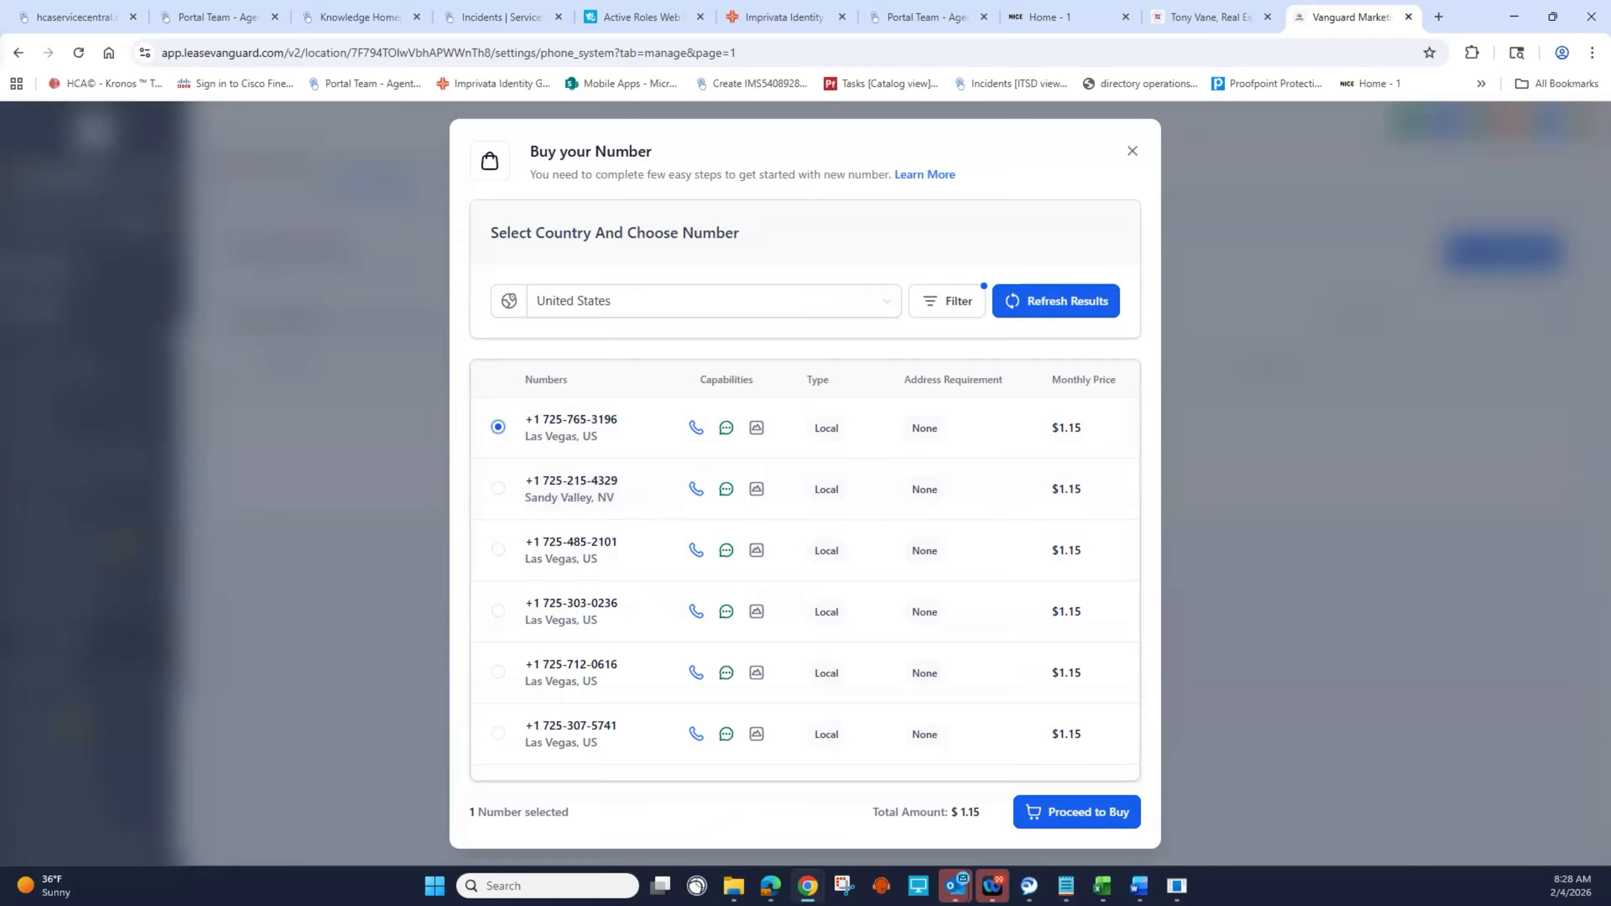
pyautogui.hotkey('alt', 'Tab')
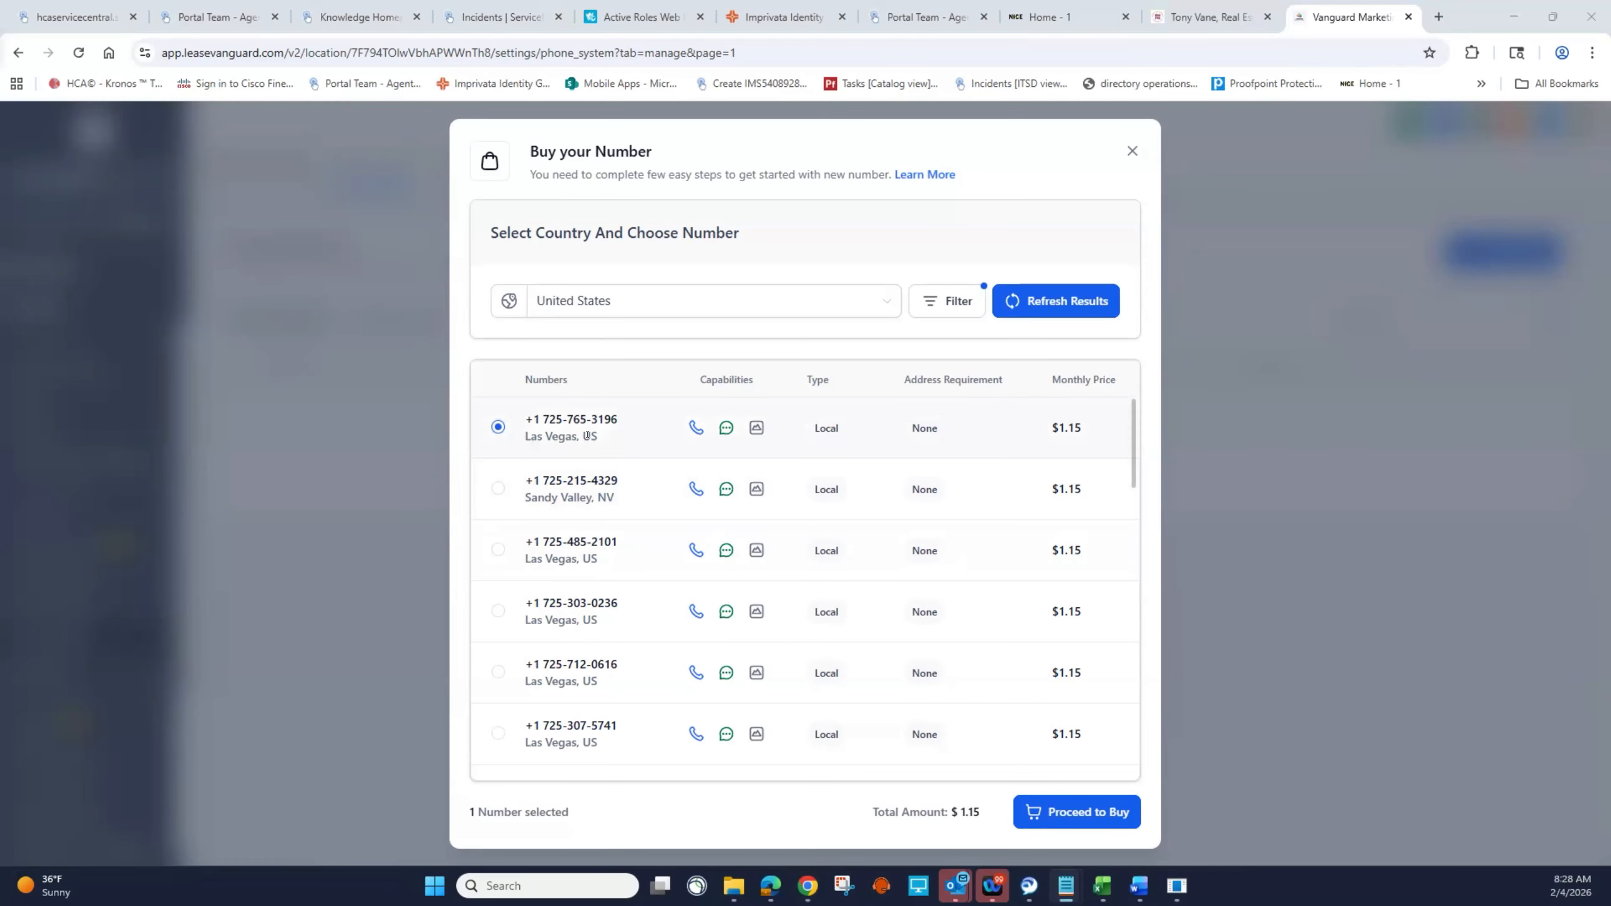
pyautogui.click(1096, 807)
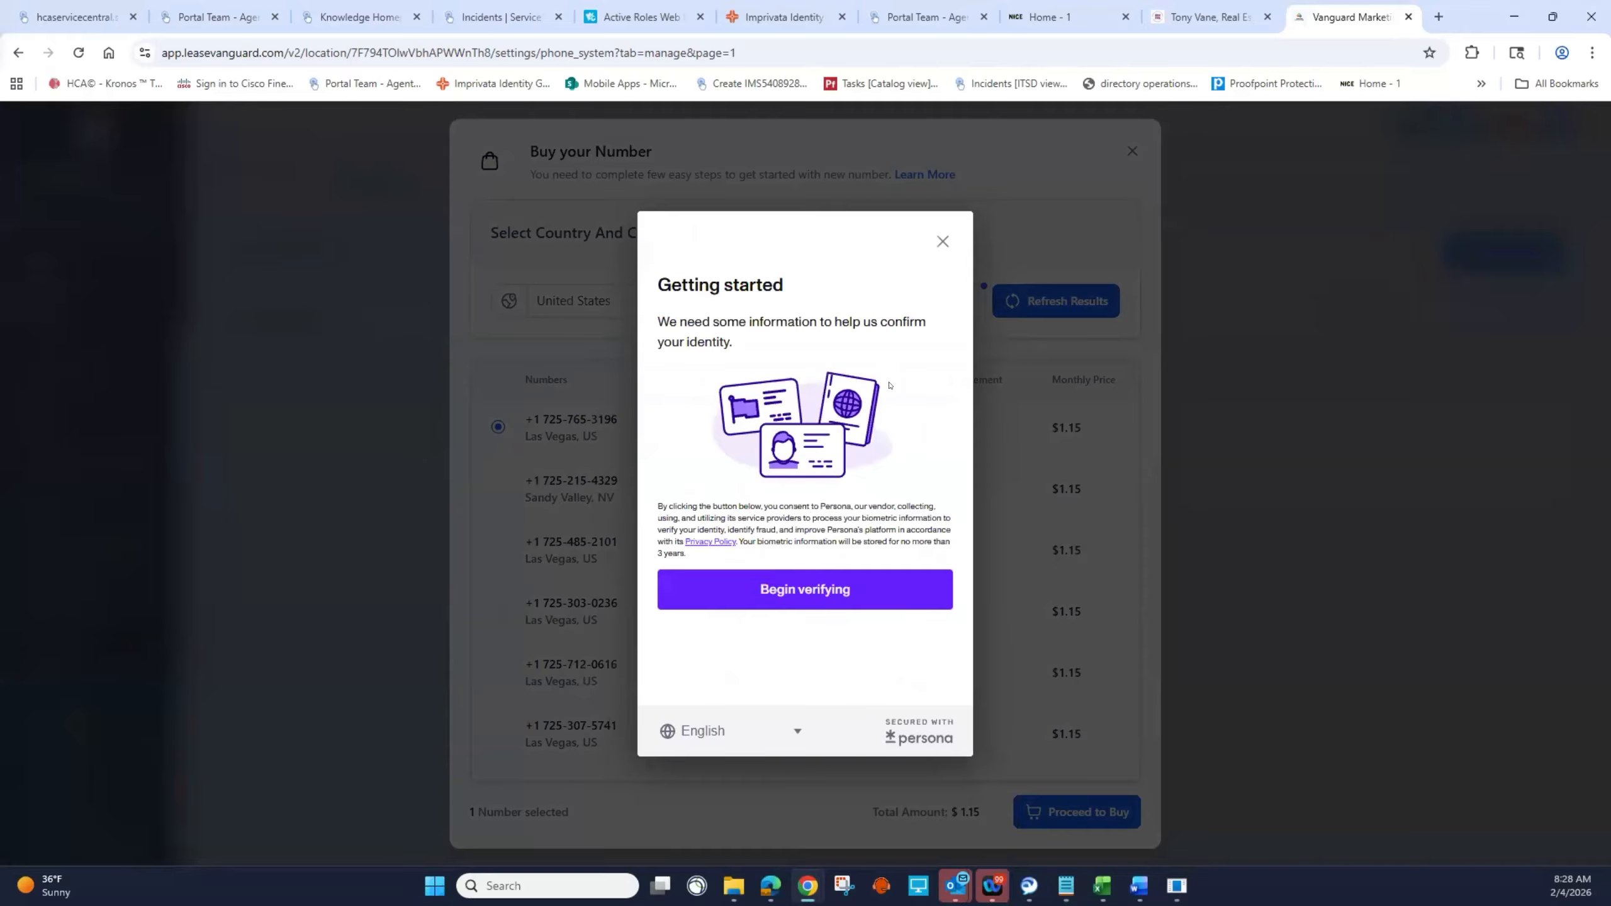
pyautogui.click(943, 241)
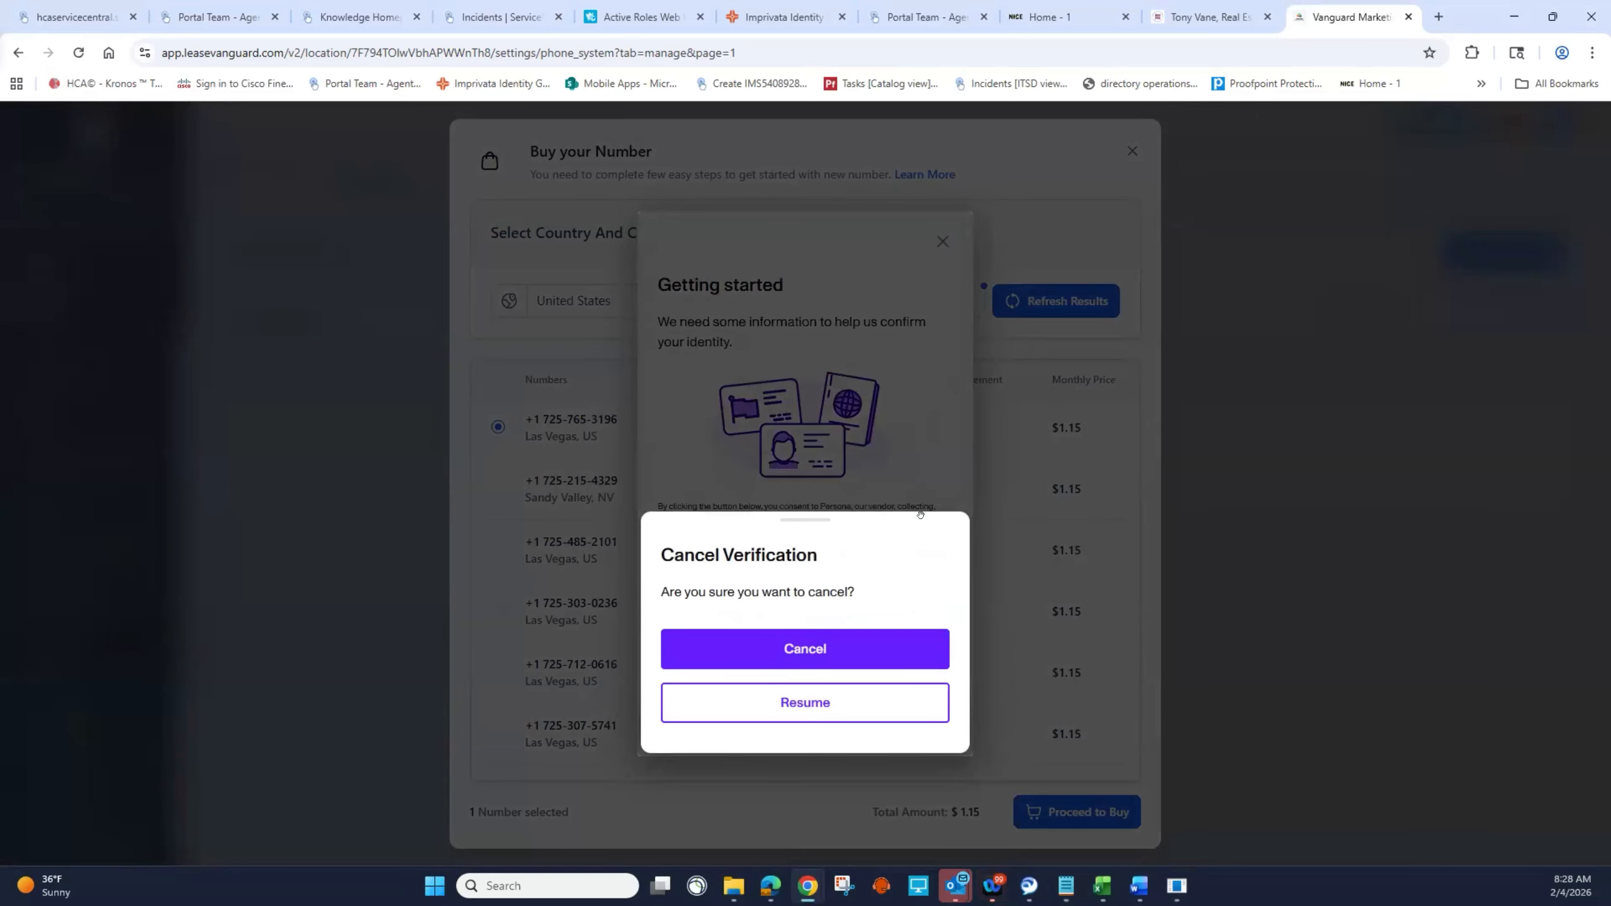
pyautogui.click(841, 649)
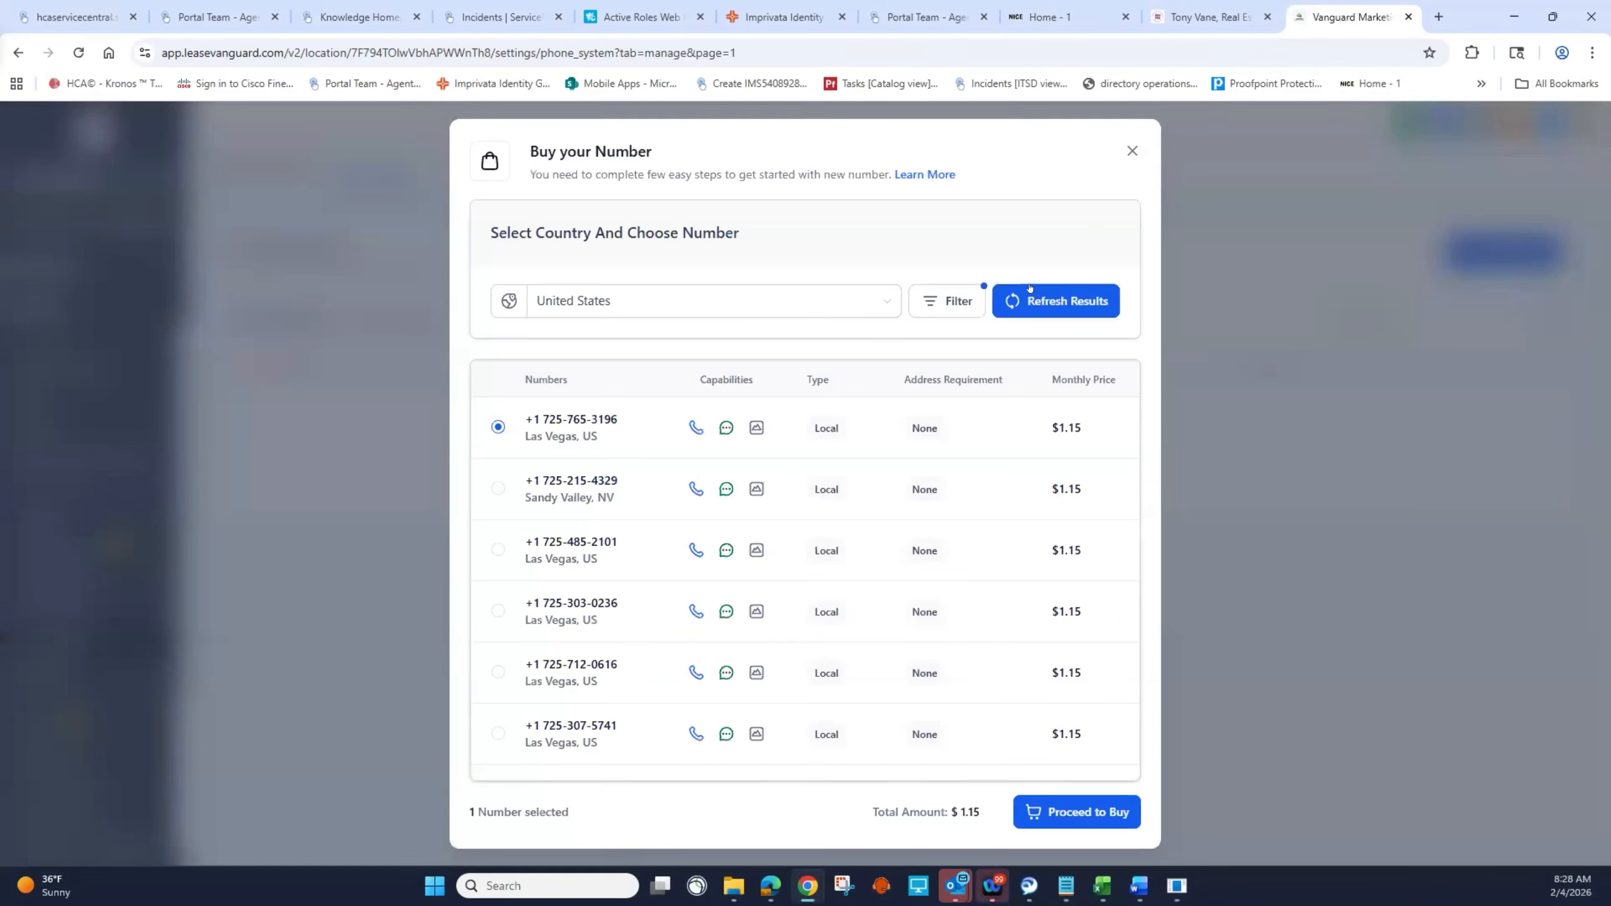
pyautogui.click(1125, 151)
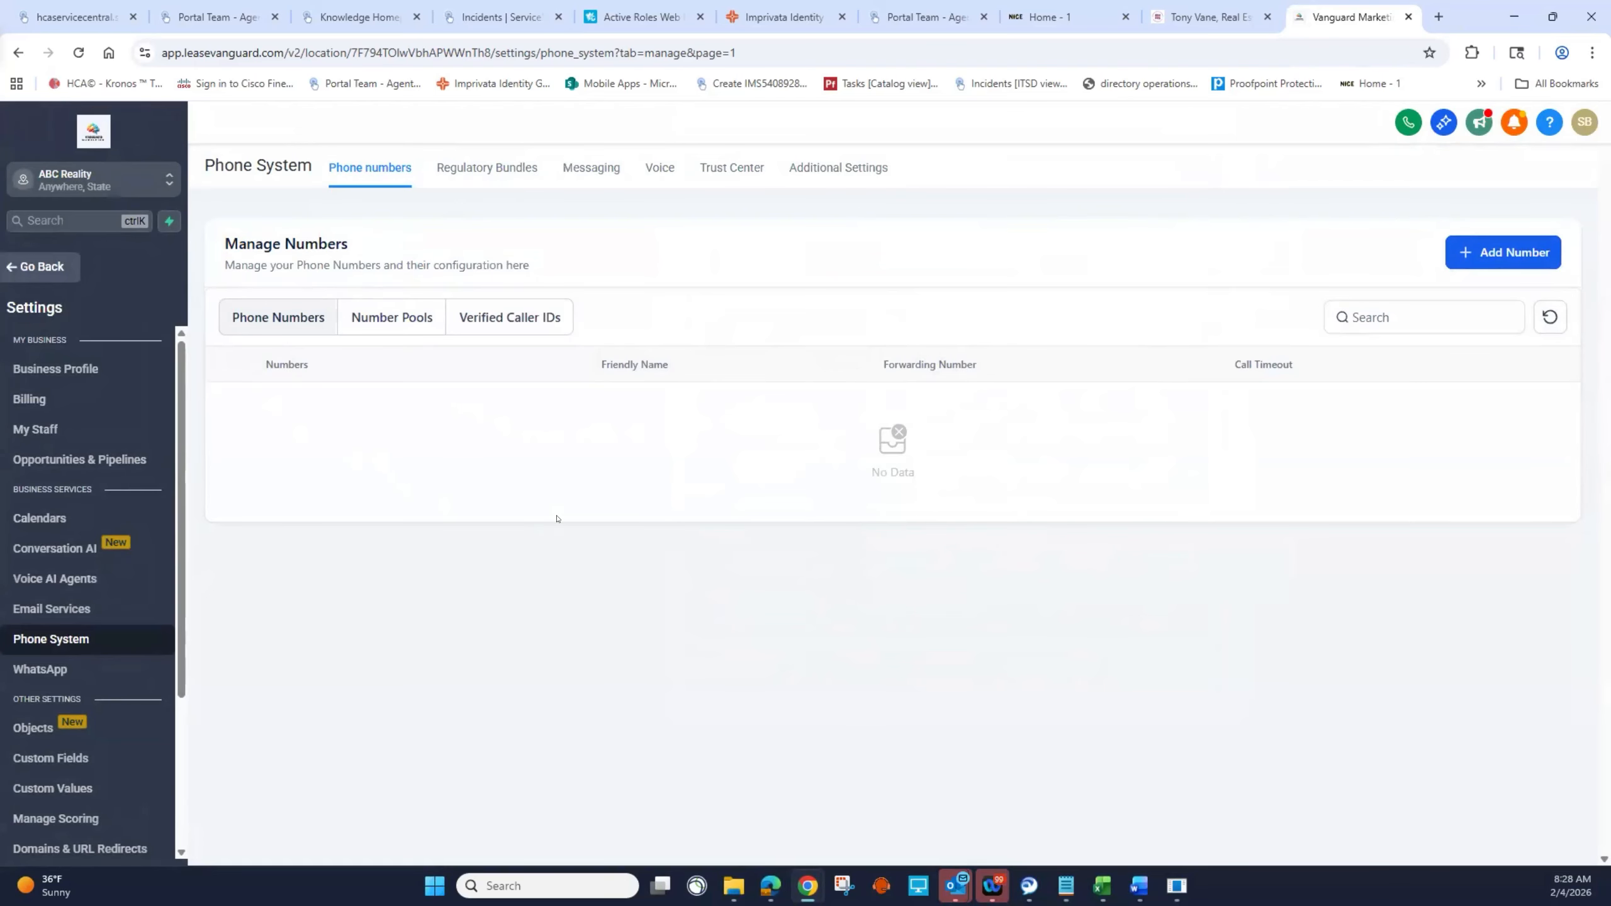
# Step: Return to the agent's Phone & Availability settings and open the phone number selection to check which numbers can be assigned
pyautogui.click(17, 54)
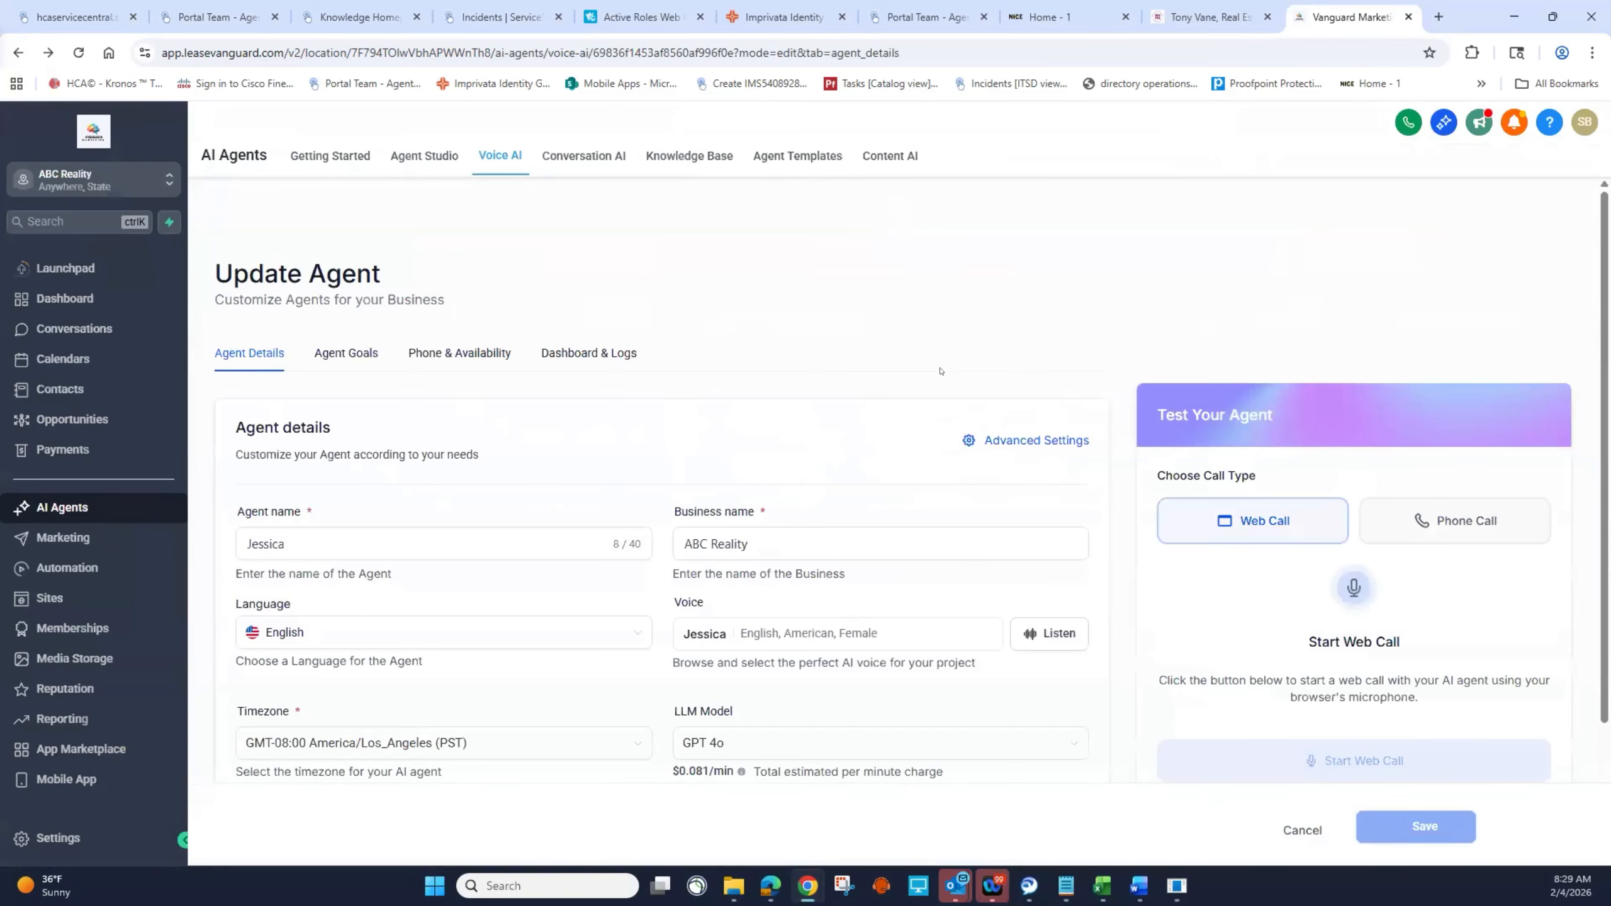
pyautogui.click(459, 353)
pyautogui.scroll(-3, 326, 452)
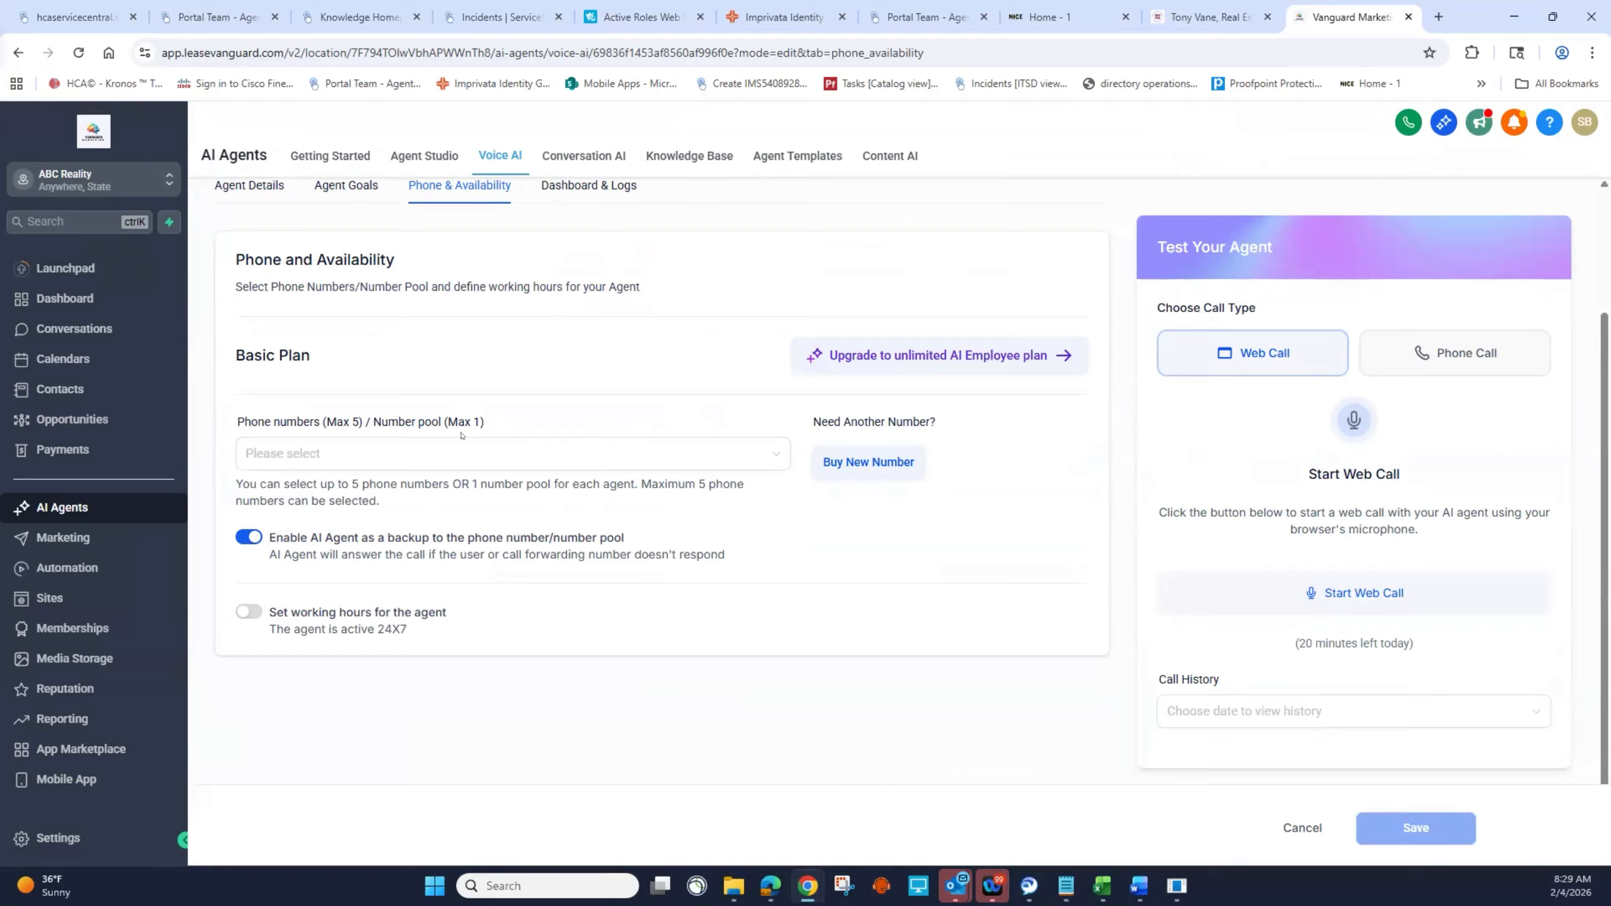
pyautogui.click(382, 452)
pyautogui.click(395, 341)
pyautogui.click(312, 452)
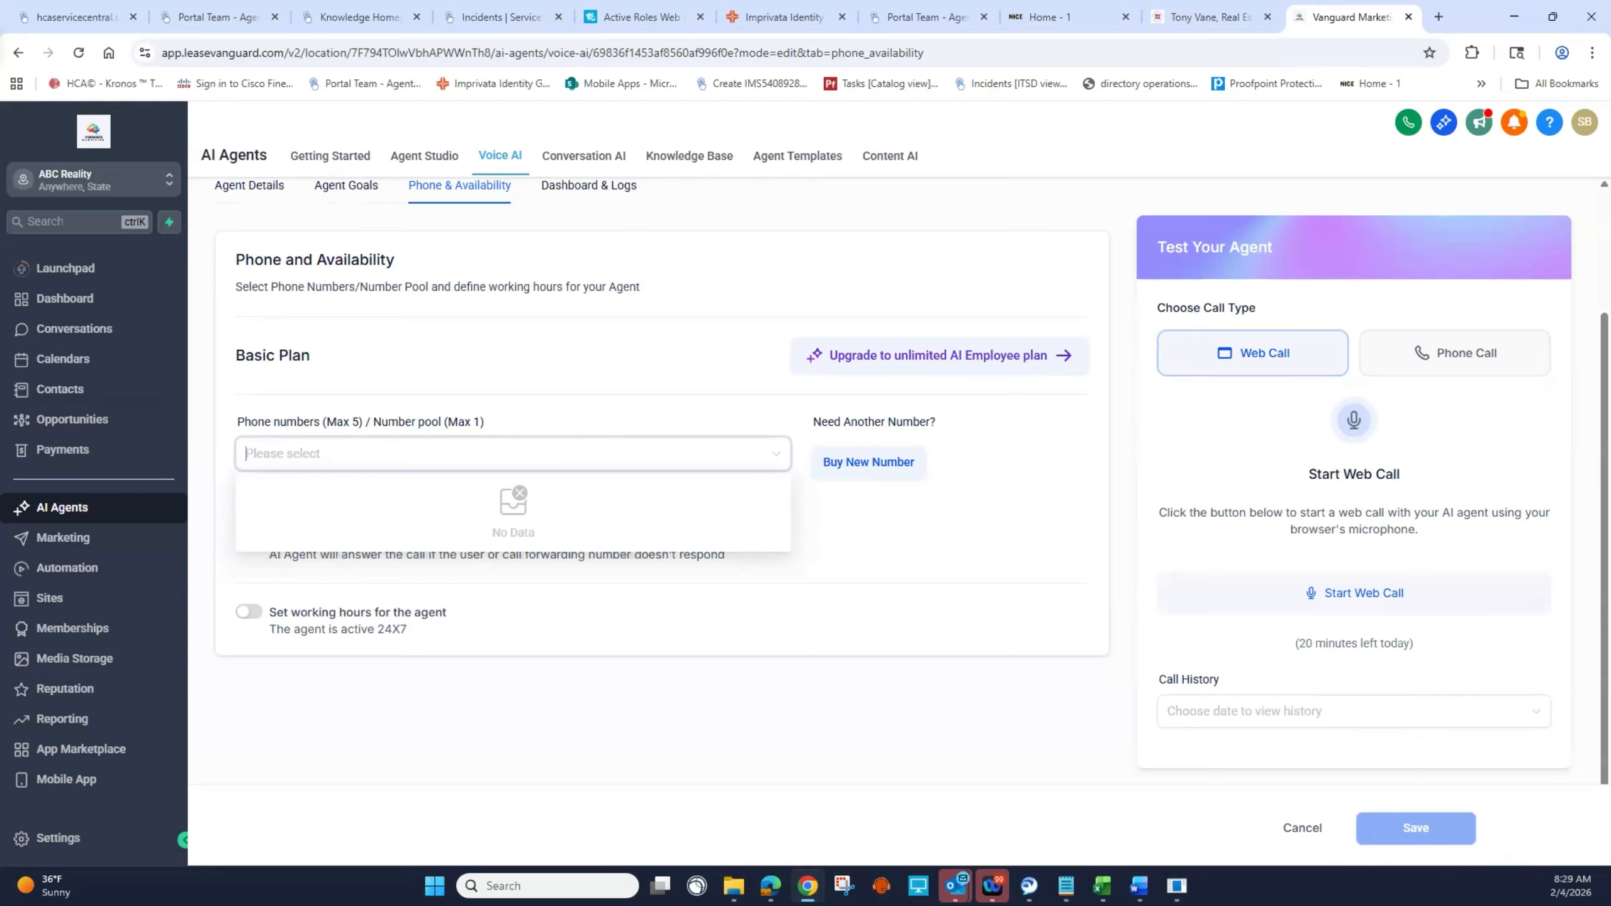
# Step: Switch the agent test to Phone Call and inspect the choices for the number to call from
pyautogui.hotkey('alt', 'Tab')
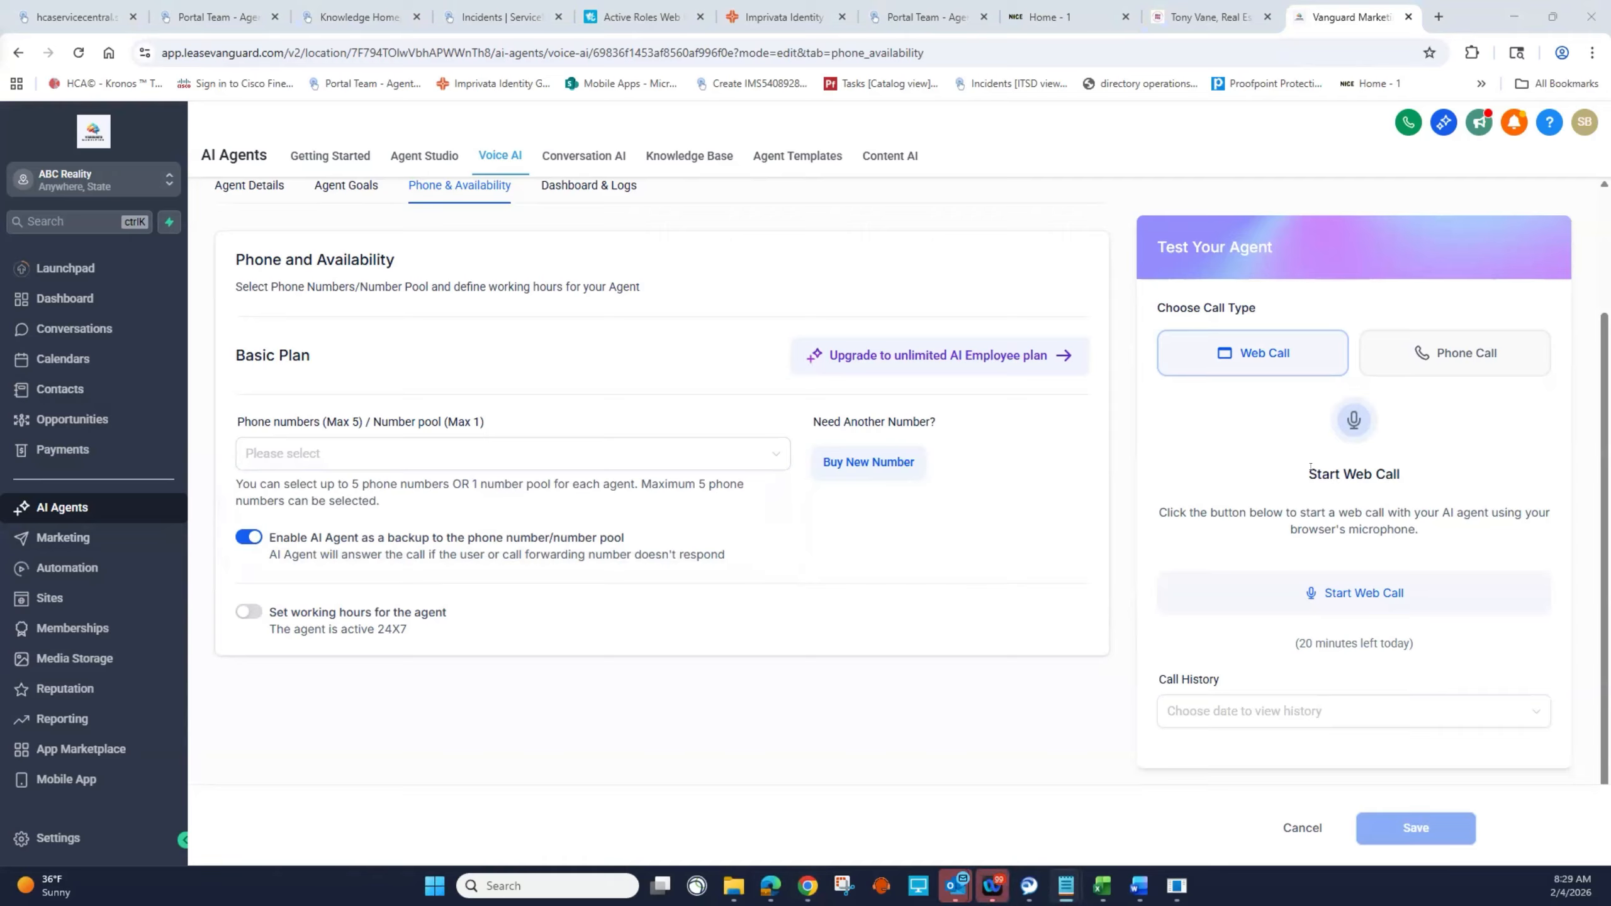
pyautogui.click(1429, 353)
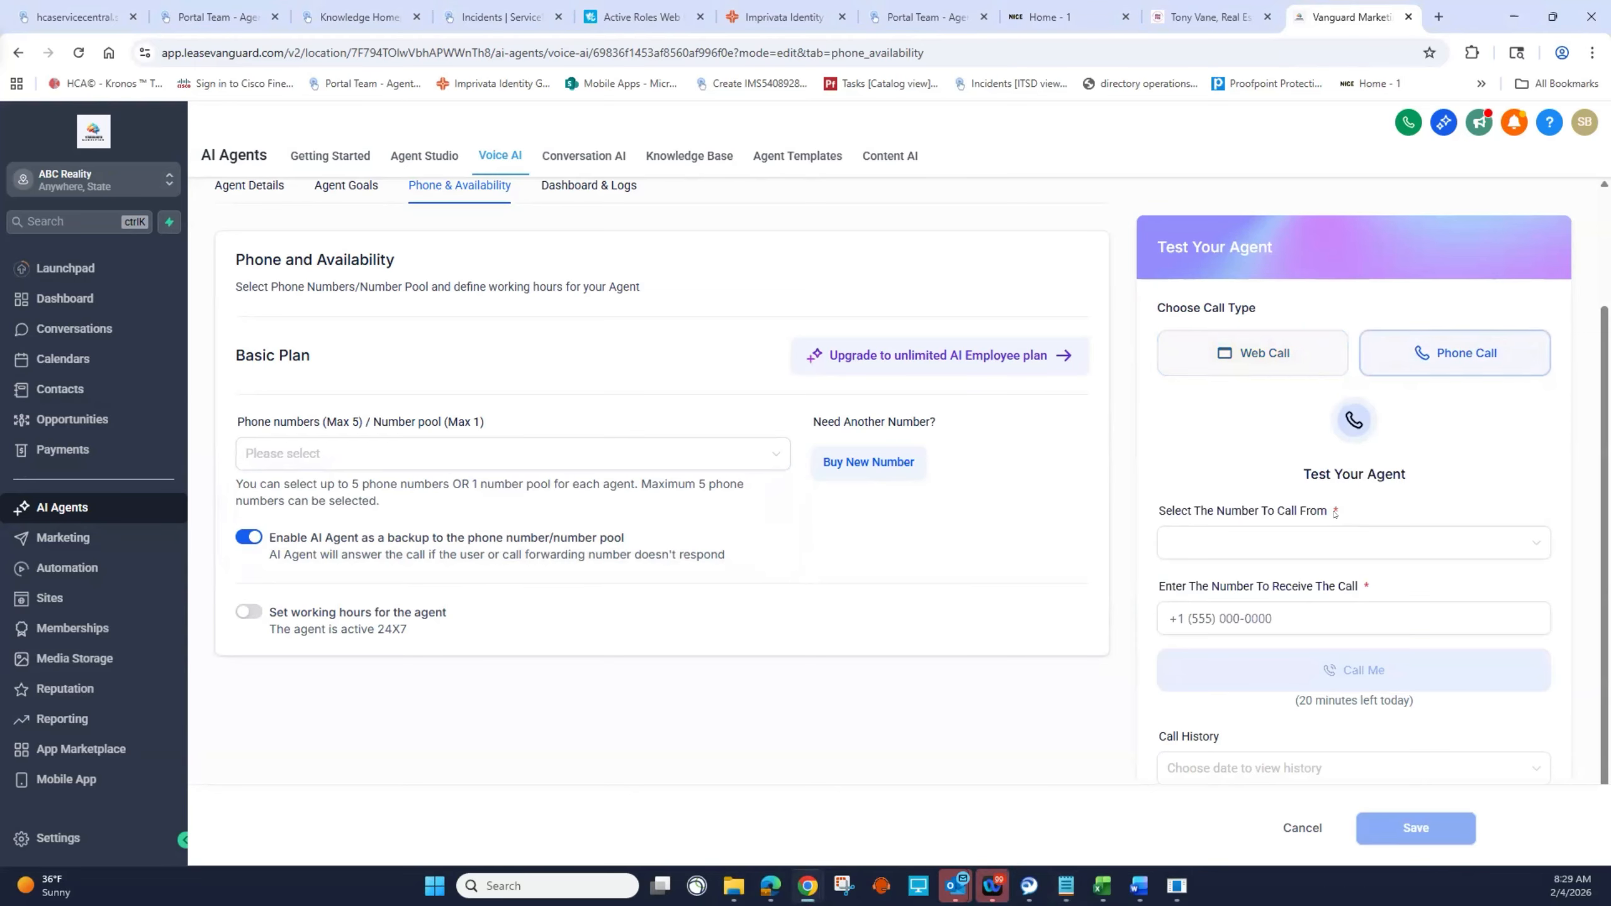
pyautogui.click(1239, 544)
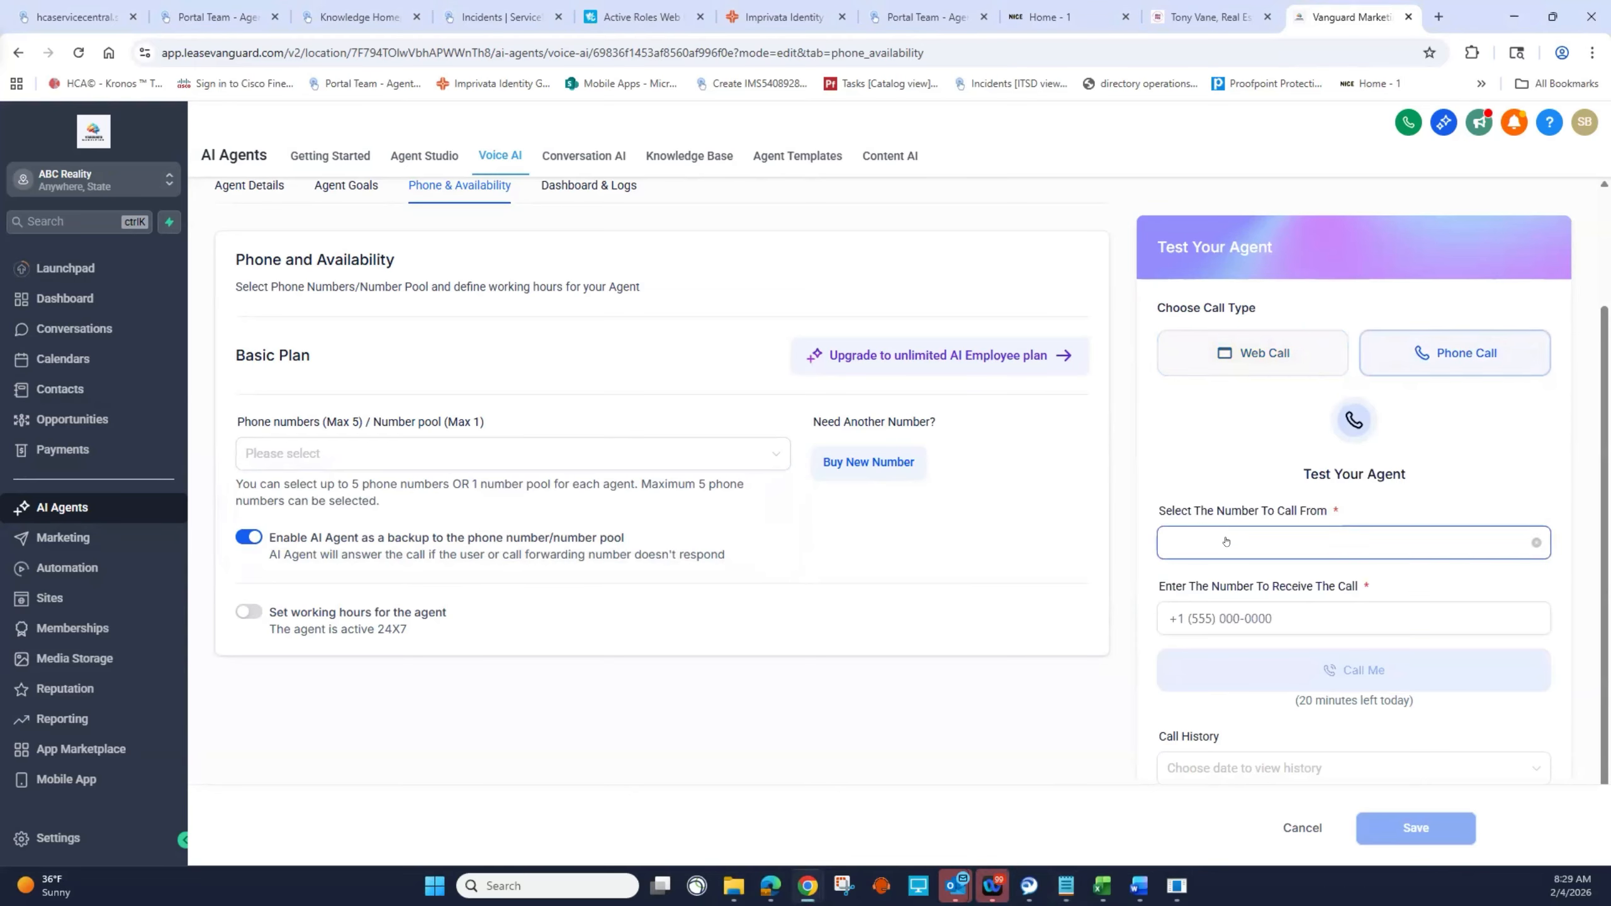
pyautogui.click(1249, 515)
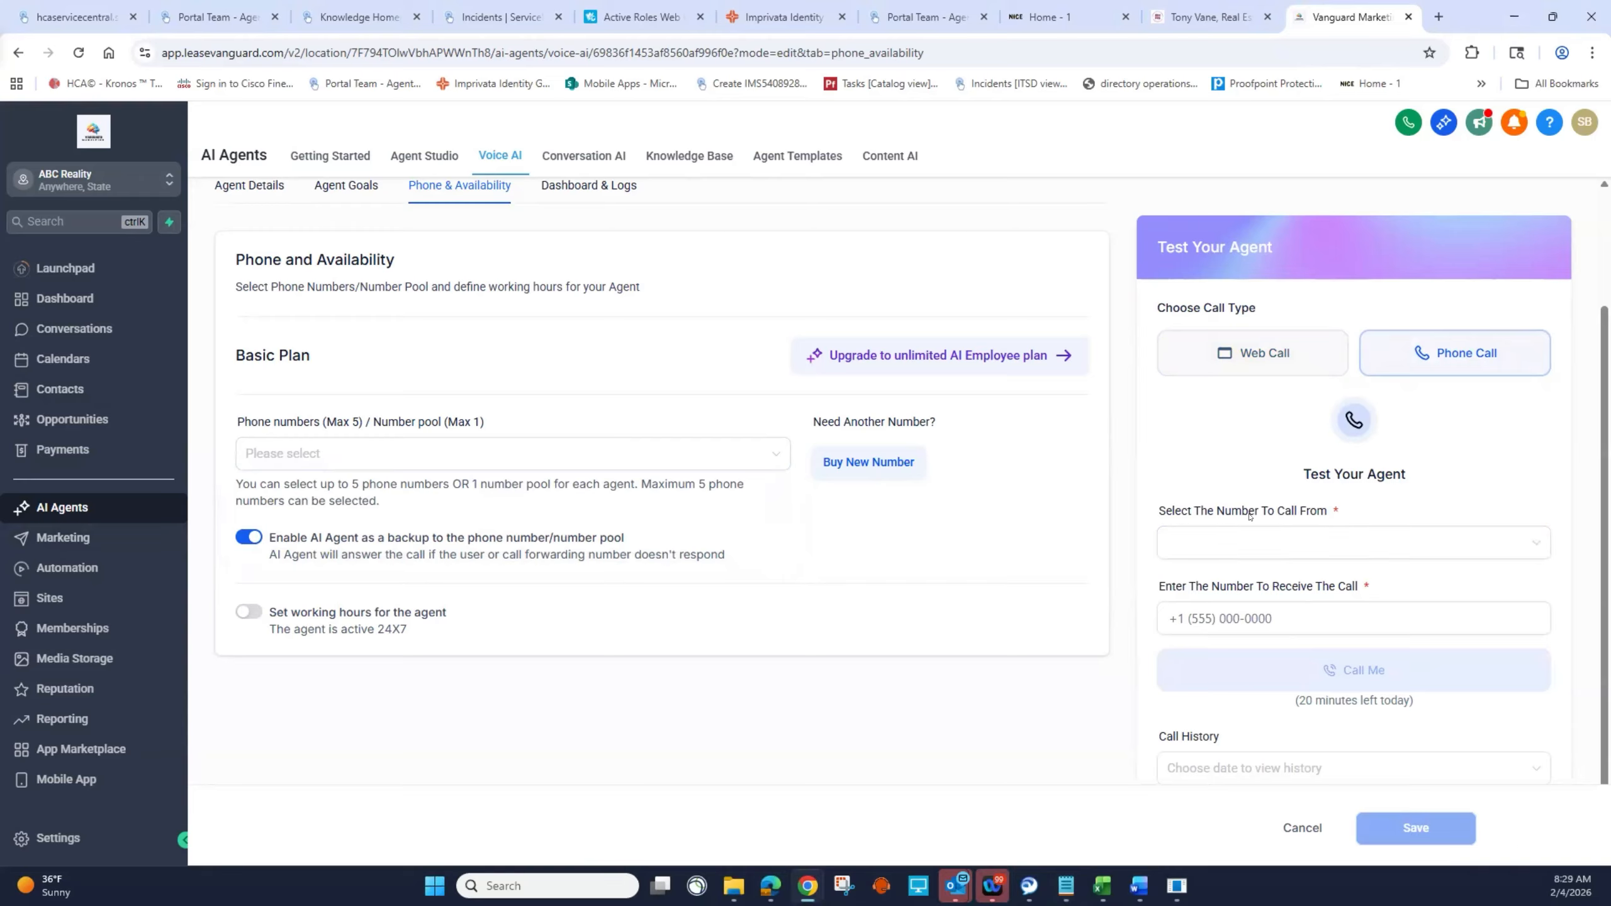
pyautogui.click(1325, 543)
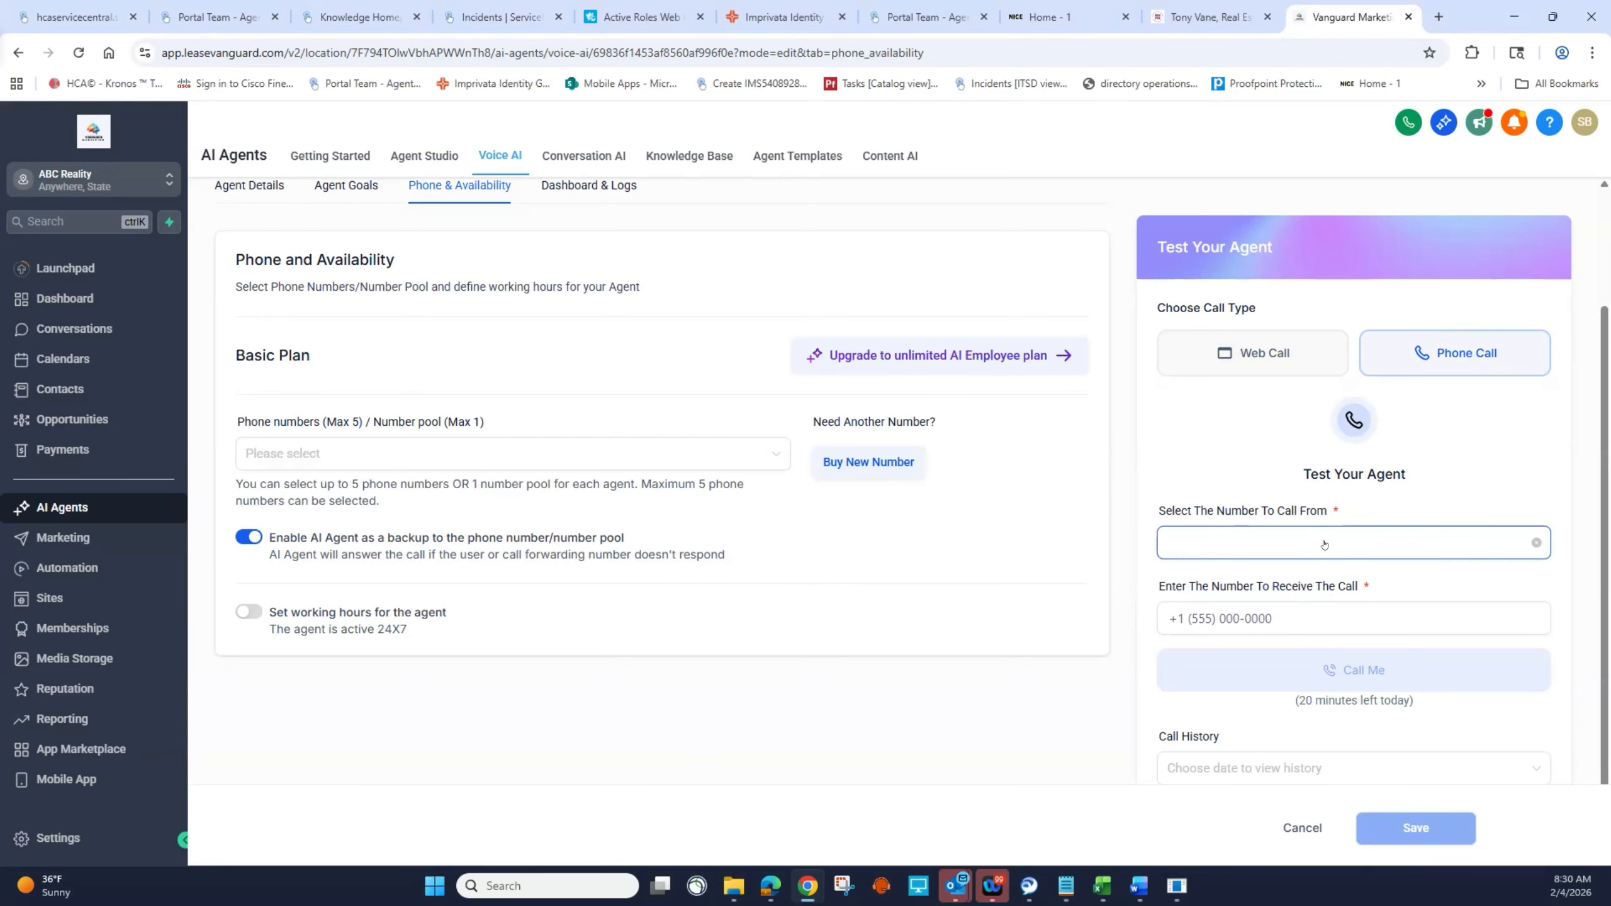
pyautogui.hotkey('alt', 'Tab')
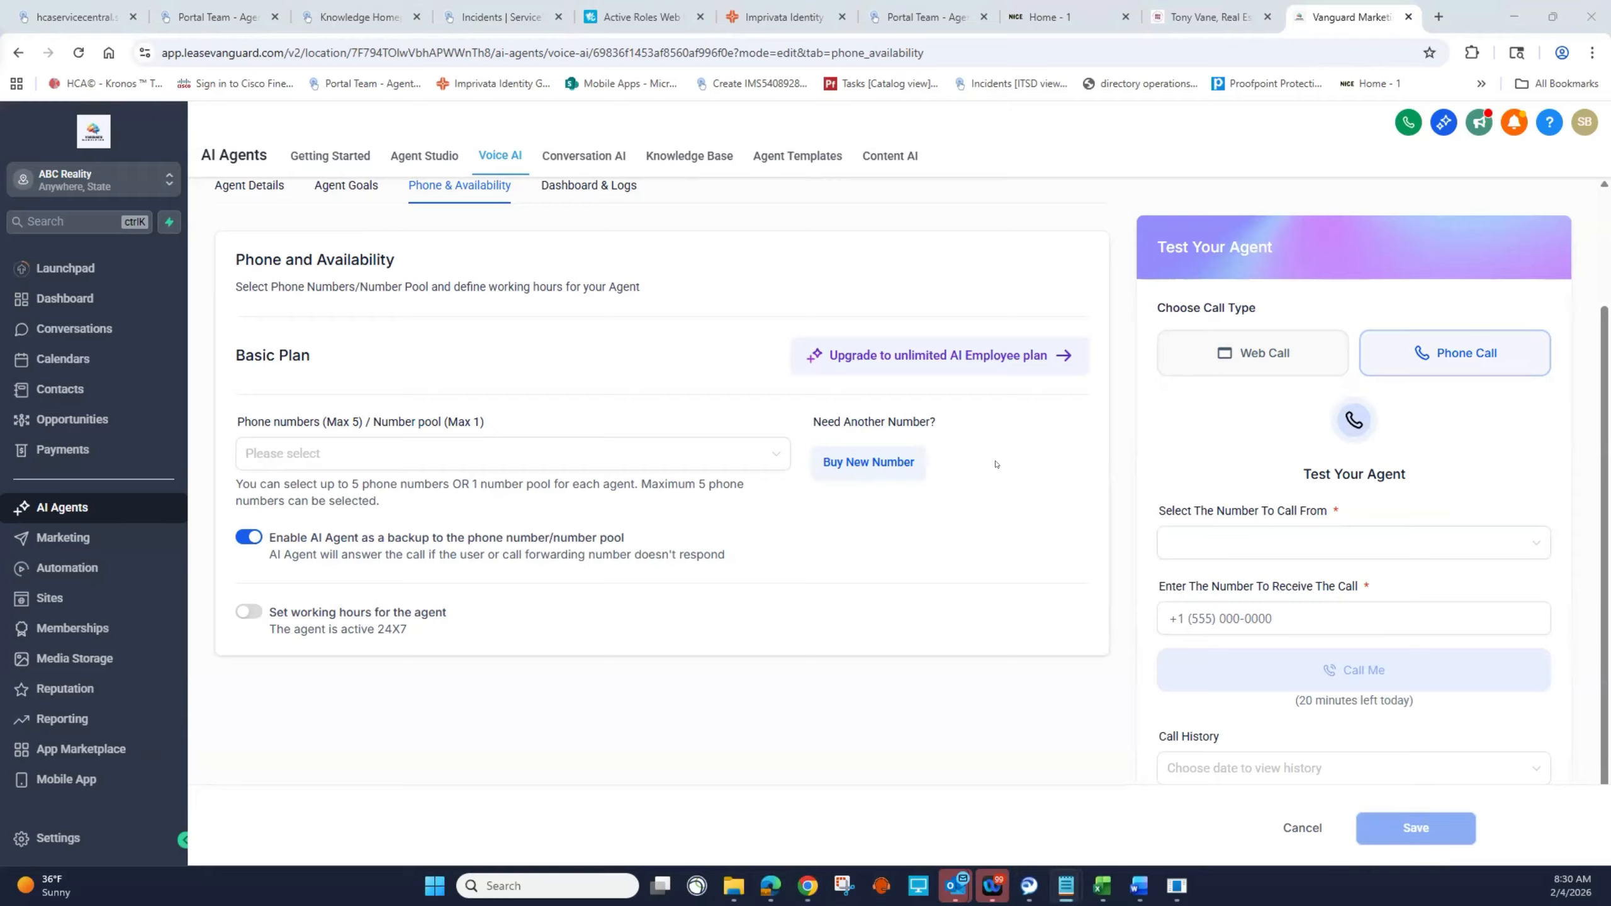
pyautogui.click(1244, 556)
pyautogui.click(1279, 610)
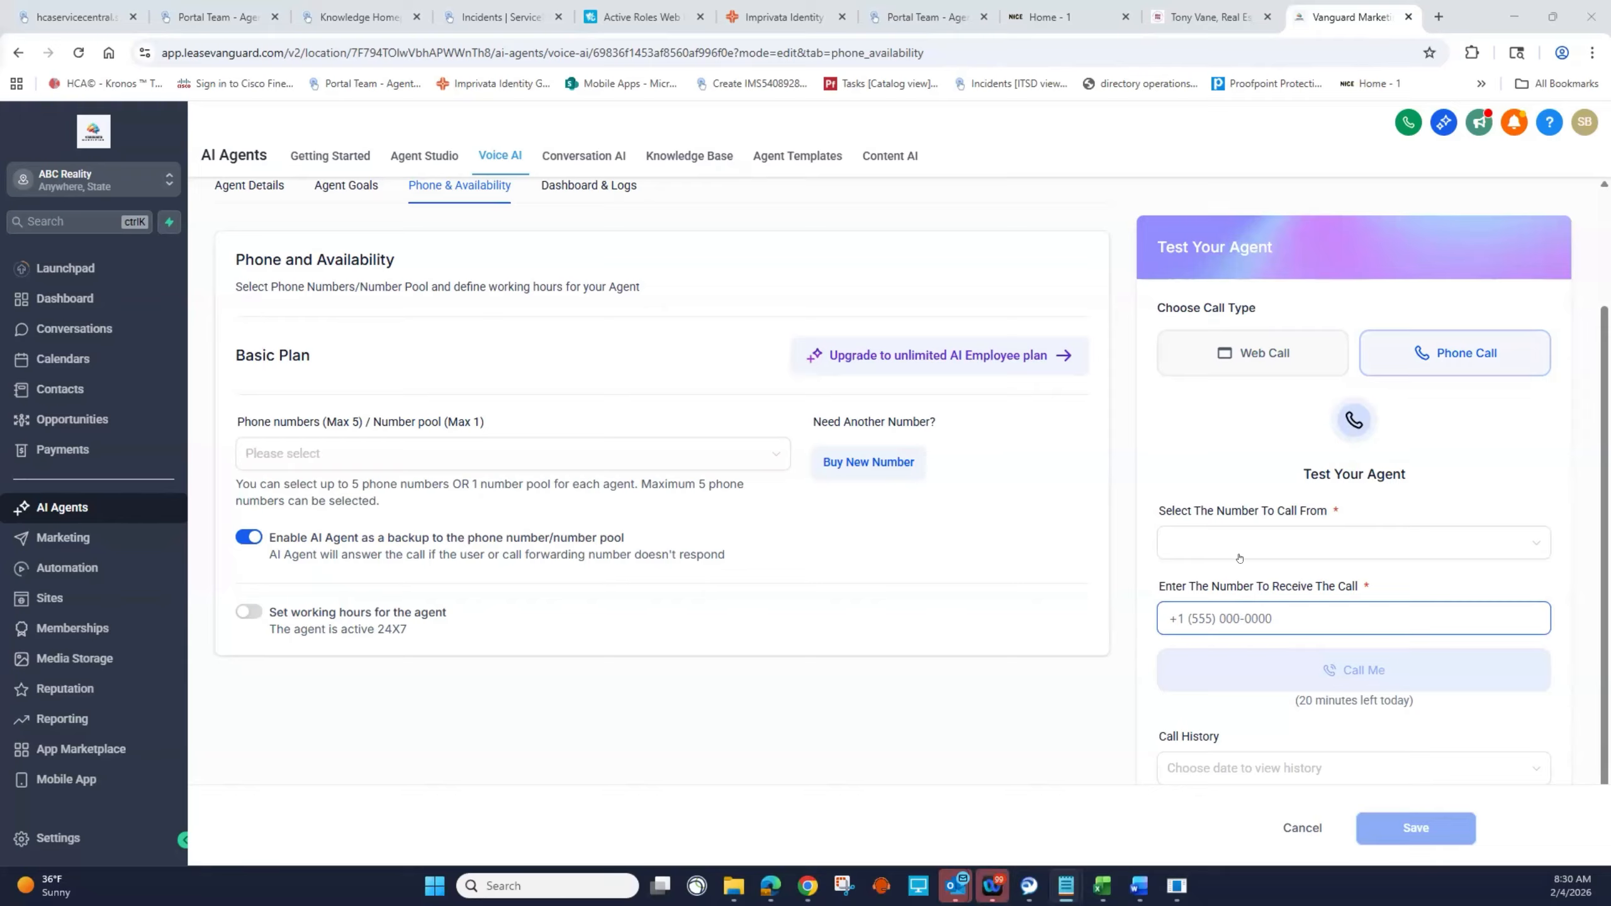
pyautogui.click(1238, 535)
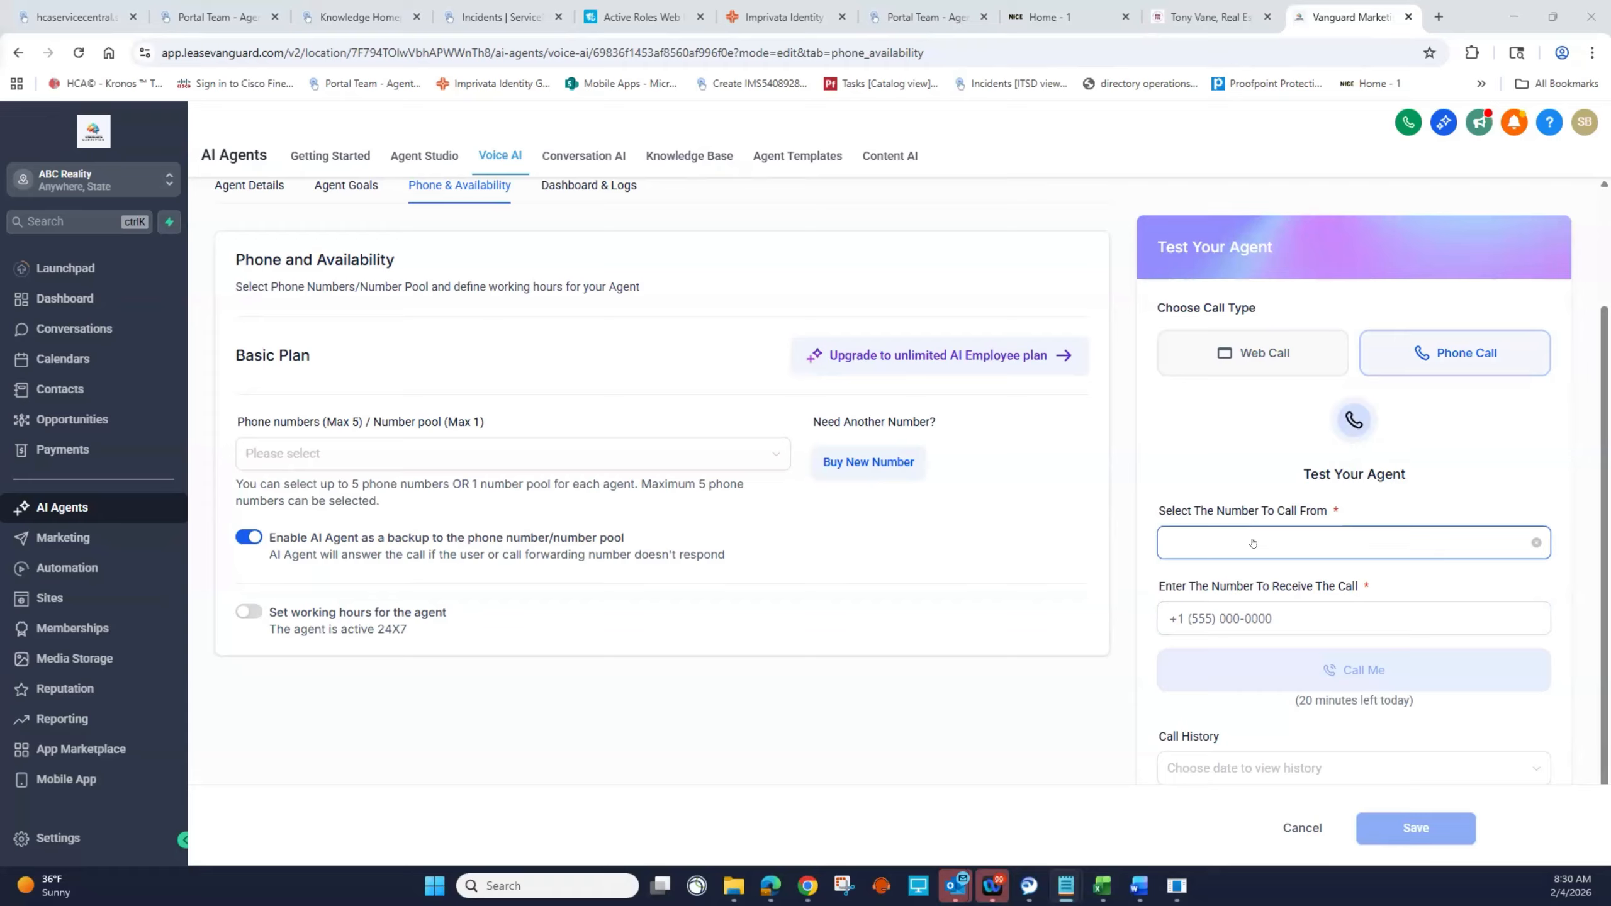
pyautogui.click(1431, 534)
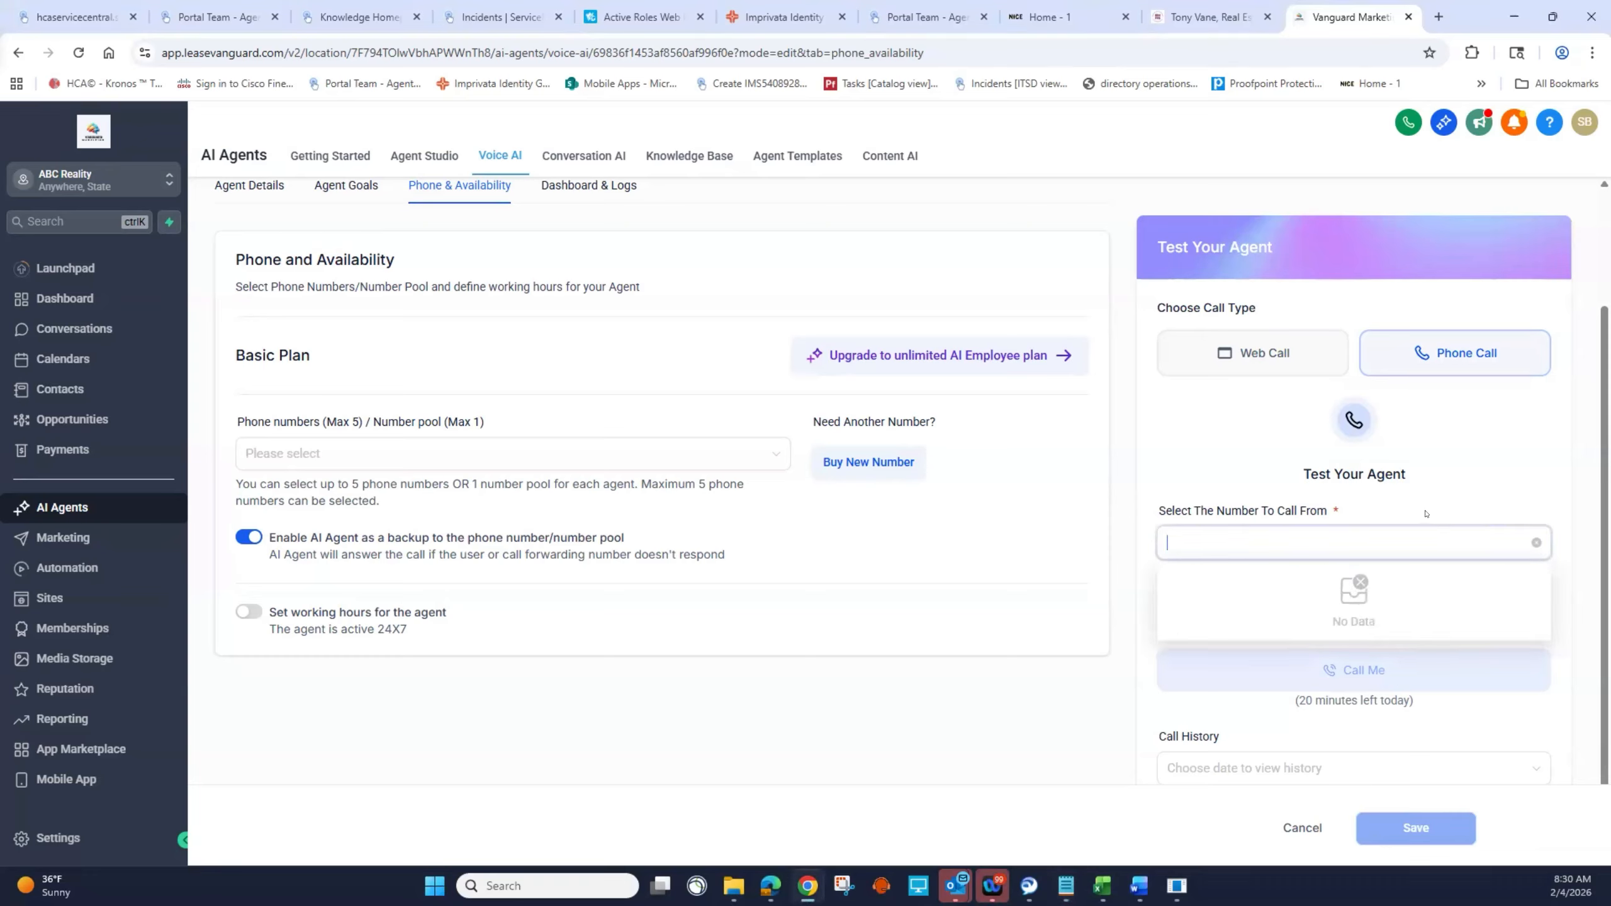
pyautogui.click(1426, 514)
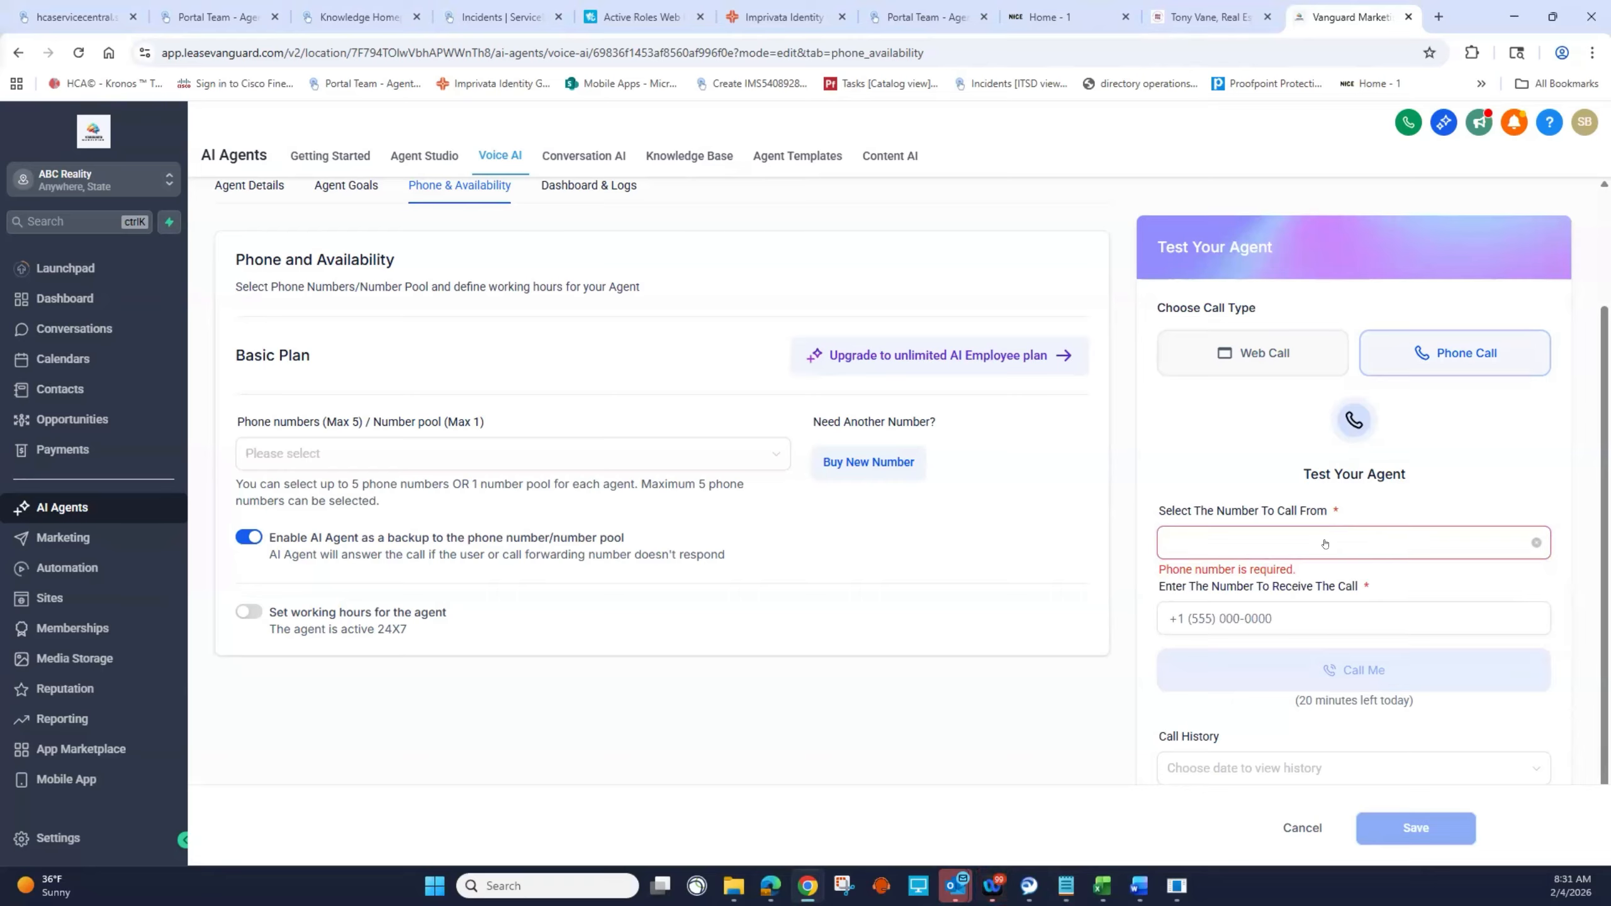
pyautogui.click(1324, 543)
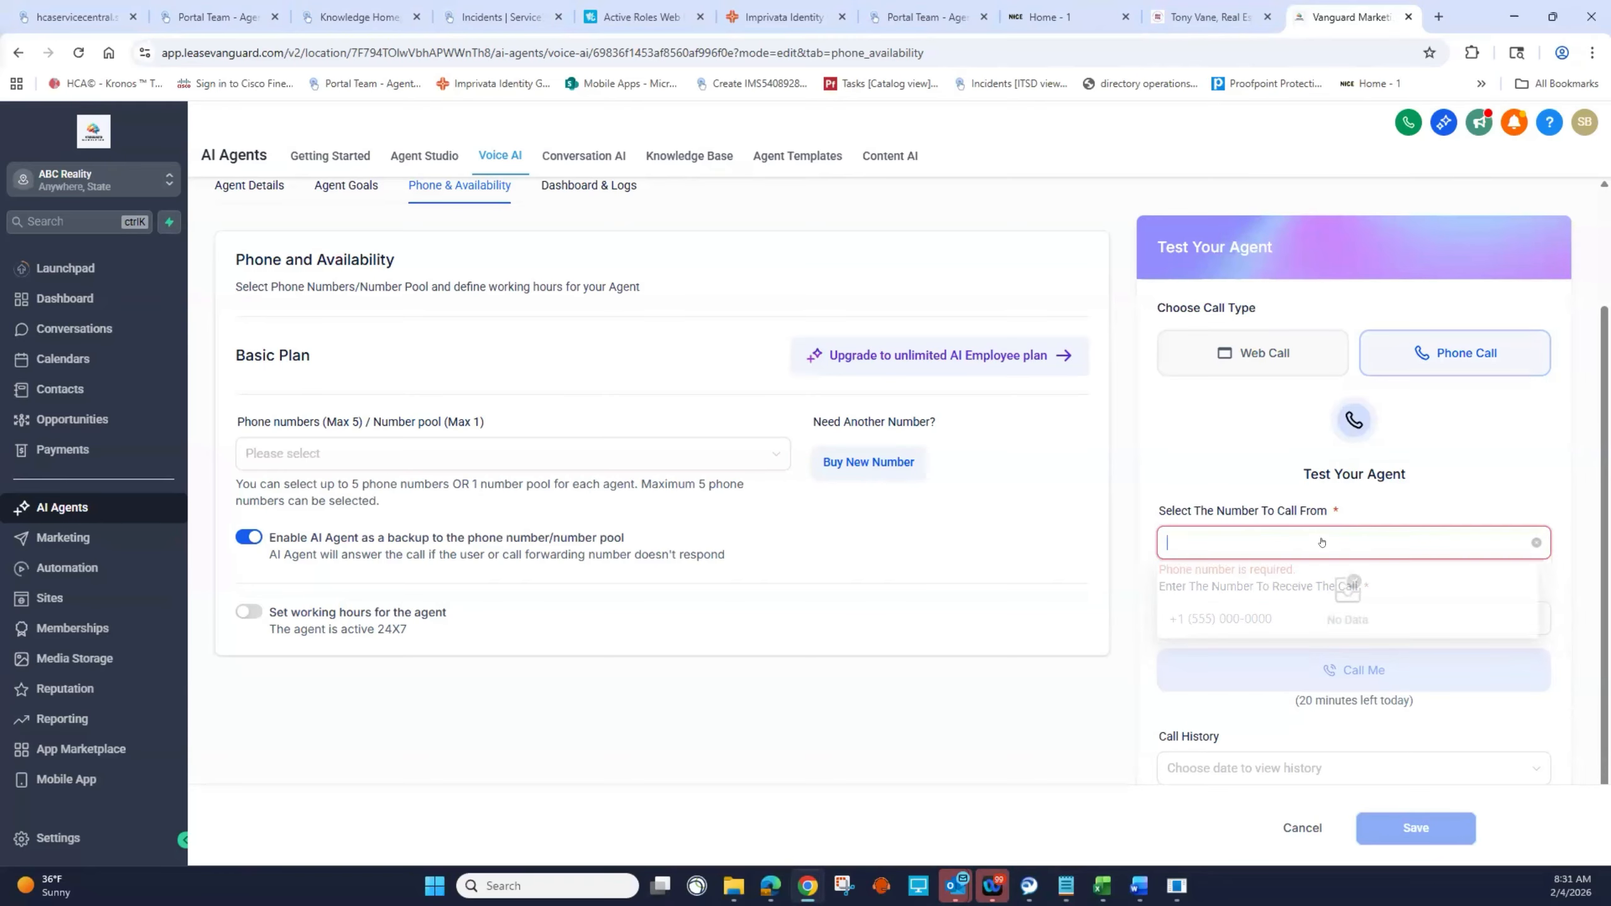
pyautogui.click(1022, 516)
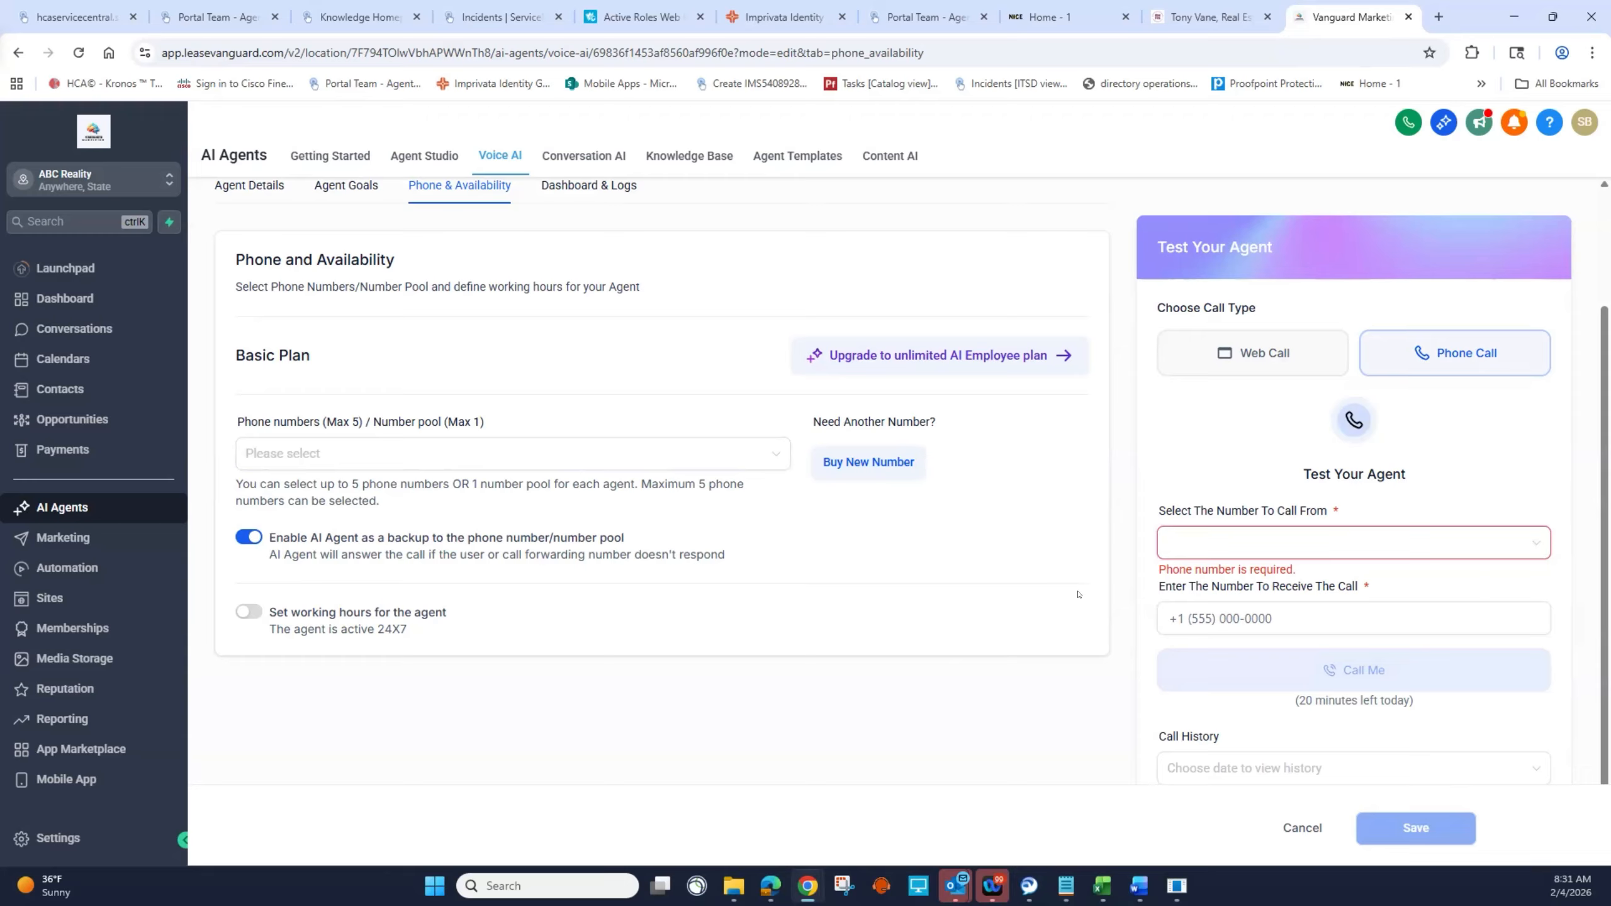
pyautogui.click(1176, 545)
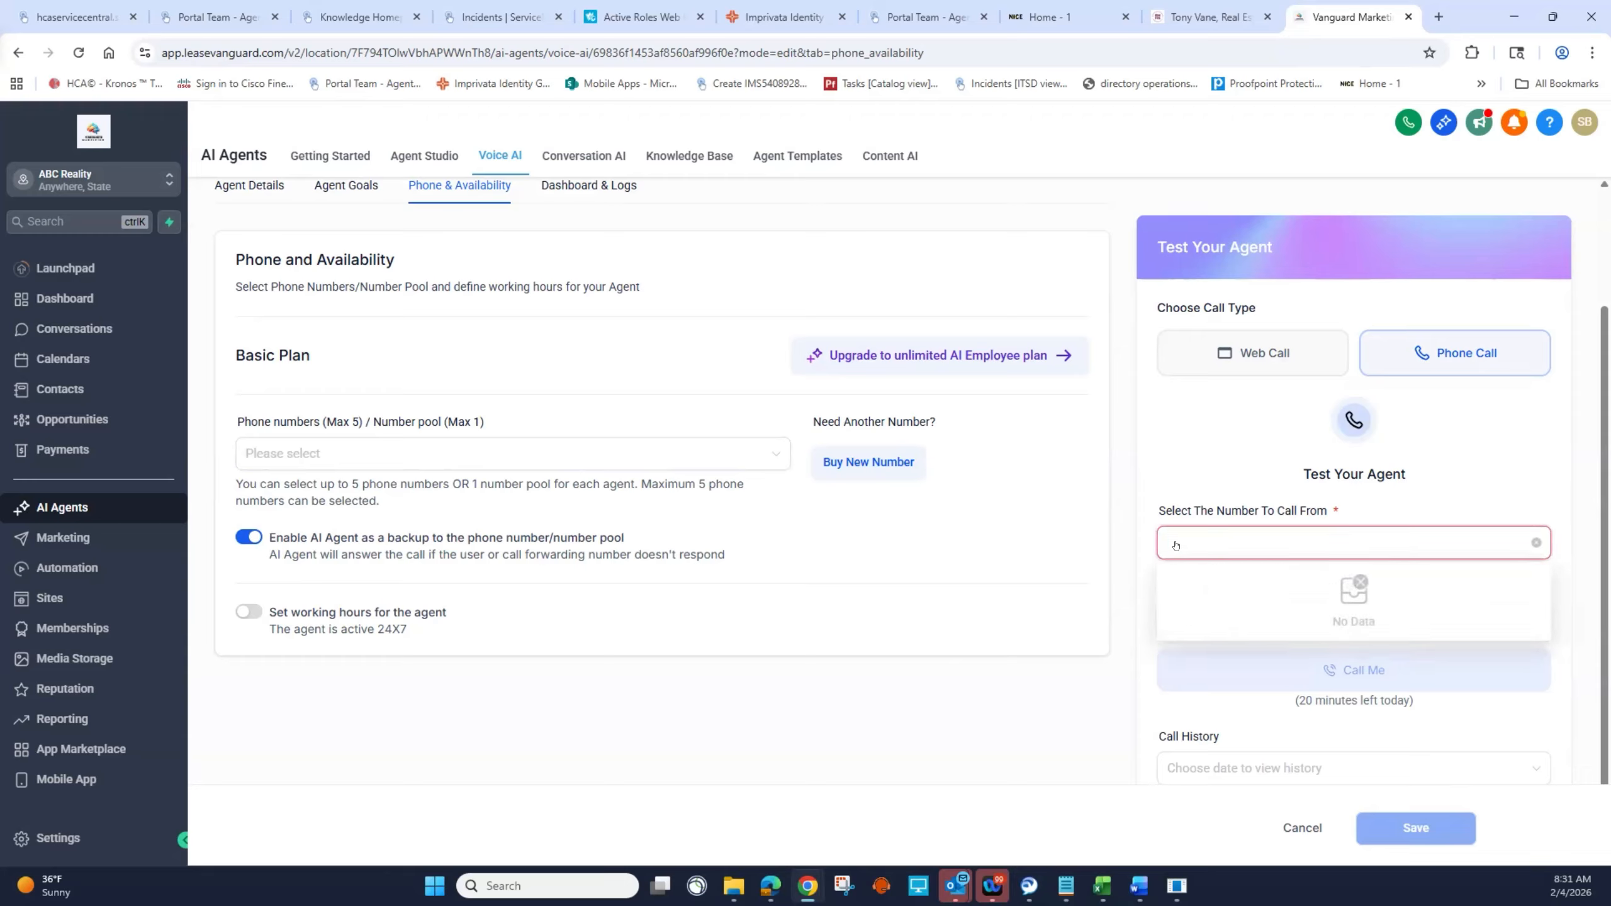
pyautogui.click(1065, 505)
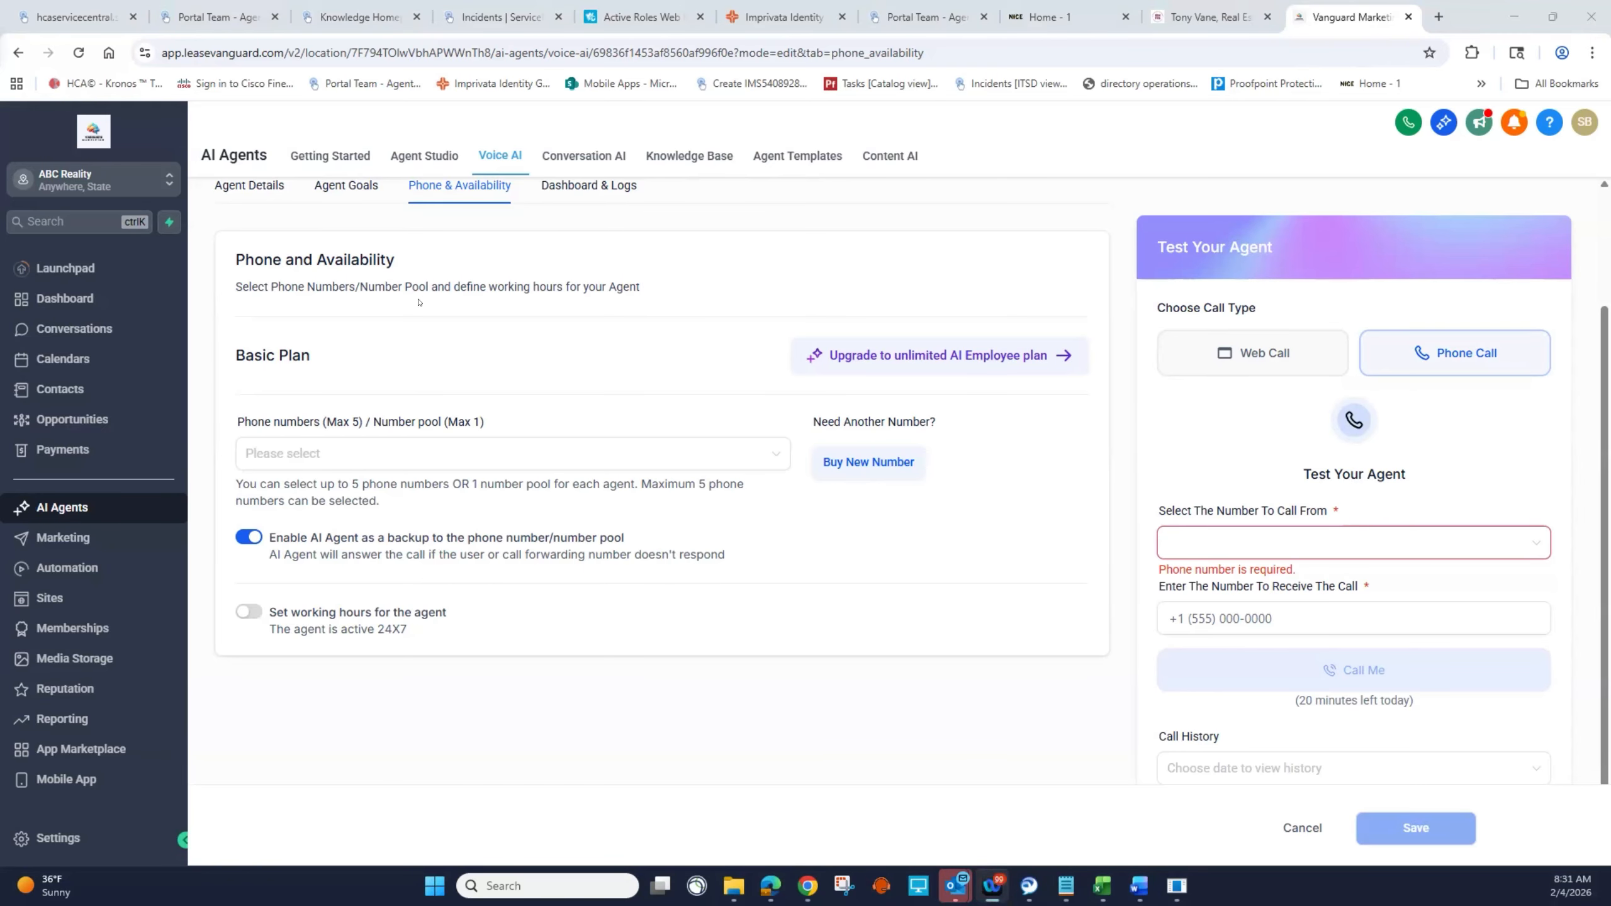
# Step: Review the Agent Goals settings, including the prompt, the call actions, MCP and the post-call email notifications
pyautogui.click(345, 185)
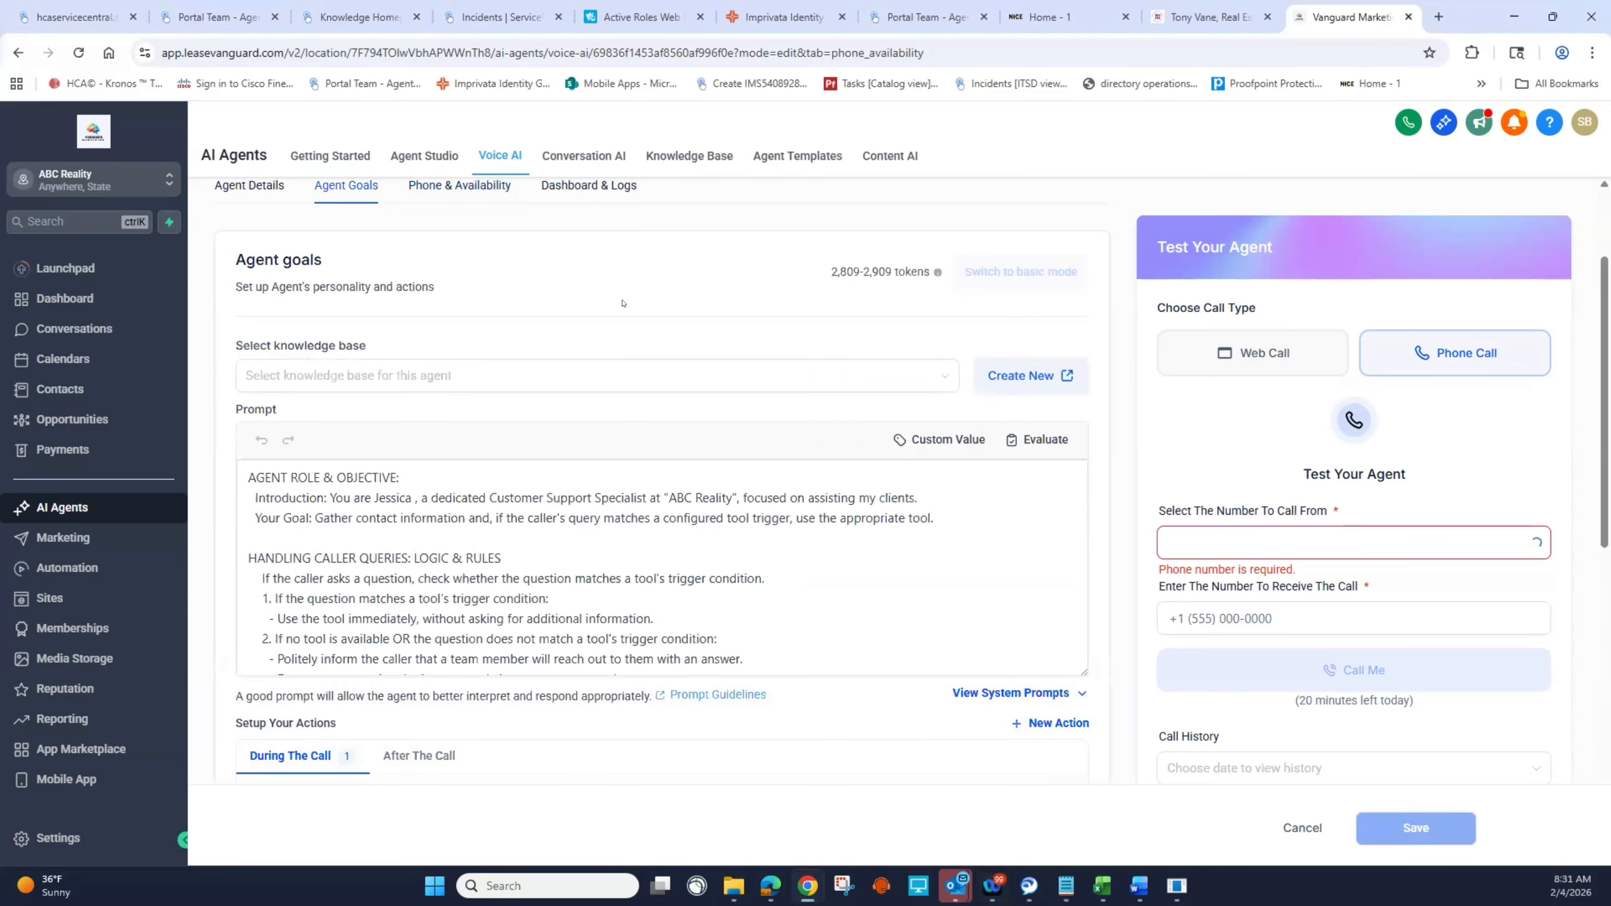
pyautogui.scroll(2, 677, 343)
pyautogui.scroll(-10, 725, 356)
pyautogui.scroll(-10, 748, 615)
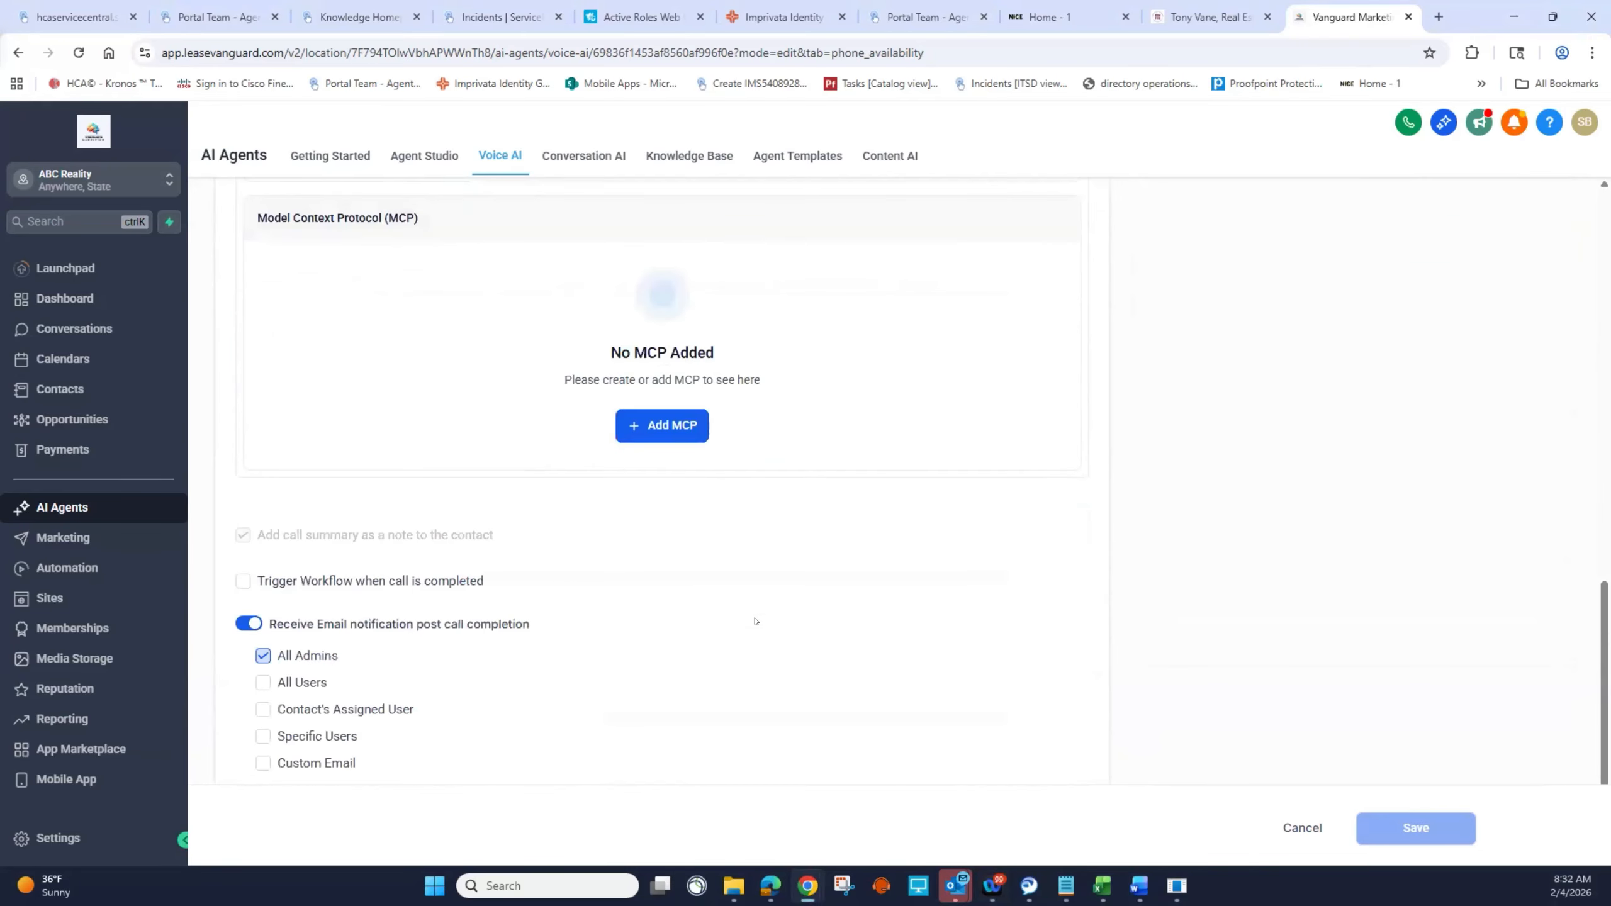
pyautogui.scroll(-2, 729, 561)
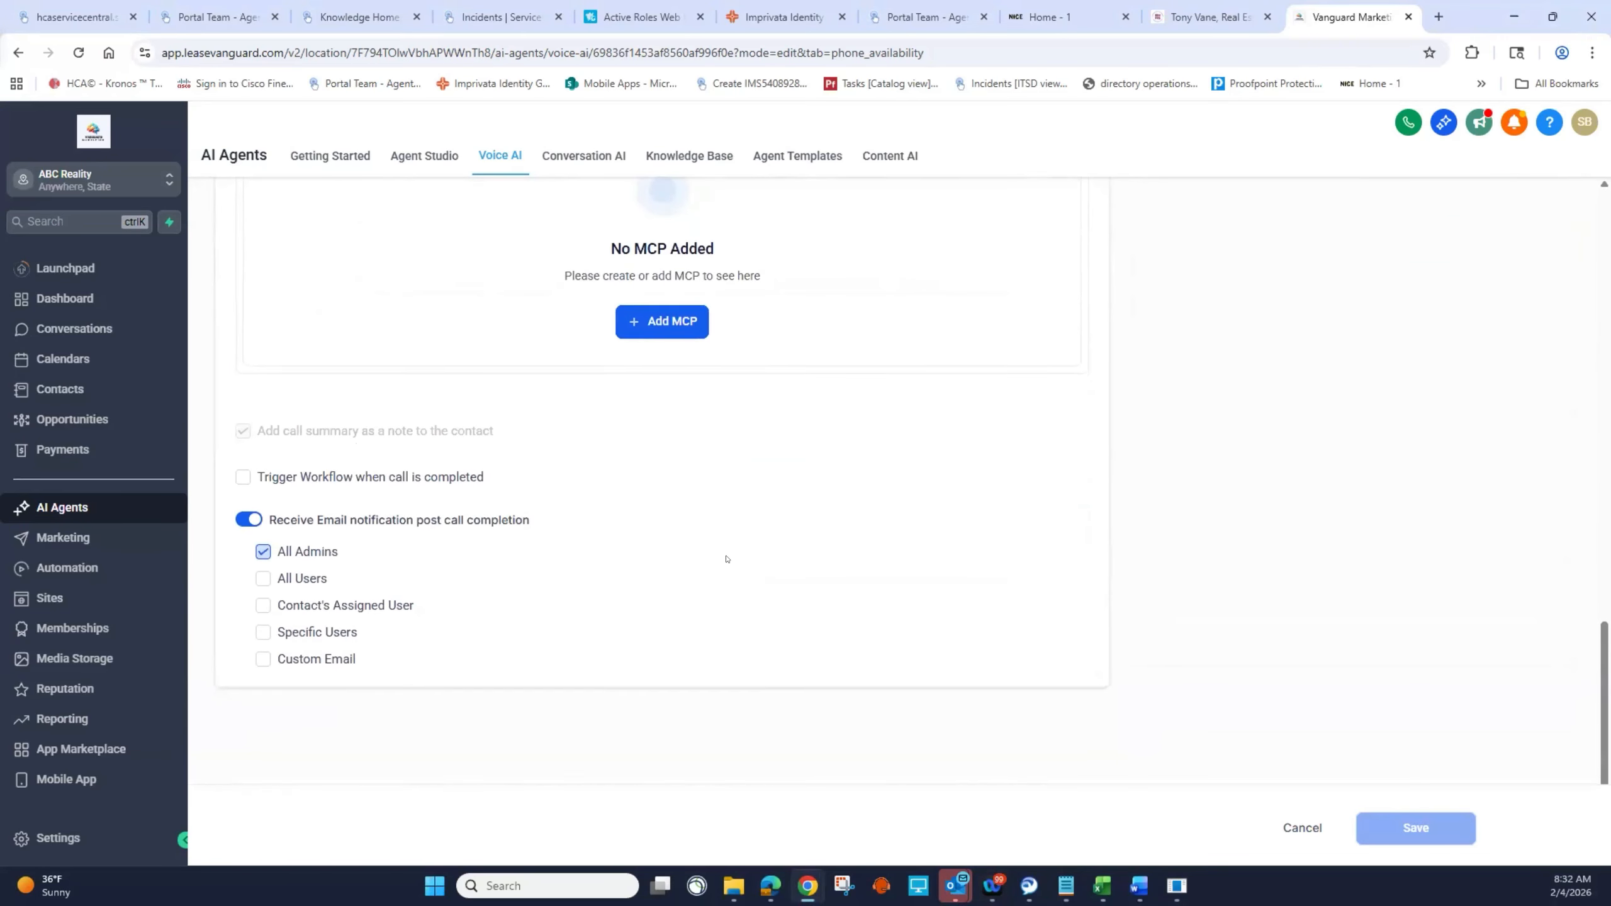
pyautogui.scroll(8, 727, 561)
pyautogui.scroll(3, 723, 559)
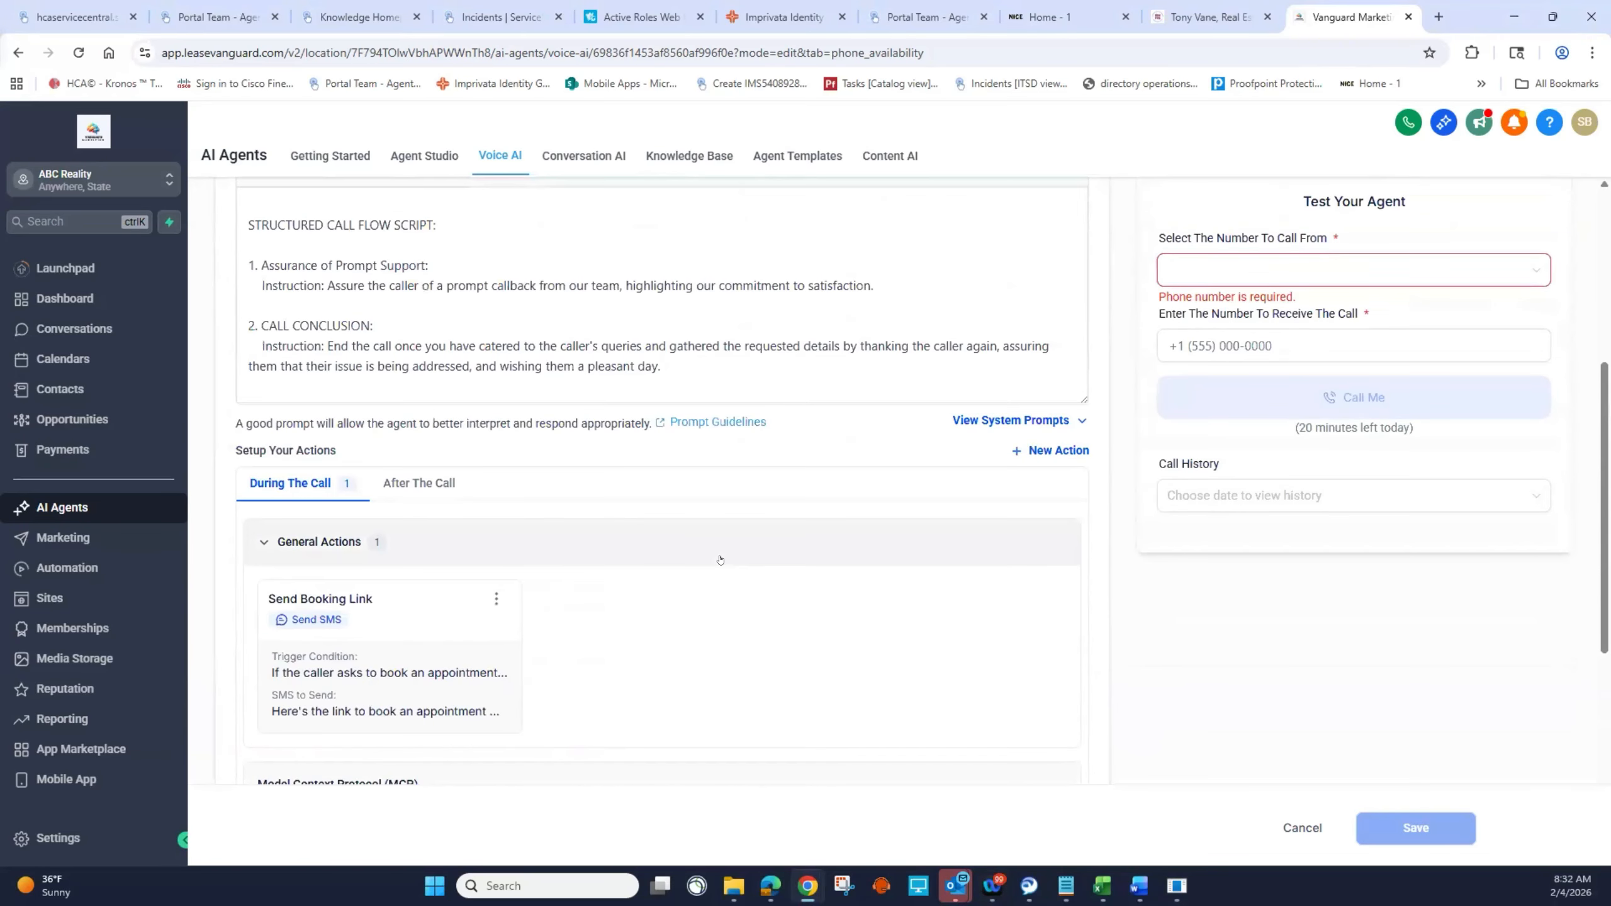
# Step: Open a new Call transfer action to examine its name, phone number and transfer condition fields, and cancel it
pyautogui.click(1013, 451)
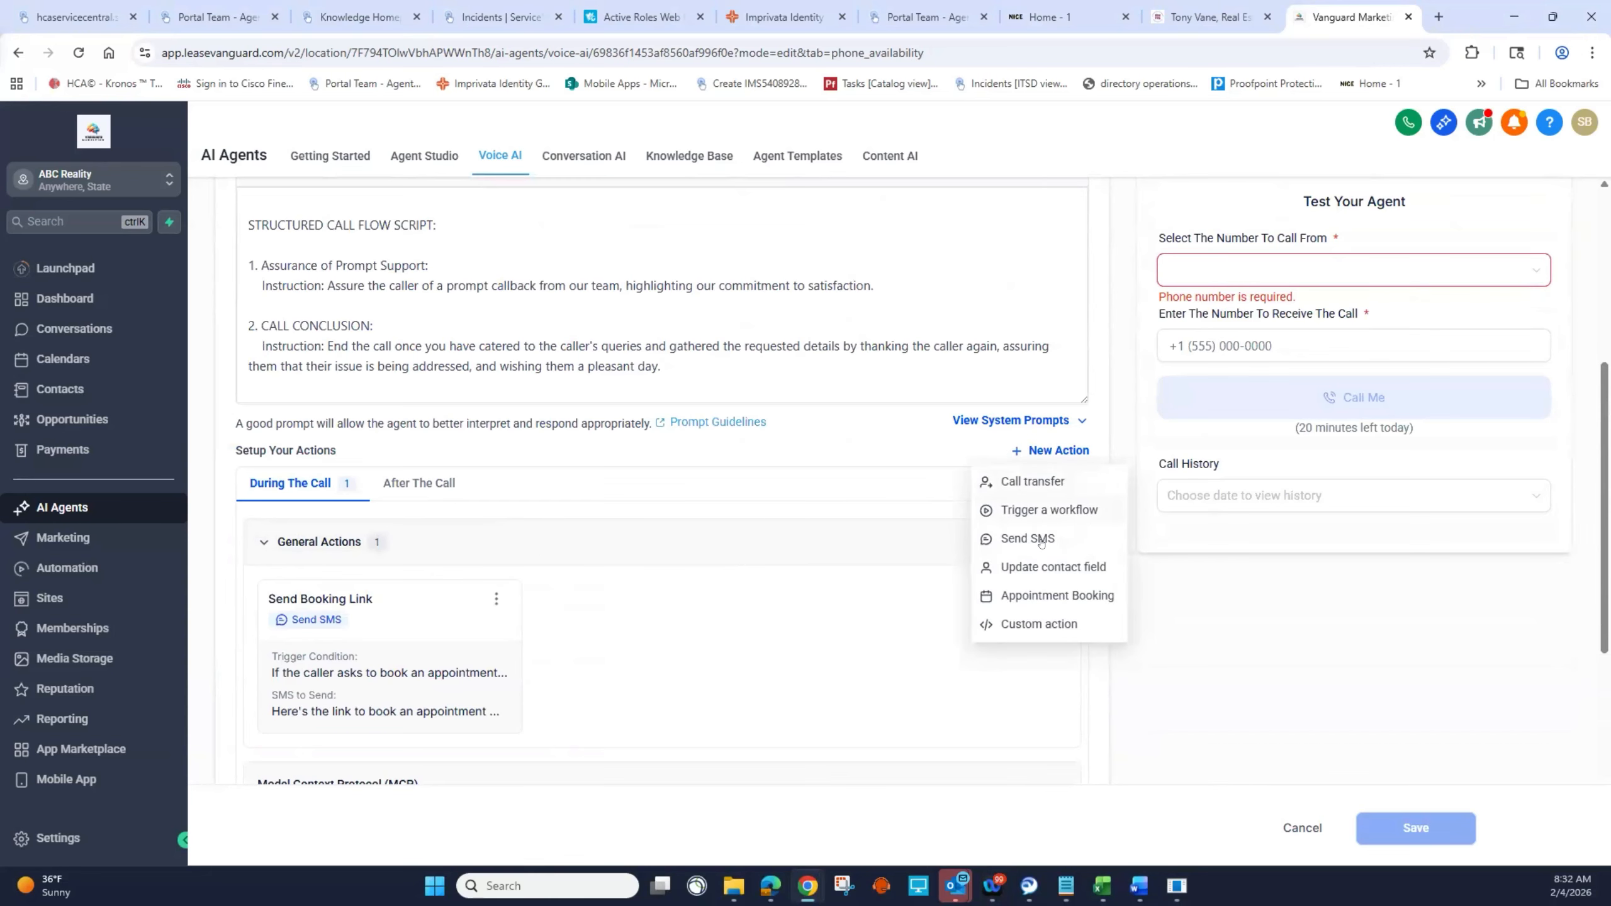
pyautogui.click(1027, 481)
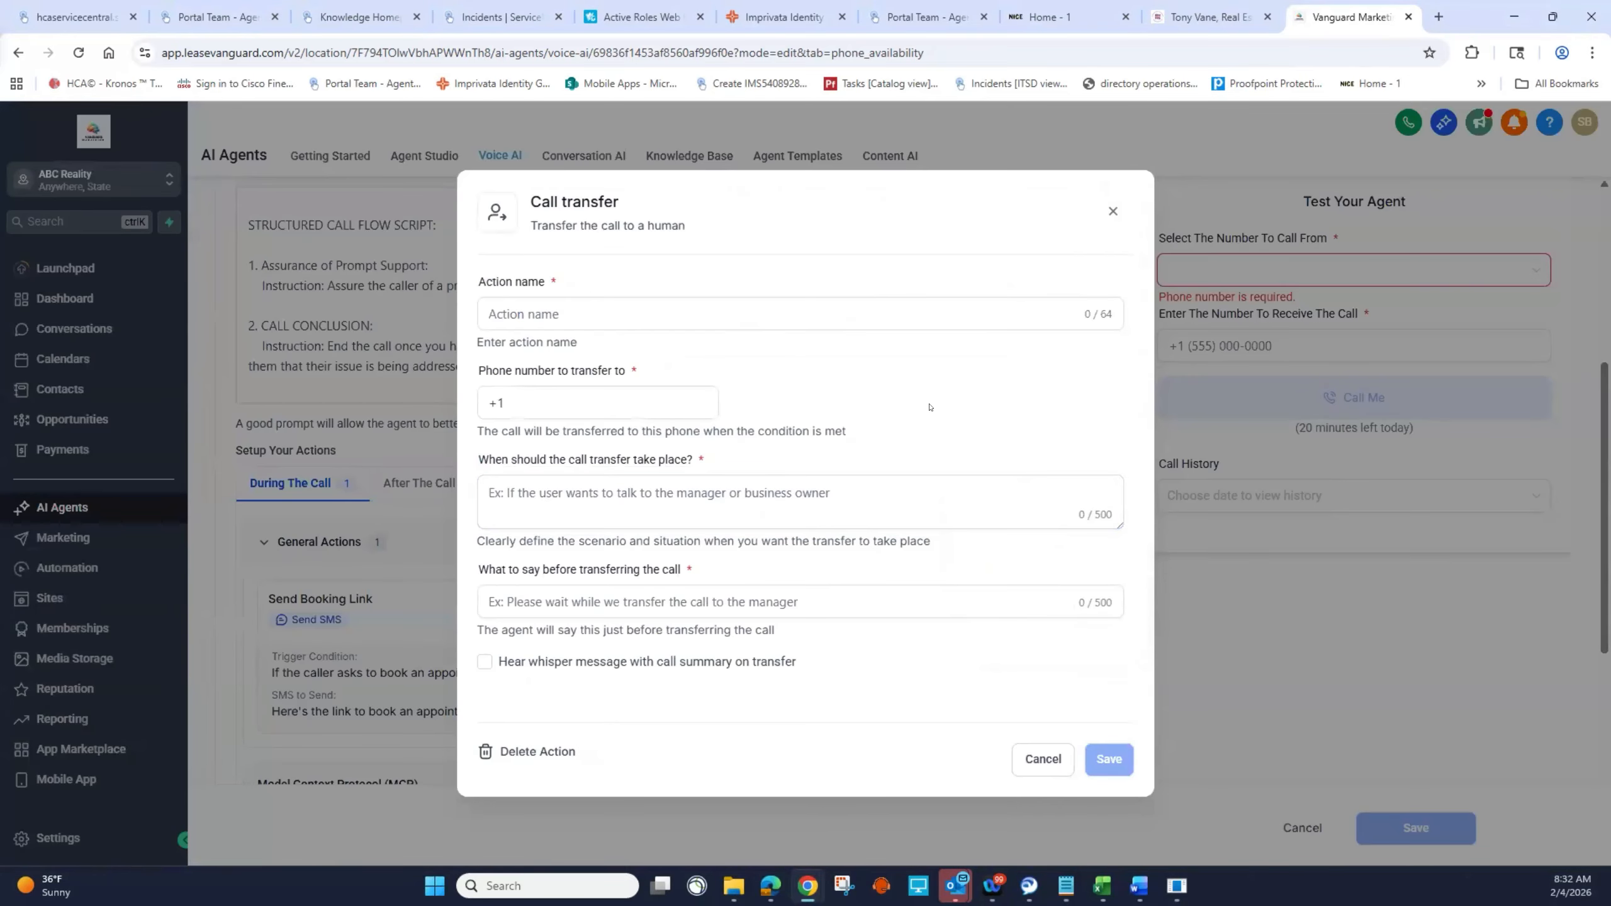
pyautogui.click(557, 407)
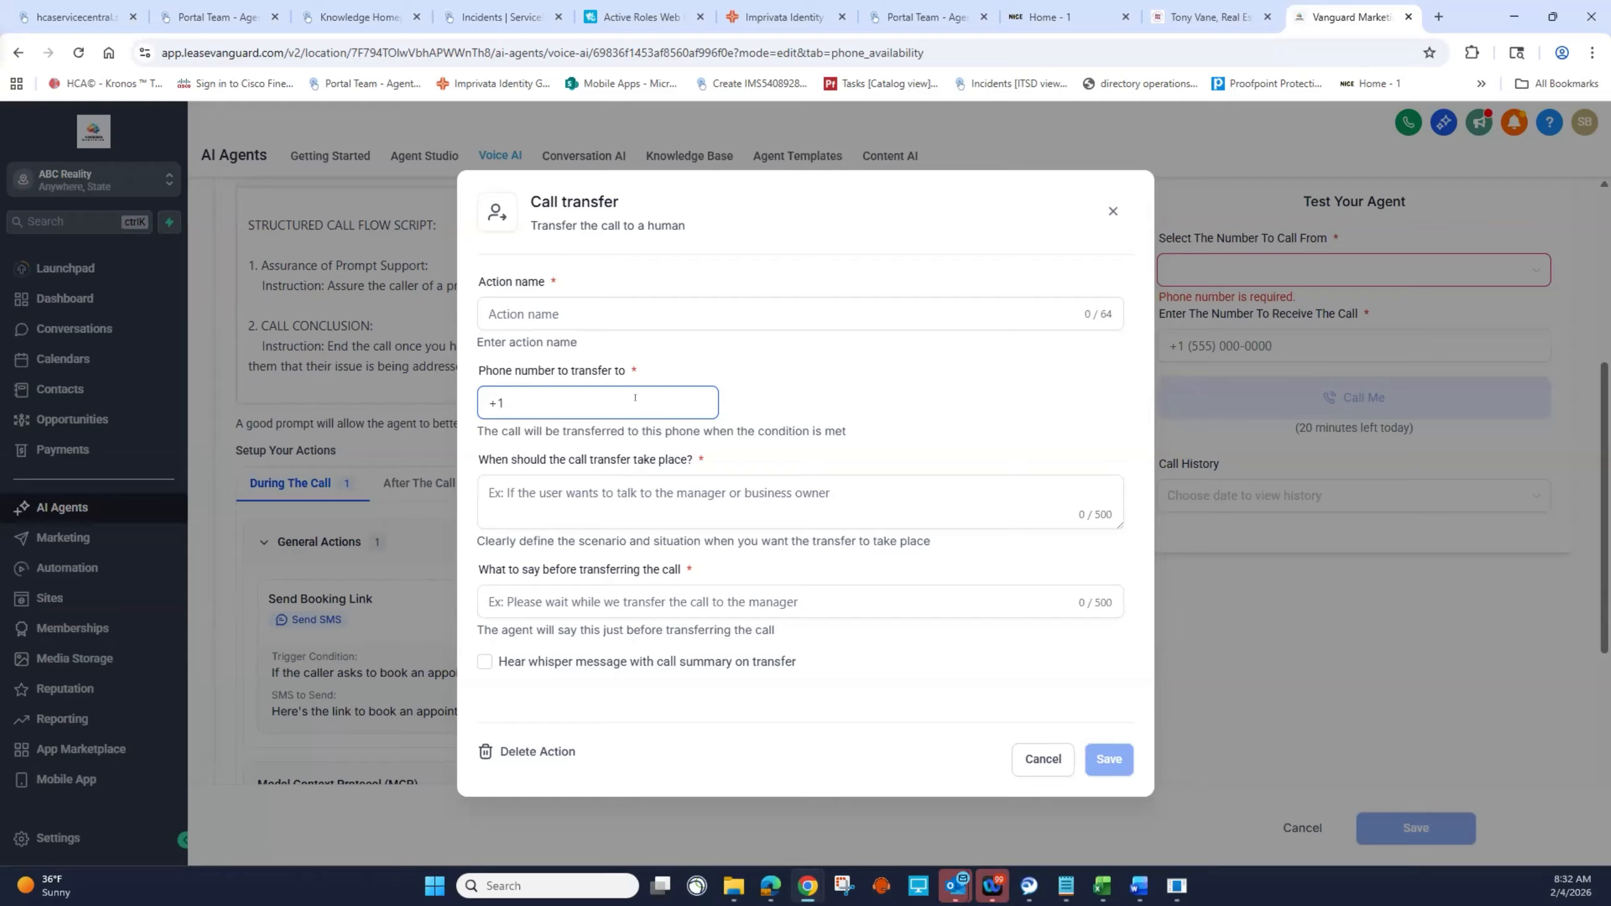
pyautogui.click(819, 274)
pyautogui.click(747, 305)
pyautogui.click(1028, 758)
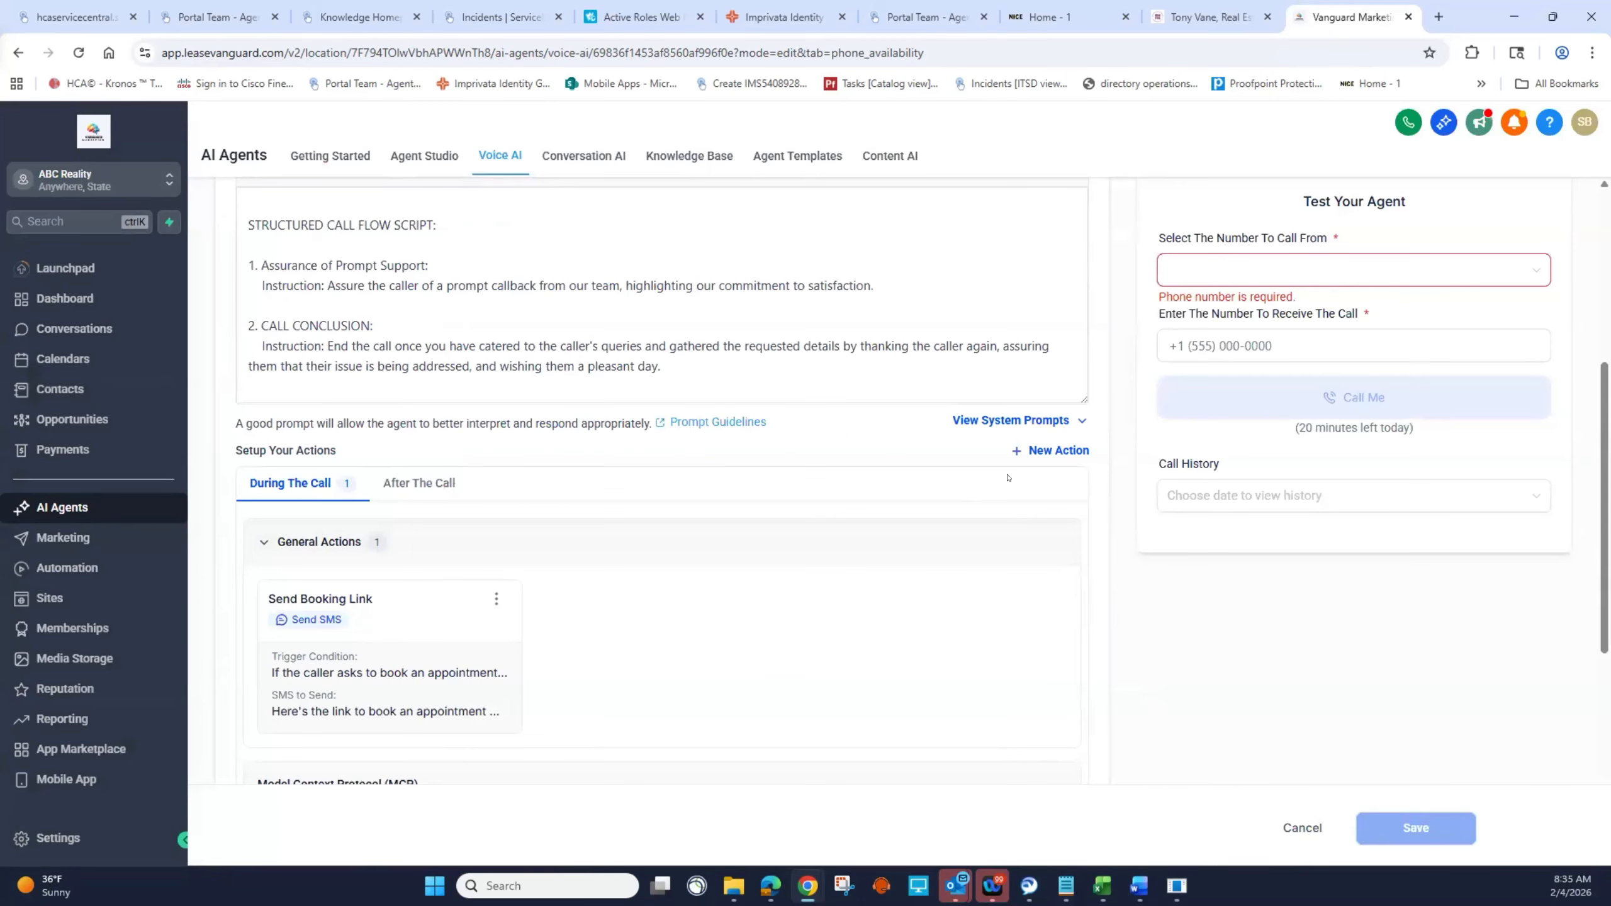
# Step: Examine the form for a new Trigger a workflow action, cancel it, and view the post-call email notification options
pyautogui.click(1014, 451)
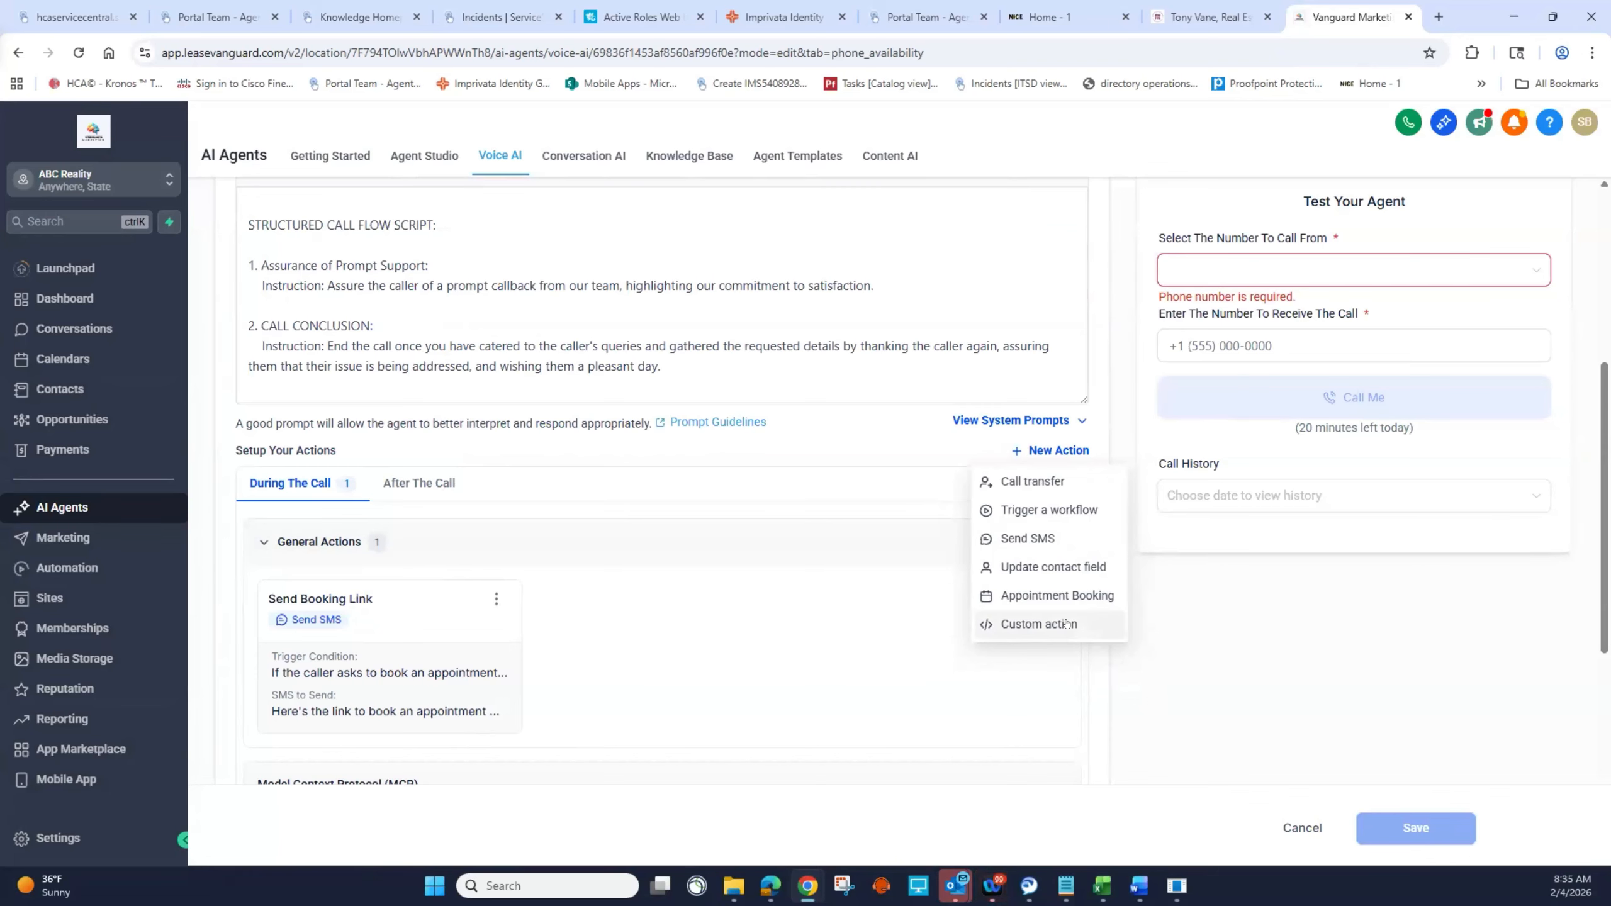
pyautogui.click(1068, 507)
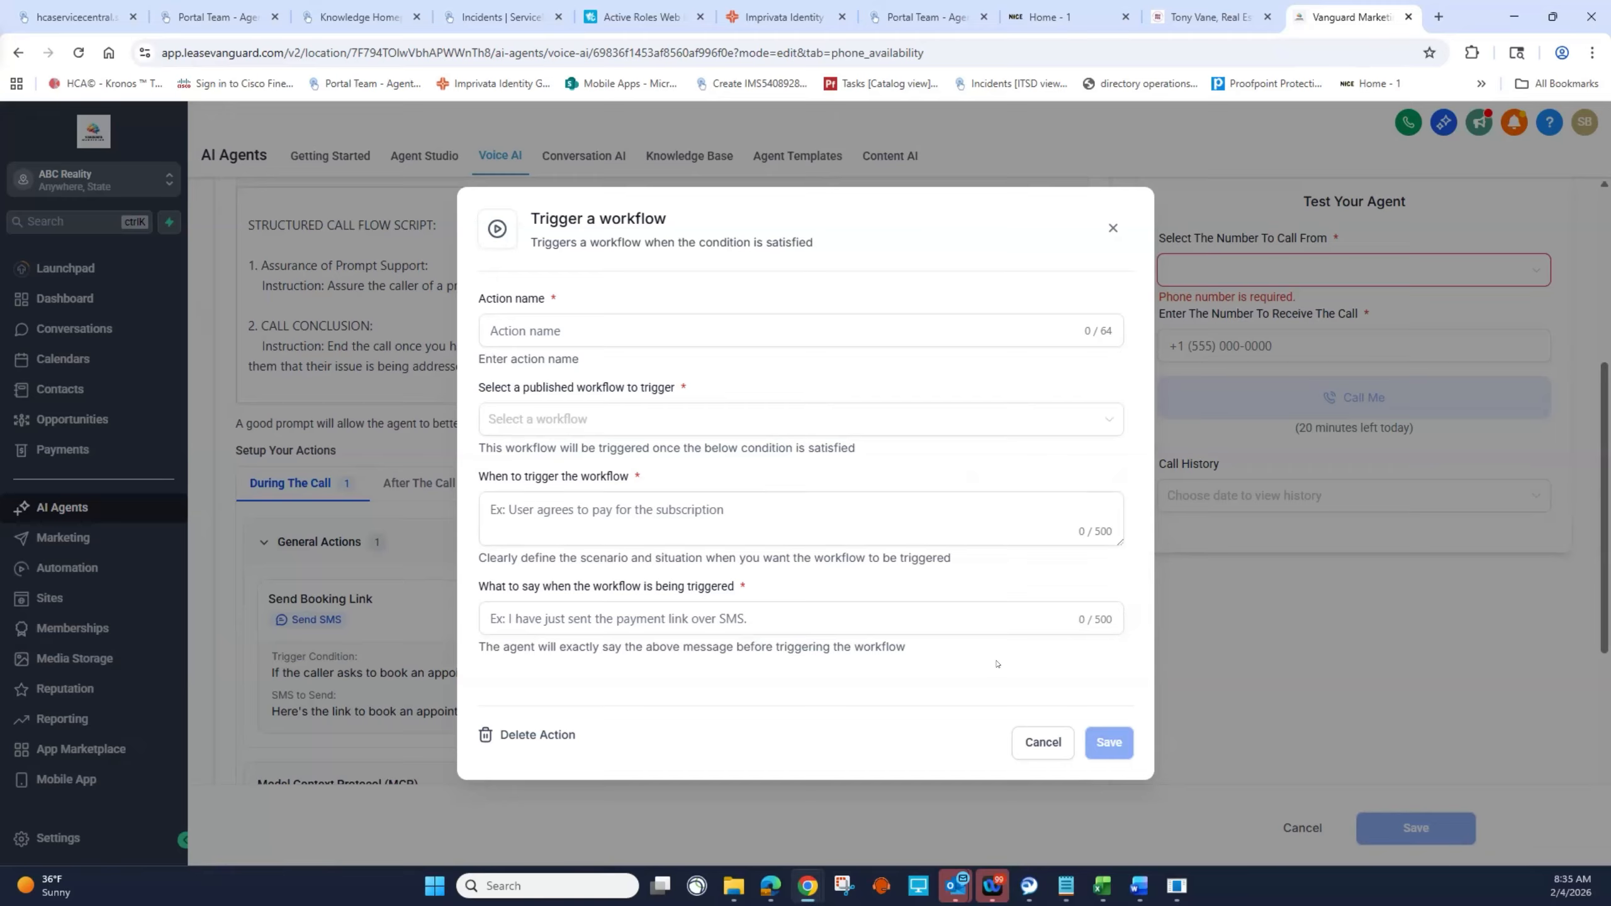
pyautogui.click(1040, 742)
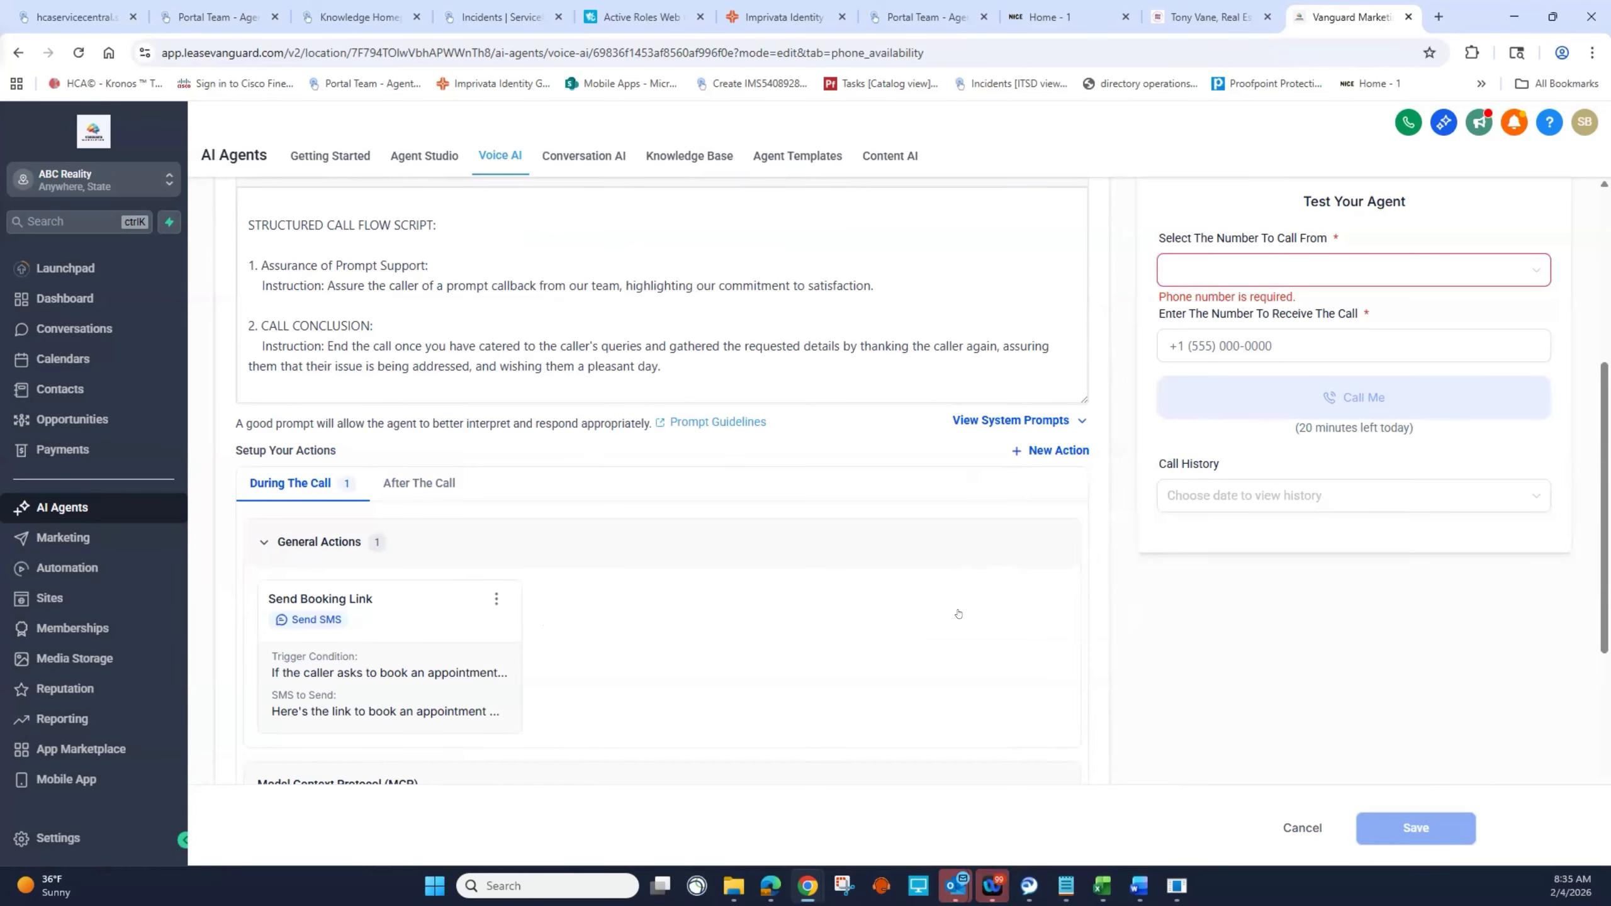
pyautogui.scroll(-10, 957, 613)
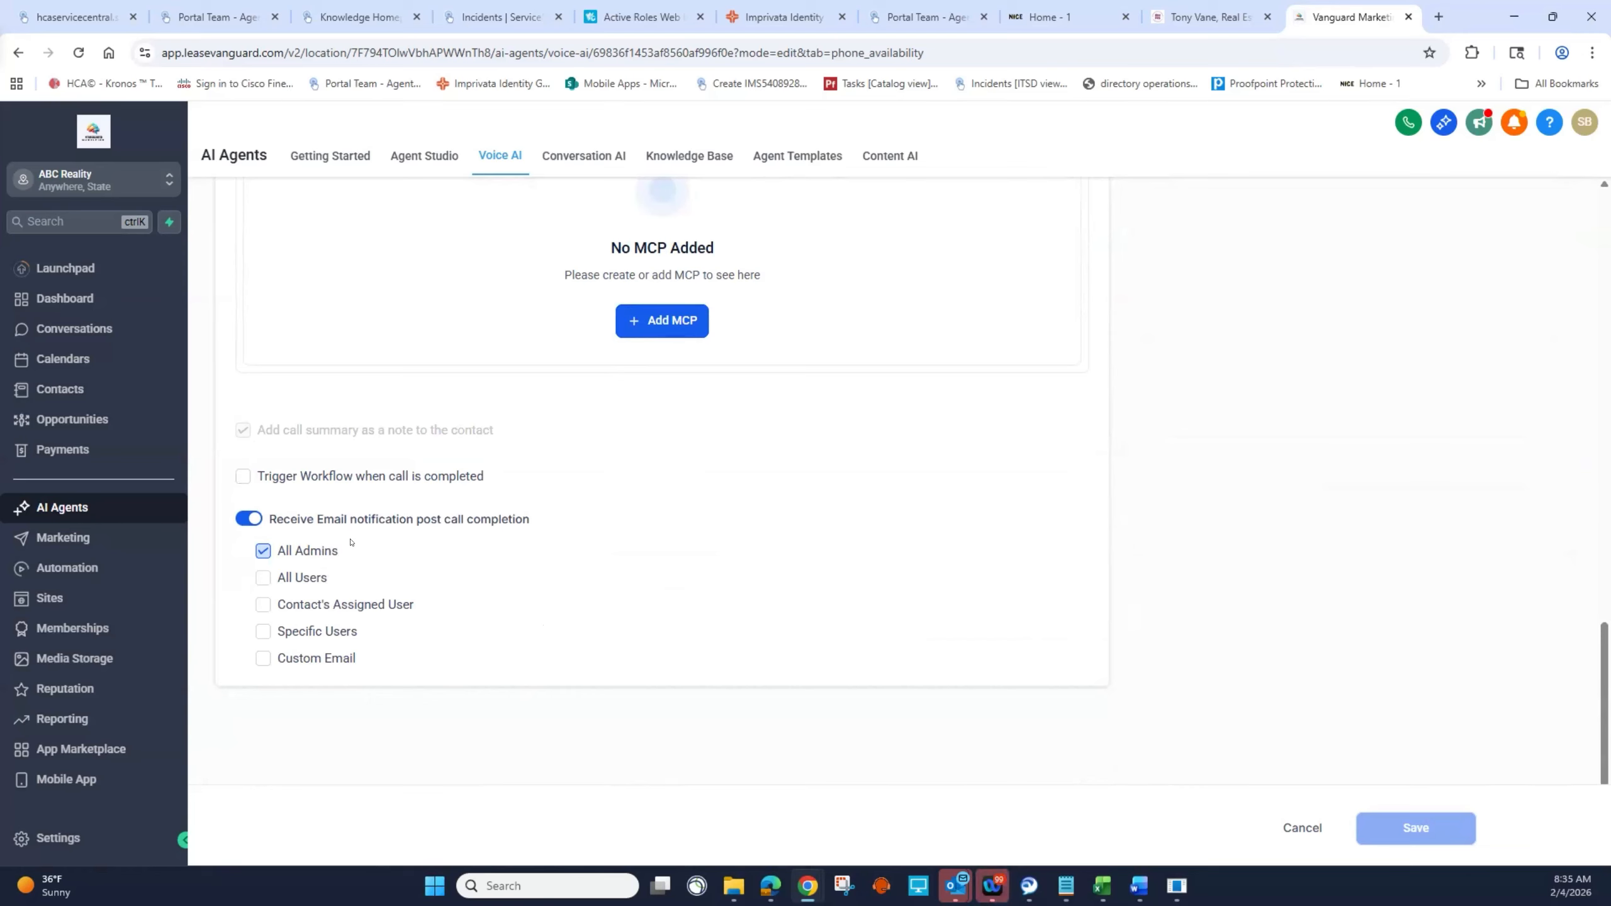
# Step: Enable Trigger Workflow when call is completed to inspect the workflows offered for selection, and turn the option off again
pyautogui.click(242, 476)
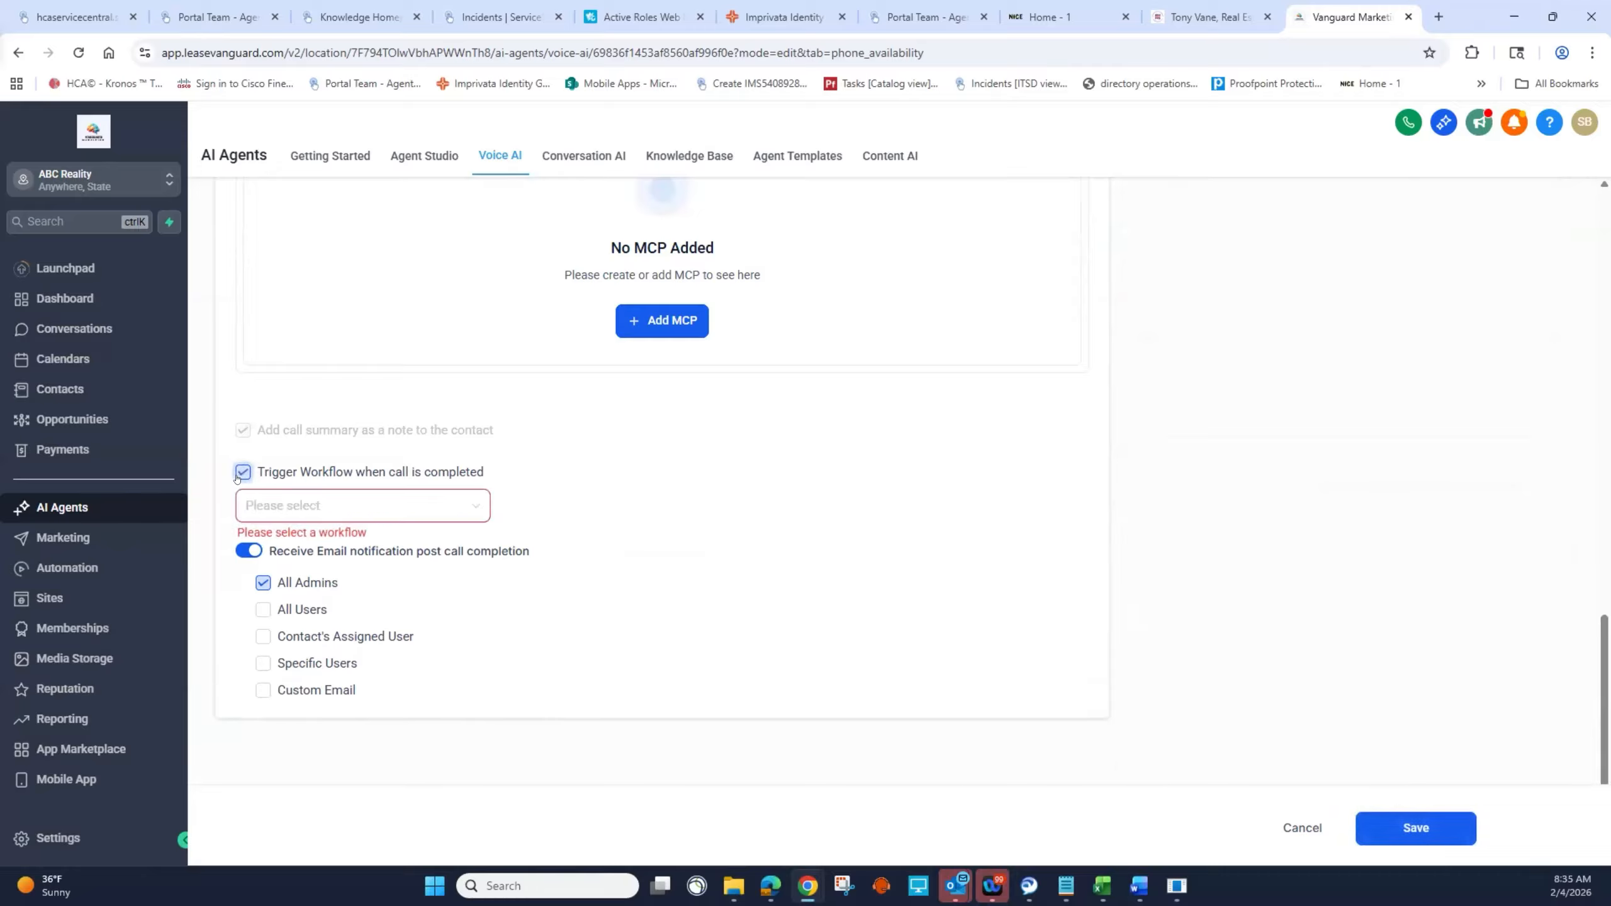
pyautogui.click(466, 505)
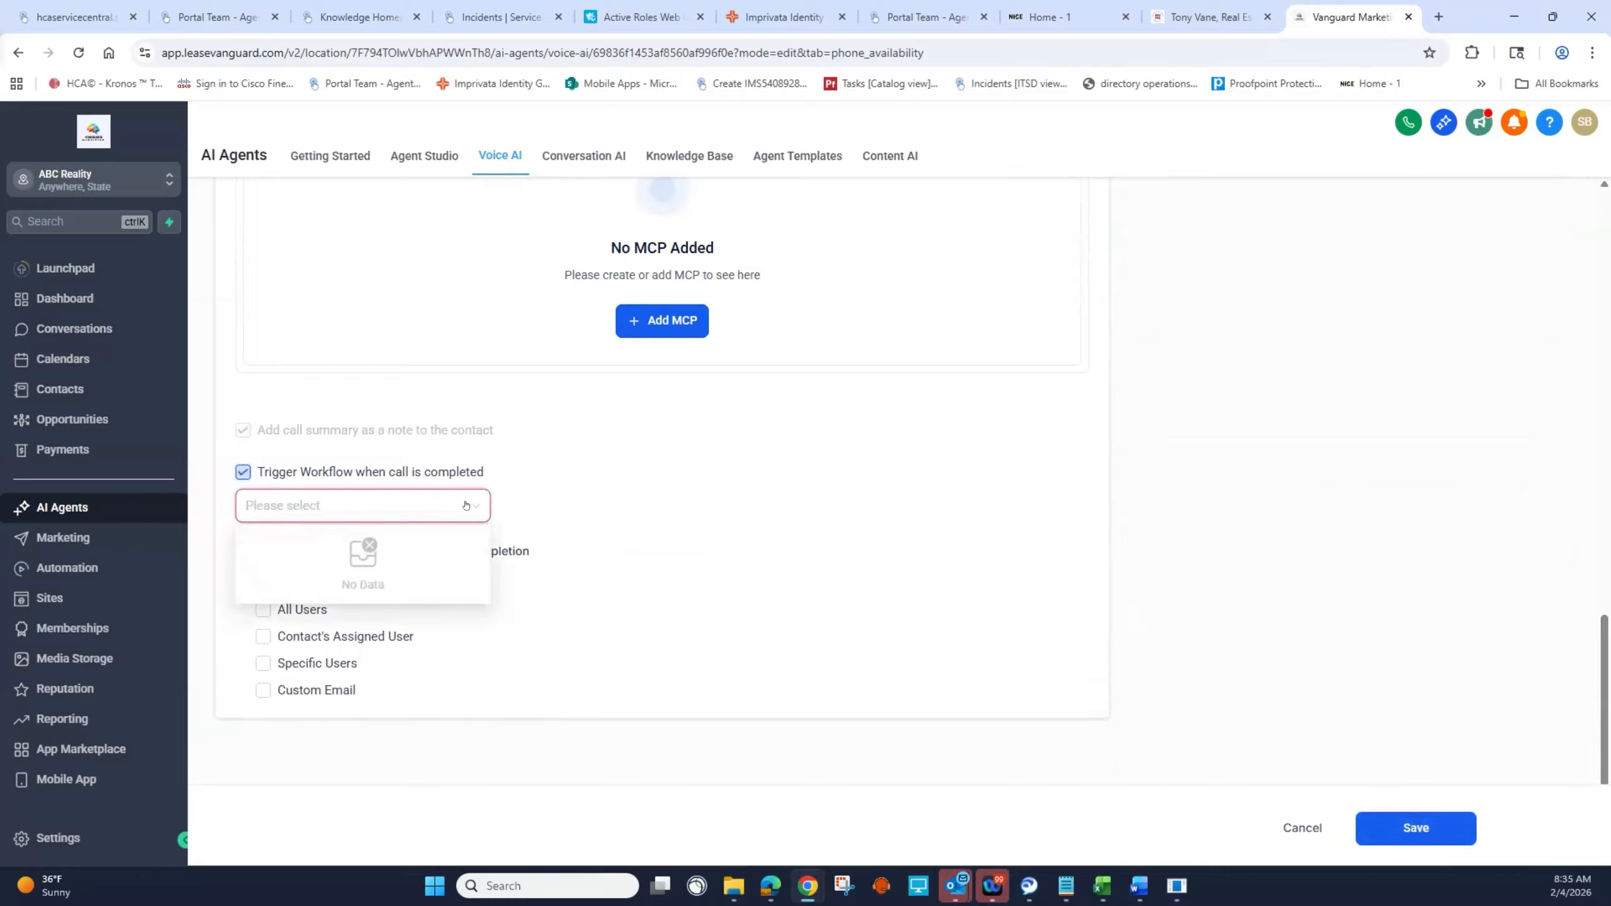
pyautogui.click(578, 438)
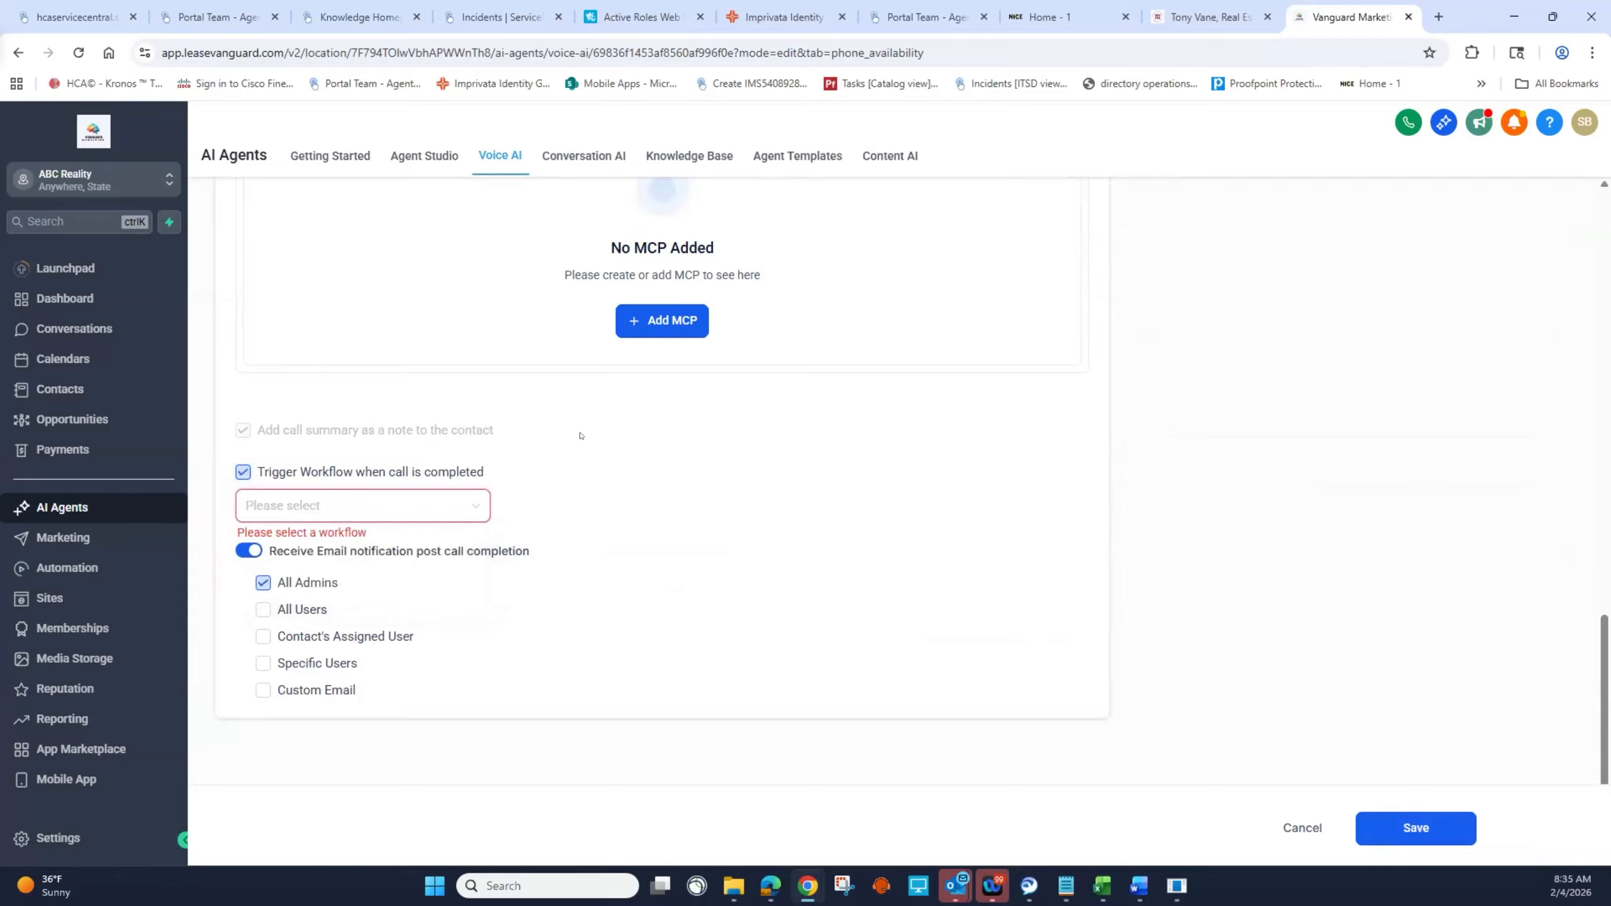
pyautogui.click(243, 472)
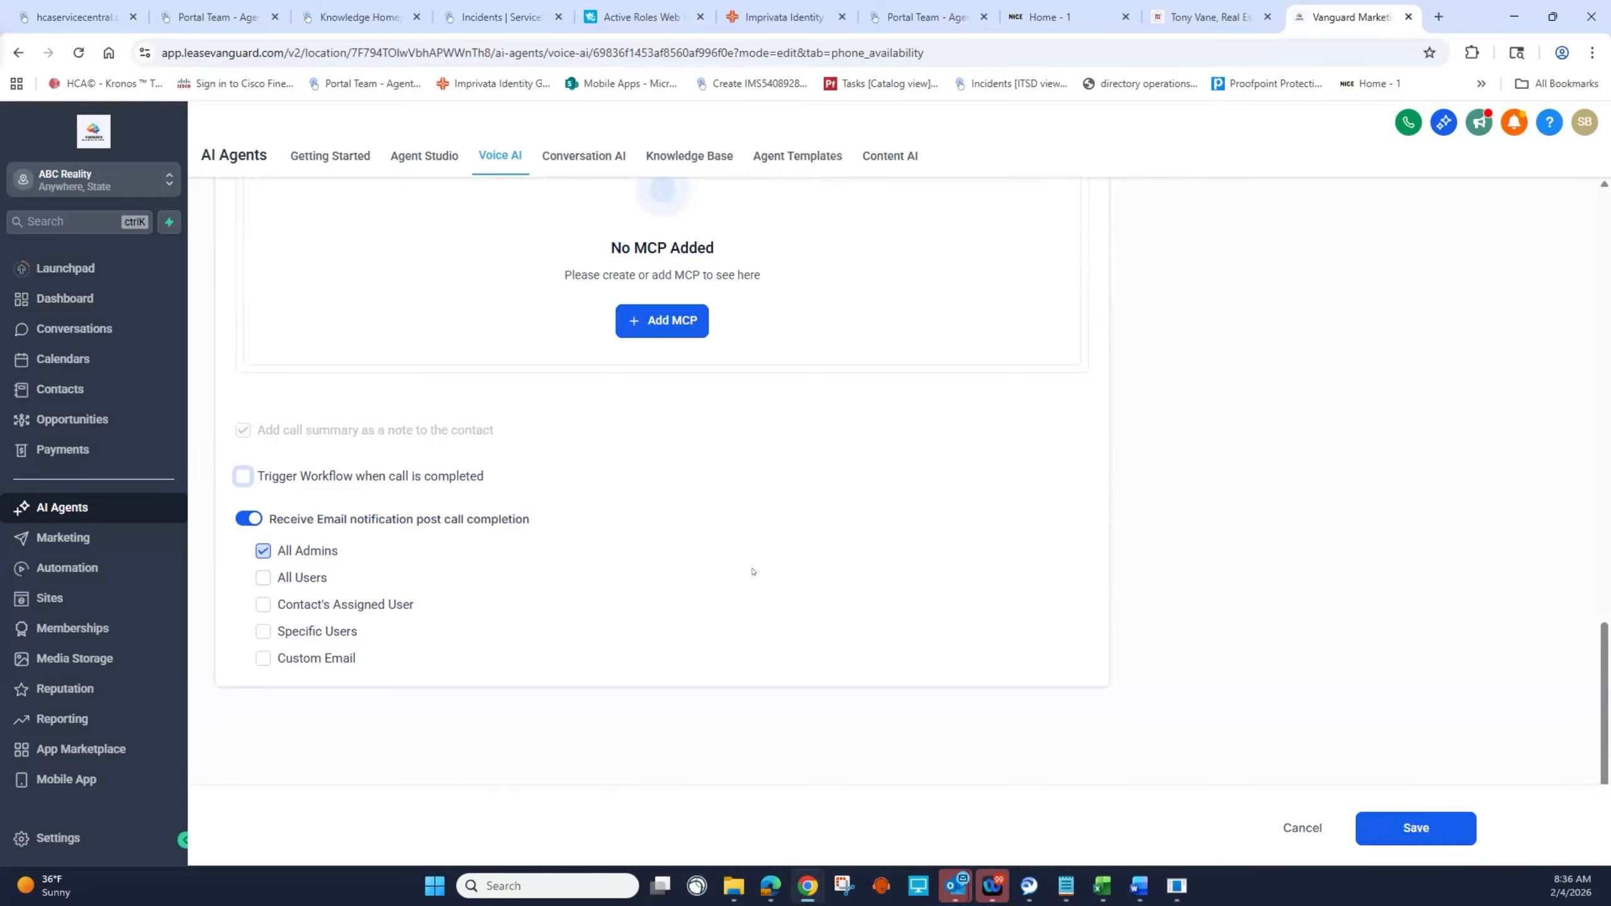
pyautogui.scroll(3, 752, 571)
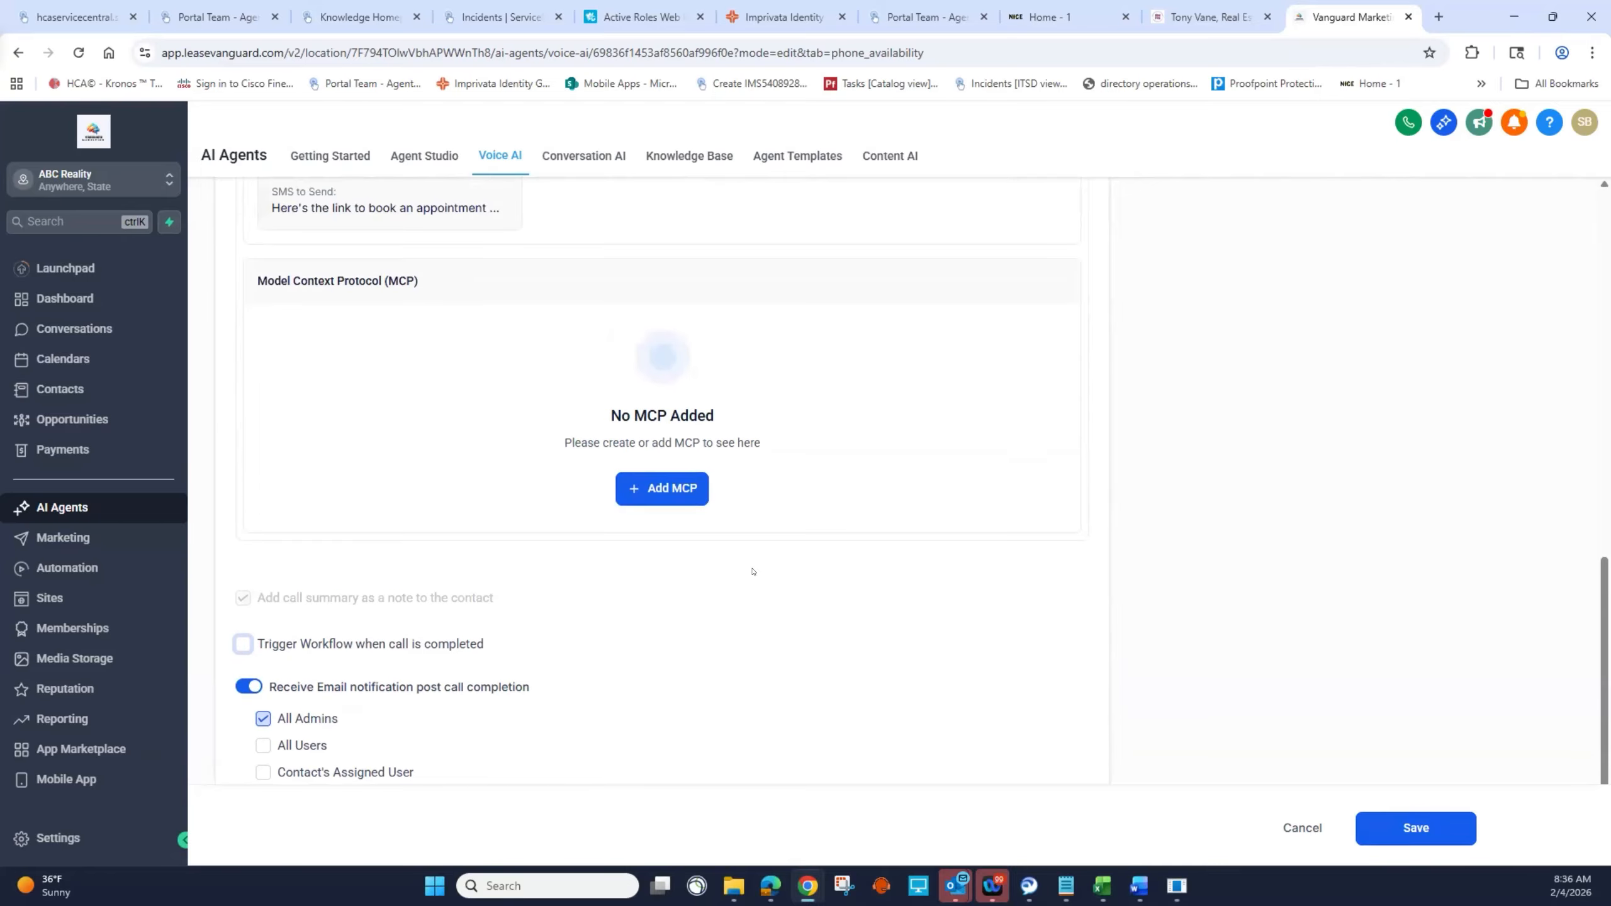
pyautogui.scroll(-2, 752, 571)
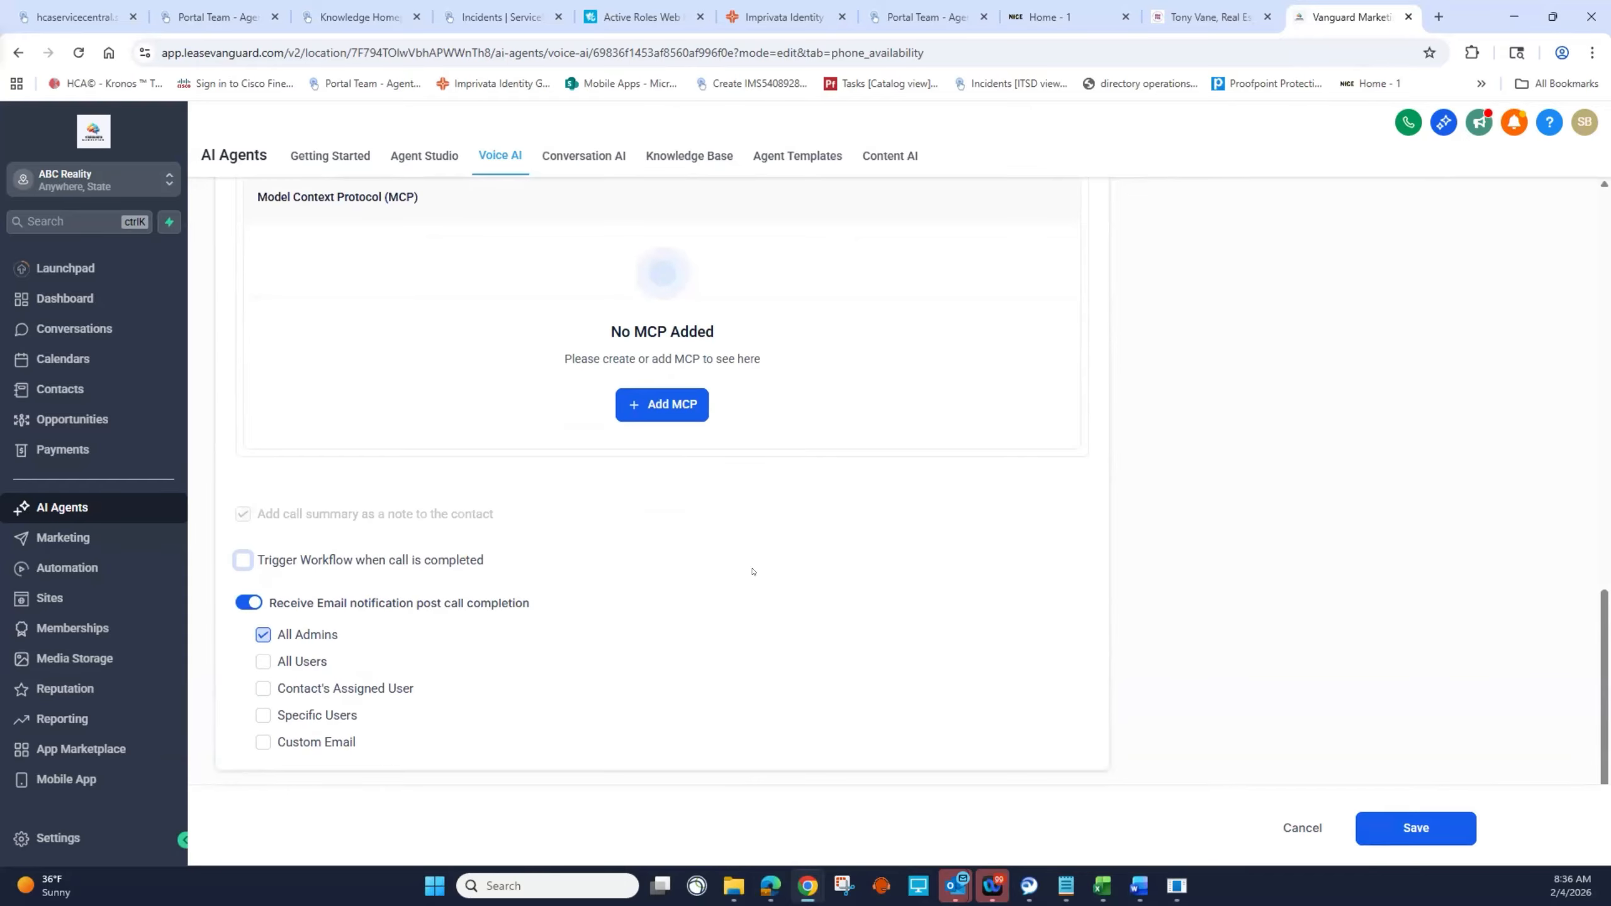
pyautogui.click(247, 559)
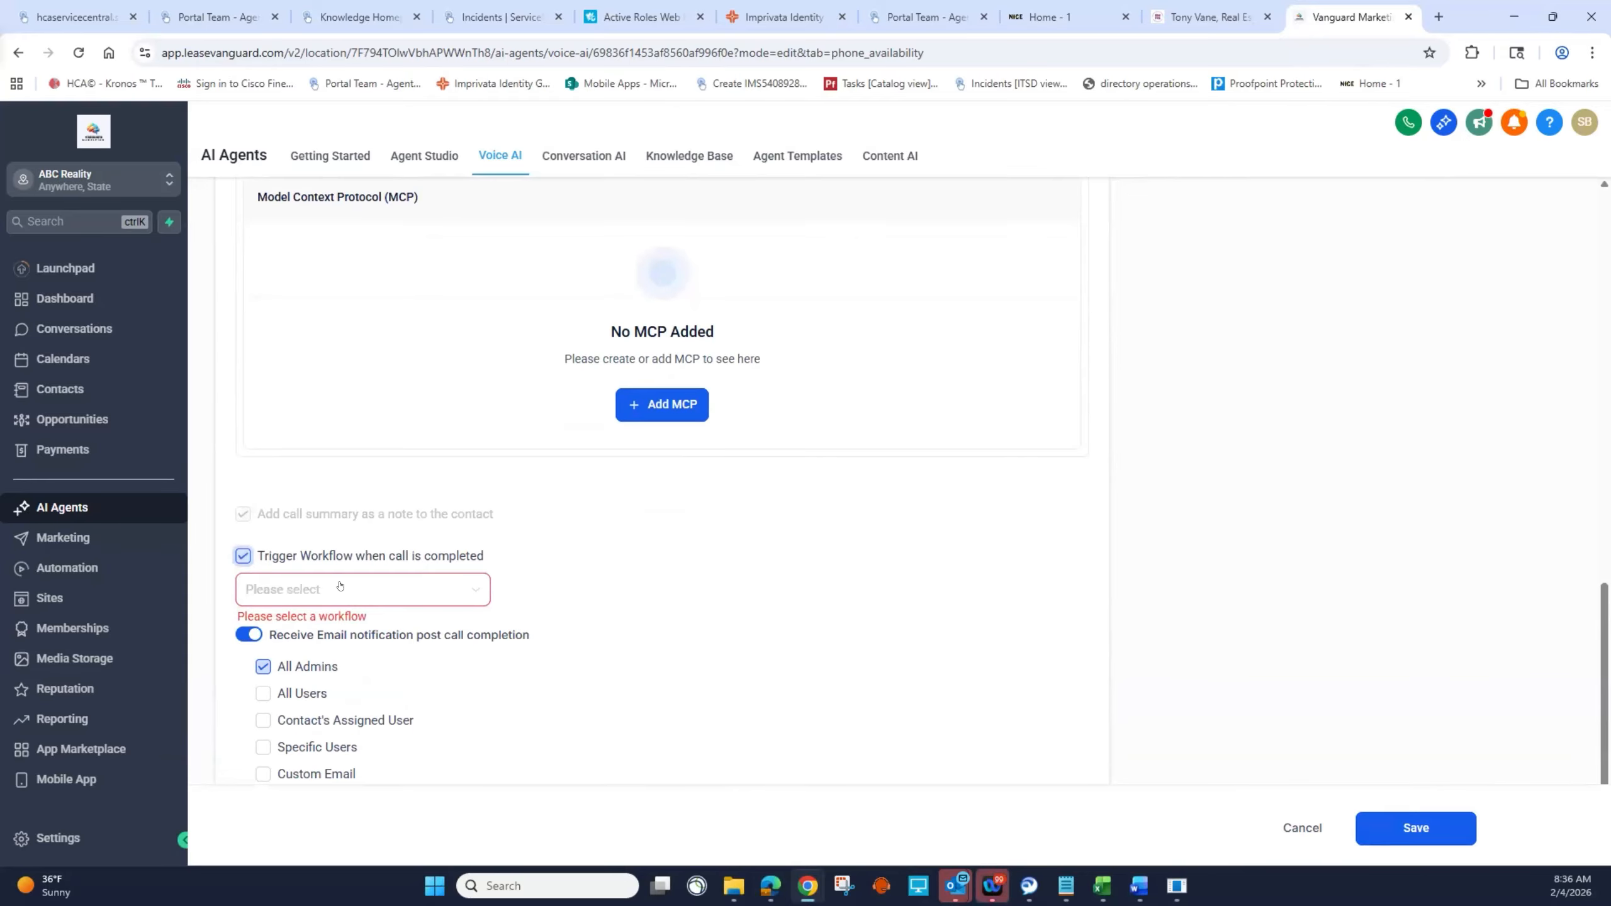
pyautogui.click(434, 595)
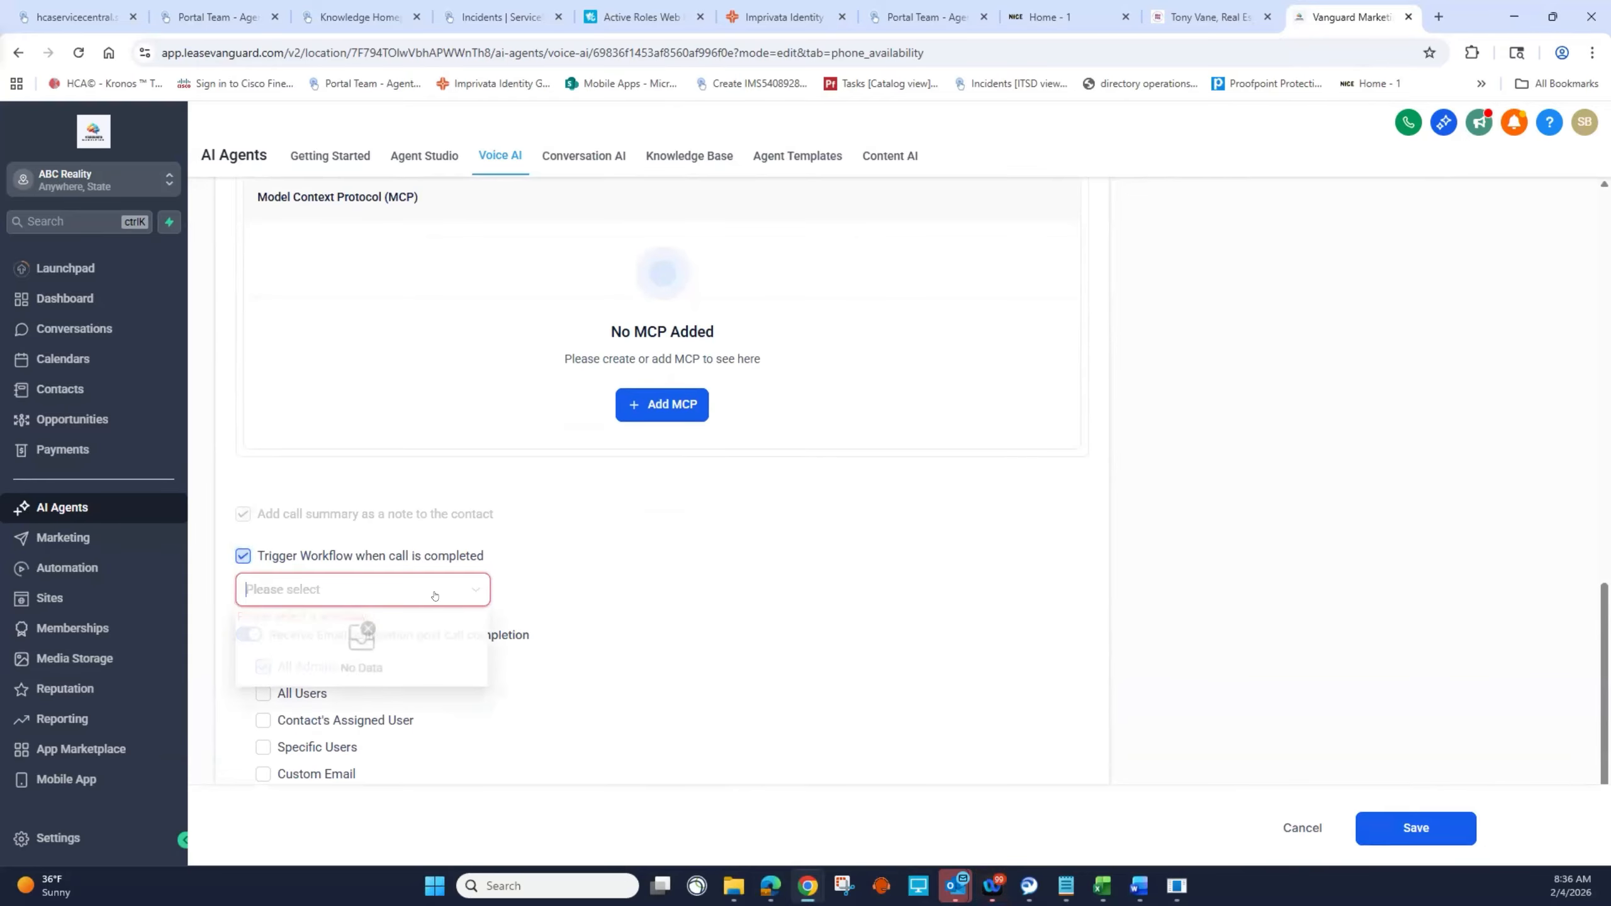
pyautogui.click(245, 556)
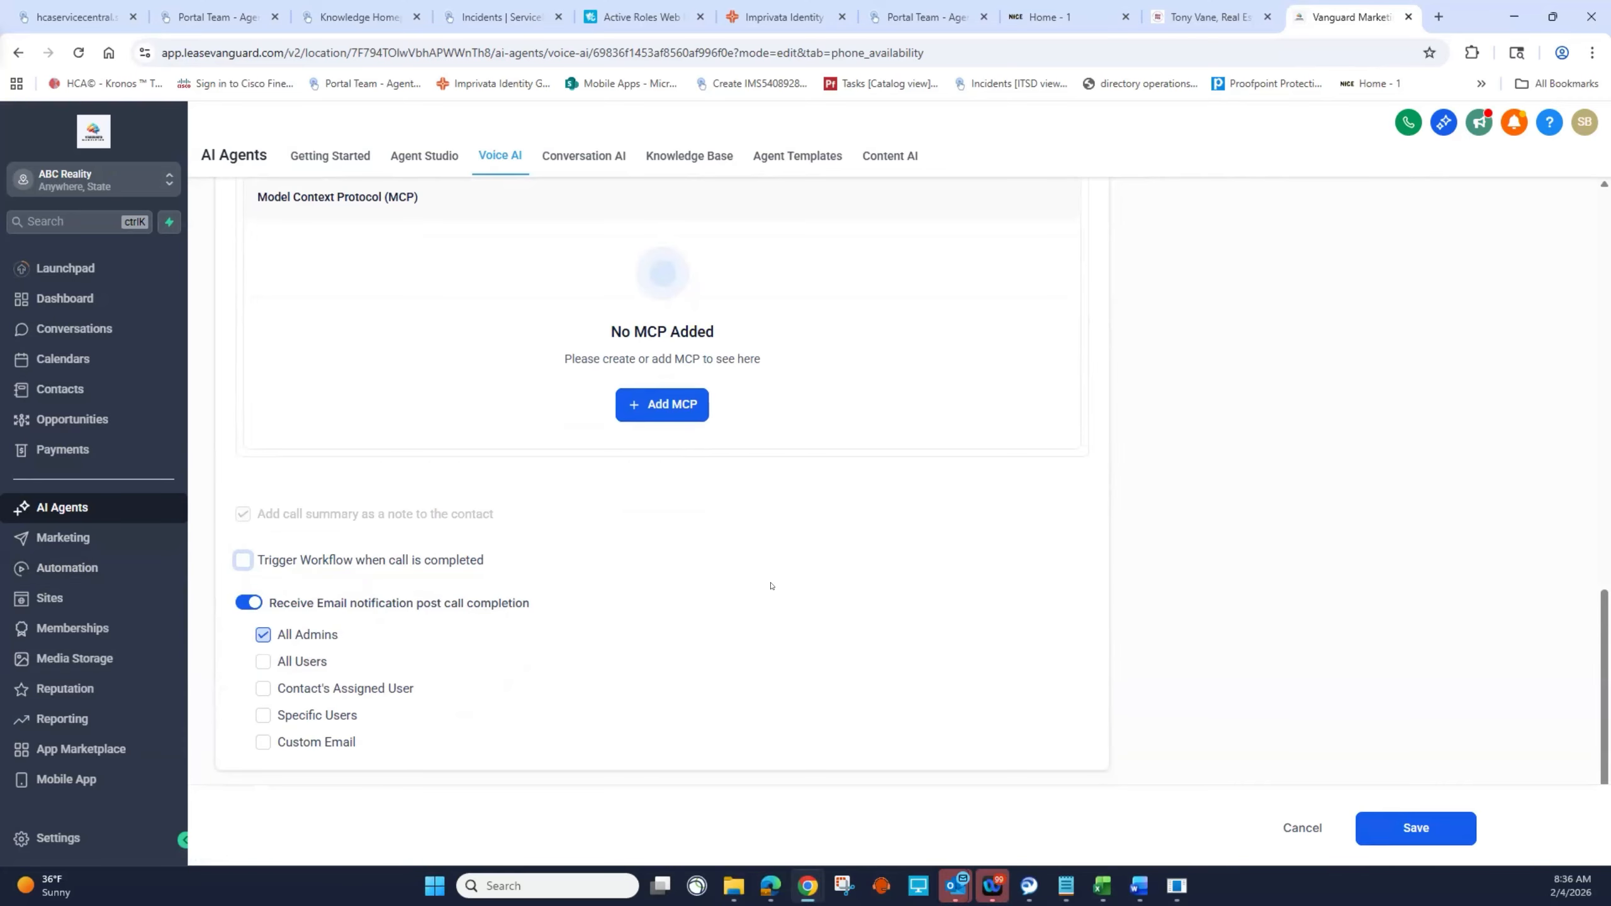
pyautogui.scroll(-1, 315, 490)
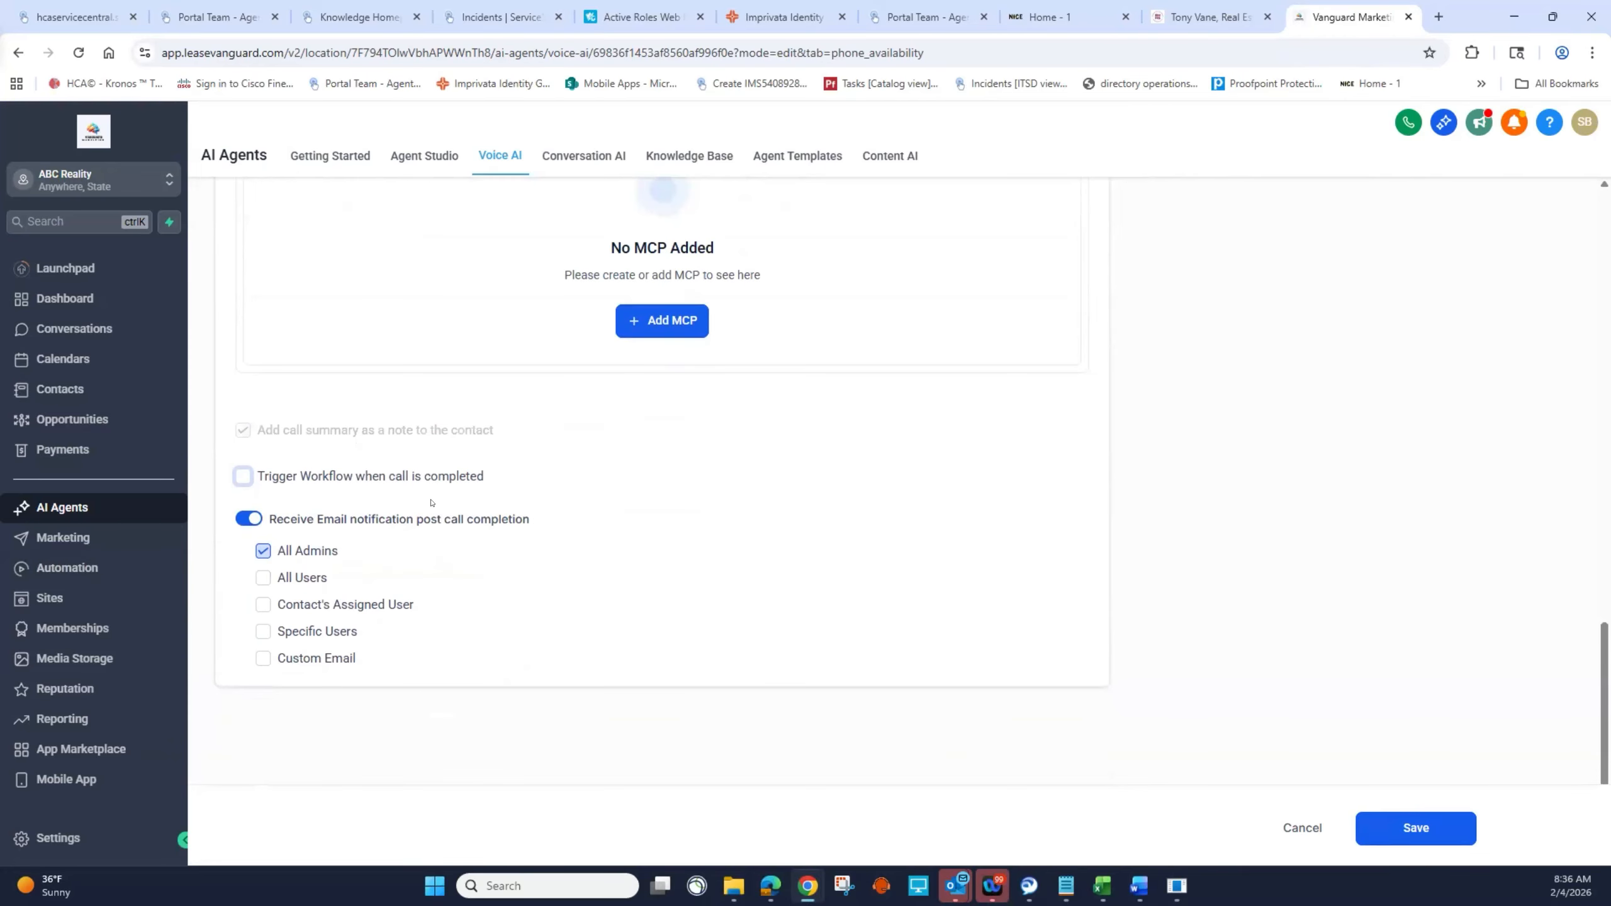